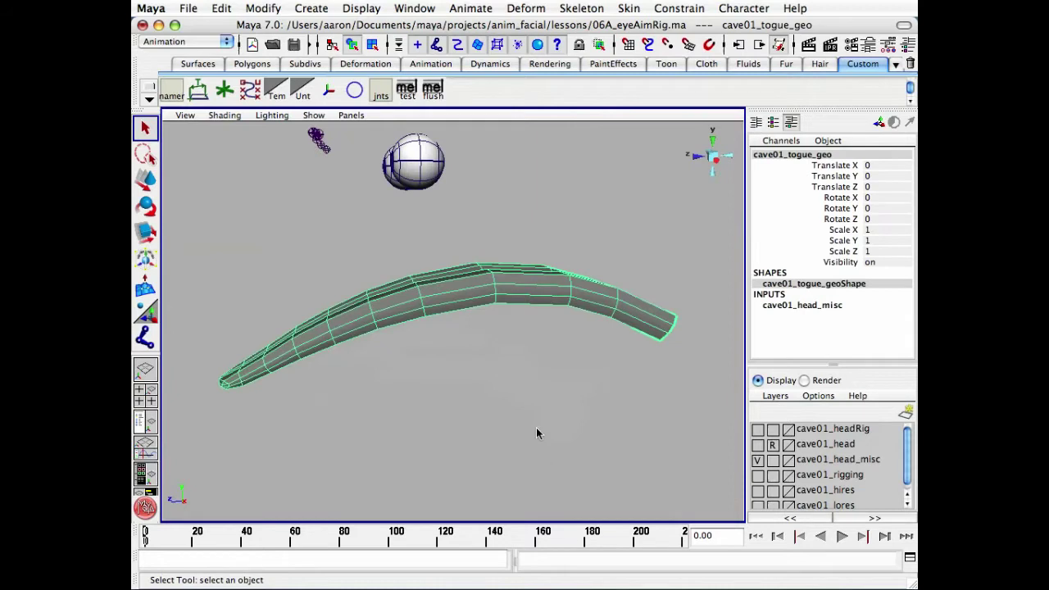
Examine the tongue's shape from the side and front, finishing in the exact right side view.
click(536, 427)
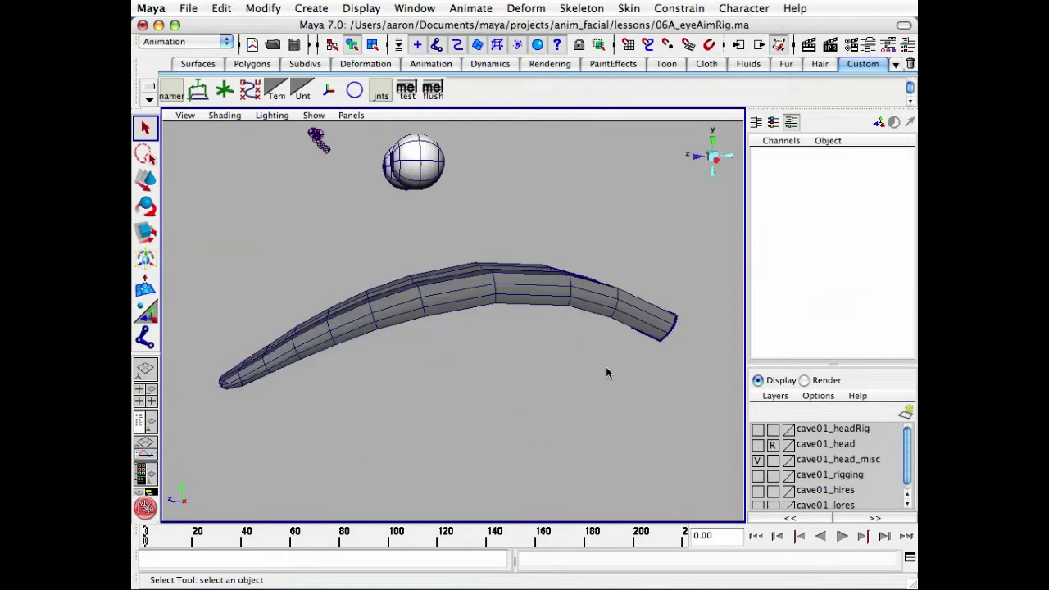
alt+drag(320, 361, 404, 344)
alt+drag(653, 327, 602, 333)
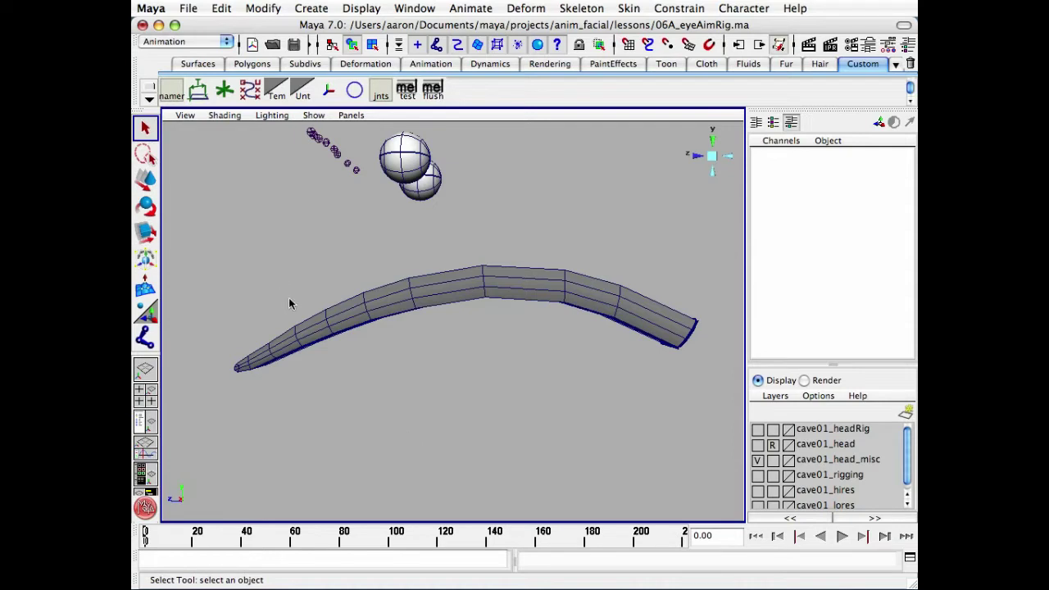
alt+drag(289, 304, 494, 359)
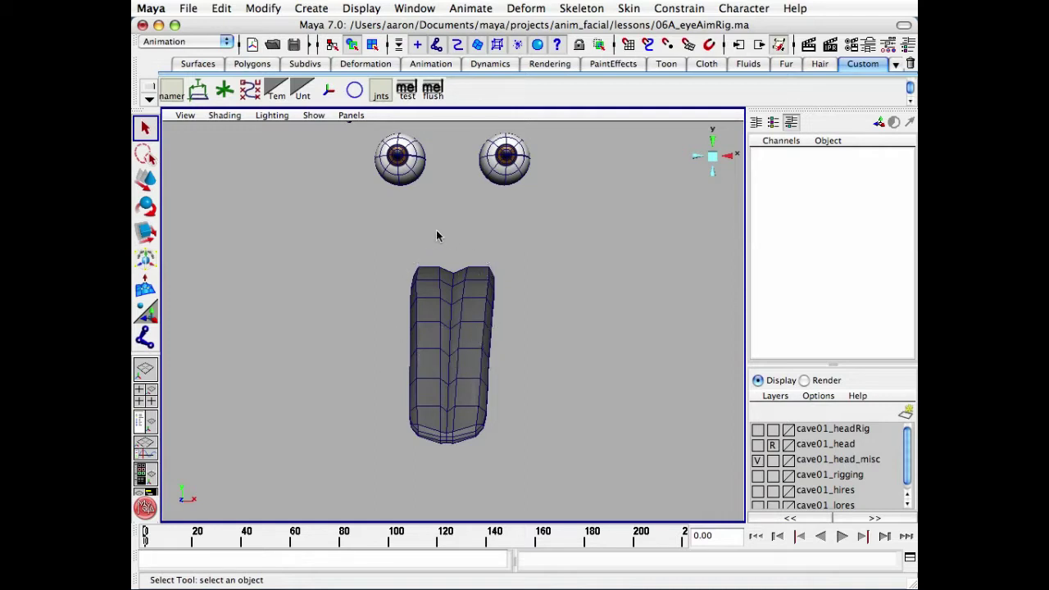
alt+drag(468, 342, 498, 301)
click(498, 301)
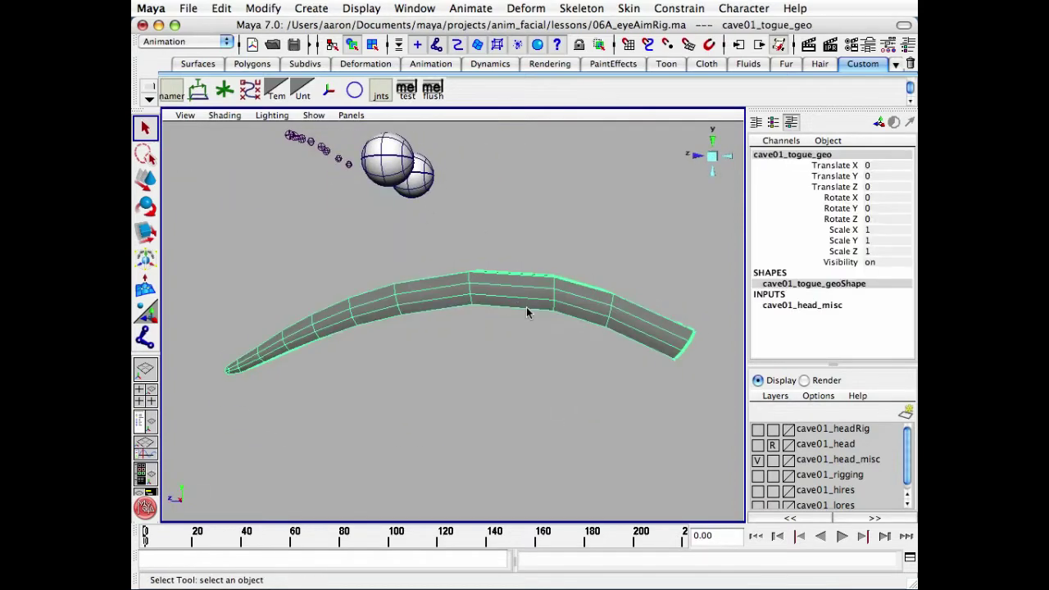
alt+drag(689, 183, 714, 169)
click(710, 164)
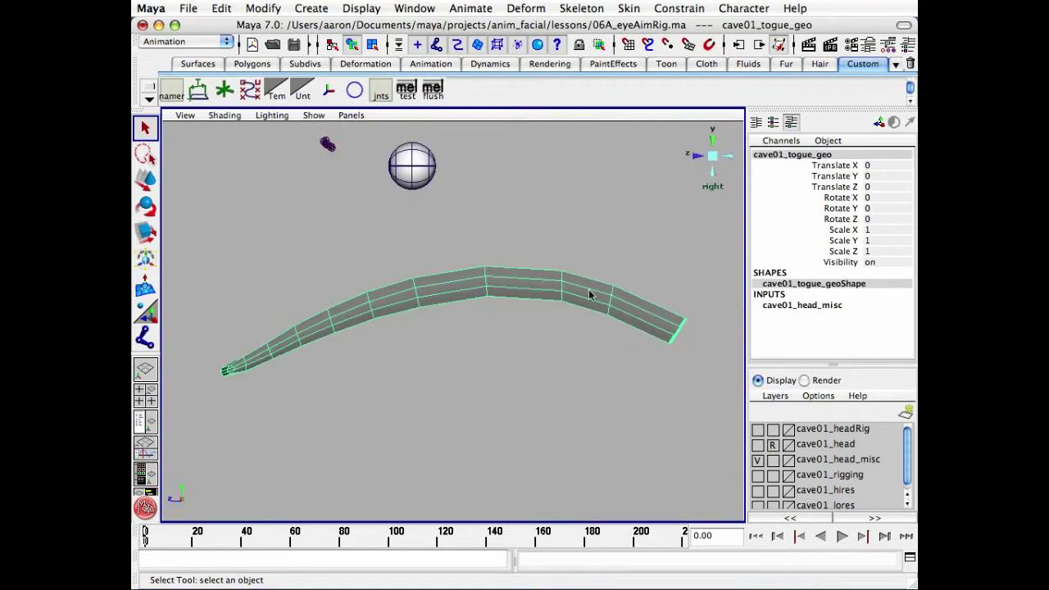
Switch the tongue mesh to vertex selection.
click(577, 275)
right_click(574, 293)
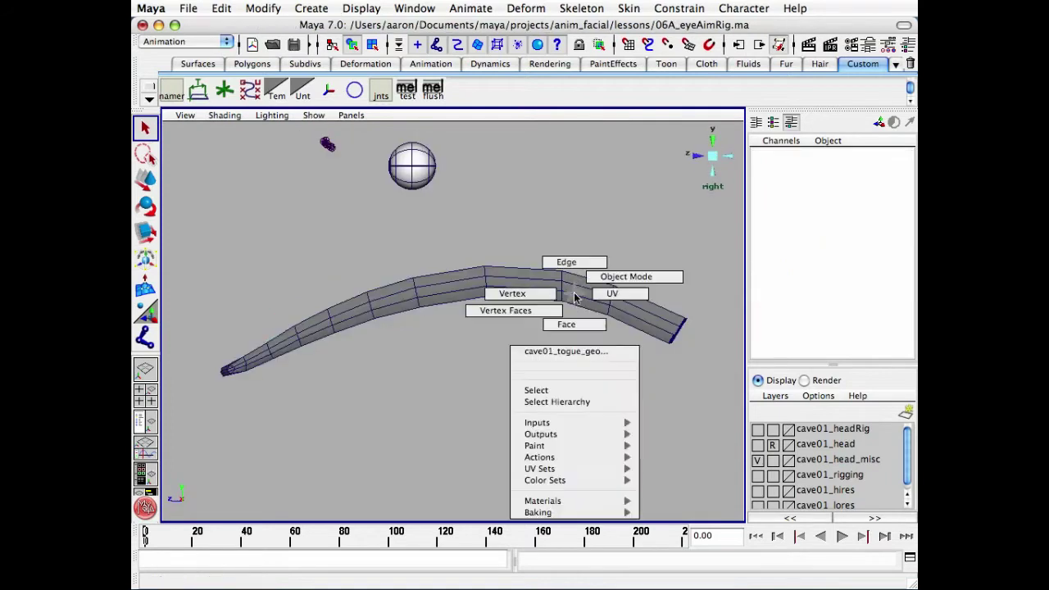
click(575, 291)
click(575, 261)
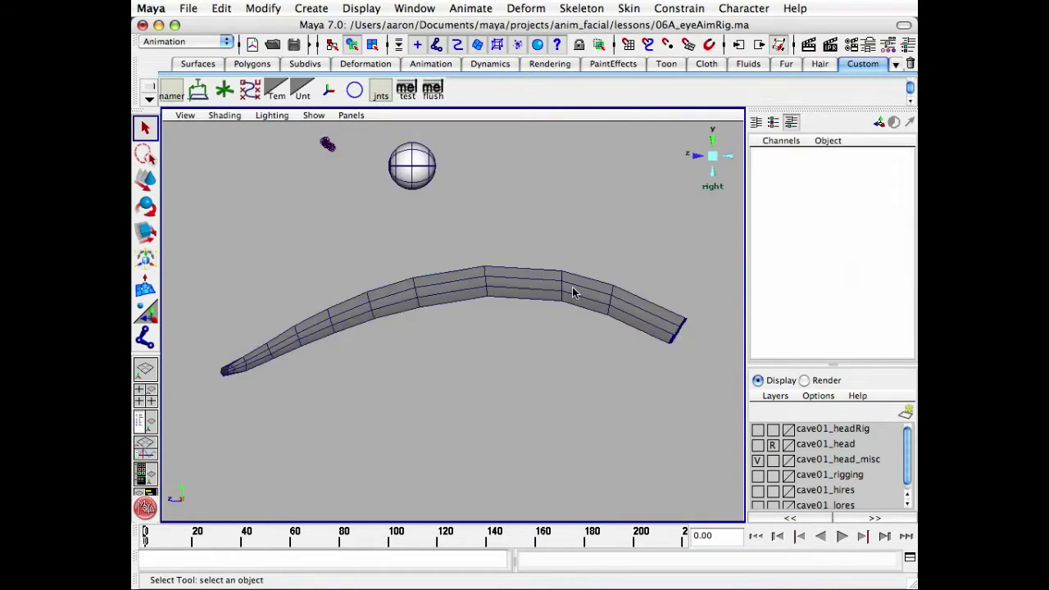
right_drag(574, 294, 542, 294)
right_drag(575, 326, 577, 327)
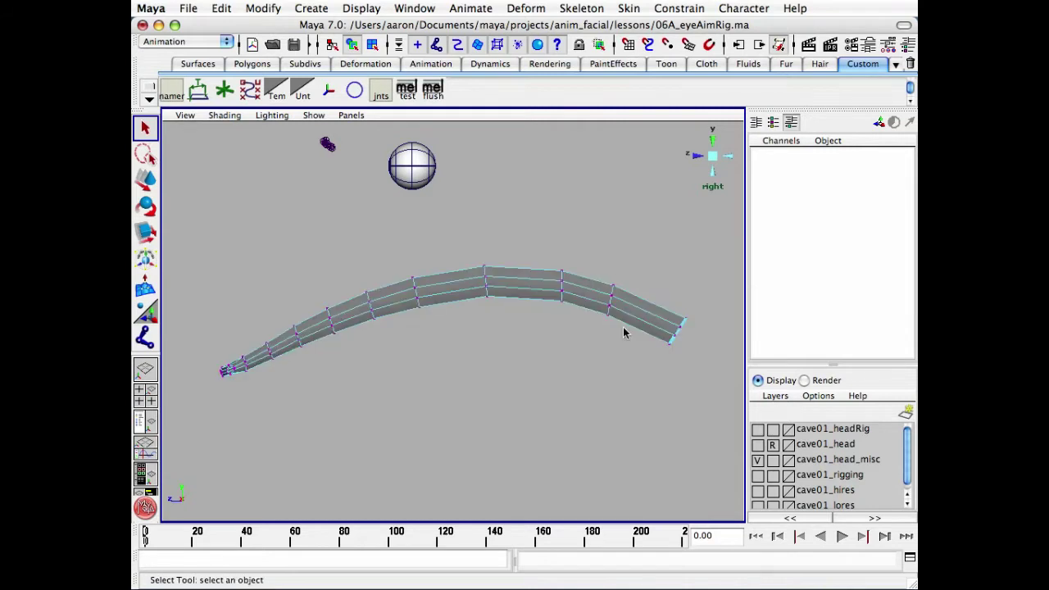
In wireframe display, select the middle side vertices on both sides of the tongue's open back end.
key(4)
alt+middle_drag(632, 333, 557, 328)
mouse_move(557, 328)
alt+right_down()
mouse_move(585, 342)
mouse_move(662, 322)
alt+right_up()
alt+middle_drag(662, 321, 588, 323)
alt+right_drag(587, 322, 664, 341)
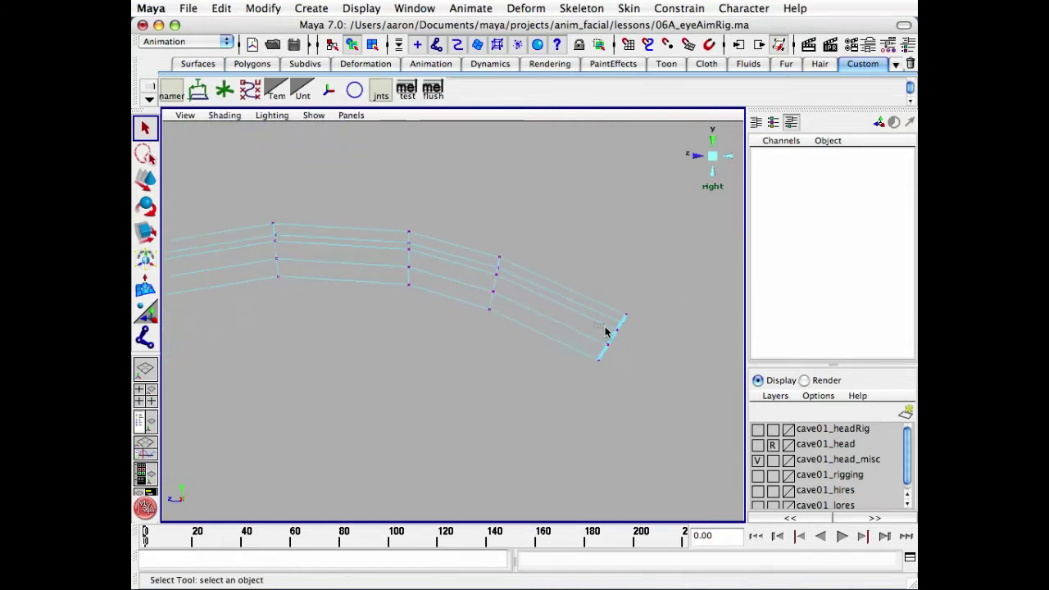
drag(605, 331, 623, 354)
key(f)
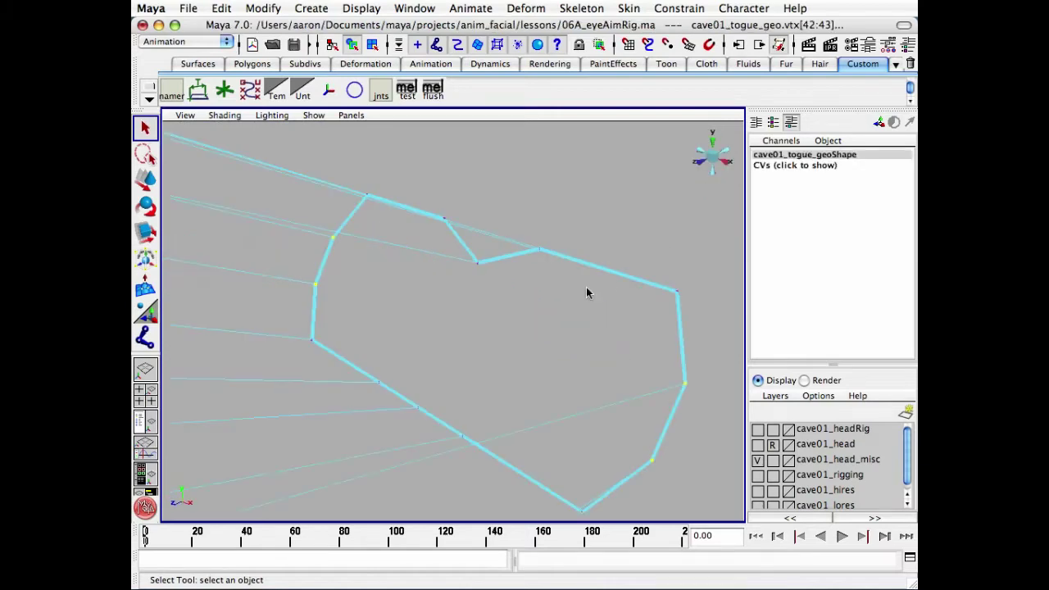
Examine the selected side vertices around the tongue's open back end in shaded display from behind and from the side.
key(5)
mouse_move(599, 316)
alt+right_down()
mouse_move(383, 317)
mouse_move(364, 297)
alt+right_up()
alt+drag(365, 297, 382, 271)
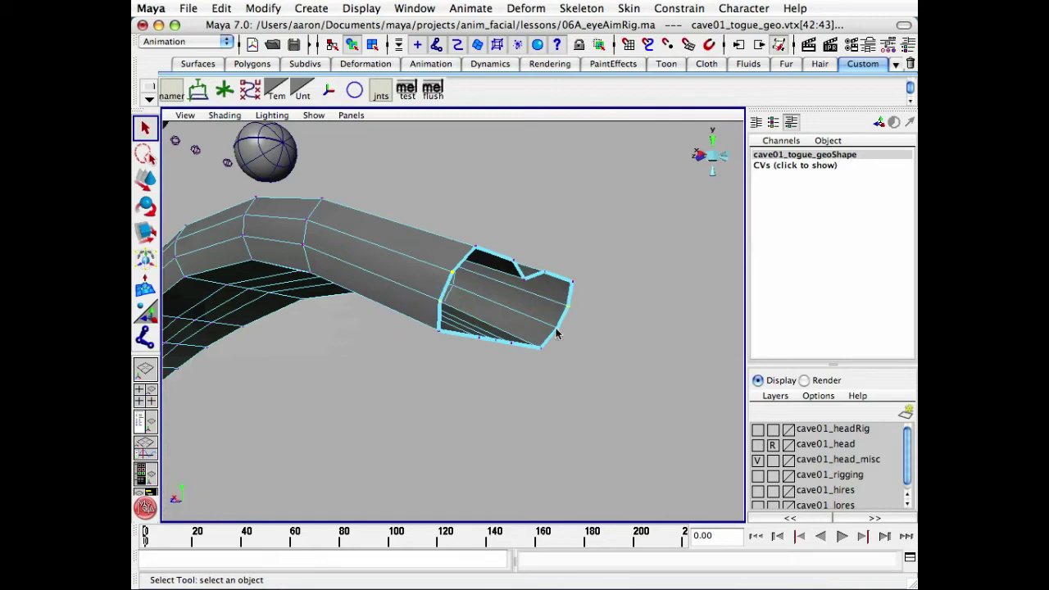
mouse_move(455, 298)
alt+mouse_down()
mouse_move(495, 318)
mouse_move(493, 303)
mouse_move(516, 300)
mouse_move(464, 316)
alt+mouse_up()
alt+drag(227, 248, 449, 337)
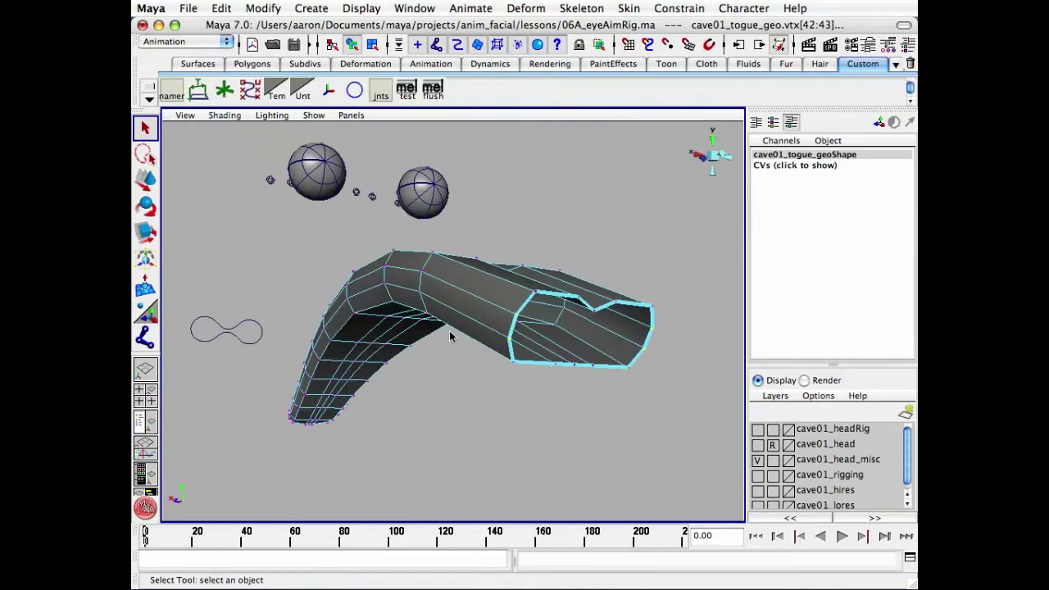
alt+drag(517, 307, 459, 326)
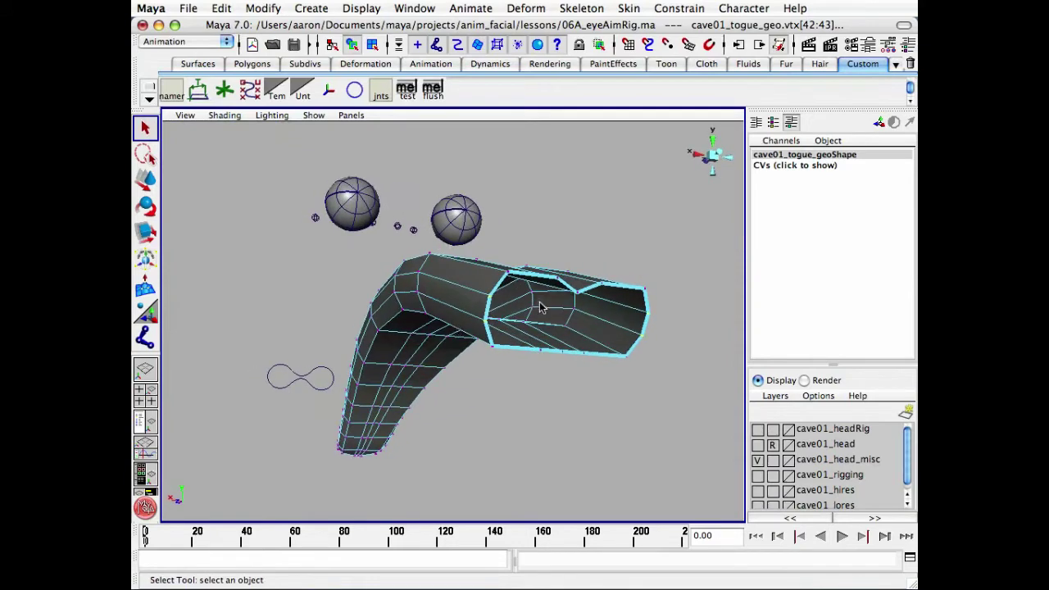
alt+drag(548, 320, 504, 318)
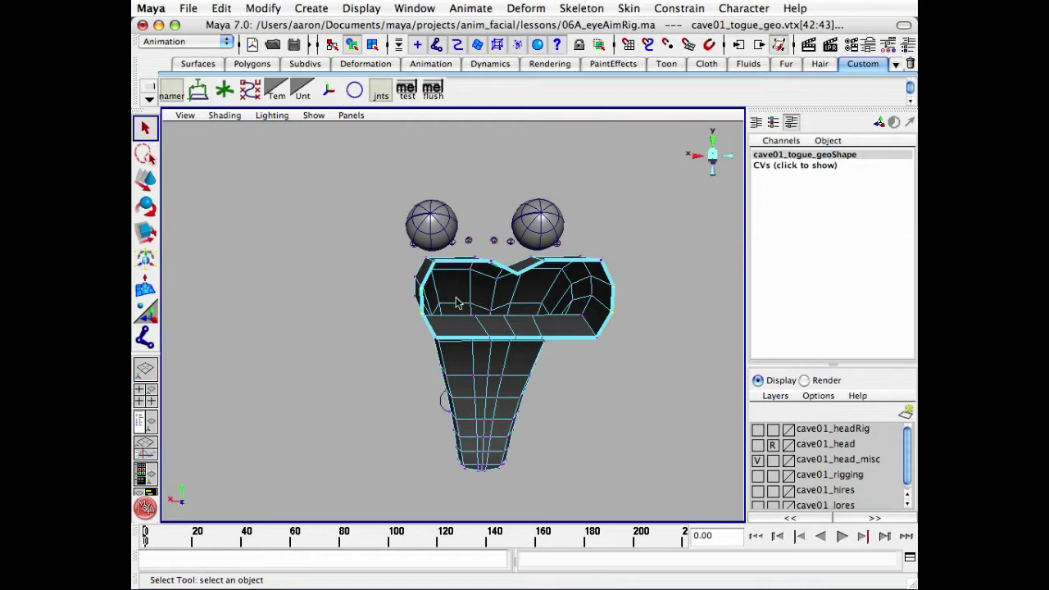
alt+drag(414, 307, 595, 359)
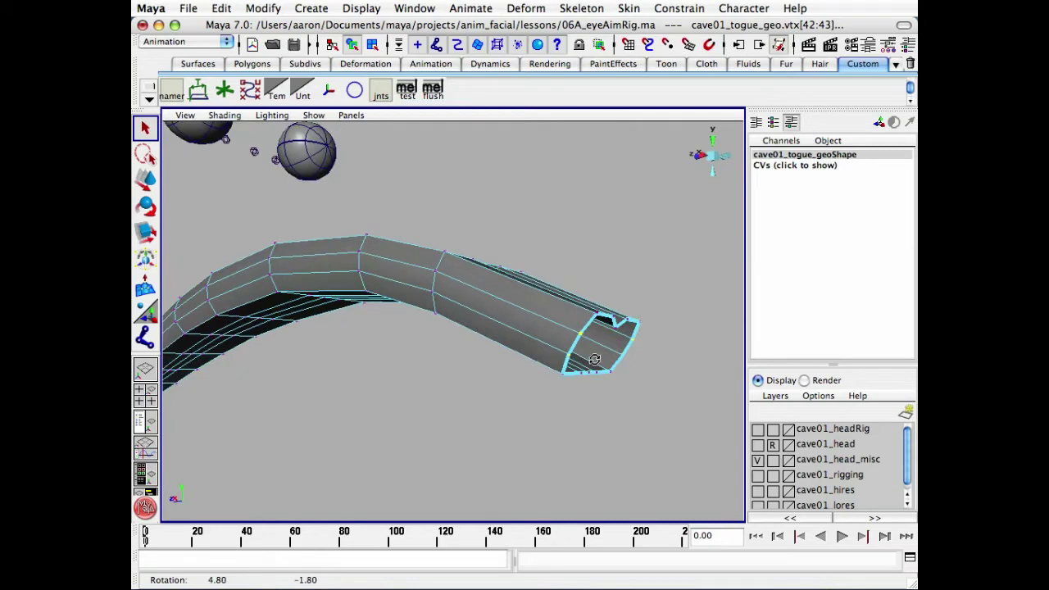
Create a cluster from the selected back-end vertices, working in the wireframe right side view.
alt+drag(707, 161, 721, 205)
click(707, 164)
alt+right_drag(630, 309, 462, 312)
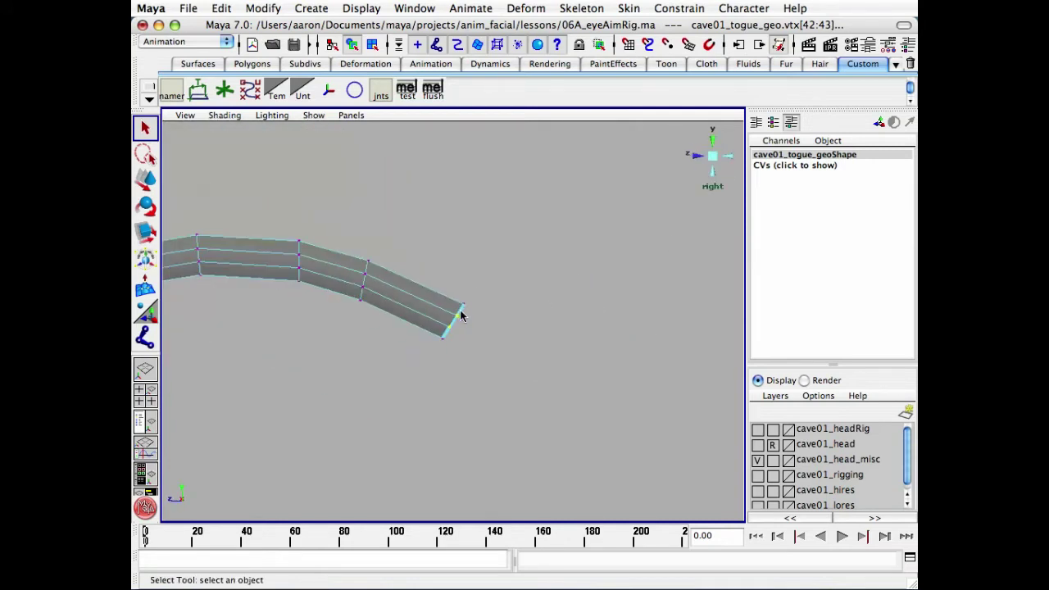
key(4)
alt+middle_drag(448, 326, 548, 321)
alt+right_drag(548, 322, 473, 296)
alt+middle_drag(473, 296, 547, 325)
alt+right_drag(546, 325, 561, 315)
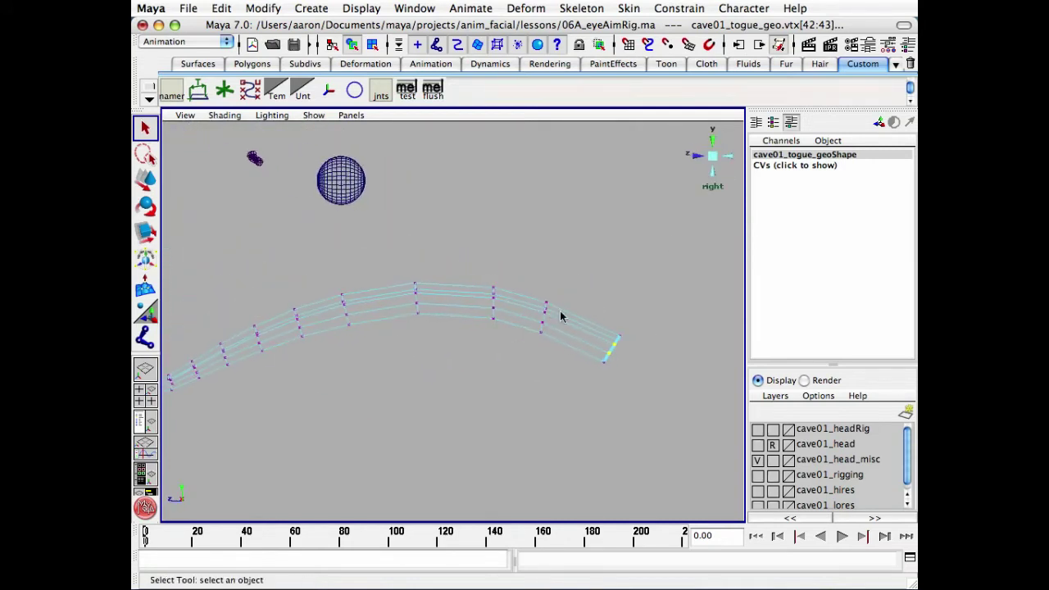
alt+middle_drag(525, 304, 566, 281)
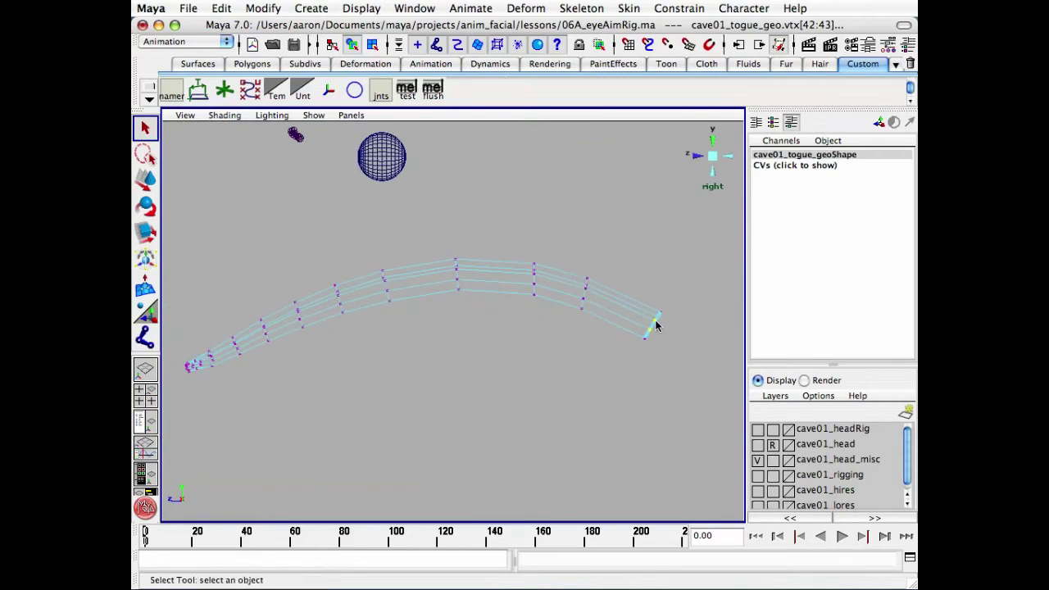
click(526, 10)
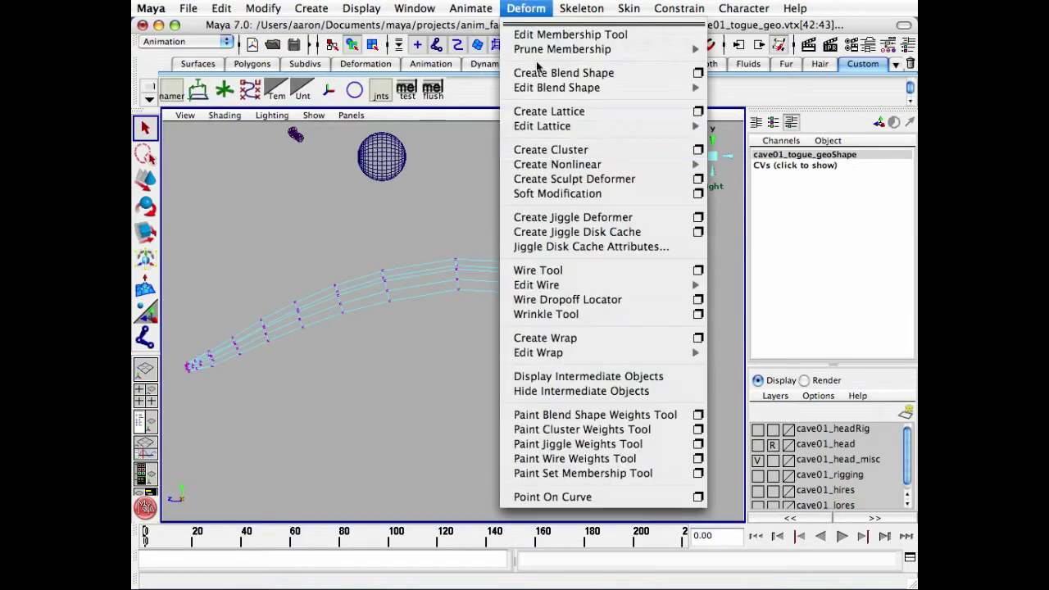
click(584, 150)
click(577, 355)
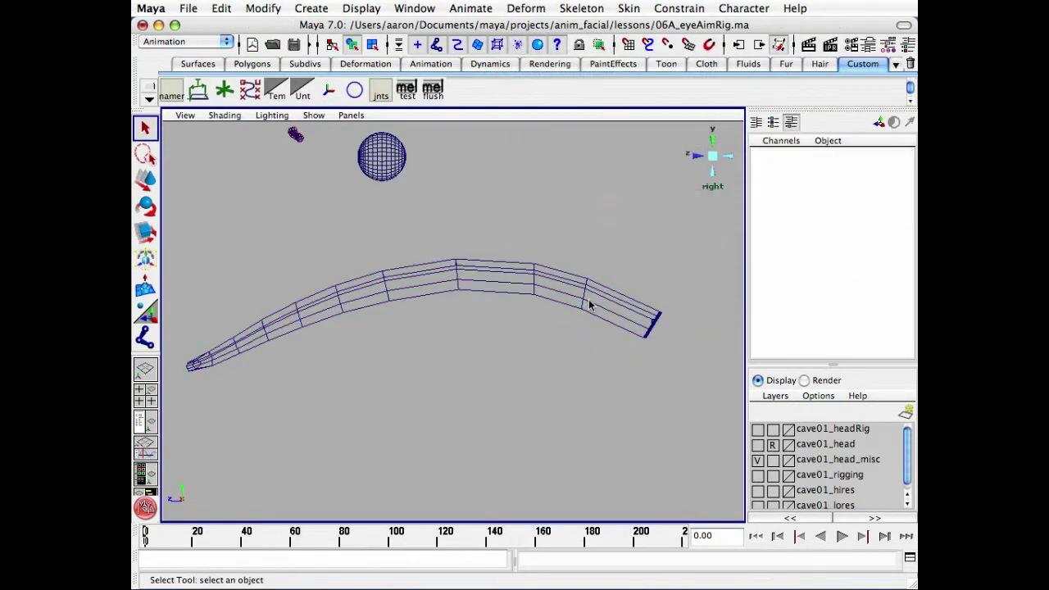
Turn on polygon vertex display for the tongue and switch to component selection mode.
click(584, 306)
key(space)
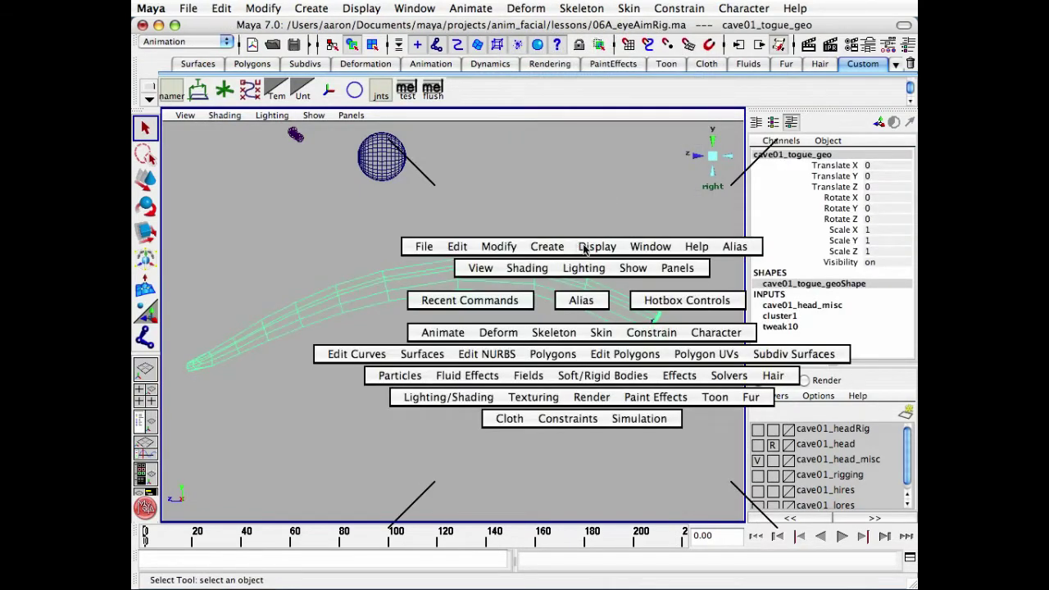
click(584, 248)
mouse_move(643, 422)
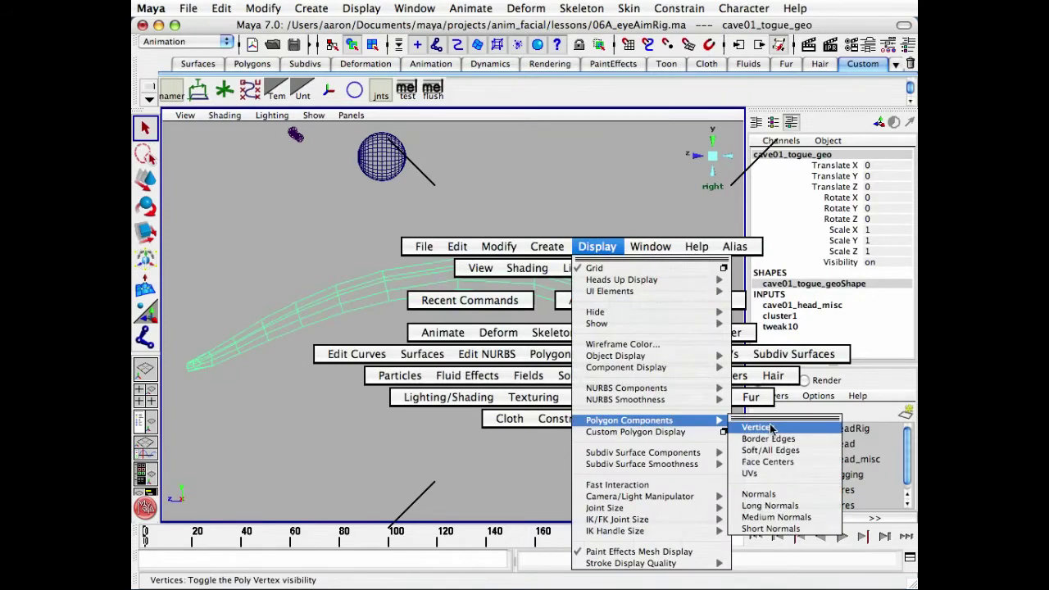
click(771, 427)
click(587, 210)
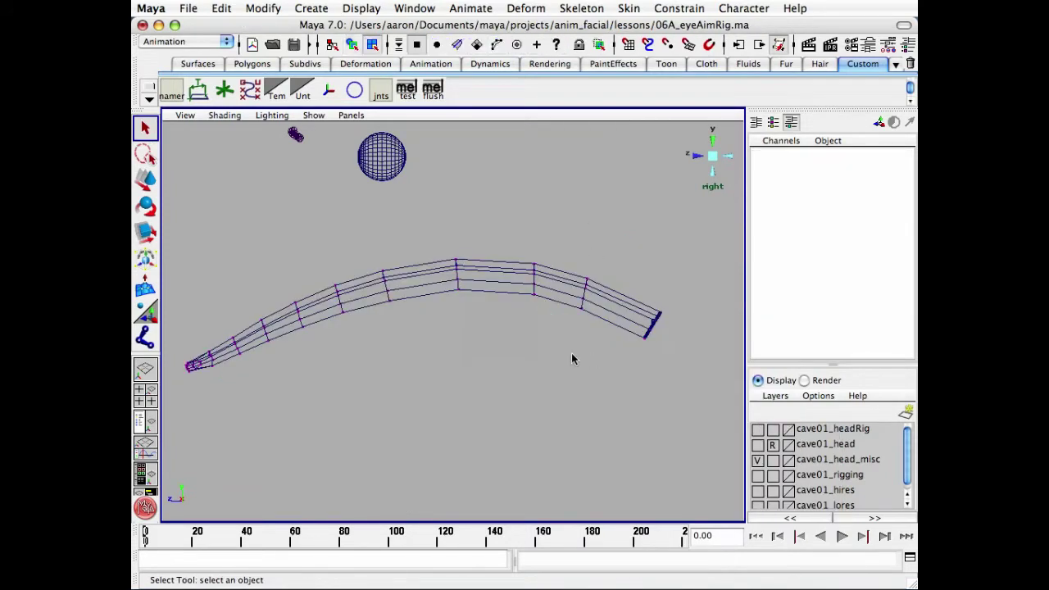
alt+right_drag(572, 358, 623, 344)
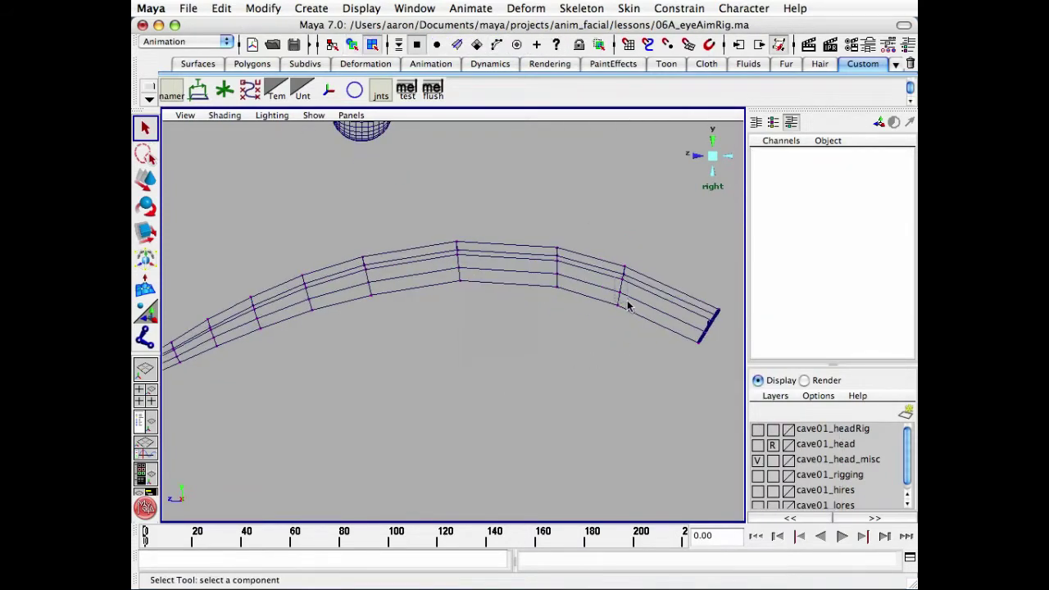
click(628, 306)
click(528, 9)
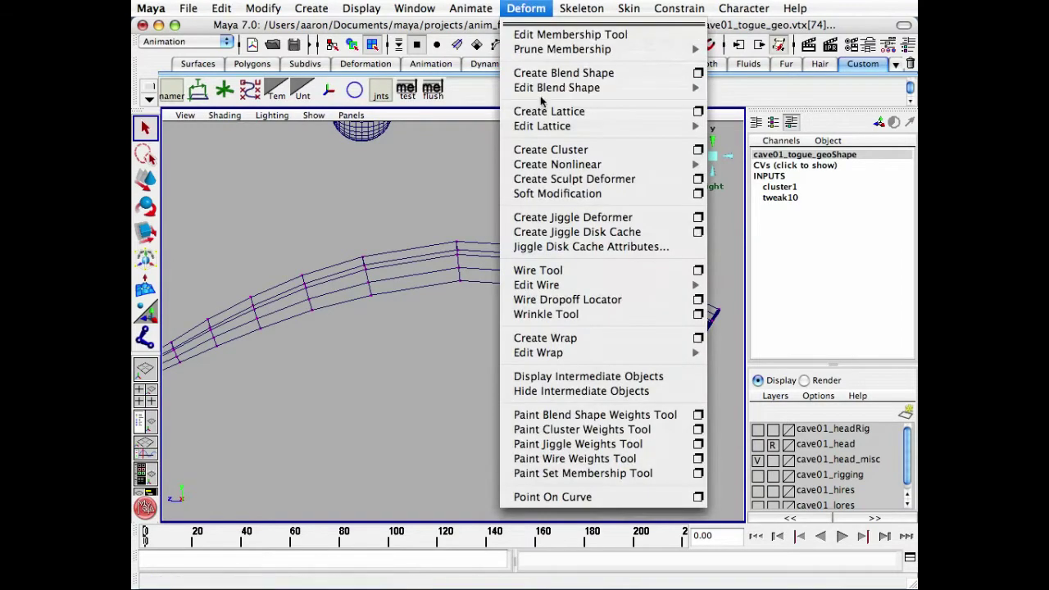
click(547, 150)
click(590, 215)
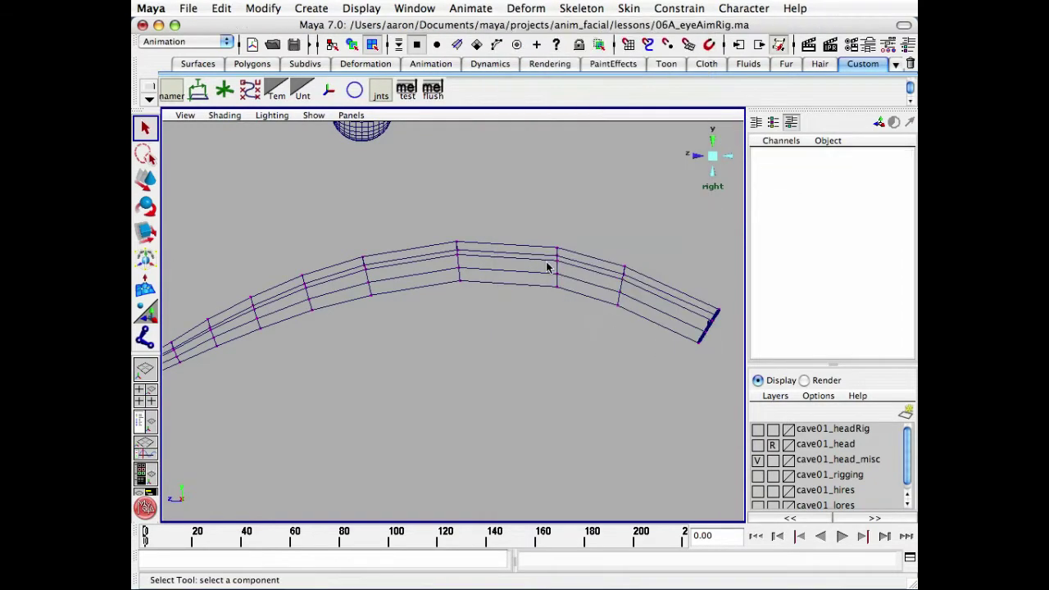
Create one cluster each from the middle side vertices of the third and fourth edge loops from the tongue's back end.
drag(552, 258, 565, 277)
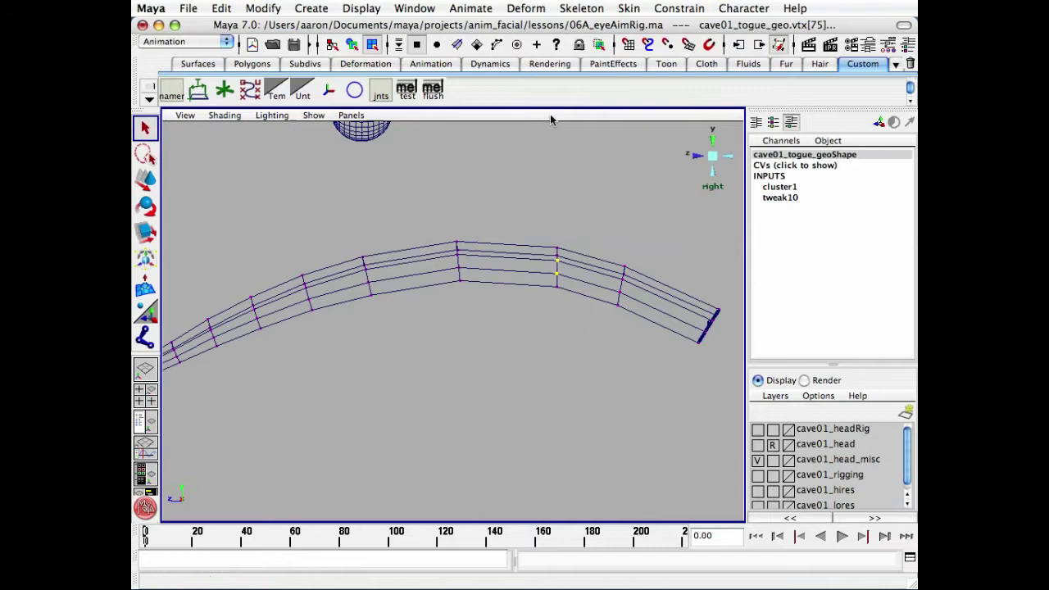
click(526, 8)
click(551, 150)
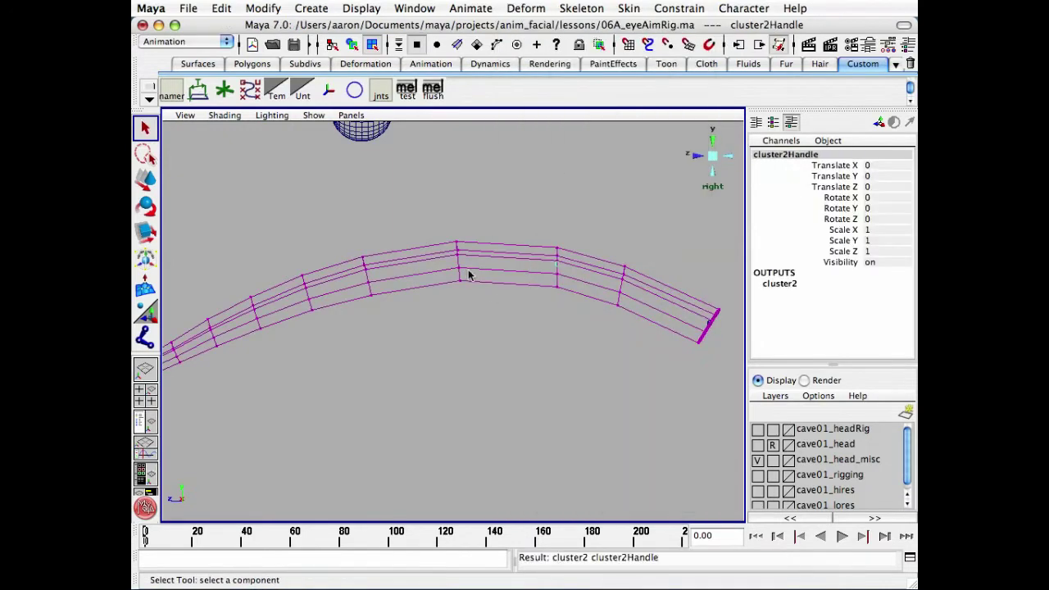
drag(454, 253, 468, 273)
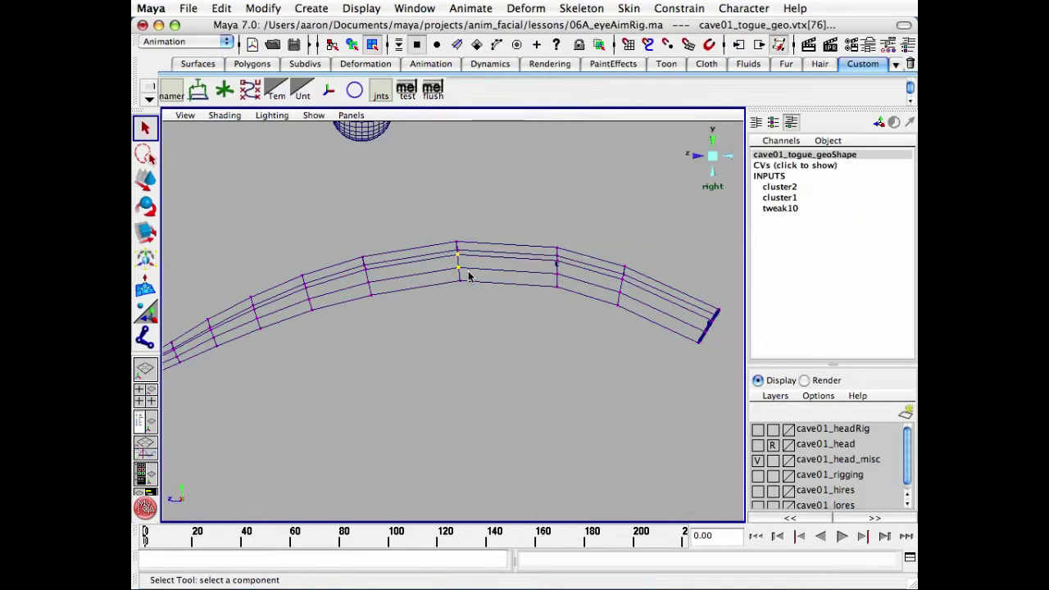
key(g)
Create a cluster from the middle side vertices of the fifth edge loop from the tongue's back end.
drag(362, 268, 374, 294)
key(5)
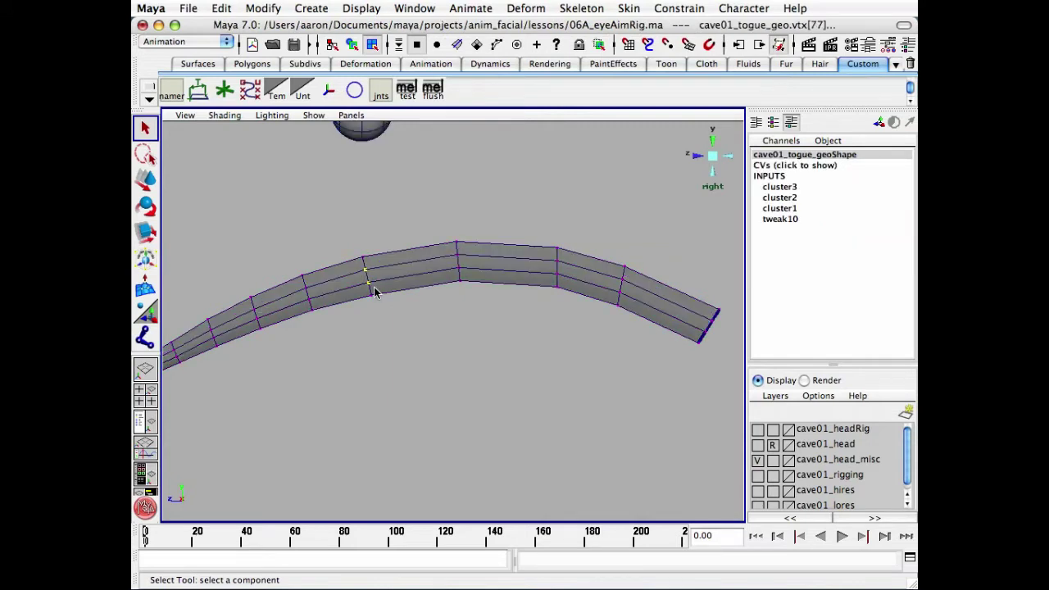
key(g)
key(4)
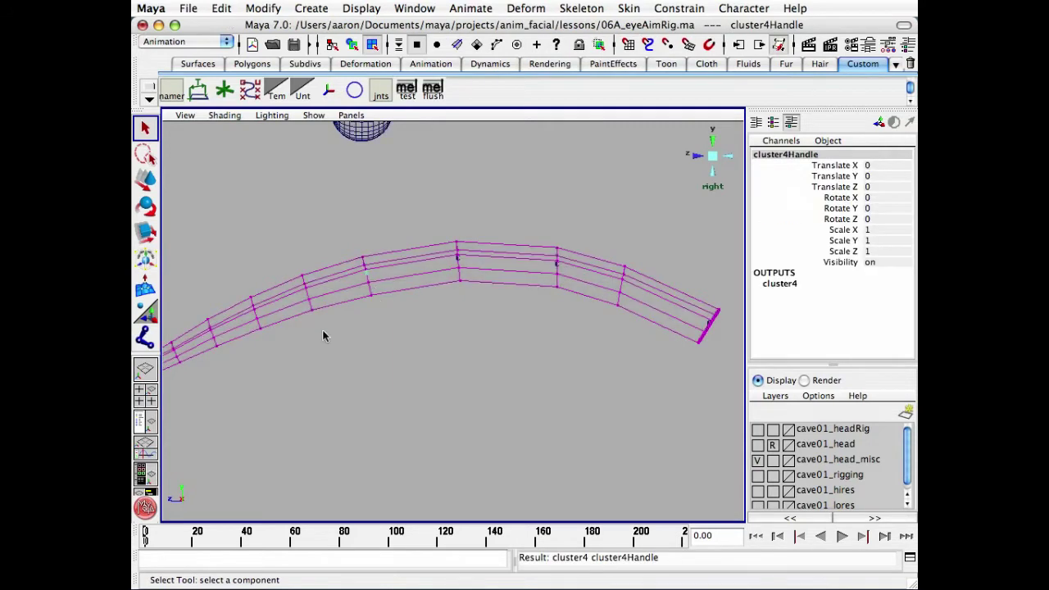
Create a cluster from the middle side vertices of the sixth edge loop from the tongue's back end.
click(311, 301)
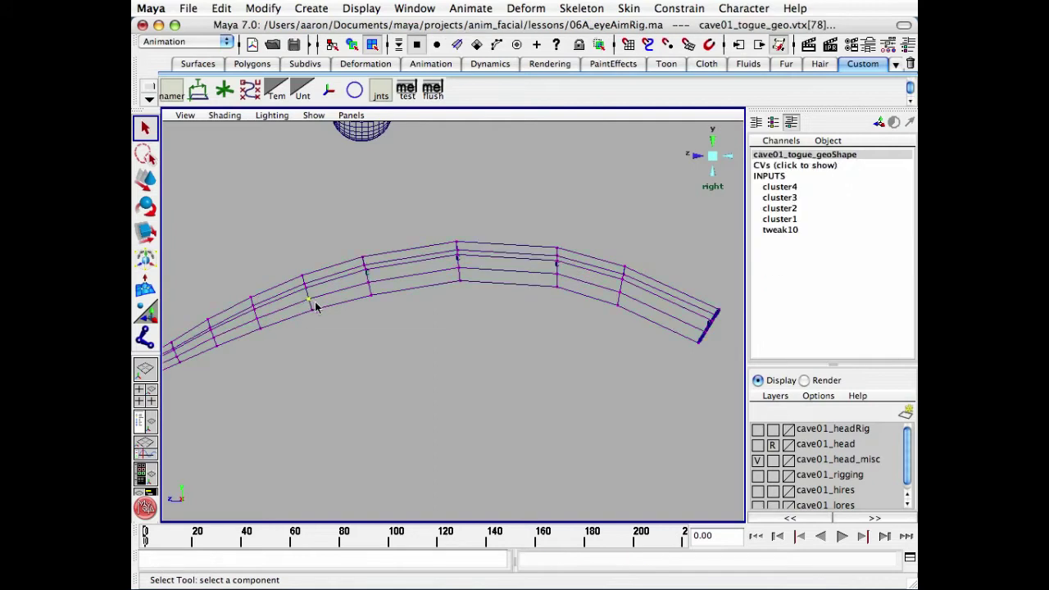
shift+click(303, 288)
key(c)
Create a cluster from the middle side vertices of the seventh edge loop from the tongue's back end.
alt+middle_drag(309, 300, 377, 287)
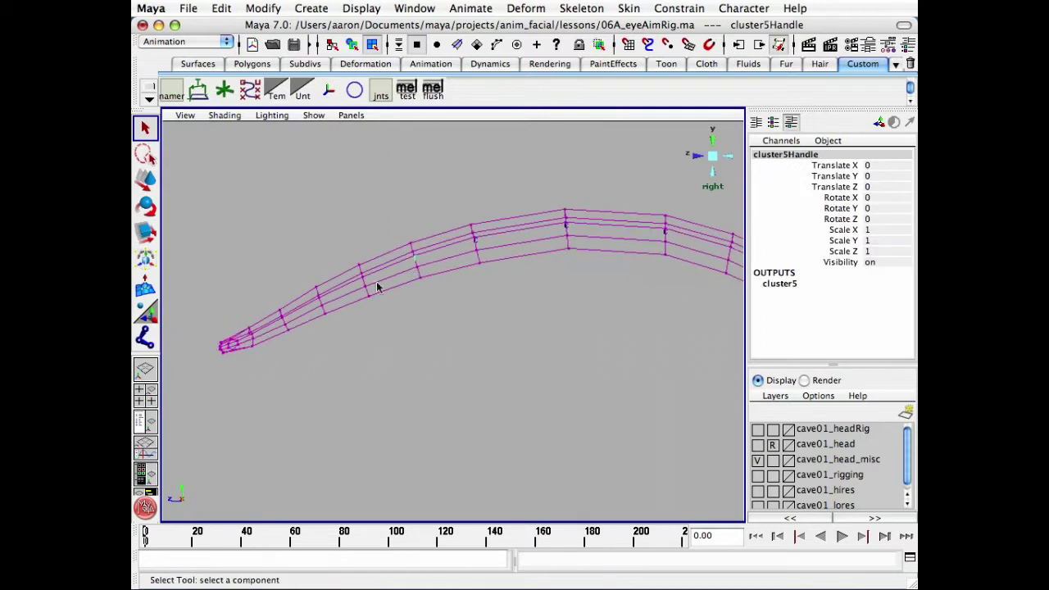
click(367, 293)
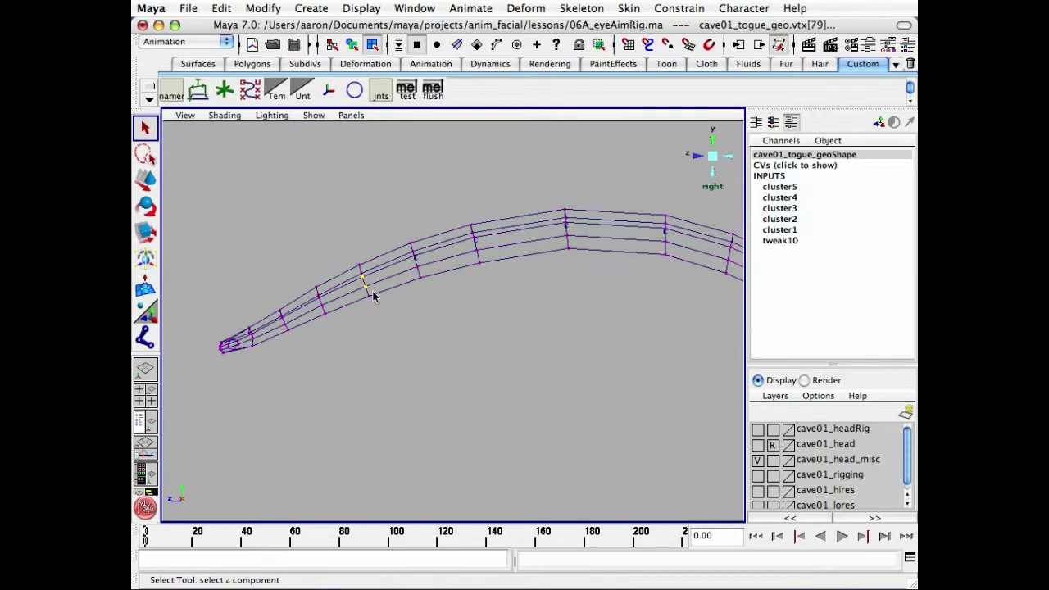
key(c)
alt+right_drag(340, 333, 281, 363)
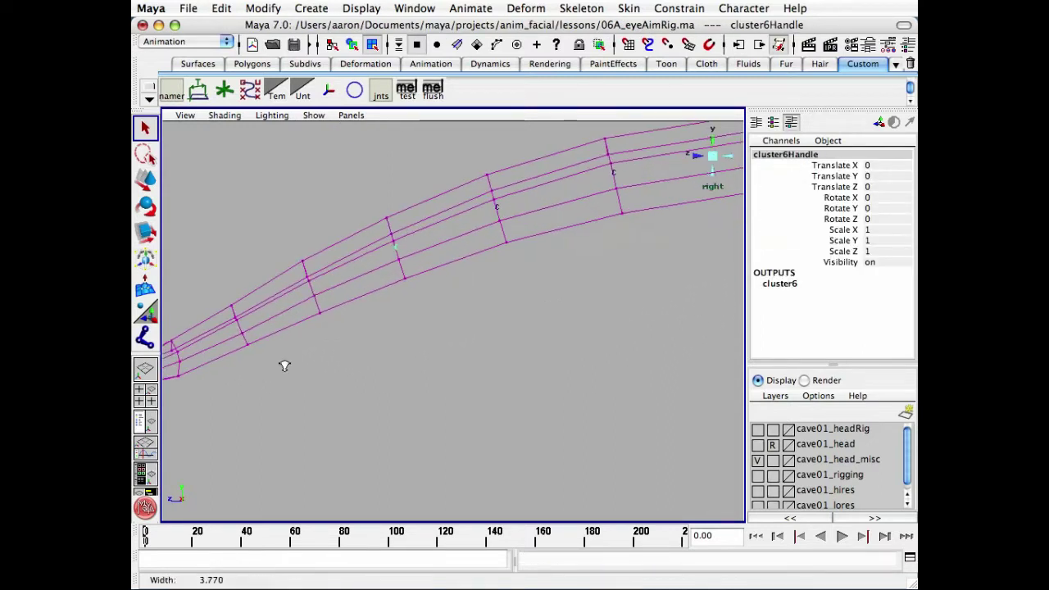
Create one cluster each from the middle side vertices of the eighth, ninth and tenth edge loops from the tongue's back end.
alt+middle_drag(281, 363, 549, 286)
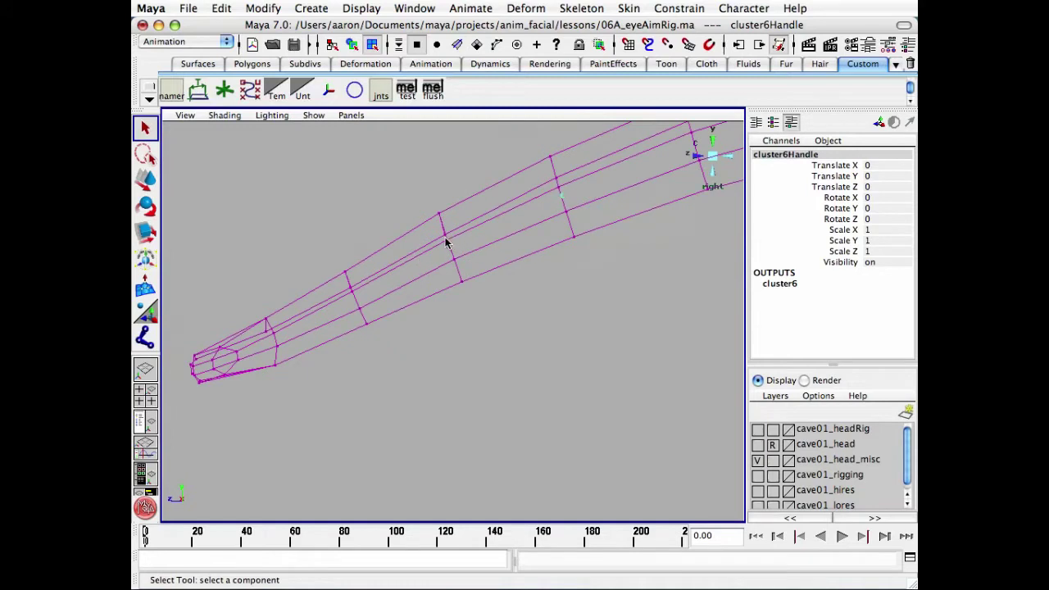
drag(446, 238, 463, 272)
key(c)
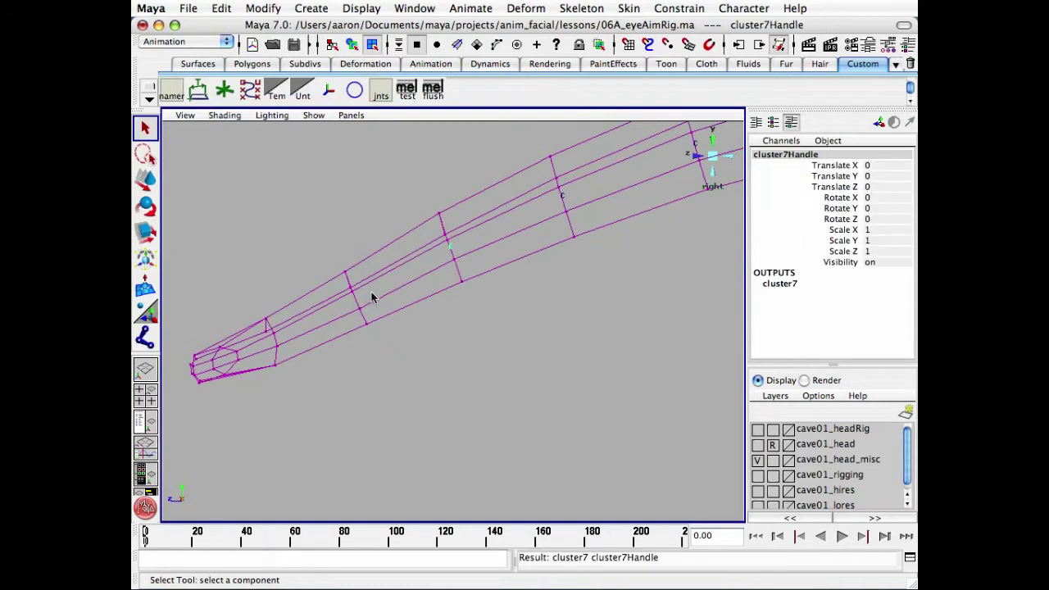
drag(352, 293, 369, 313)
key(c)
drag(281, 345, 297, 351)
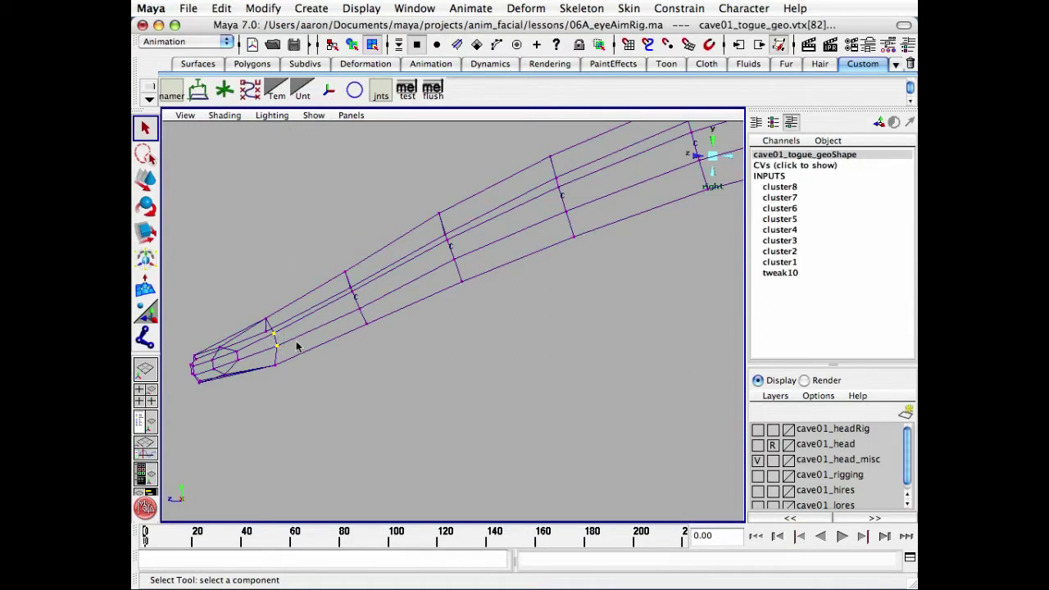
key(c)
Create a cluster from the middle vertices at the very tip of the tongue and clear the selection.
alt+middle_drag(206, 389, 254, 372)
alt+right_drag(255, 372, 435, 353)
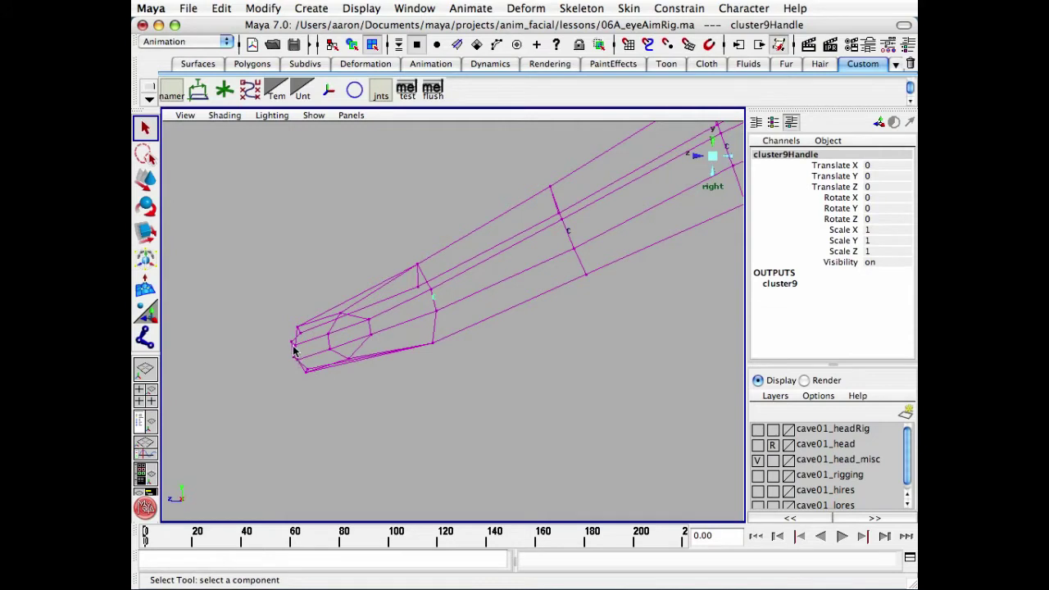
drag(292, 343, 306, 369)
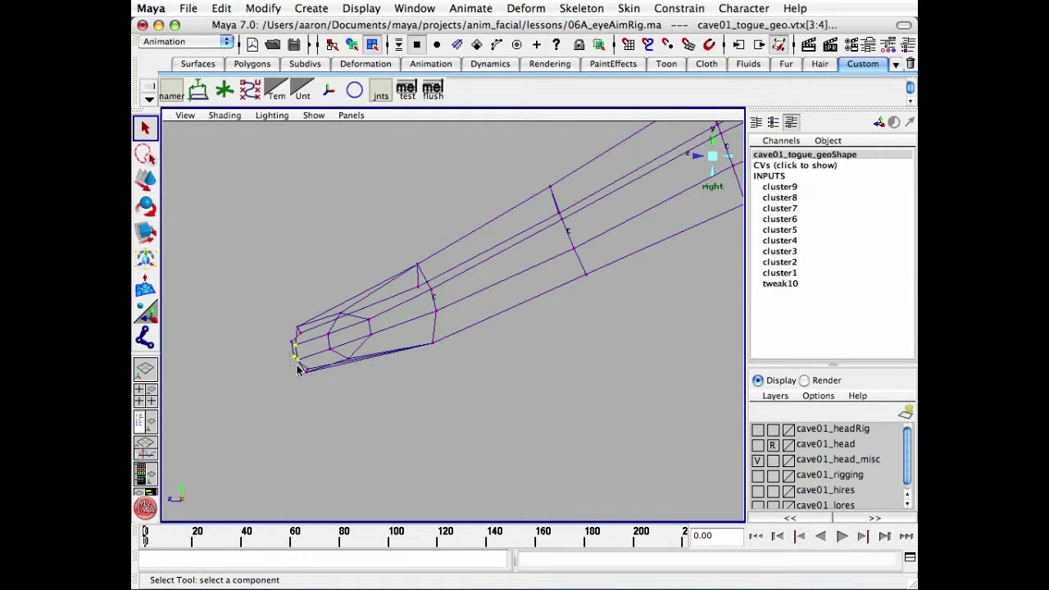
click(298, 371)
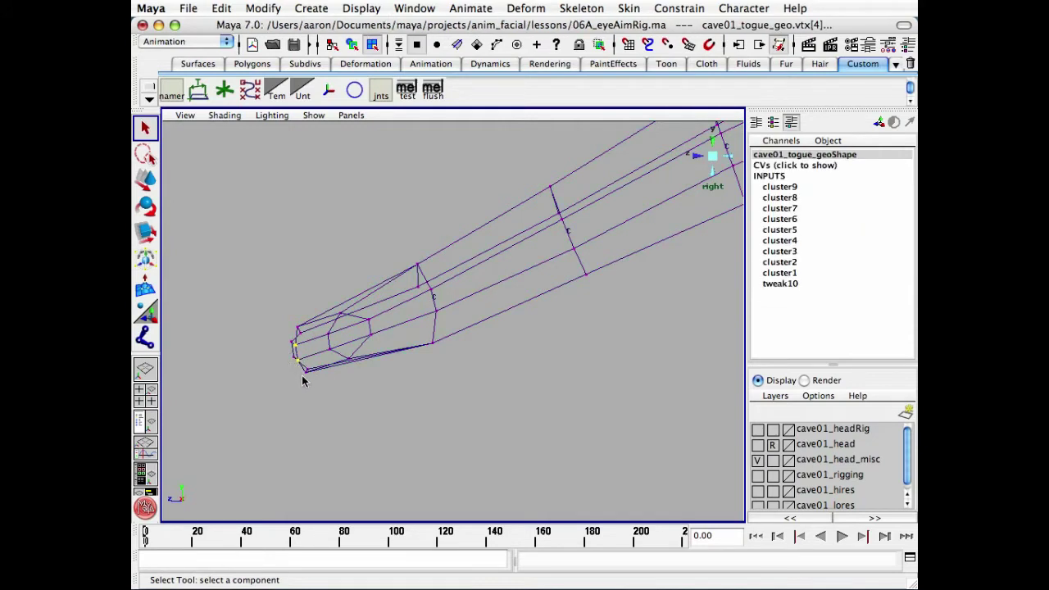
key(g)
click(455, 429)
Hide the cave01_head_misc layer and examine how the clusters line up along the tongue in the perspective view.
alt+right_drag(642, 205, 549, 211)
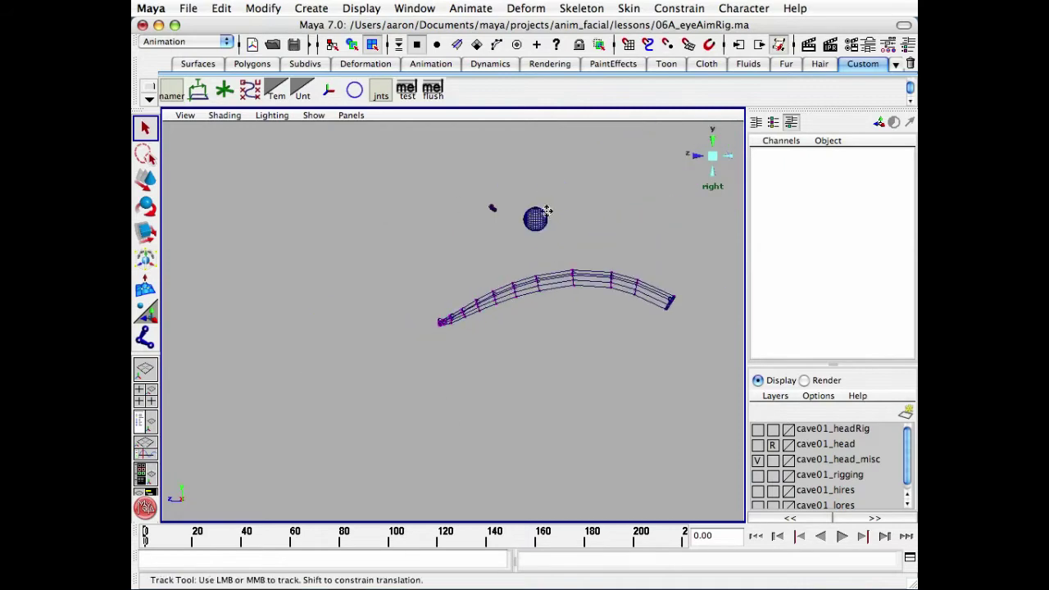
alt+middle_drag(549, 211, 474, 210)
click(714, 155)
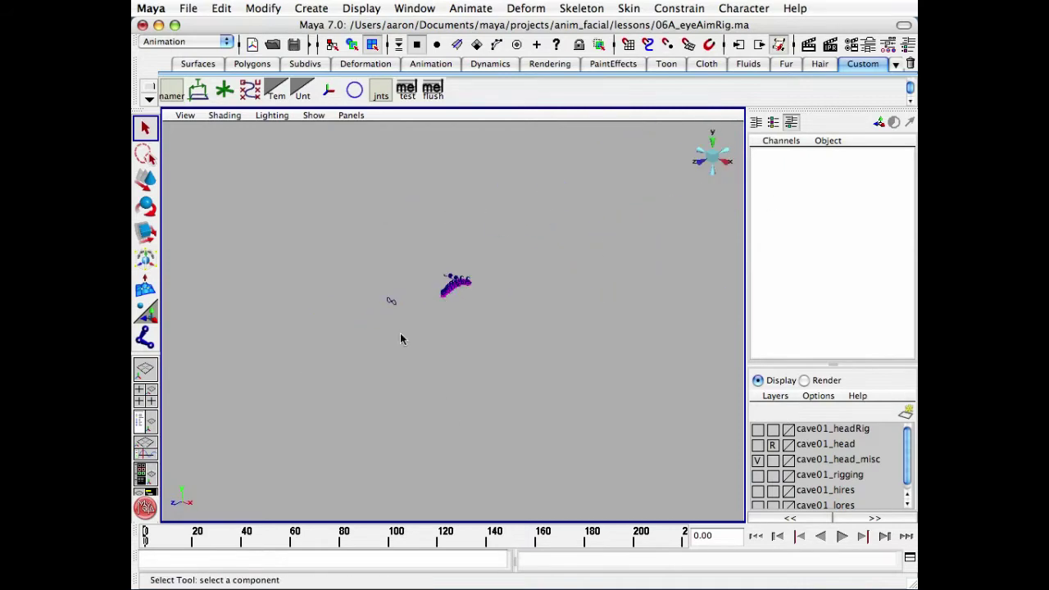
alt+right_drag(401, 338, 757, 290)
alt+middle_drag(602, 132, 567, 318)
alt+drag(567, 318, 461, 336)
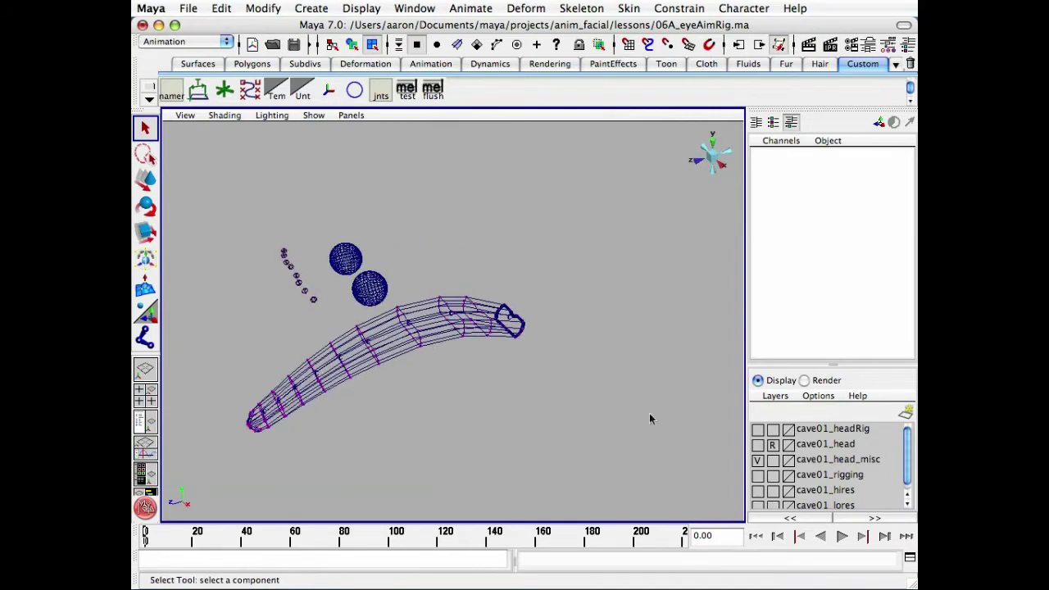
click(758, 459)
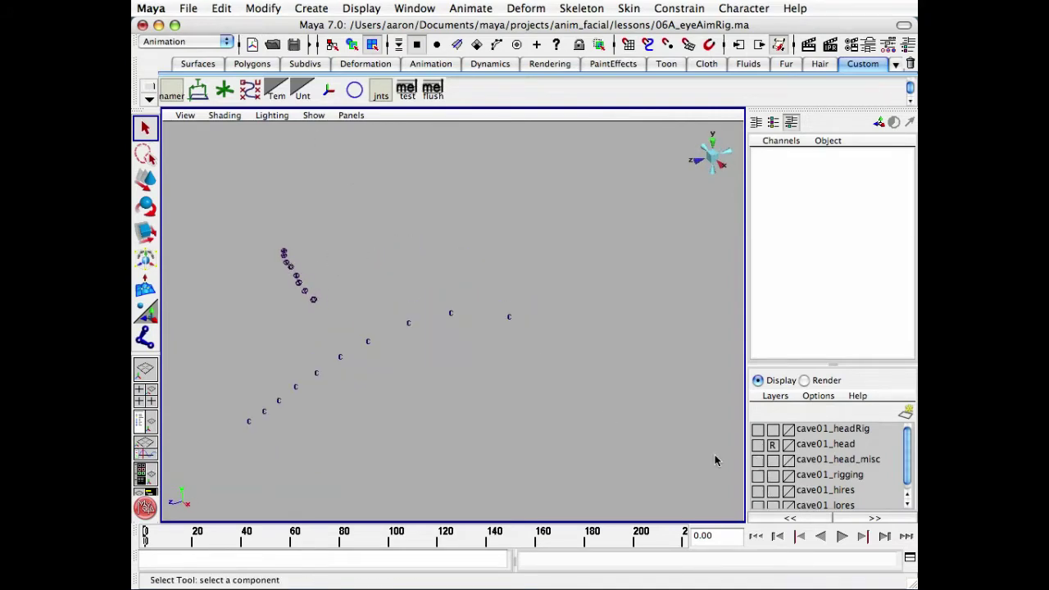
alt+drag(484, 345, 481, 306)
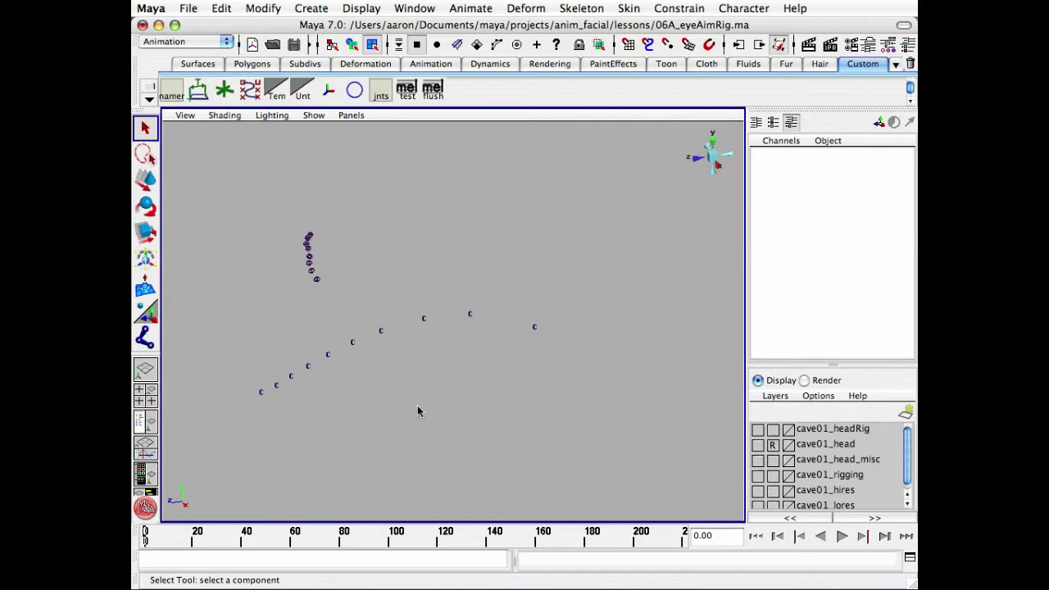
Show the cave01_head_misc layer again and set it to template display.
click(758, 460)
click(773, 460)
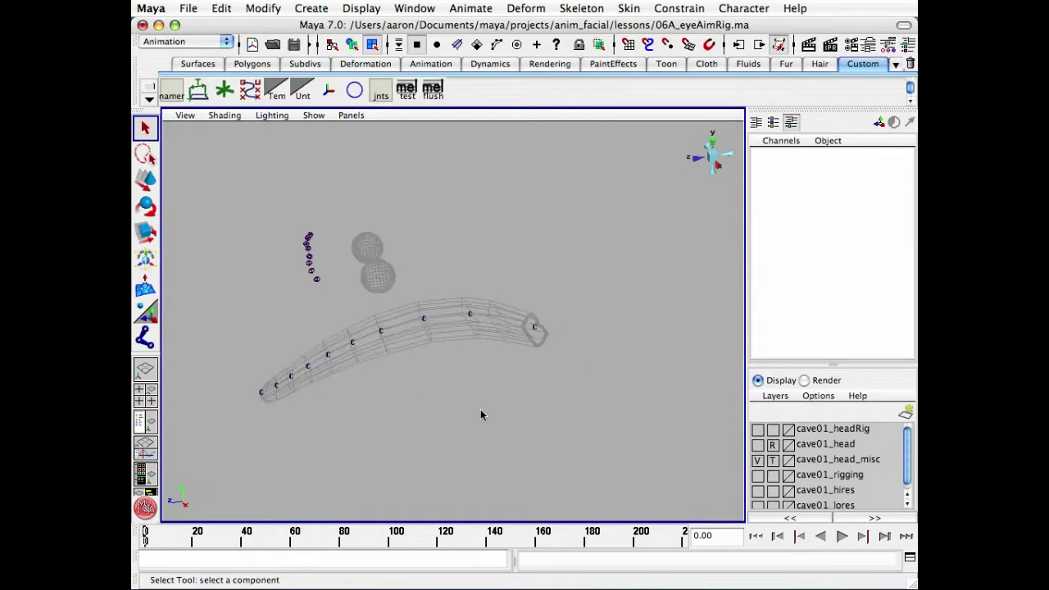
alt+drag(481, 415, 552, 367)
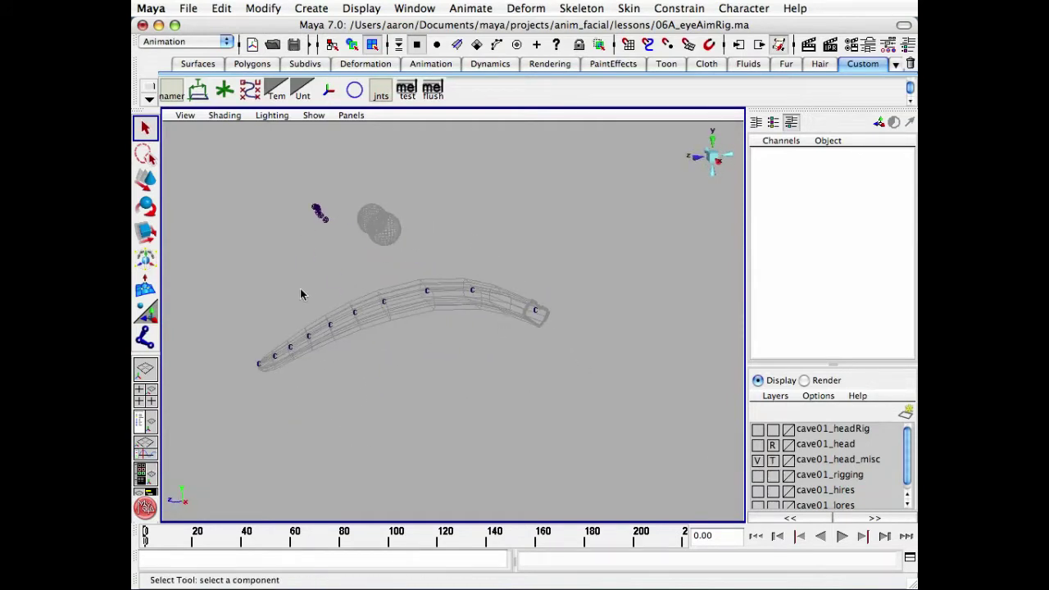
Switch to object selection mode, select the row of tongue clusters as a check, and clear the selection in the side view.
drag(256, 245, 586, 410)
key(F8)
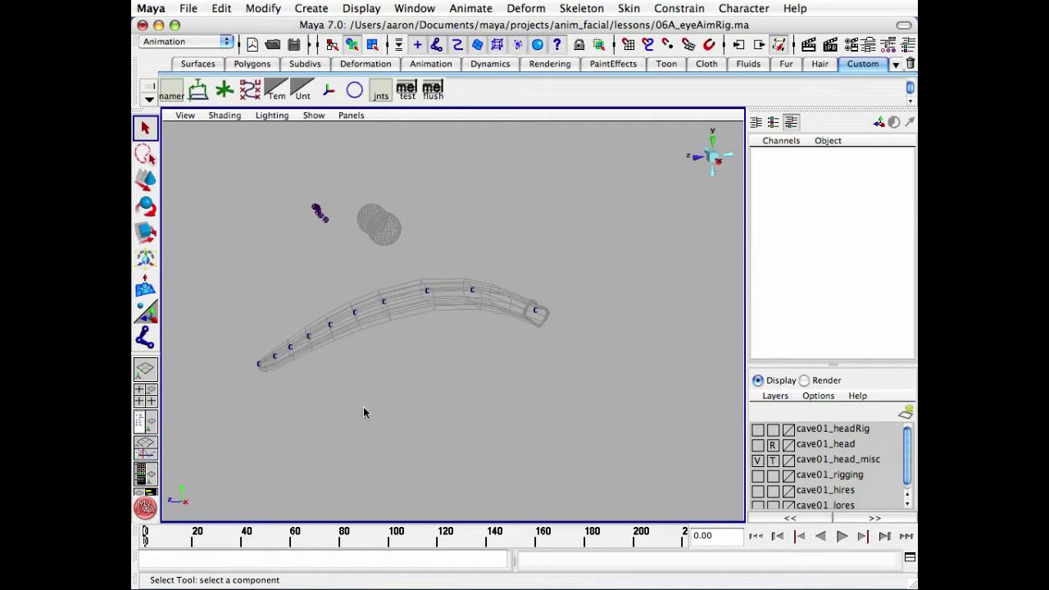
key(F8)
drag(251, 292, 549, 408)
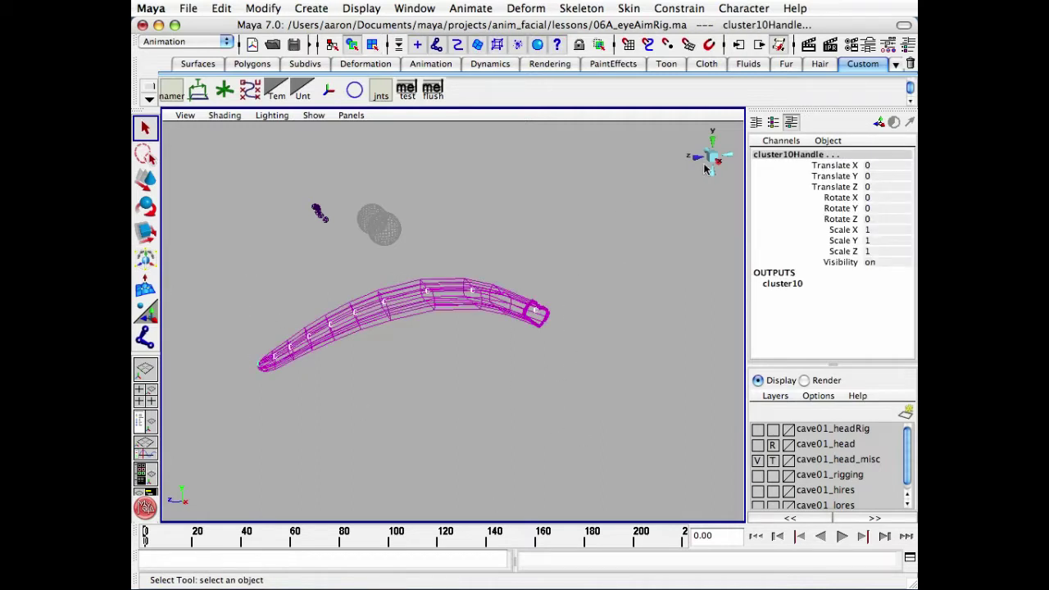
click(716, 164)
click(538, 392)
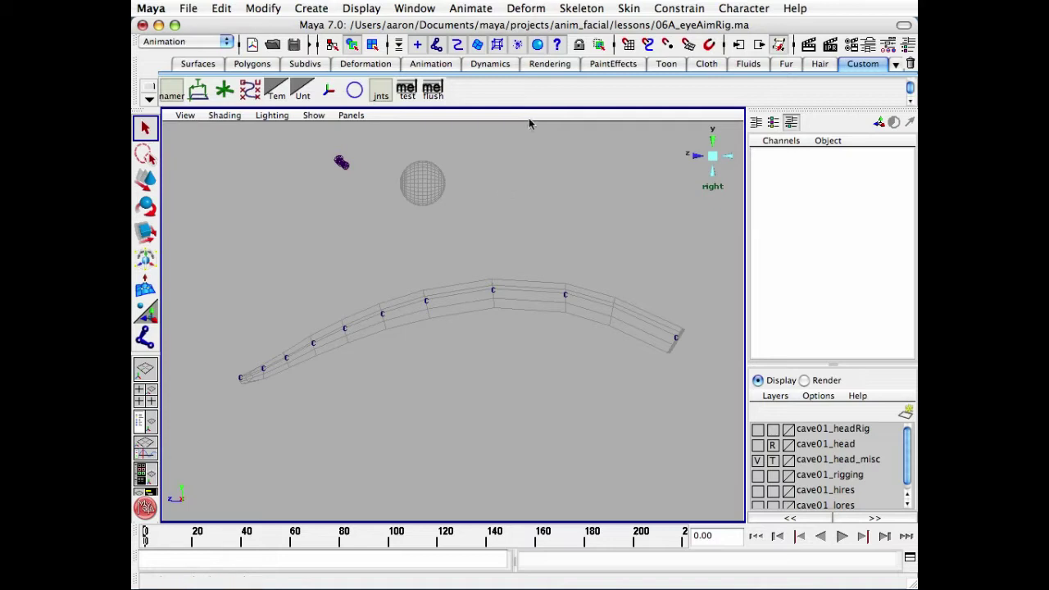
Turn on point snapping and start a joint chain with the Joint Tool on the three rearmost tongue clusters.
click(670, 51)
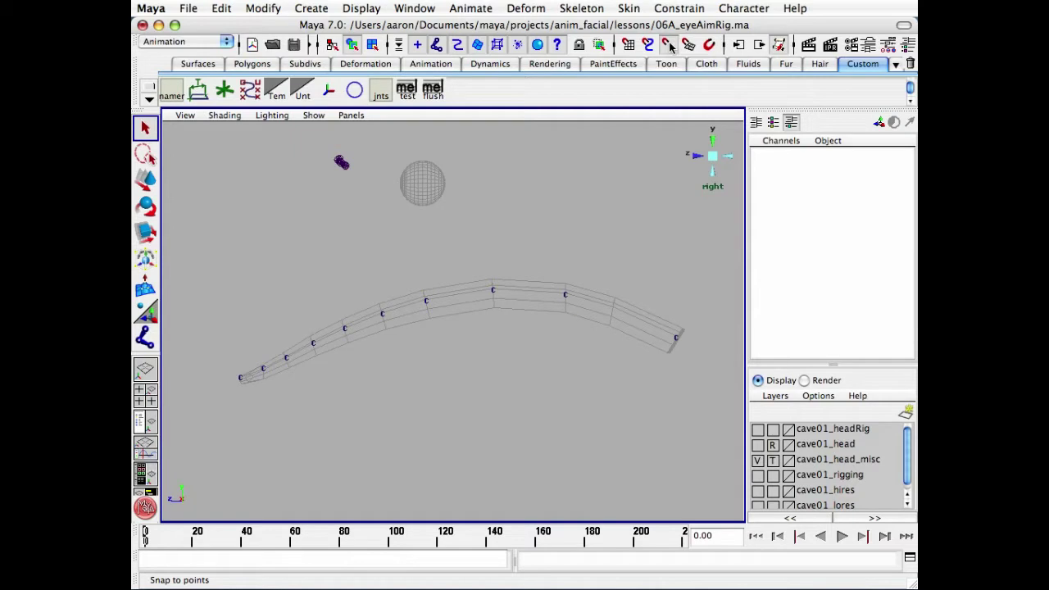
click(585, 9)
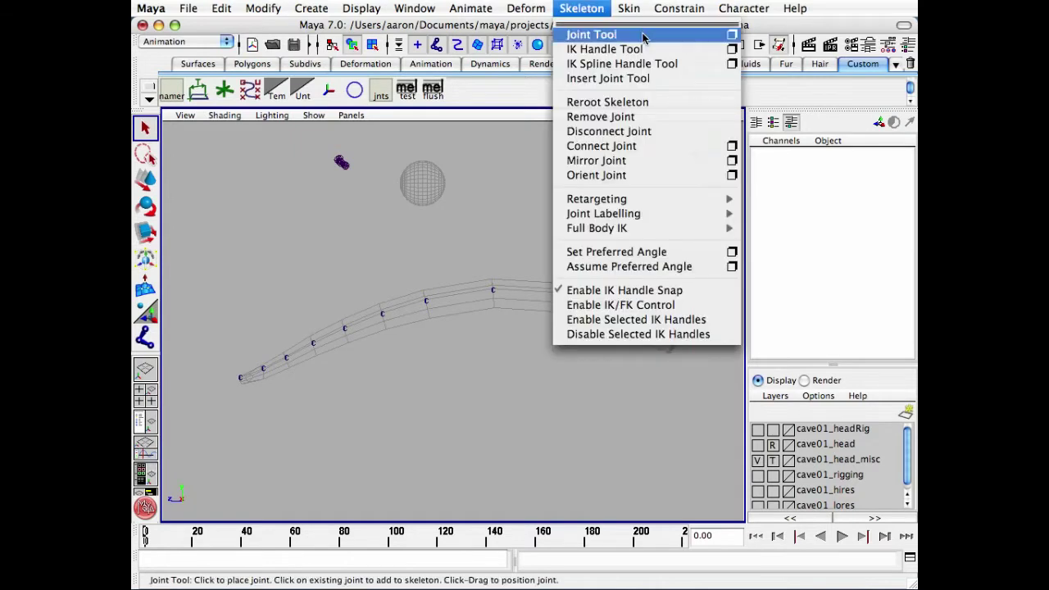
click(644, 37)
click(680, 332)
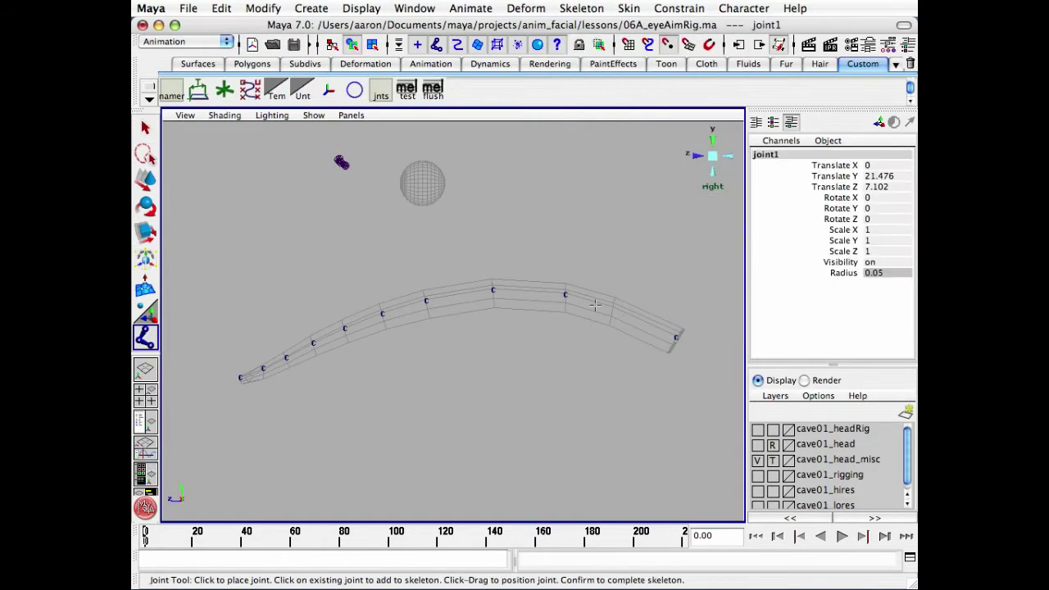
click(565, 293)
click(493, 289)
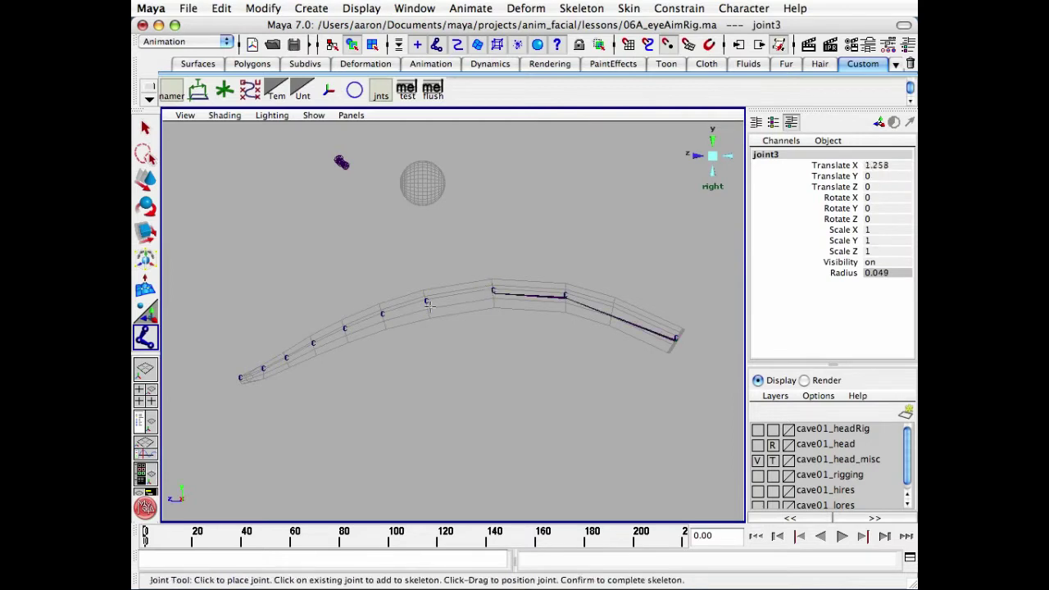
Continue the joint chain through the remaining seven clusters to the tongue's tip and complete it.
click(425, 301)
click(382, 314)
click(344, 328)
click(312, 343)
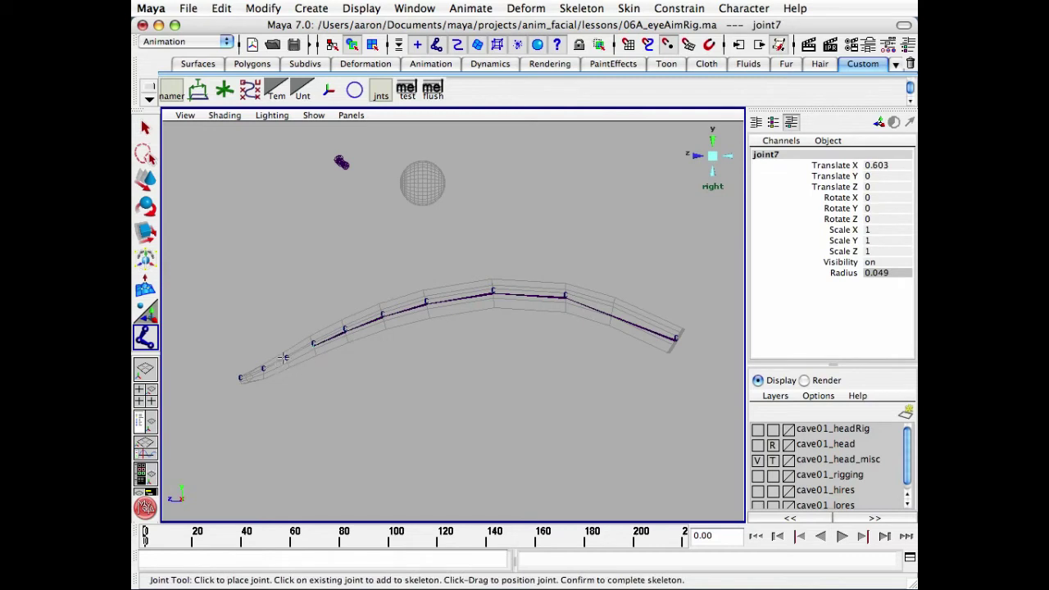
click(285, 358)
click(264, 369)
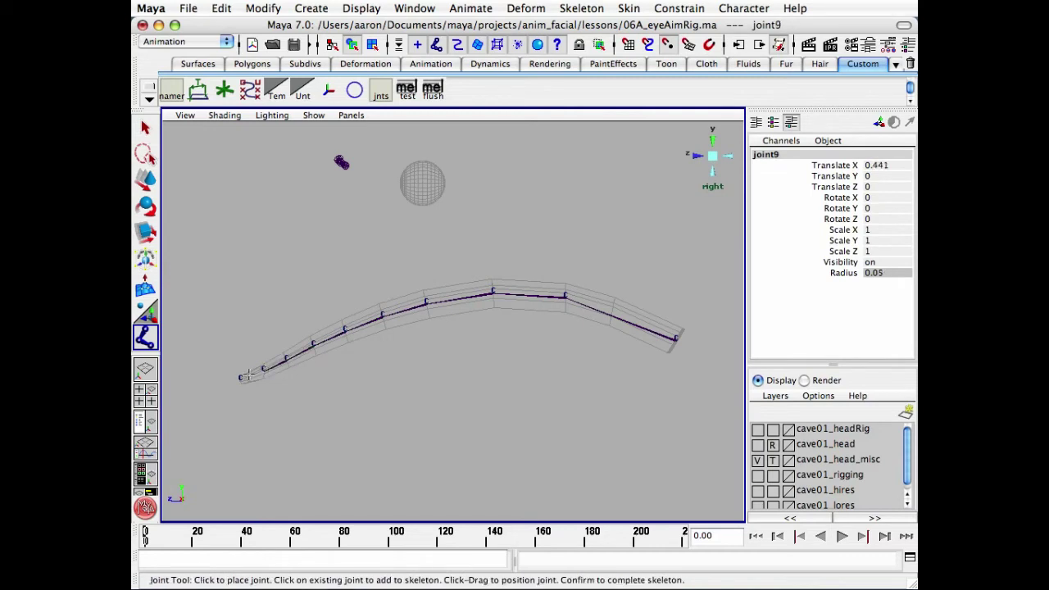
click(240, 377)
key(Return)
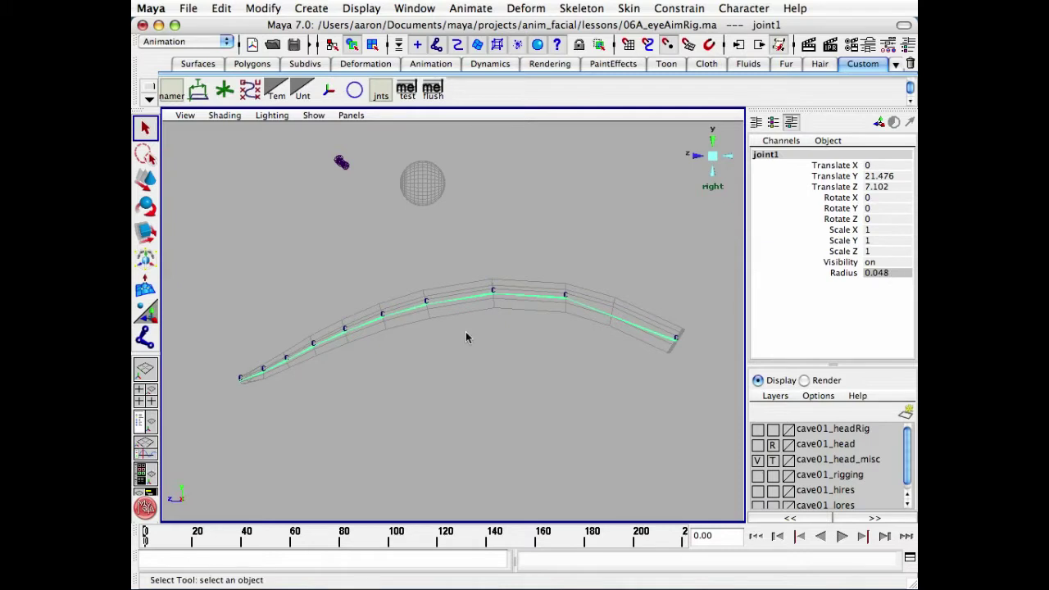
Select all ten tongue joints, joint1 to joint10, in the Hypergraph and set their Radius to 0.1.
key(shift+h)
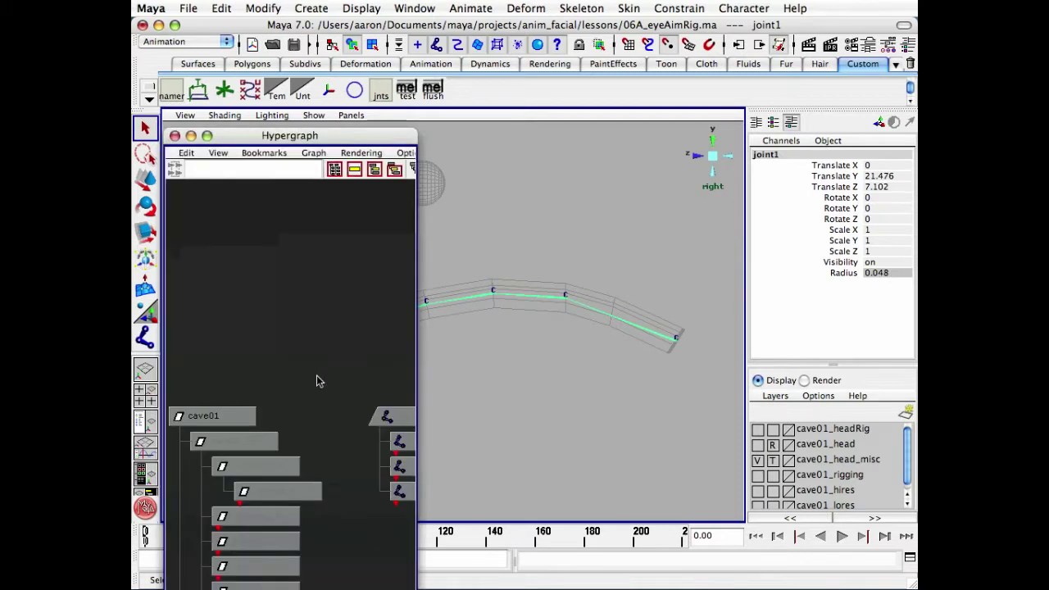
drag(324, 136, 331, 69)
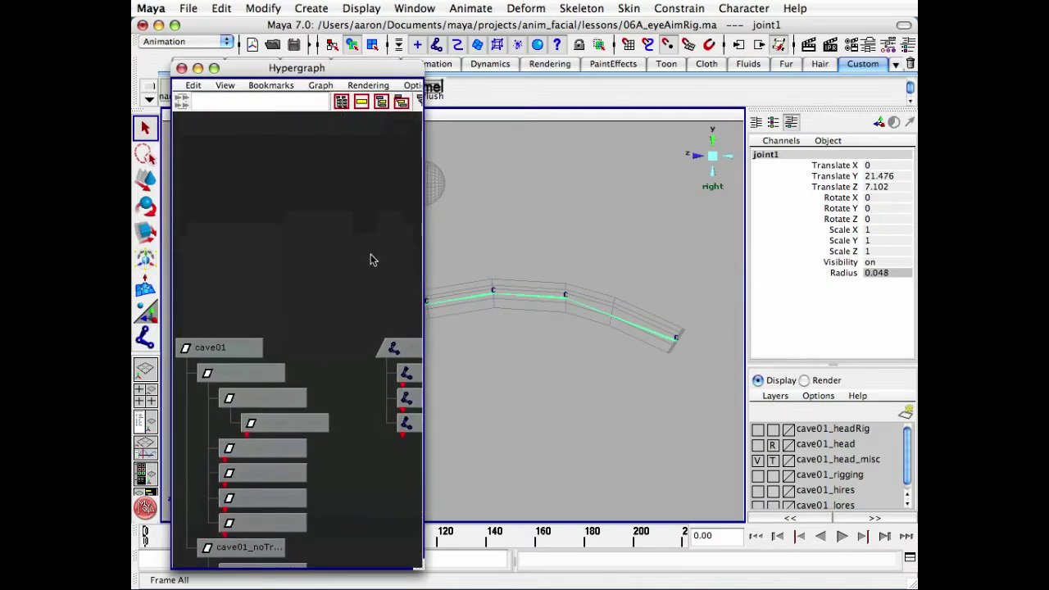
key(f)
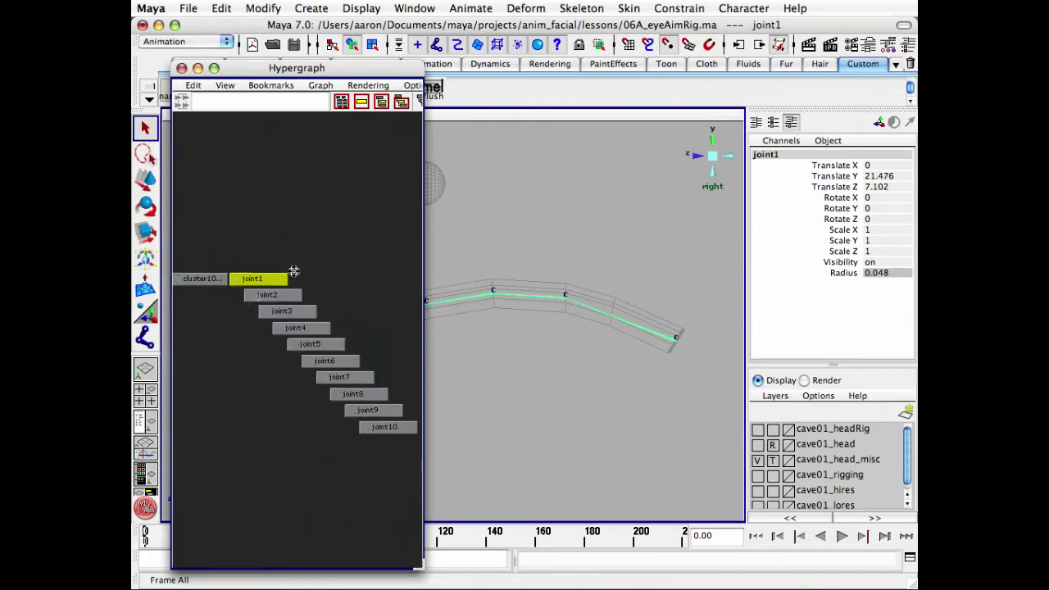
drag(254, 250, 385, 443)
click(885, 274)
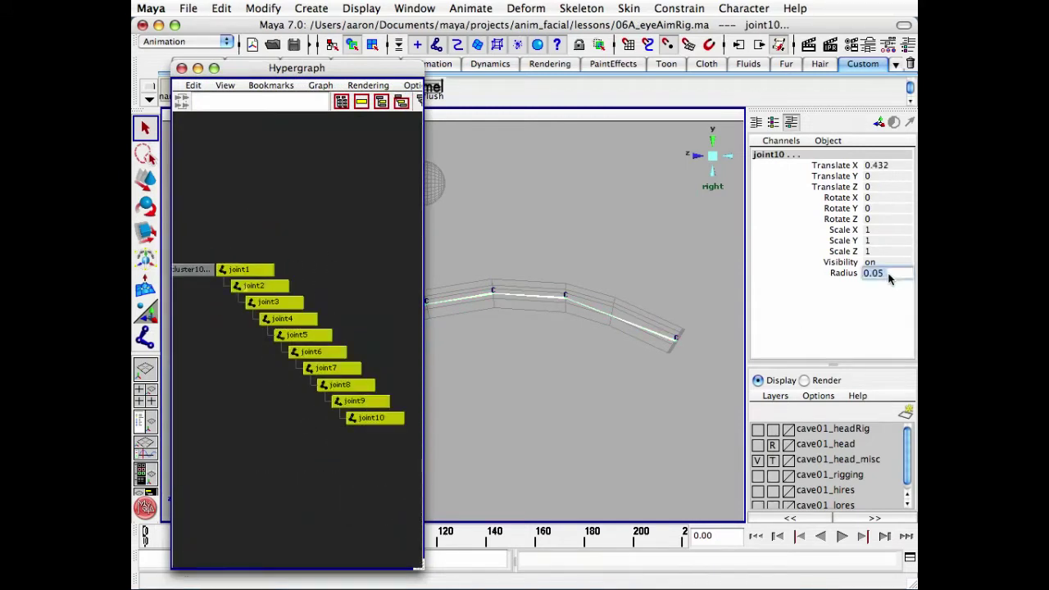
text(0.1)
key(Return)
Bring the whole joint chain into a perspective view and shrink and reposition the Hypergraph window beside it.
alt+middle_drag(557, 278, 620, 260)
alt+right_drag(620, 260, 550, 259)
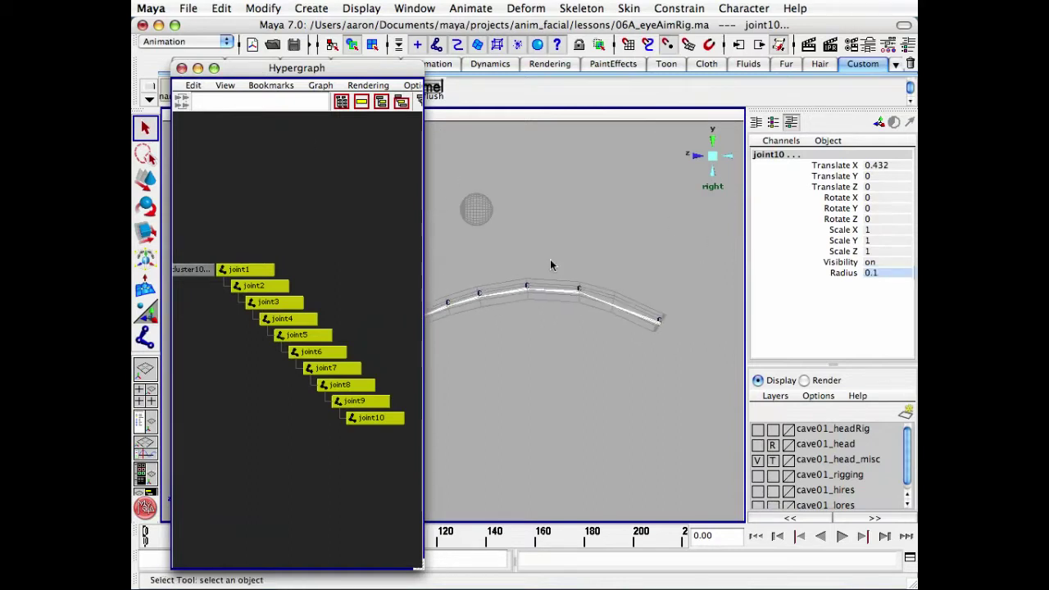
click(710, 164)
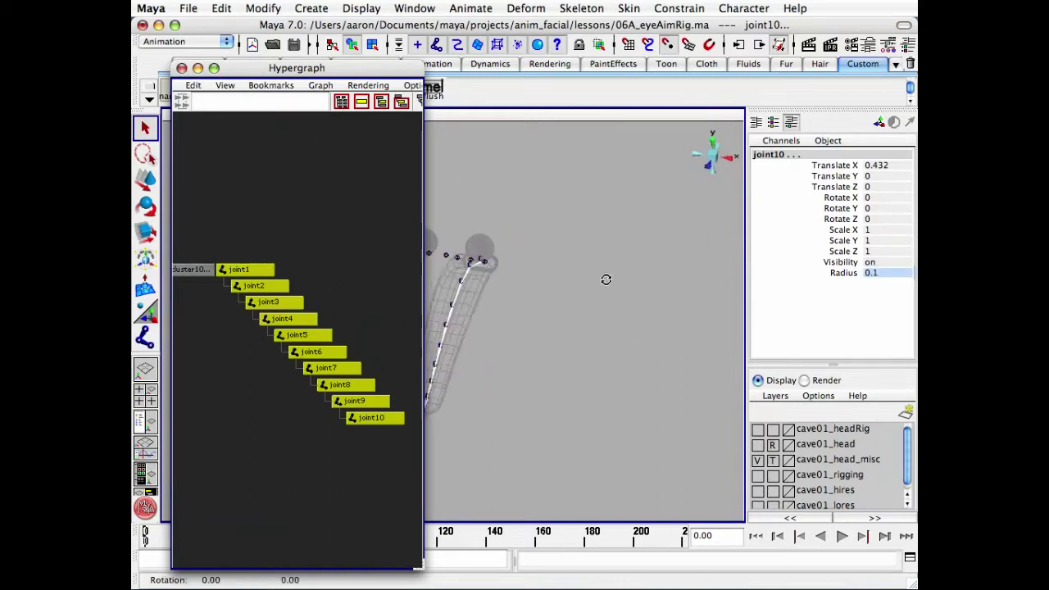
alt+drag(602, 251, 430, 246)
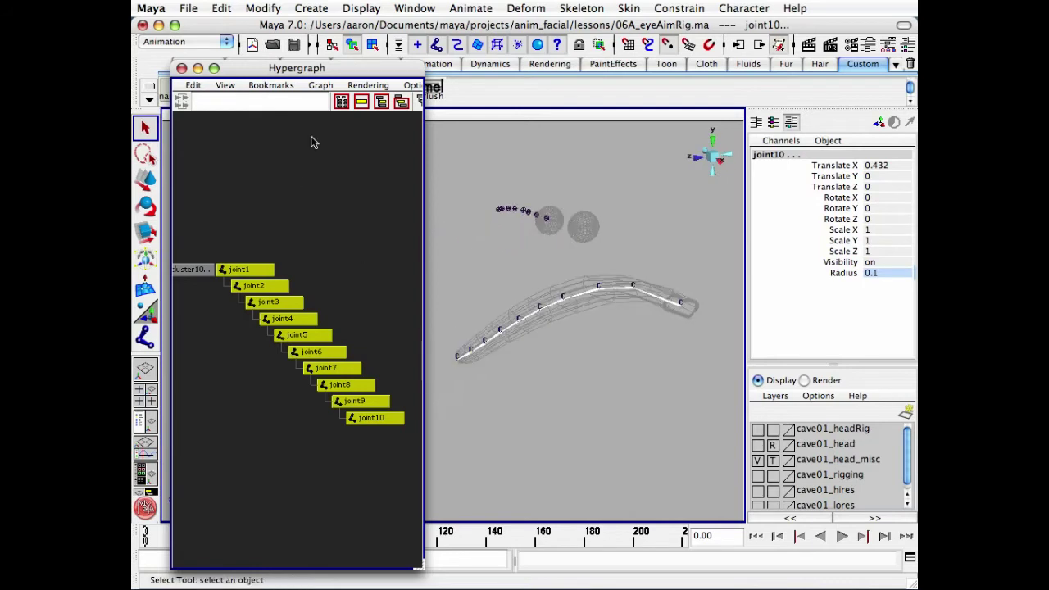
drag(420, 566, 419, 504)
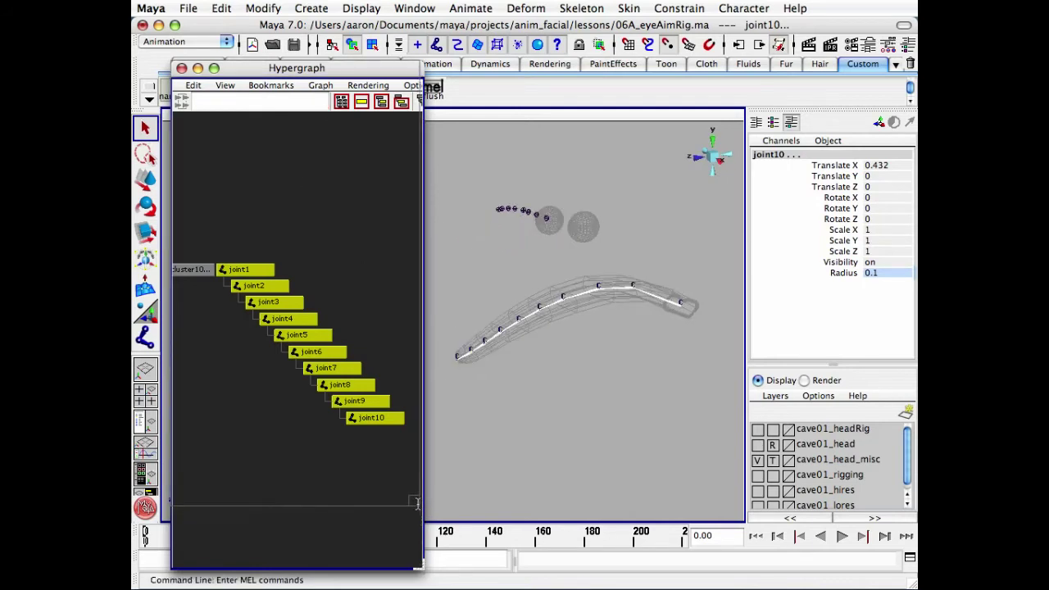
drag(352, 75, 340, 118)
drag(407, 545, 404, 509)
drag(376, 119, 376, 124)
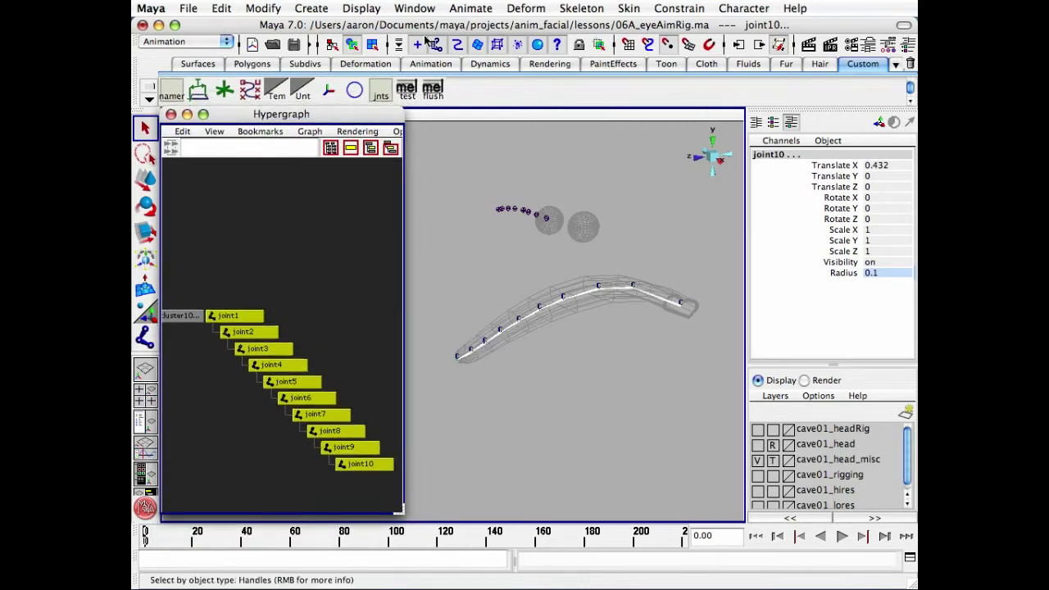
Display the local rotation axes of all the tongue joints and examine their orientation.
click(362, 8)
mouse_move(471, 165)
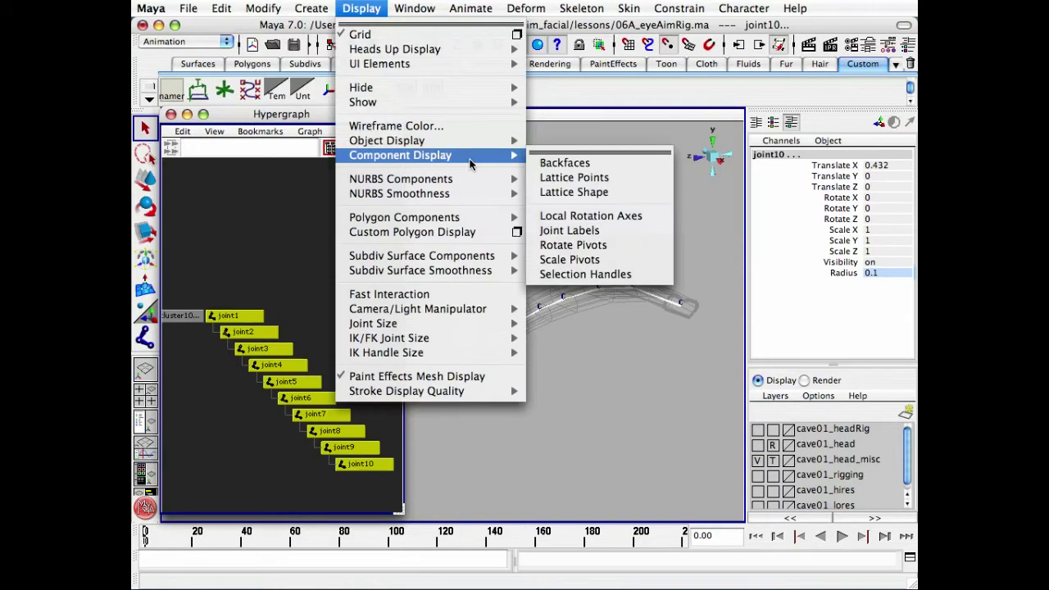
click(658, 223)
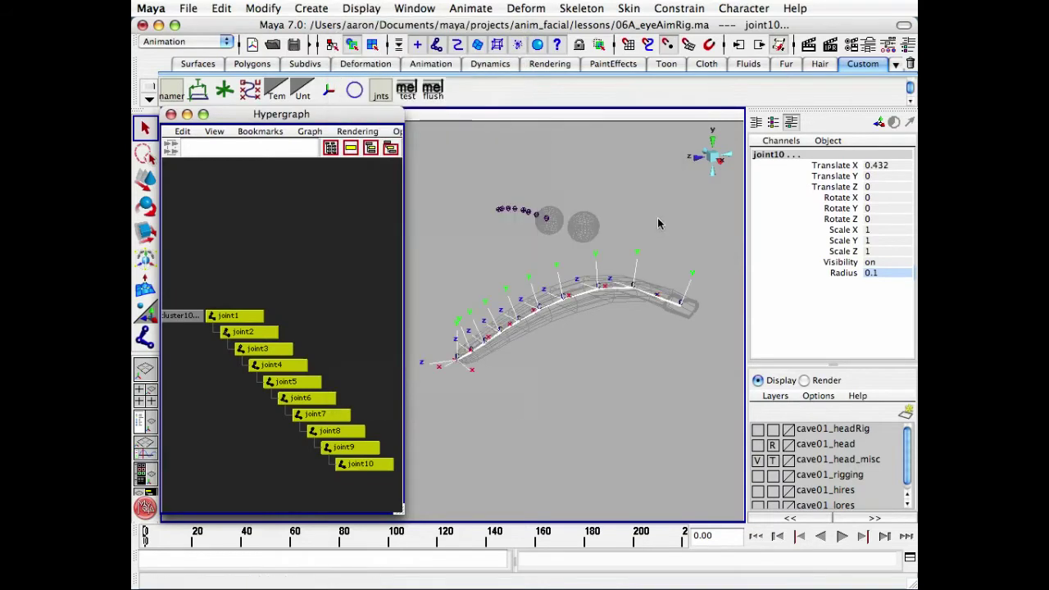
alt+drag(658, 222, 555, 267)
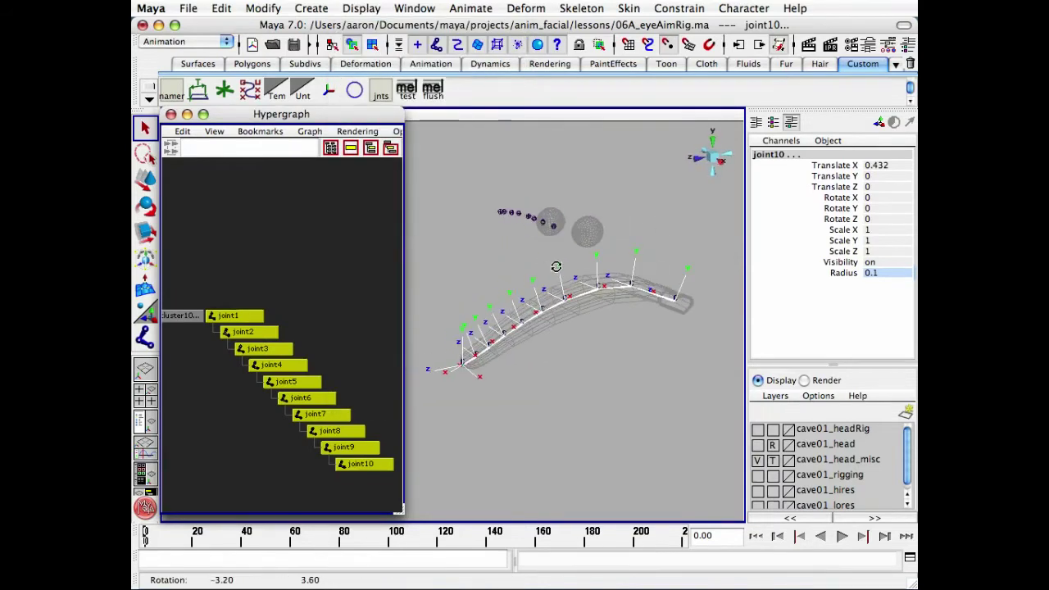
Select joint10 in the Hypergraph and examine its local rotation axis against the other joints at the end of the tongue chain.
click(575, 389)
alt+drag(558, 400, 617, 282)
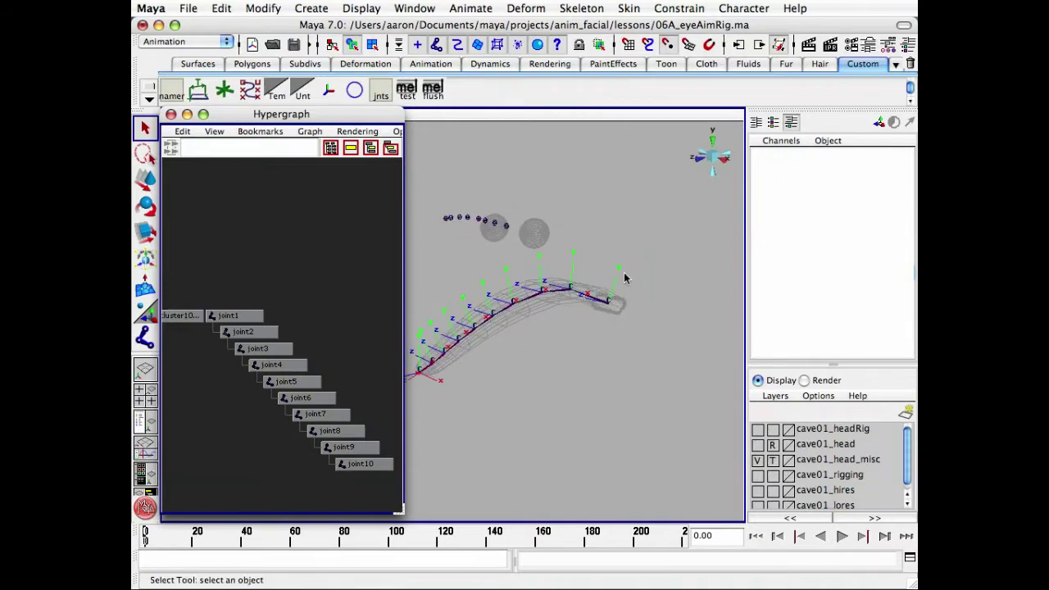
alt+drag(605, 304, 611, 303)
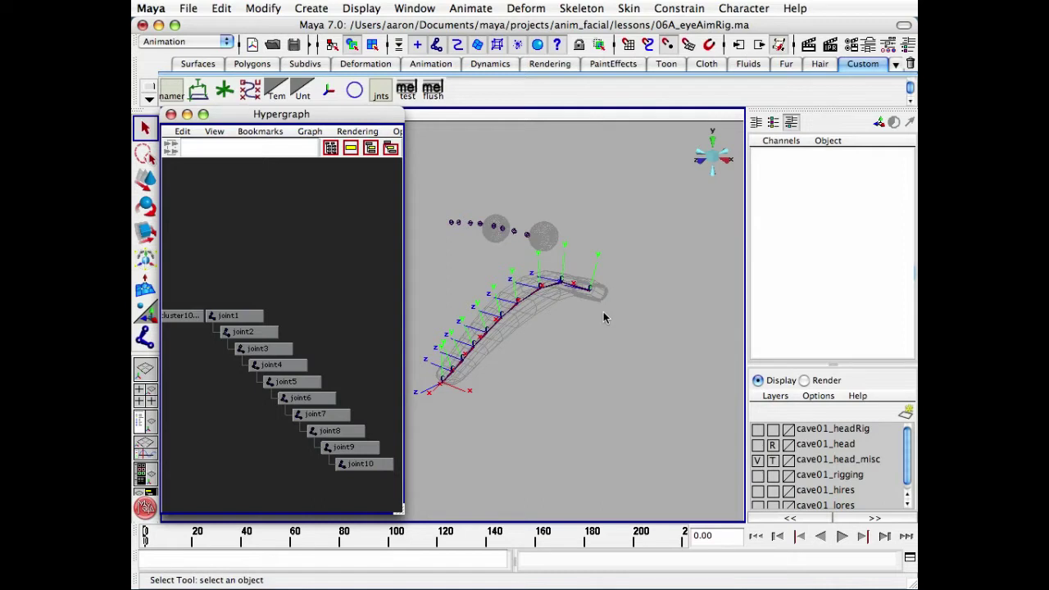
alt+middle_drag(315, 293, 279, 239)
click(332, 411)
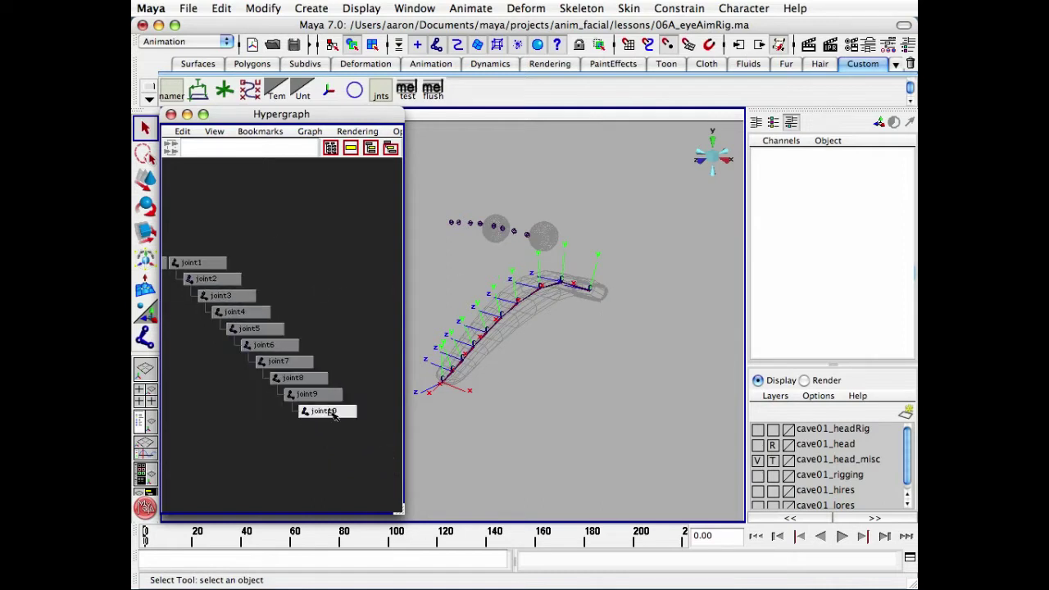
alt+drag(556, 361, 503, 343)
alt+right_drag(503, 344, 609, 340)
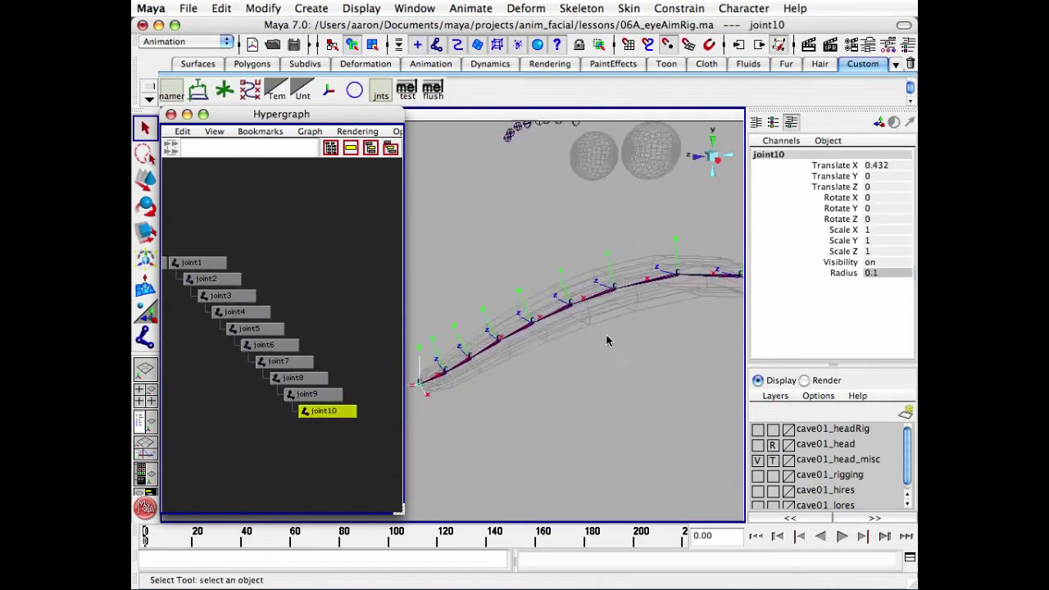
alt+middle_drag(504, 351, 554, 322)
alt+drag(555, 322, 493, 326)
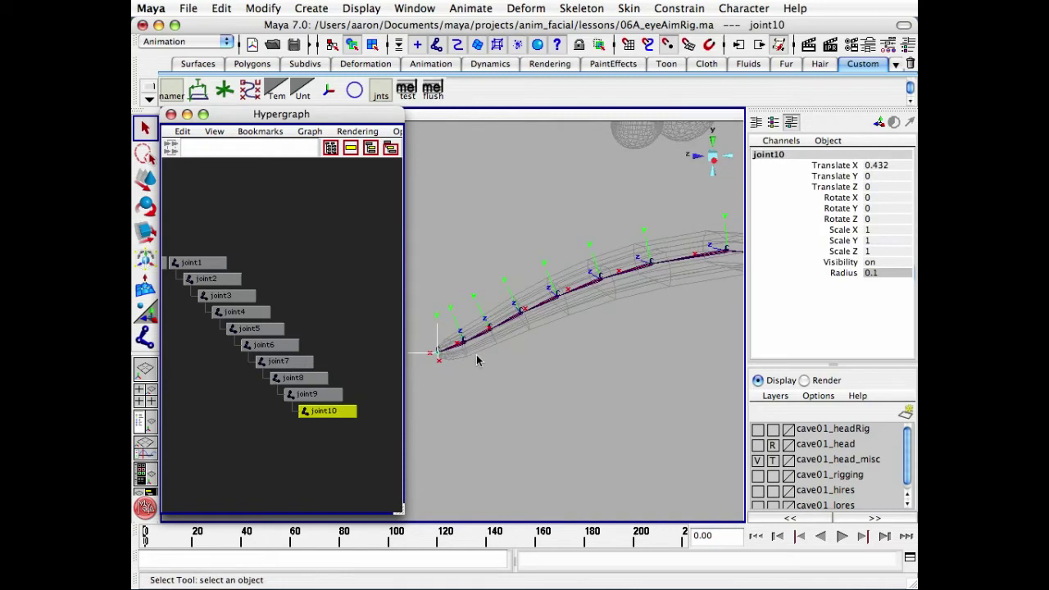
Reorient the end joint, joint10, using Orient Joint with Orientation set to none, and clear the selection.
click(581, 9)
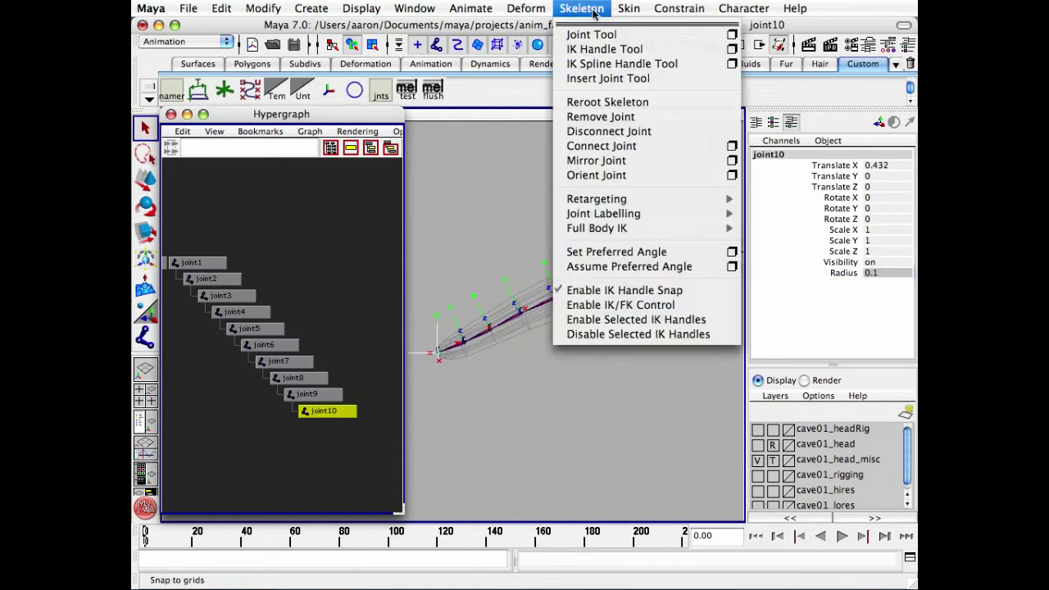
click(732, 178)
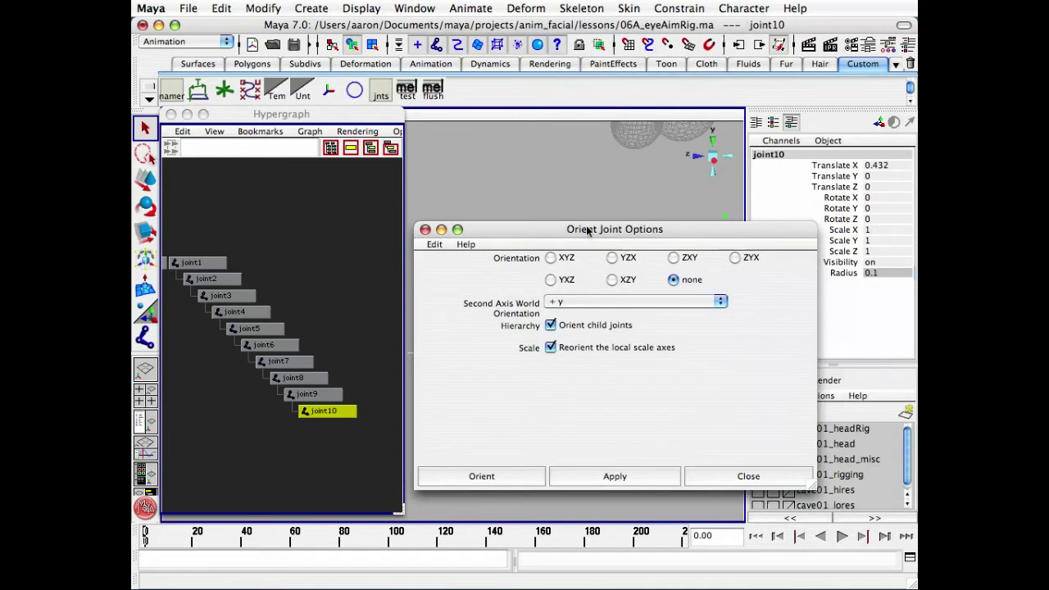
drag(587, 229, 340, 105)
drag(574, 365, 538, 263)
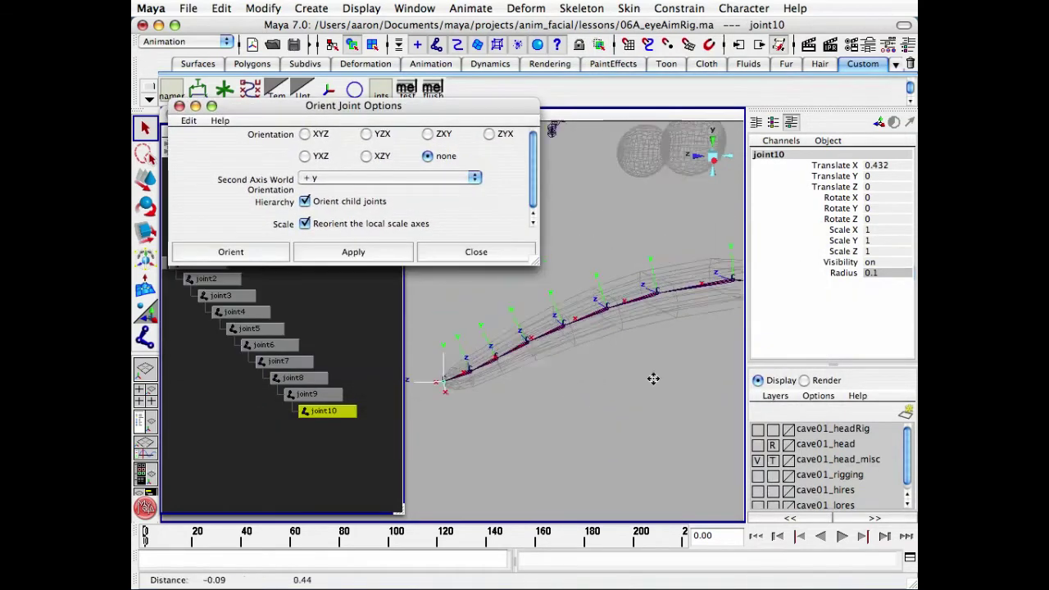
click(244, 252)
alt+drag(476, 461, 495, 341)
click(496, 328)
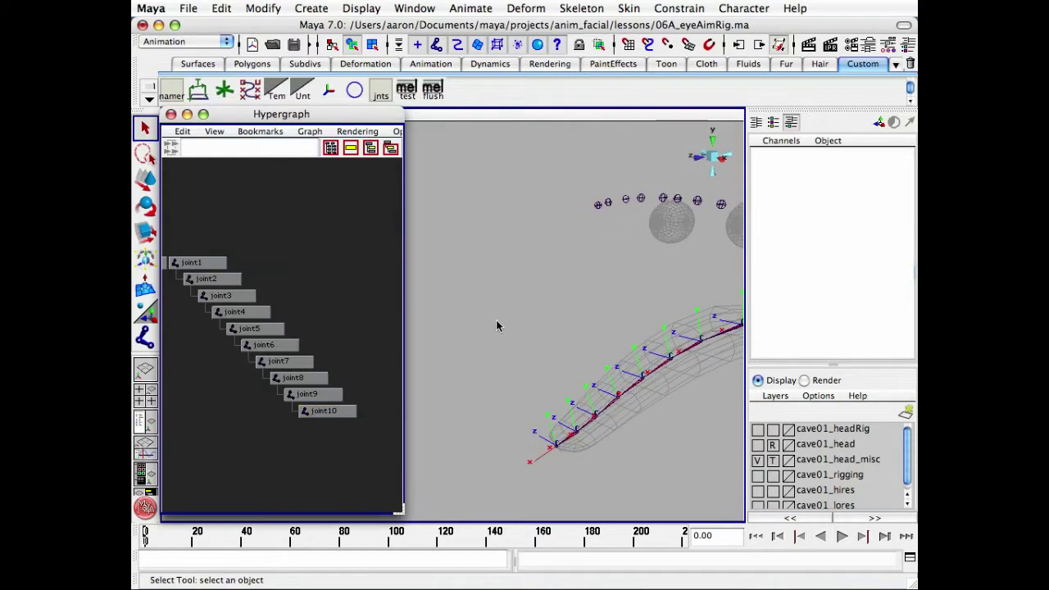
Switch to component selection mode and make local rotation axes selectable.
key(F8)
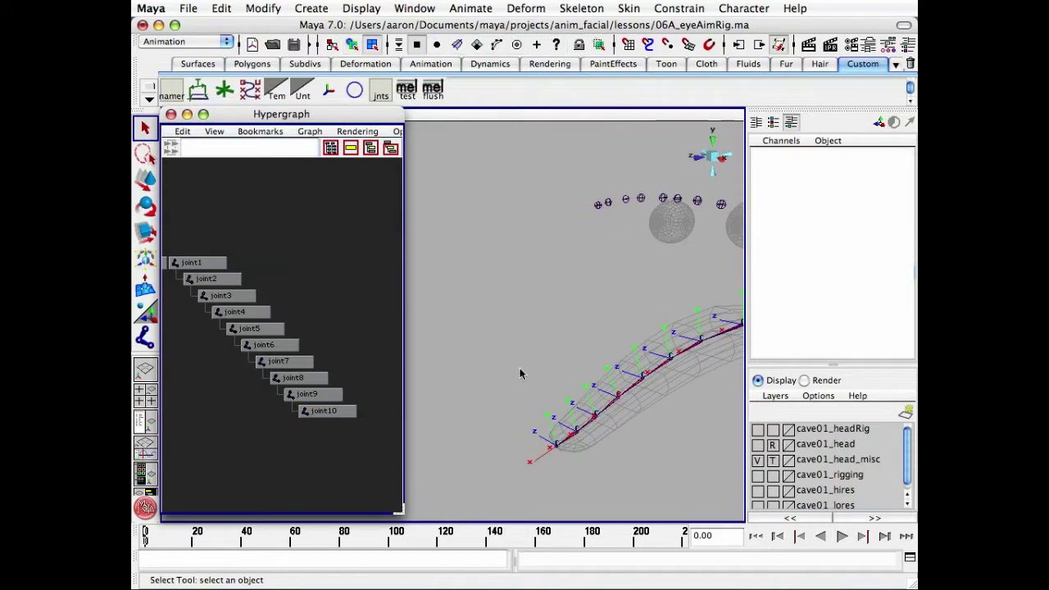
click(557, 46)
right_click(559, 50)
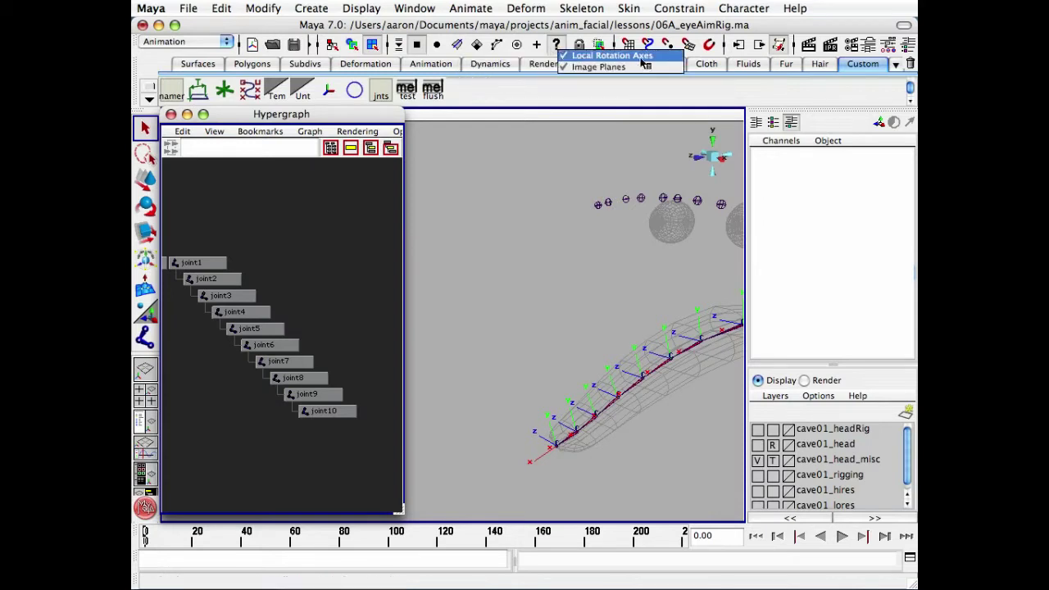
Select the local rotation axes of all ten tongue joints, from joint1 through joint10.
mouse_move(494, 227)
alt+mouse_down()
mouse_move(572, 220)
mouse_move(464, 222)
mouse_move(664, 243)
mouse_move(621, 229)
mouse_move(482, 230)
alt+mouse_up()
click(664, 298)
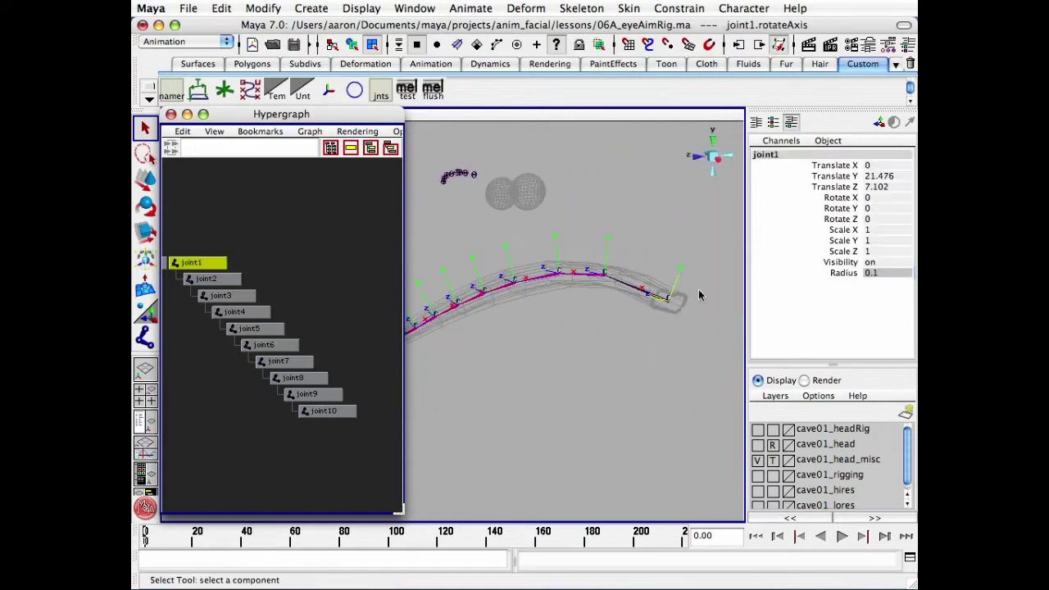
shift+click(605, 246)
shift+click(542, 257)
shift+click(501, 277)
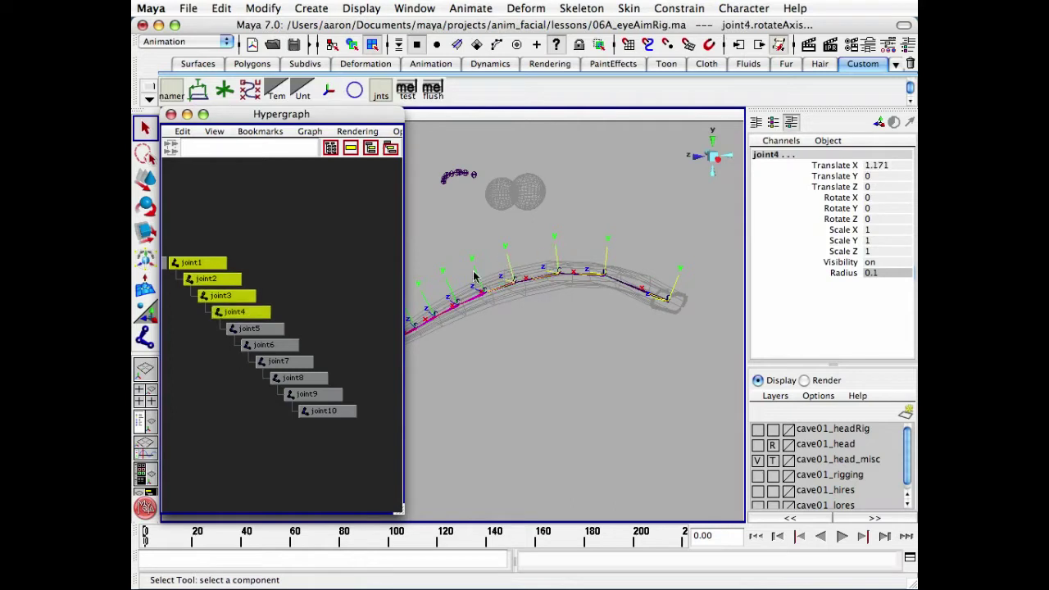
shift+click(474, 289)
shift+click(447, 300)
alt+drag(447, 300, 627, 233)
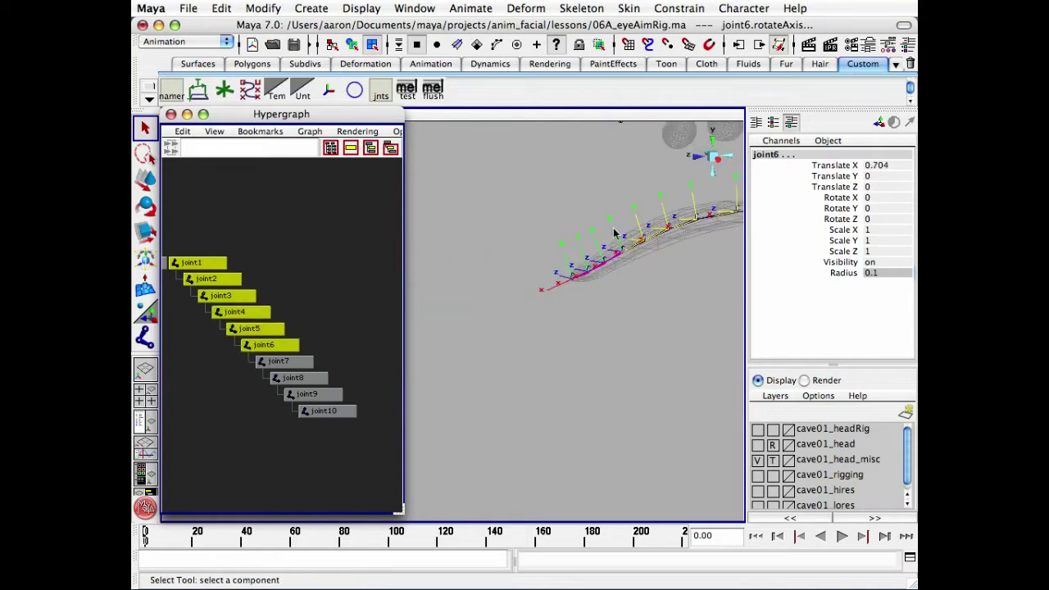
shift+click(615, 236)
shift+click(593, 251)
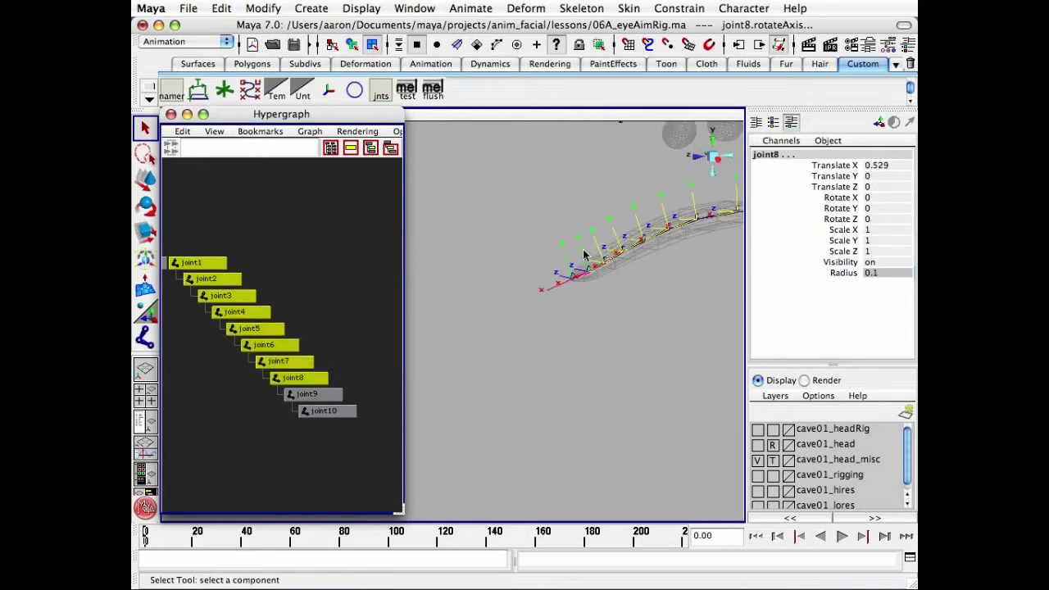
shift+click(582, 255)
shift+click(573, 262)
alt+drag(573, 262, 582, 309)
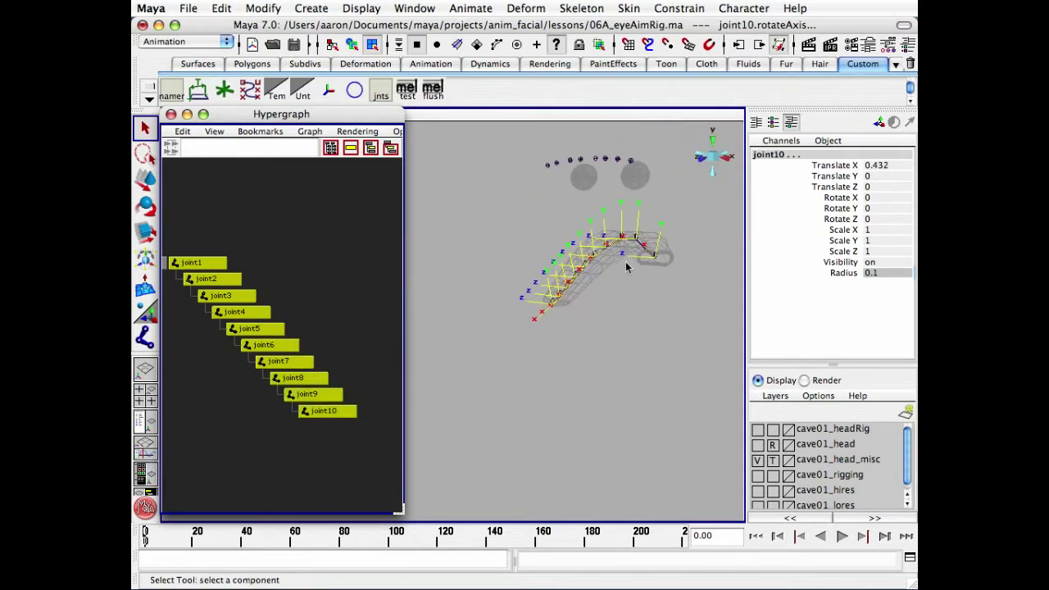
Rotate the selected joint axes 90 degrees about X with the MEL command rotate -r 90 0 0.
click(264, 561)
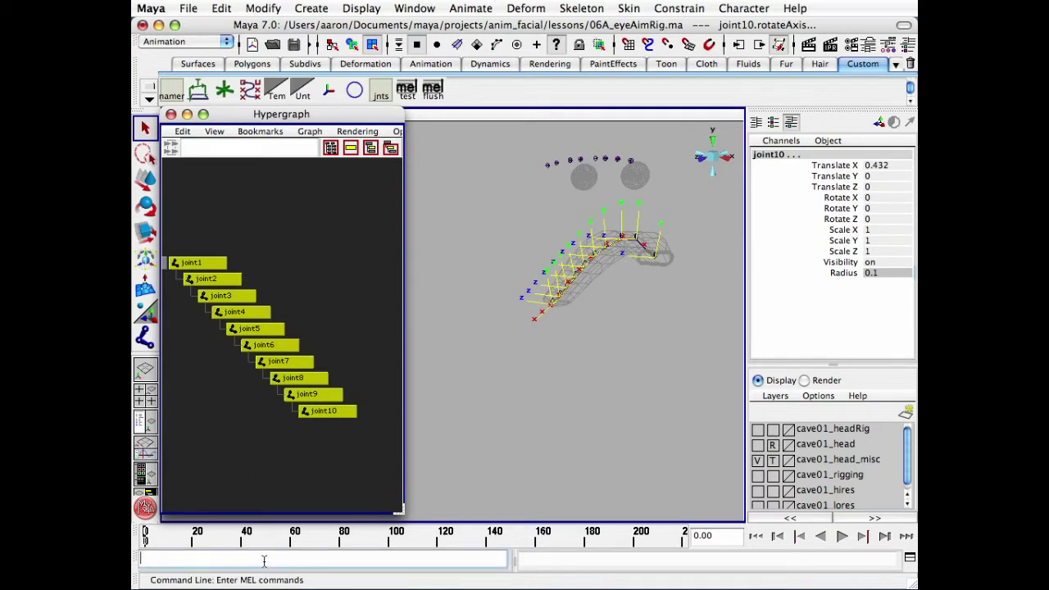
text(rotate -r 90 0 0)
key(Return)
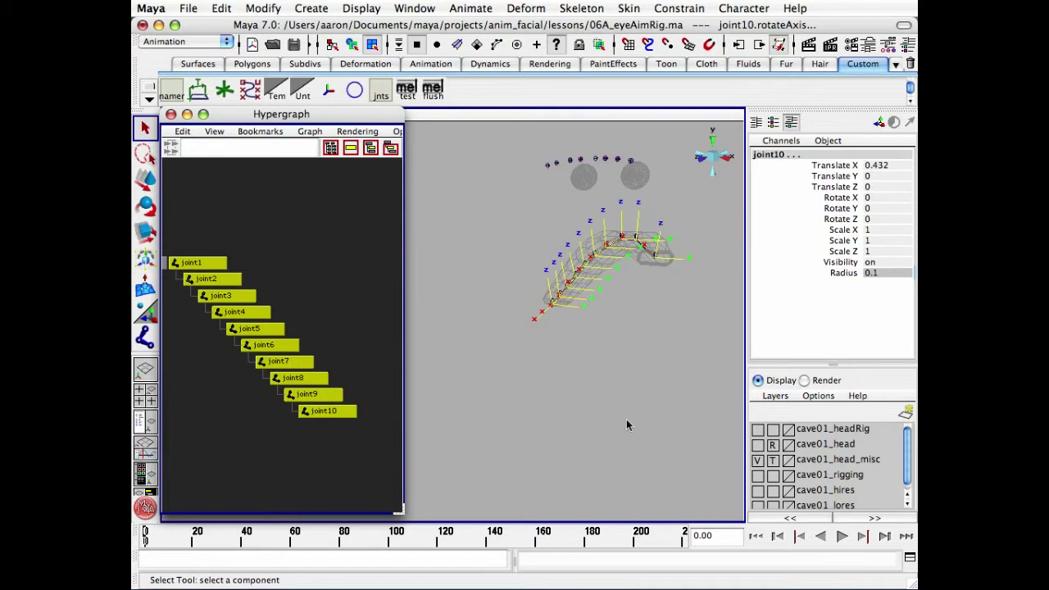
Select the ten tongue joints in the Hypergraph and hide their local rotation axes.
click(527, 402)
drag(205, 231, 332, 435)
click(330, 91)
Select all the tongue's cluster handles in the Hypergraph and delete them.
key(a)
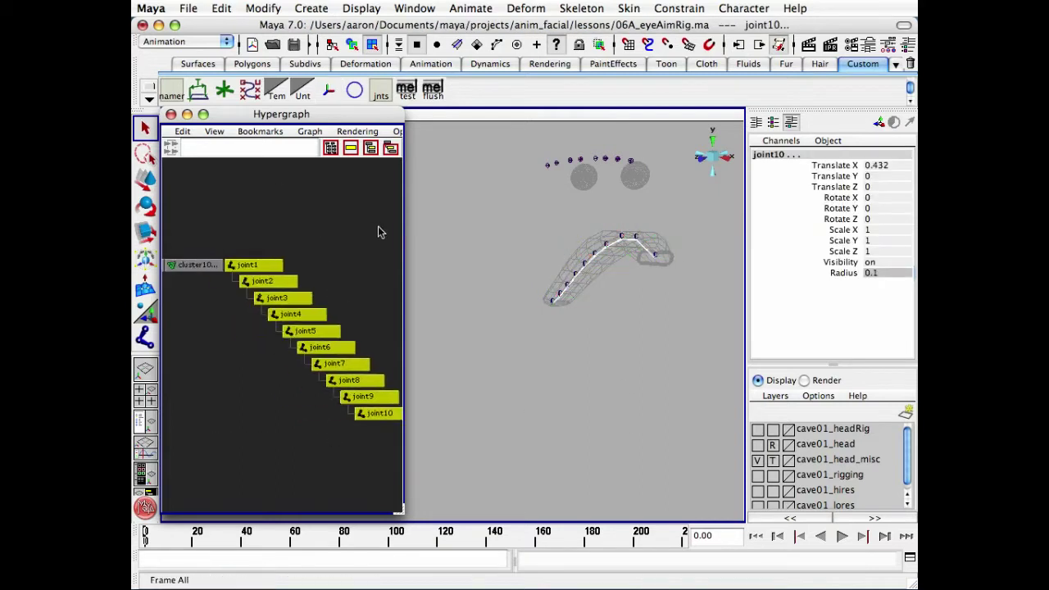
alt+right_drag(291, 233, 221, 286)
alt+middle_drag(220, 286, 293, 265)
alt+right_drag(293, 265, 286, 260)
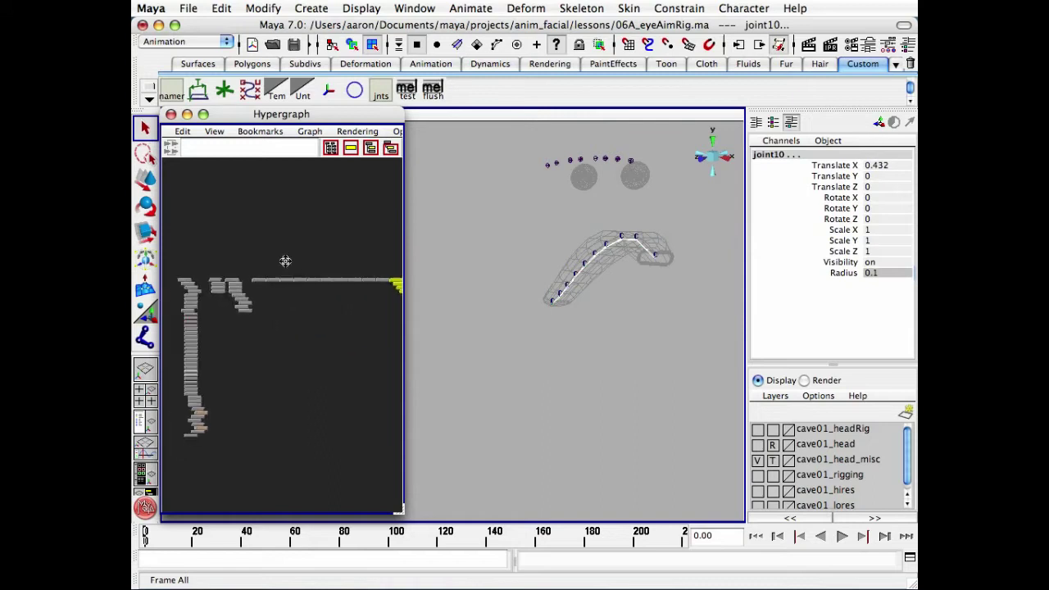
alt+middle_drag(287, 260, 246, 254)
drag(211, 257, 342, 300)
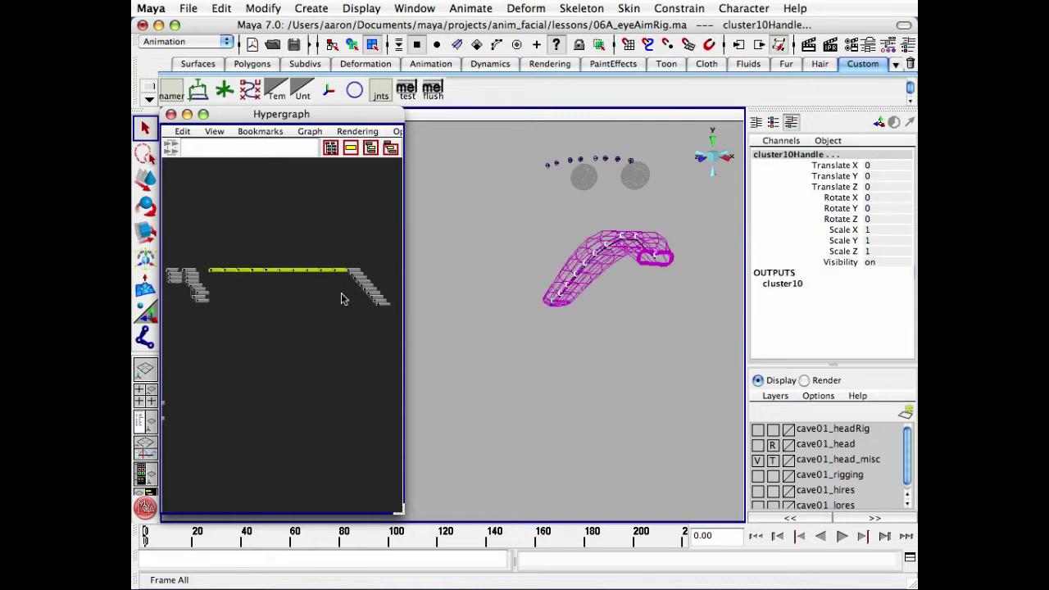
click(343, 299)
alt+drag(429, 303, 546, 269)
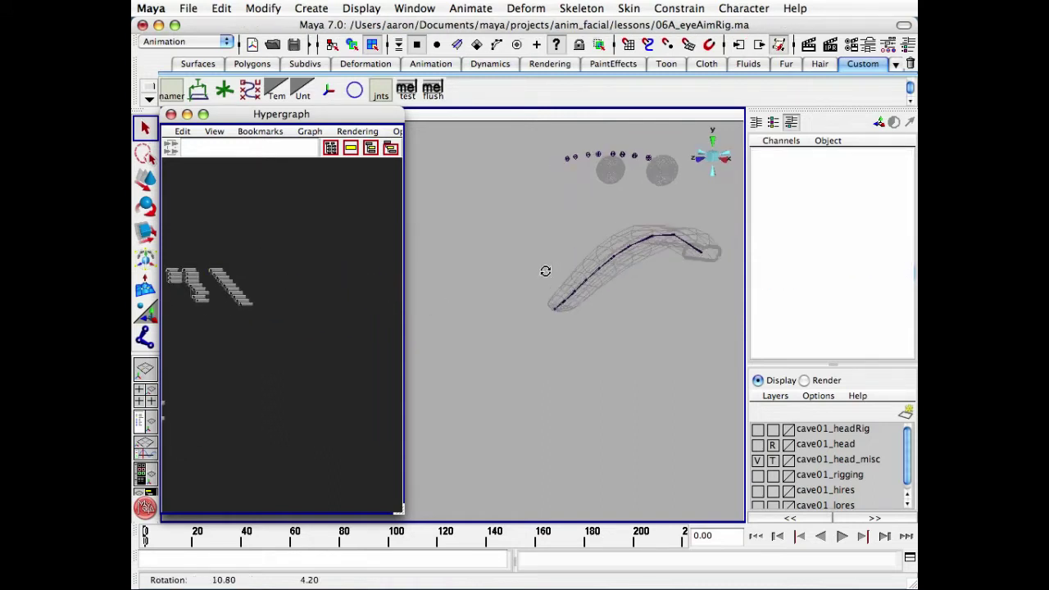
Select the whole tongue joint chain and rename it with Search and Replace Names, replacing "joint" with "cave01_c_tongue0" in the hierarchy.
drag(221, 259, 269, 342)
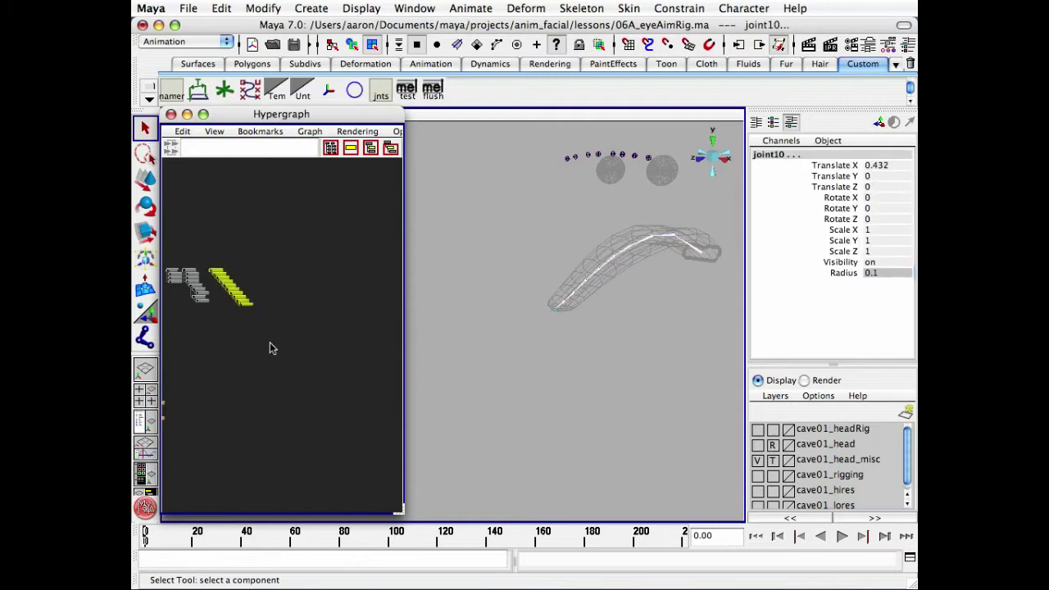
key(f)
alt+drag(579, 385, 417, 310)
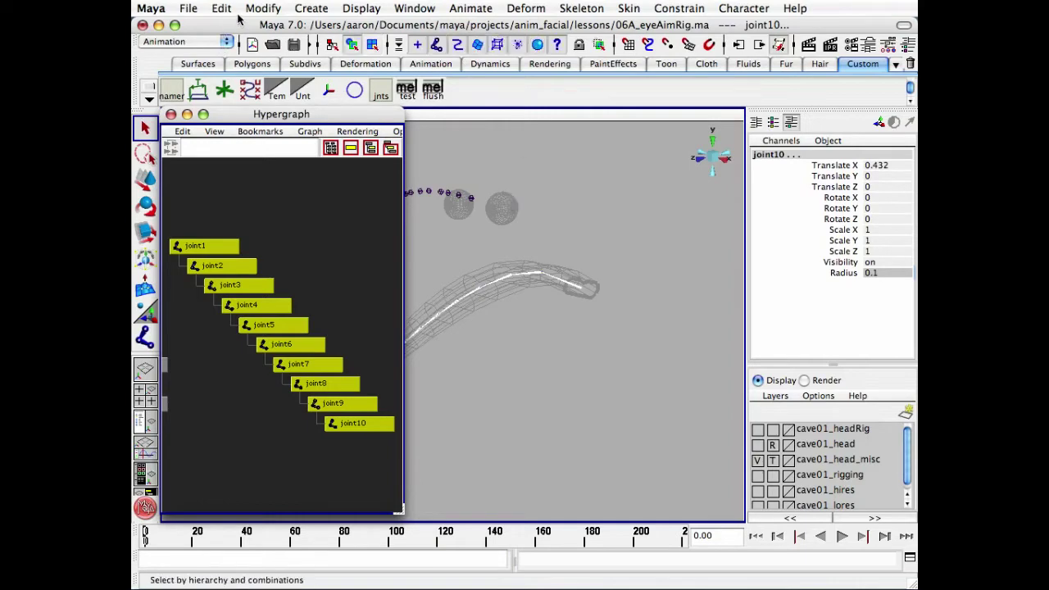
click(263, 8)
click(297, 171)
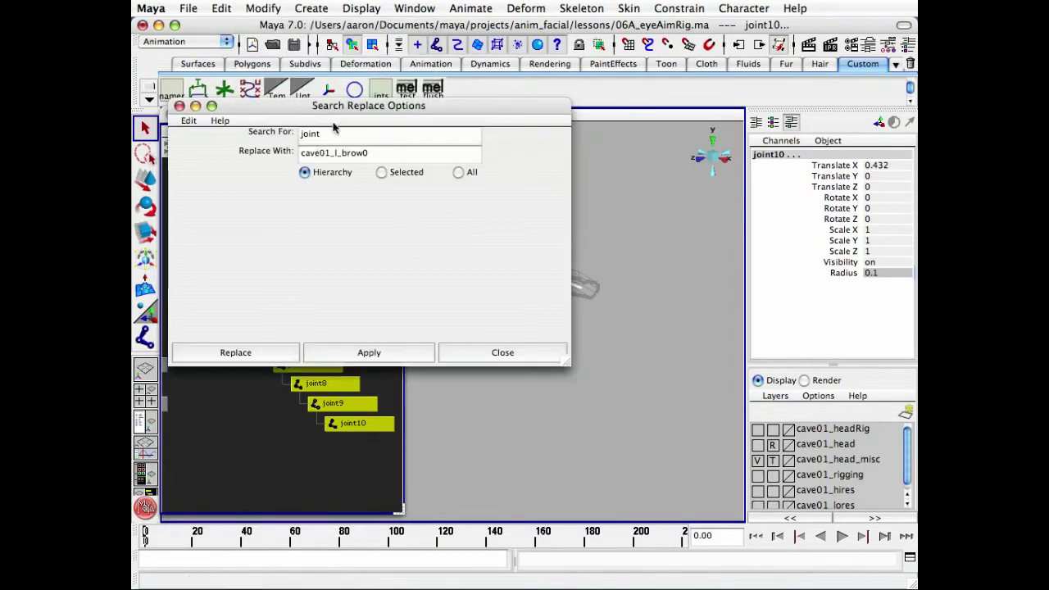
drag(339, 109, 596, 277)
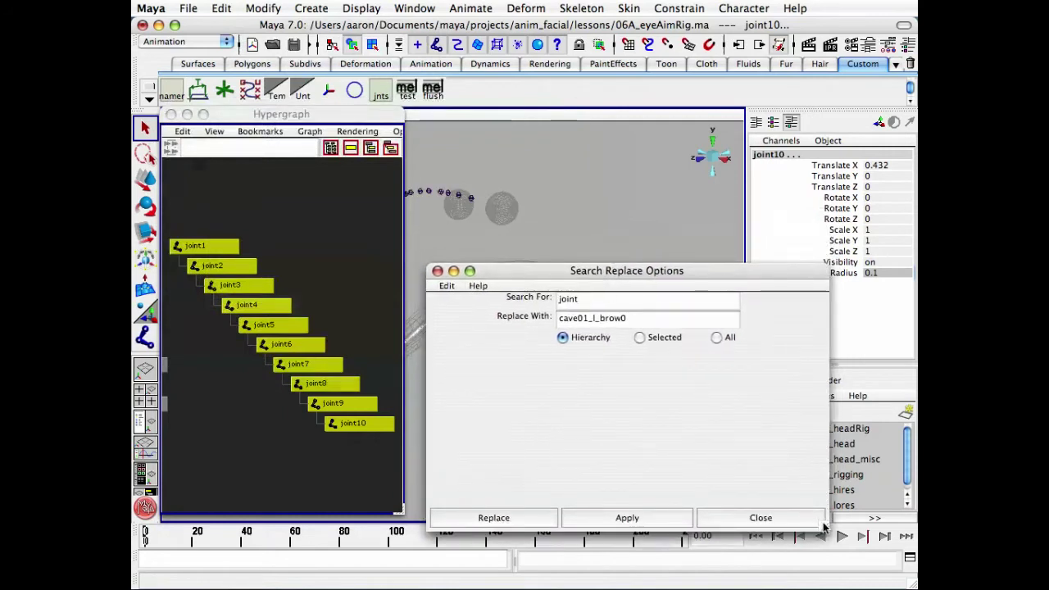
drag(823, 517, 814, 440)
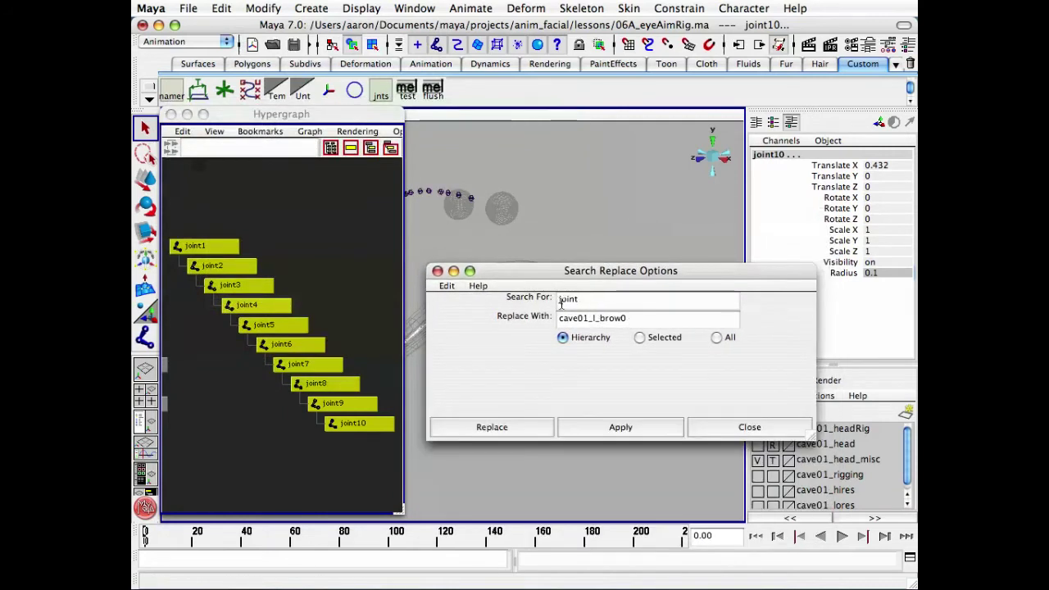
drag(592, 320, 644, 321)
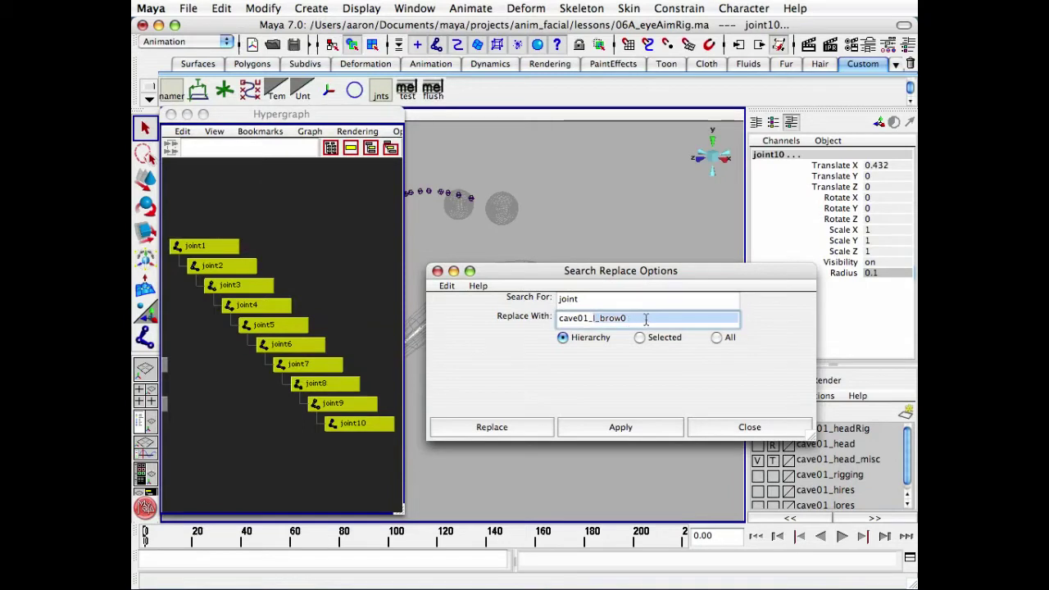
text(c)
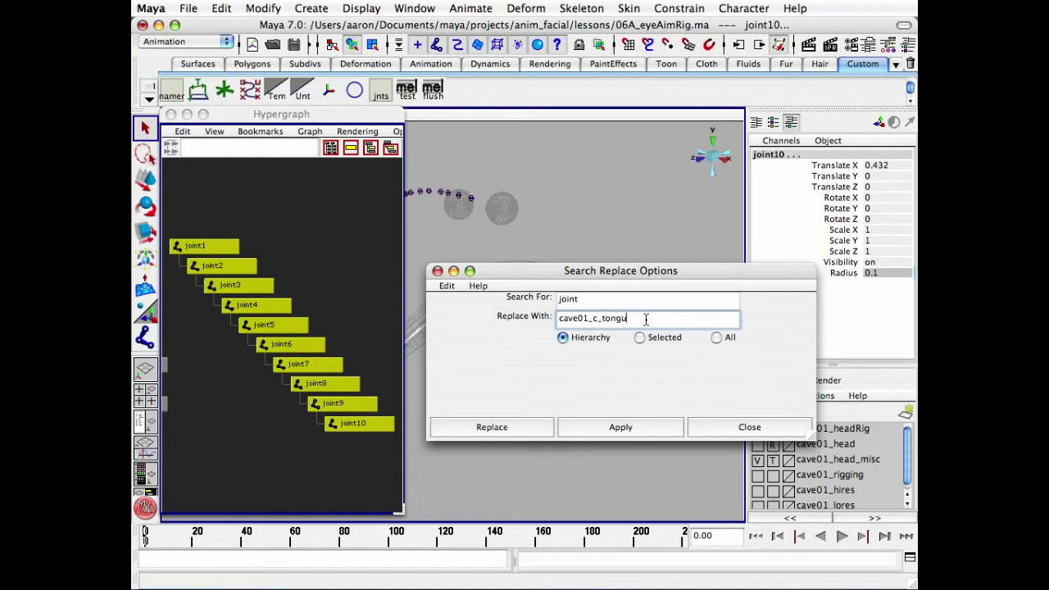
click(504, 428)
Widen the Hypergraph window and rename the first tongue joint as cave01_c_tongue01_jnt.
scroll(295, 320, up, 4)
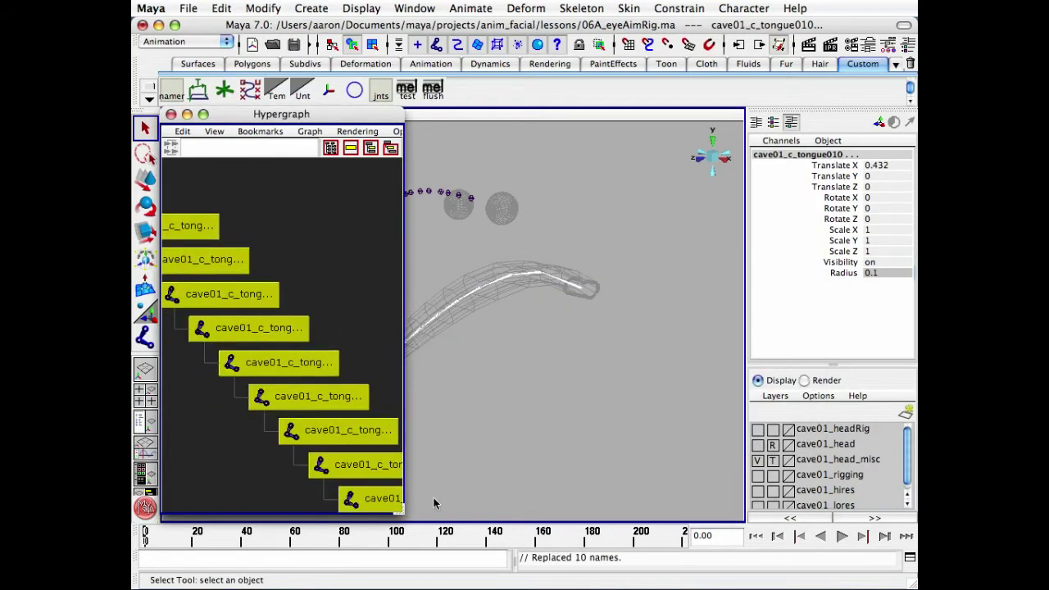
drag(399, 510, 513, 519)
scroll(377, 353, up, 3)
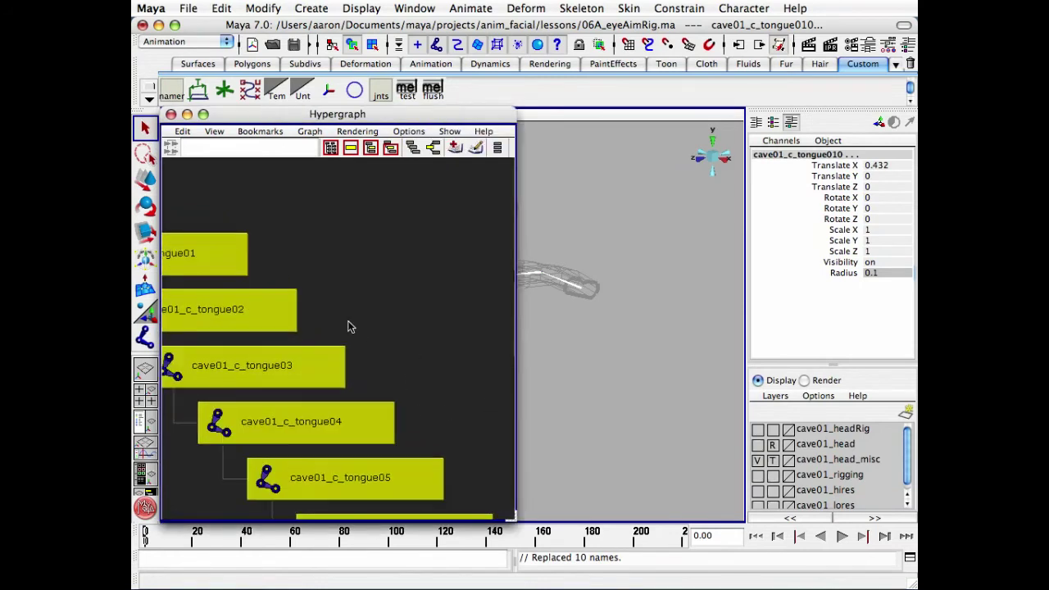
click(386, 312)
double_click(246, 261)
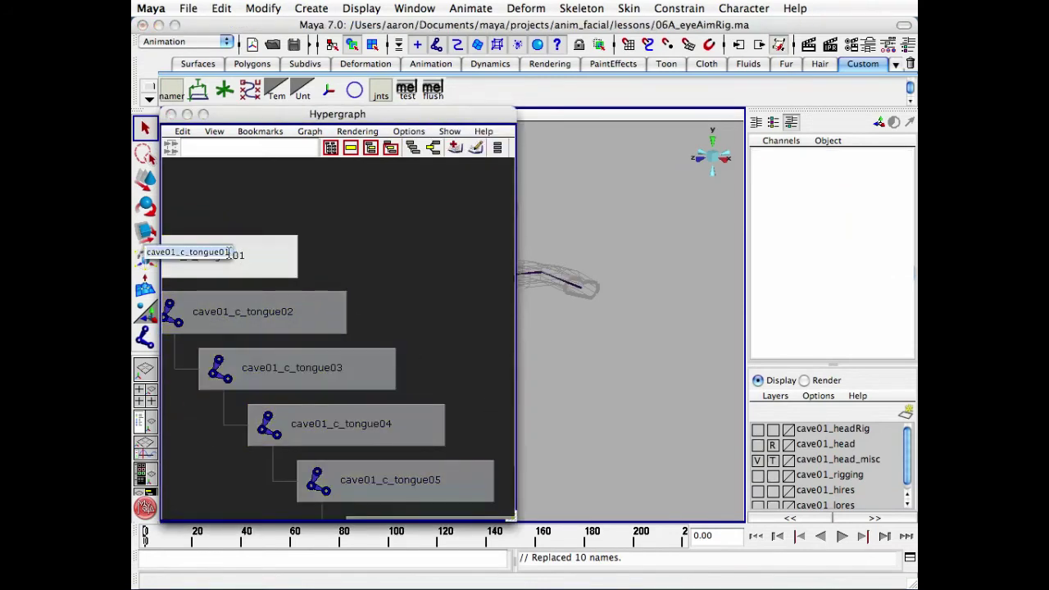
text(_jnt)
key(Return)
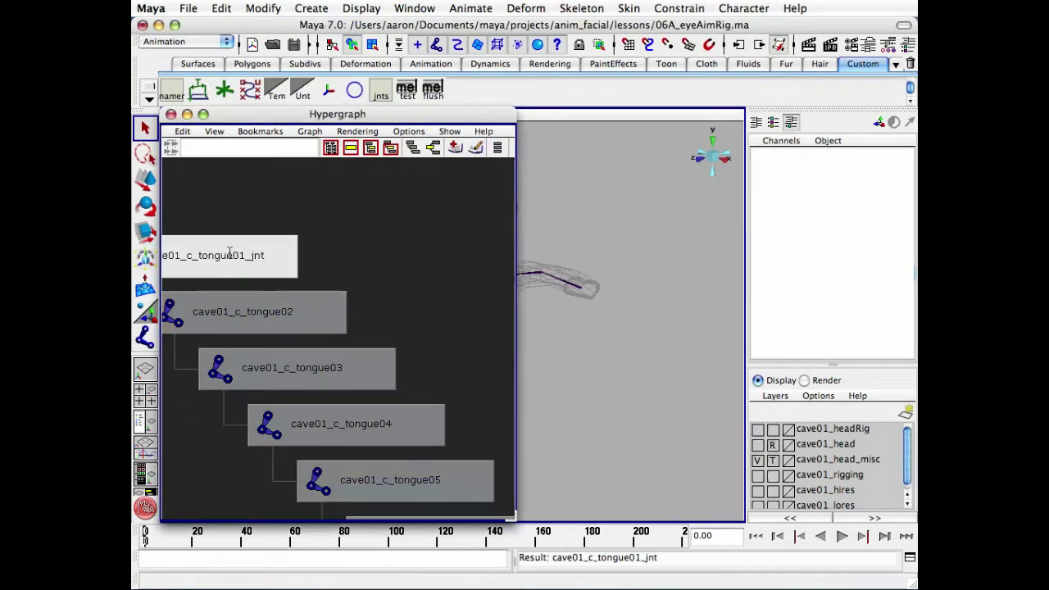
Rename the second tongue joint in the Hypergraph as cave01_c_tongue02_jnt.
alt+middle_drag(298, 356, 332, 315)
double_click(331, 283)
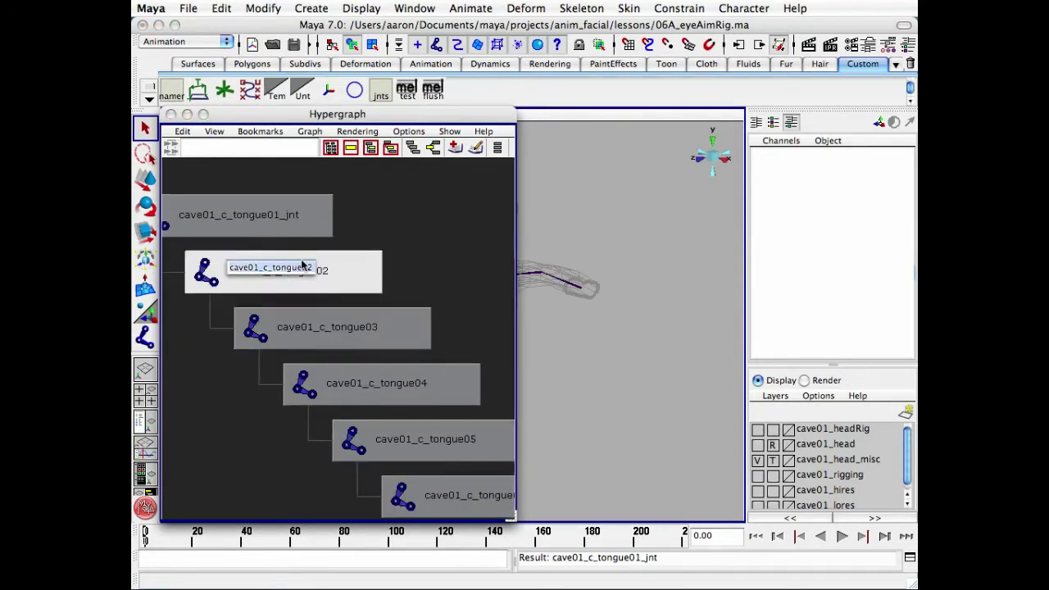
click(313, 267)
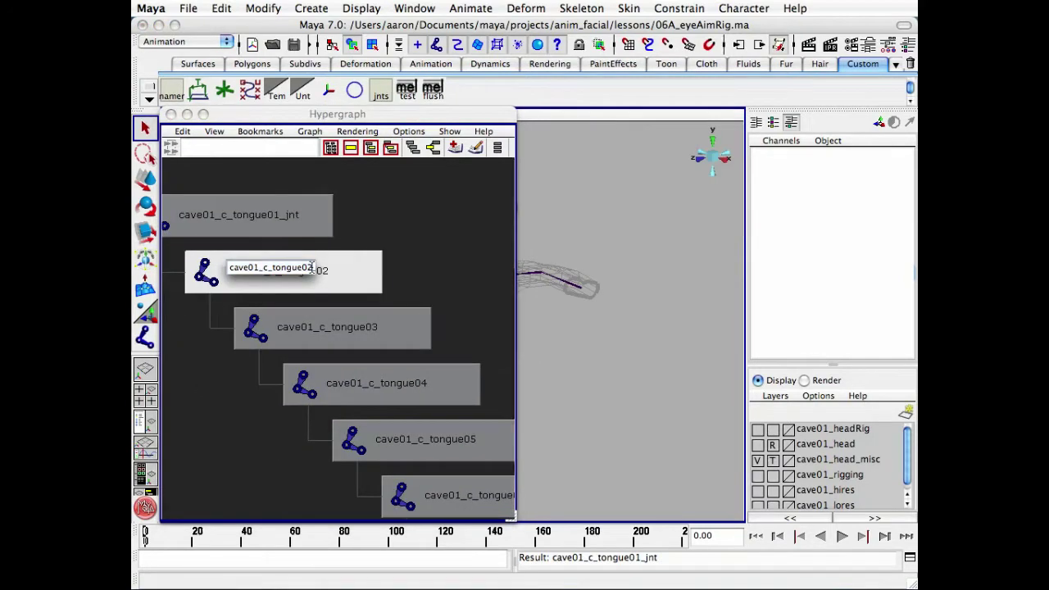
text(_jnt)
key(Return)
Rename the third tongue joint in the Hypergraph as cave01_c_tongue03_jnt.
click(375, 327)
alt+middle_drag(375, 327, 338, 235)
double_click(338, 235)
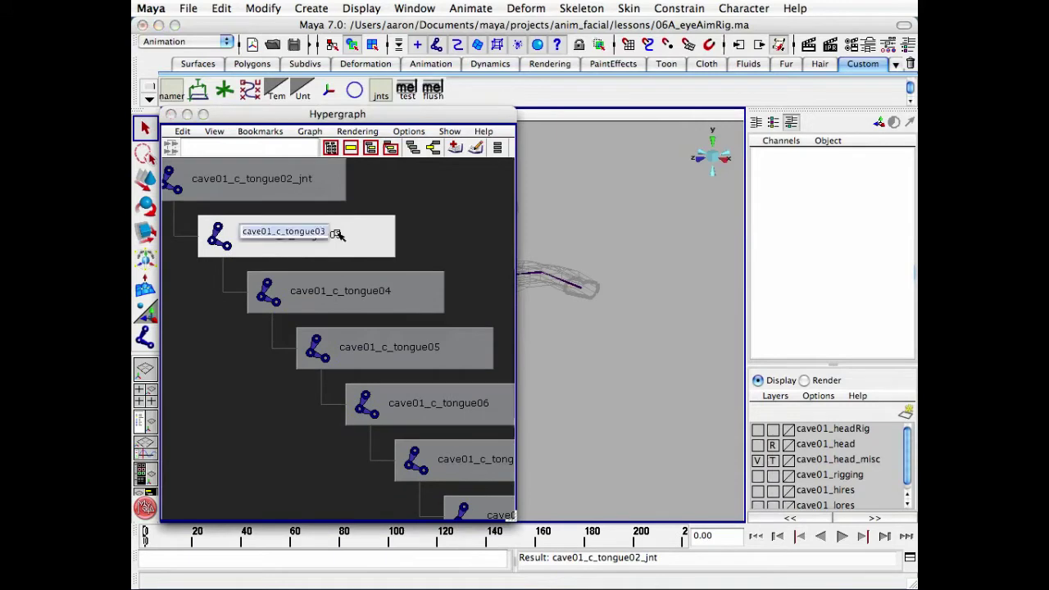
click(327, 232)
text(_jnt)
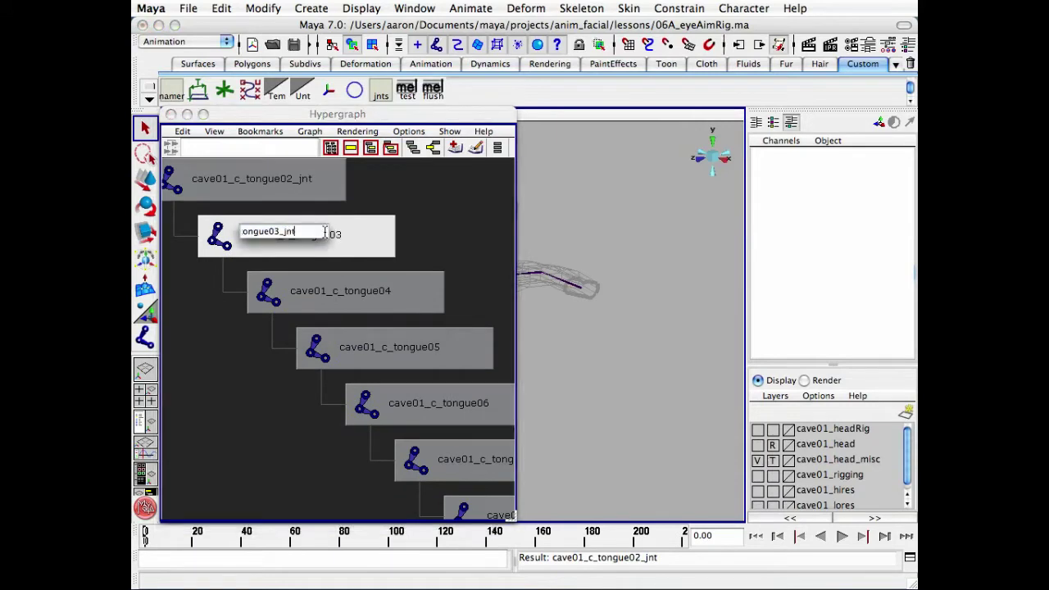
key(Return)
Rename the fourth tongue joint in the Hypergraph as cave01_c_tongue04_jnt.
click(382, 352)
alt+middle_drag(382, 352, 347, 320)
click(357, 276)
double_click(344, 259)
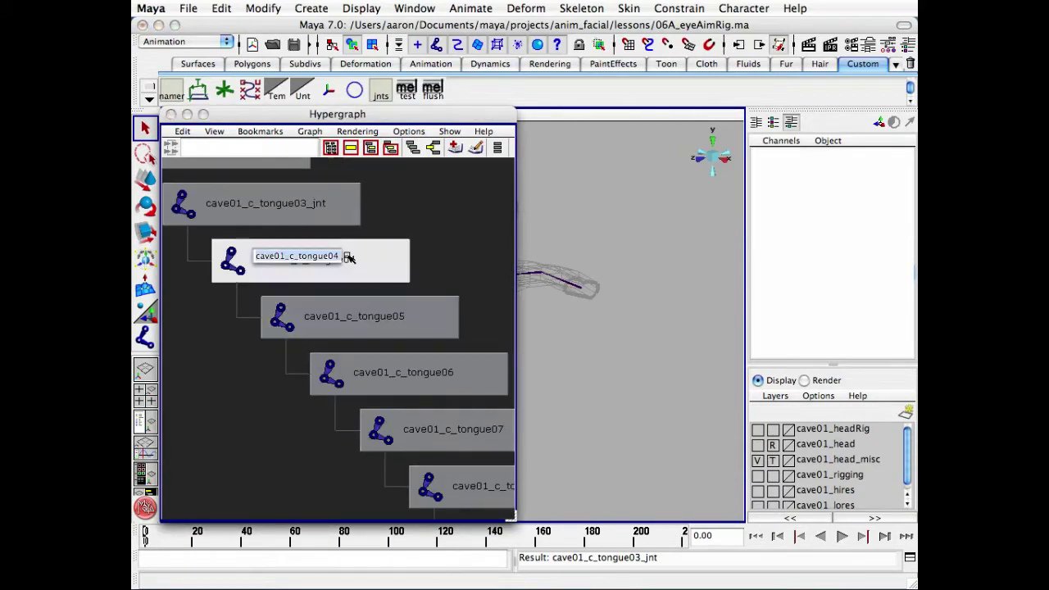
click(340, 256)
text(_jnt)
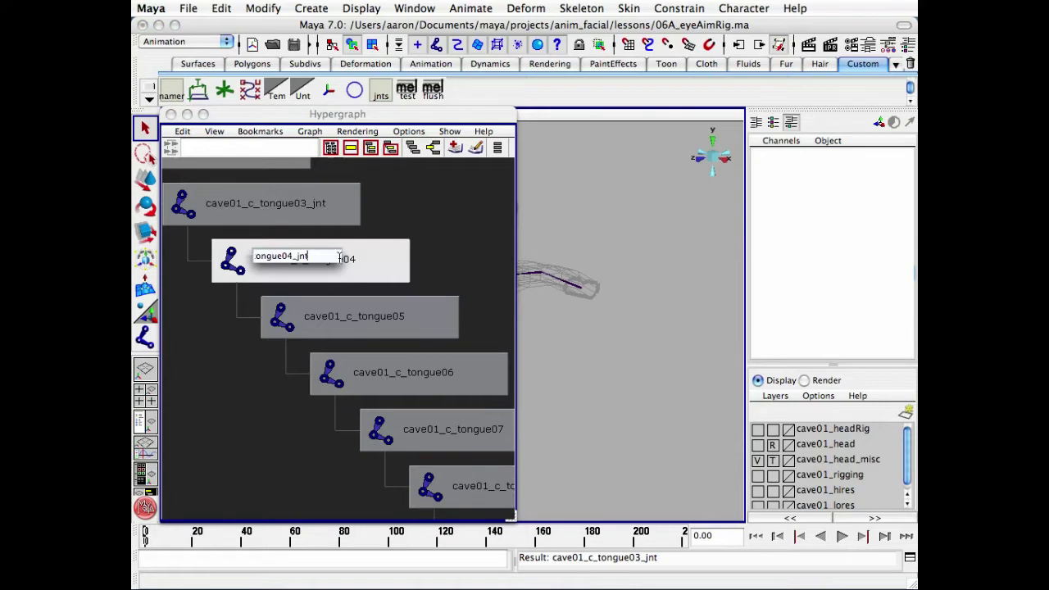
key(Return)
Rename the fifth tongue joint in the Hypergraph as cave01_c_tongue05_jnt.
click(335, 316)
alt+middle_drag(335, 317, 338, 250)
double_click(339, 254)
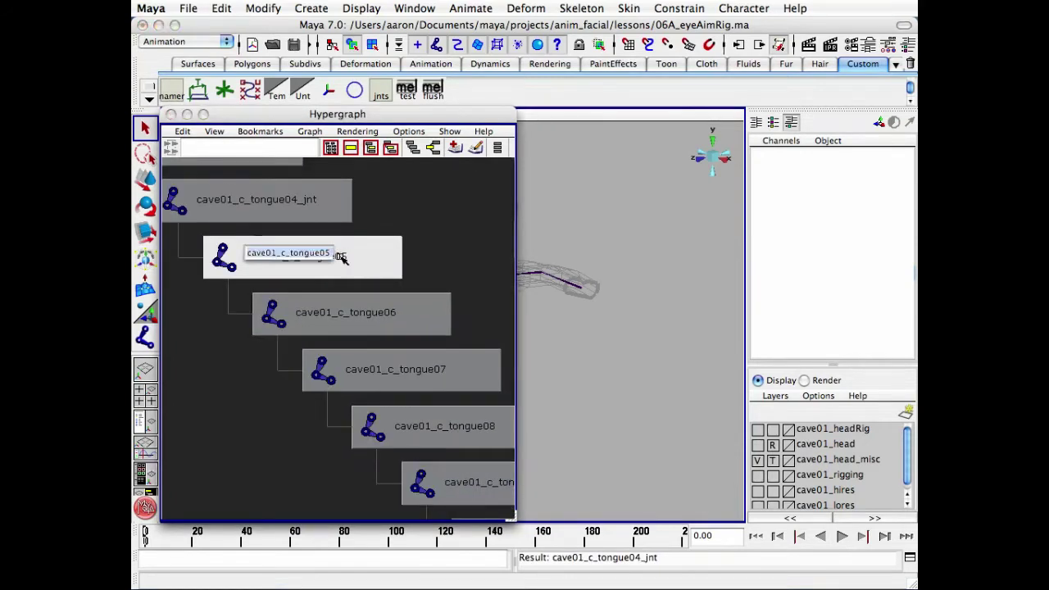
click(329, 254)
text(_jnt)
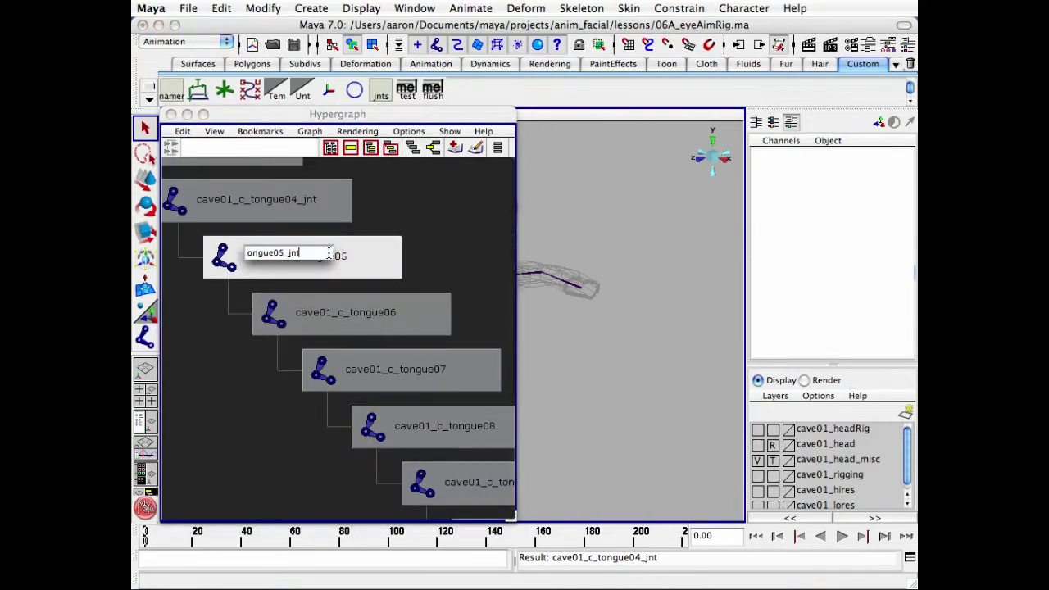
key(Return)
Rename the sixth tongue joint in the Hypergraph as cave01_c_tongue06_jnt.
click(345, 353)
alt+middle_drag(345, 353, 303, 262)
click(346, 231)
double_click(346, 231)
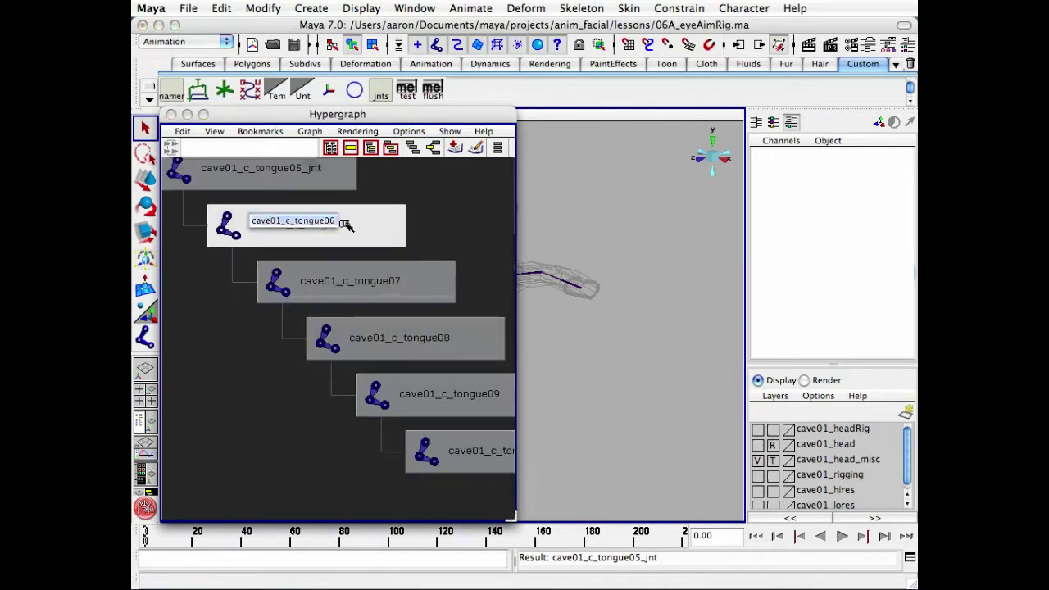
text(_jnt)
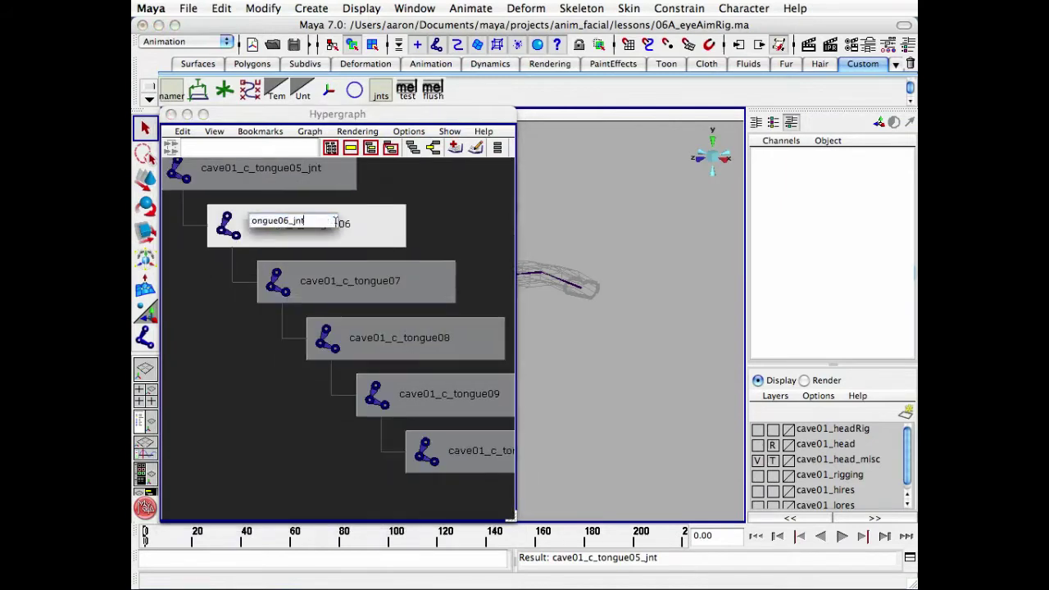
key(Return)
Rename the seventh tongue joint in the Hypergraph as cave01_c_tongue07_jnt.
click(394, 337)
alt+middle_drag(394, 338, 374, 298)
click(375, 253)
double_click(366, 235)
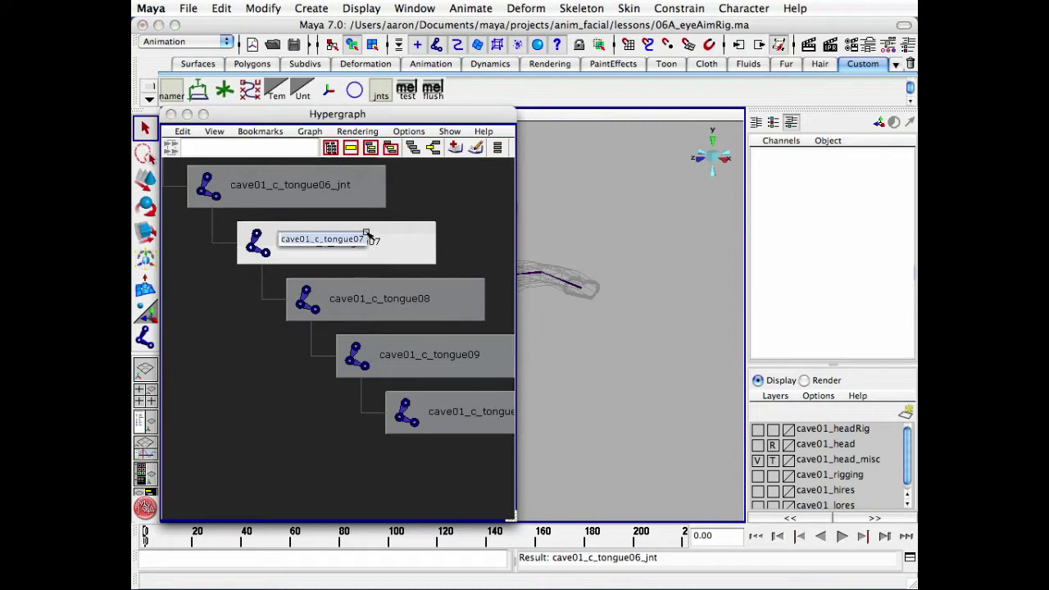
click(364, 240)
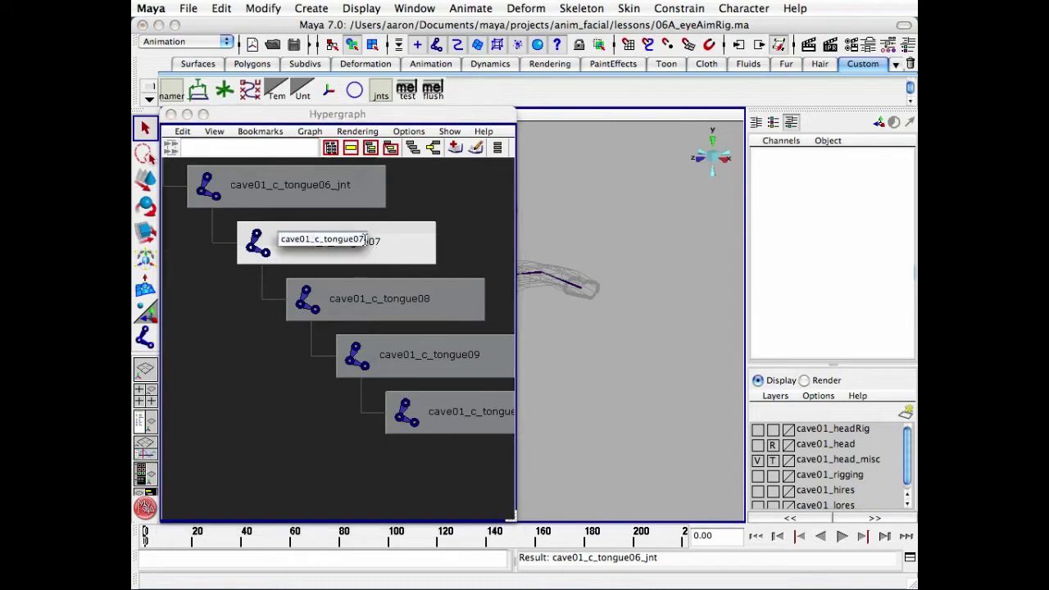
text(_jnt)
key(Return)
Rename the eighth tongue joint in the Hypergraph as cave01_c_tongue08_jnt.
click(370, 330)
alt+middle_drag(370, 330, 308, 289)
click(354, 267)
double_click(359, 257)
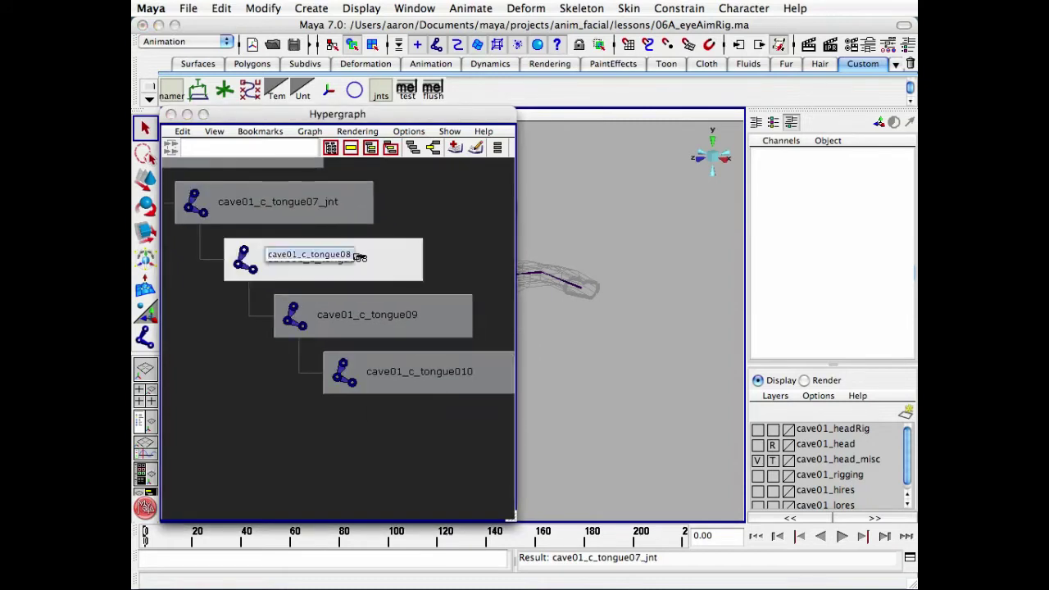
click(351, 255)
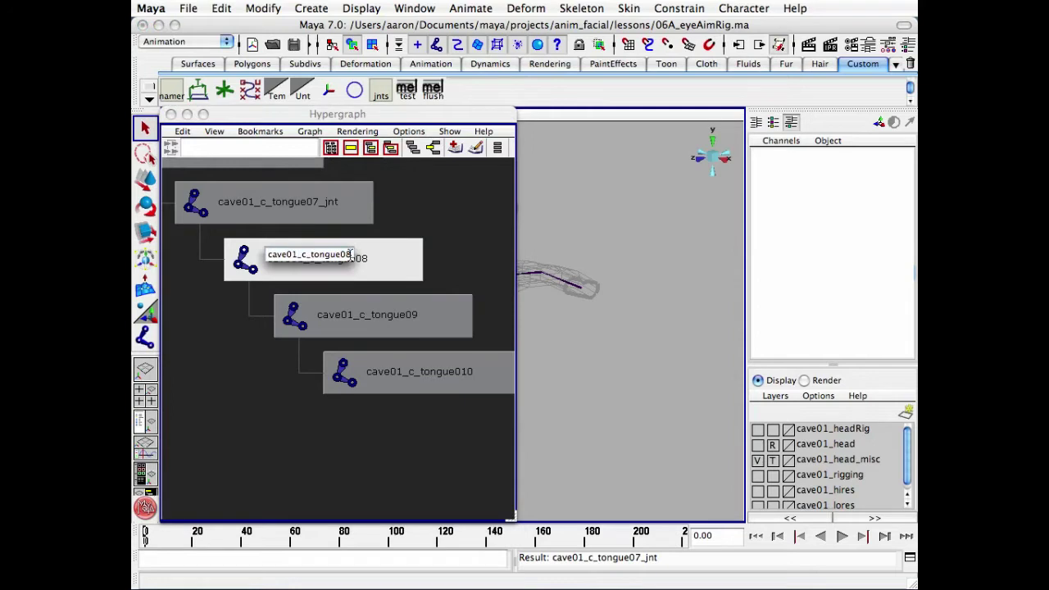
text(_jnt)
key(Return)
Rename the ninth tongue joint in the Hypergraph as cave01_c_tongue09_jnt.
click(356, 330)
double_click(405, 314)
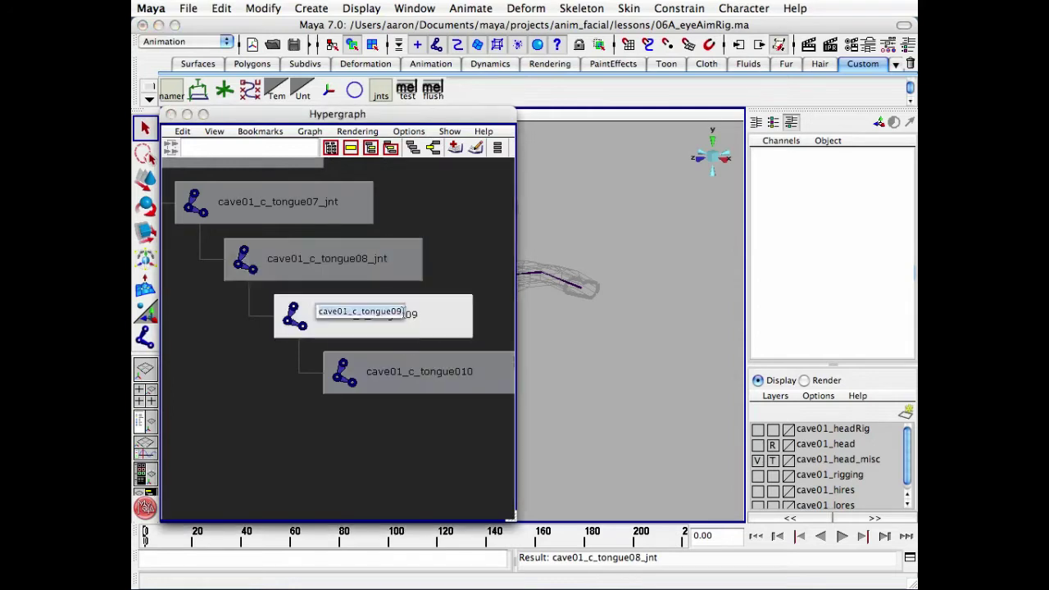
click(402, 310)
text(_jnt)
key(Return)
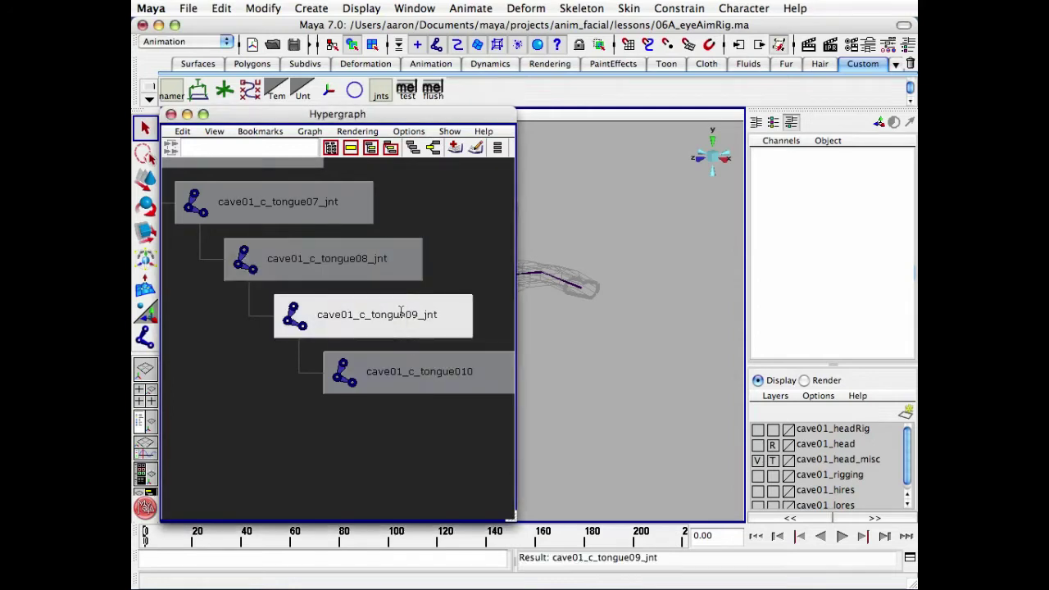
Rename the last joint of the tongue chain in the Hypergraph as cave01_c_tongue10_end.
click(405, 361)
key(f)
double_click(373, 322)
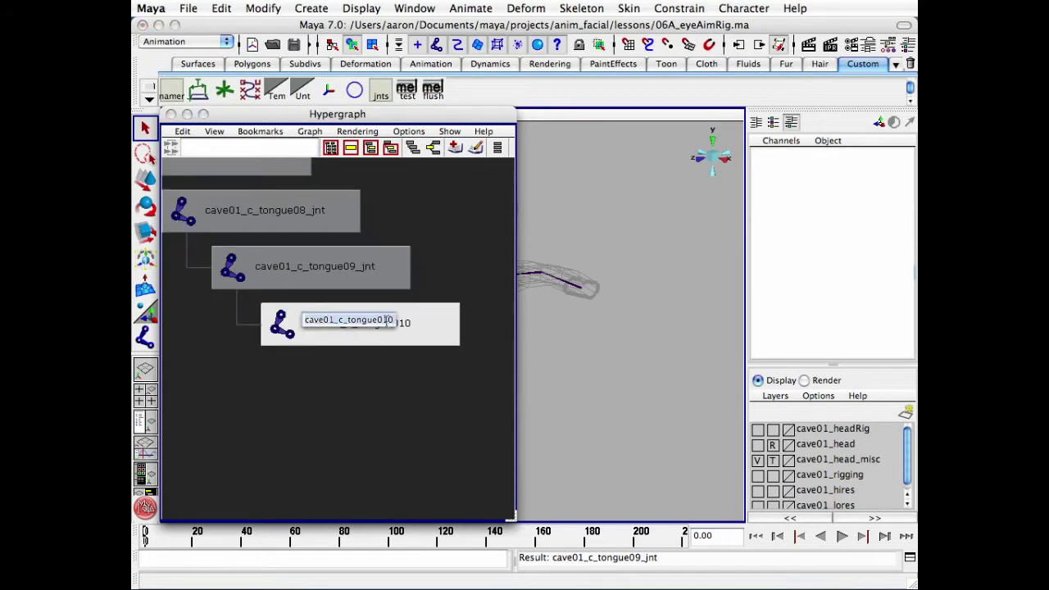
click(386, 321)
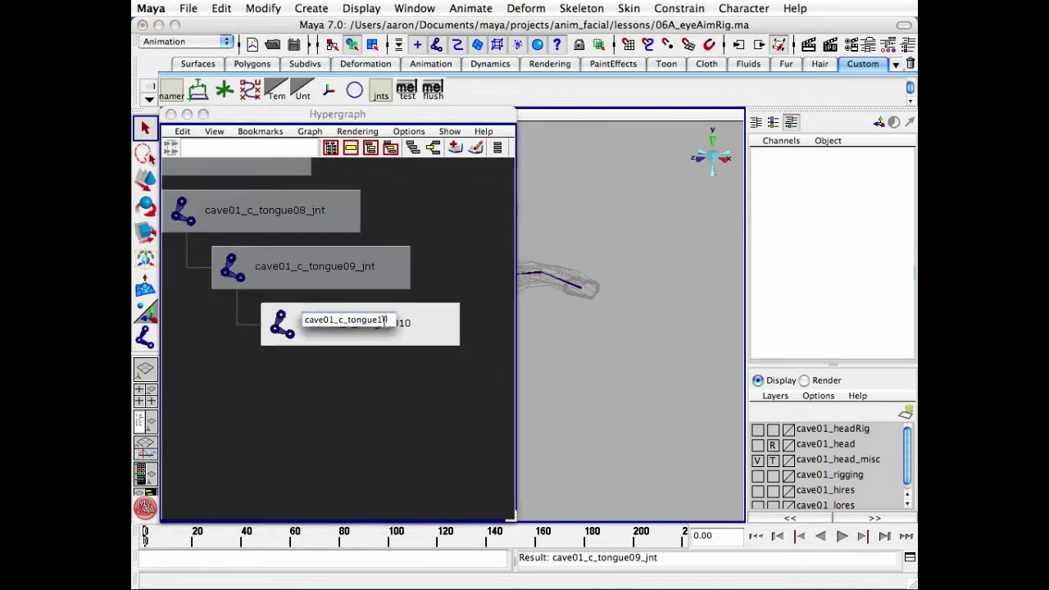
key(Return)
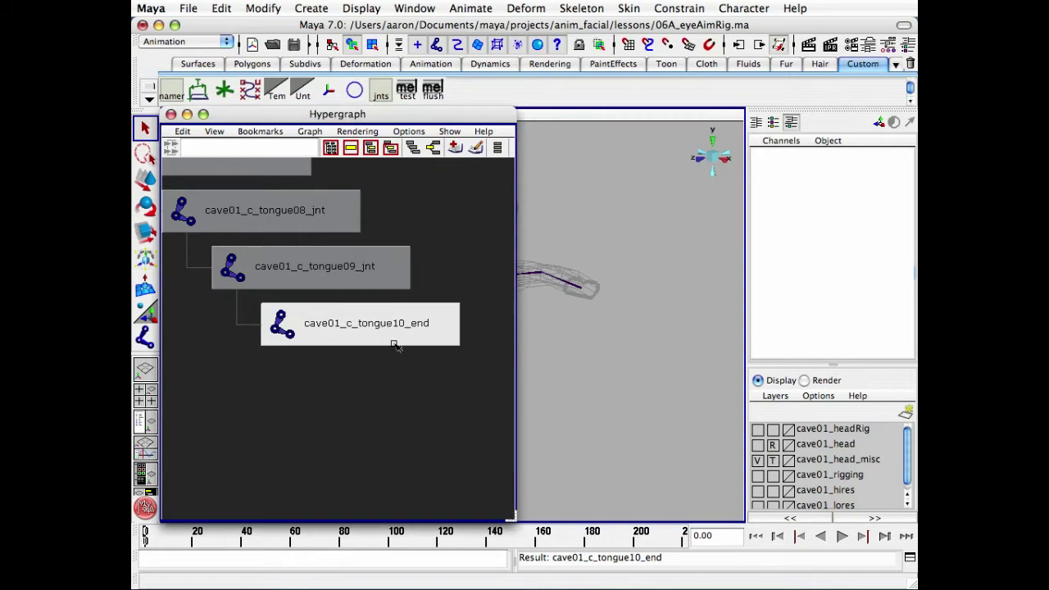
Frame the whole hierarchy in the Hypergraph and shrink its window to uncover the tongue in the viewport.
key(a)
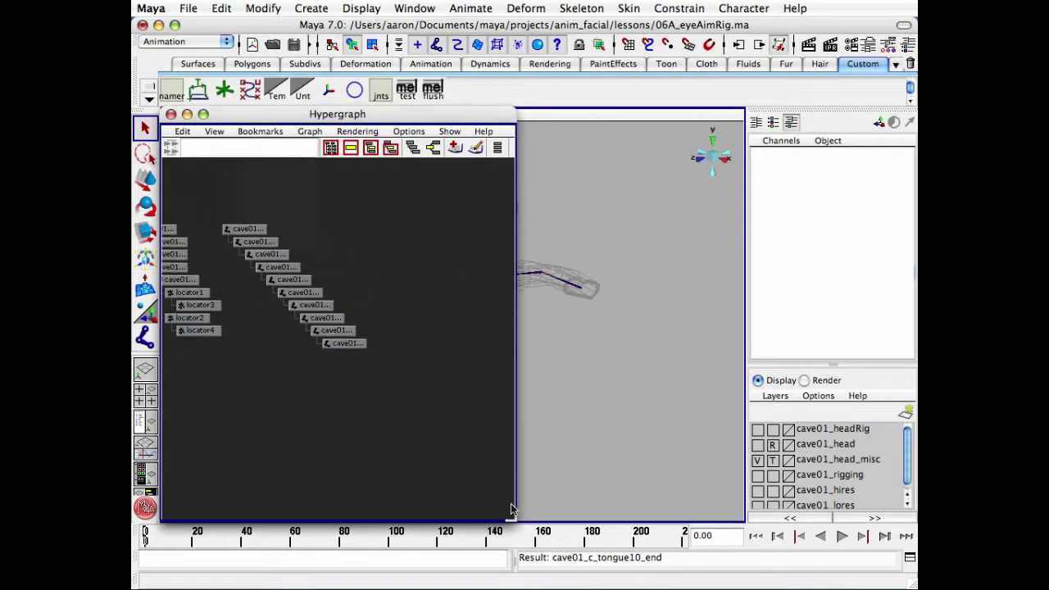
drag(512, 510, 403, 490)
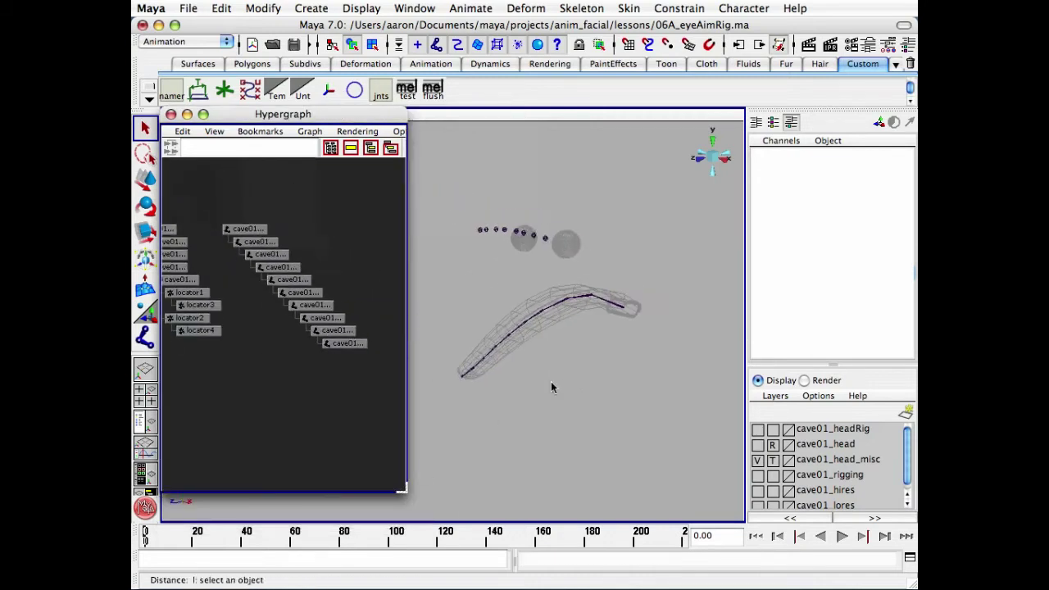
alt+drag(551, 388, 495, 385)
alt+right_drag(494, 384, 529, 370)
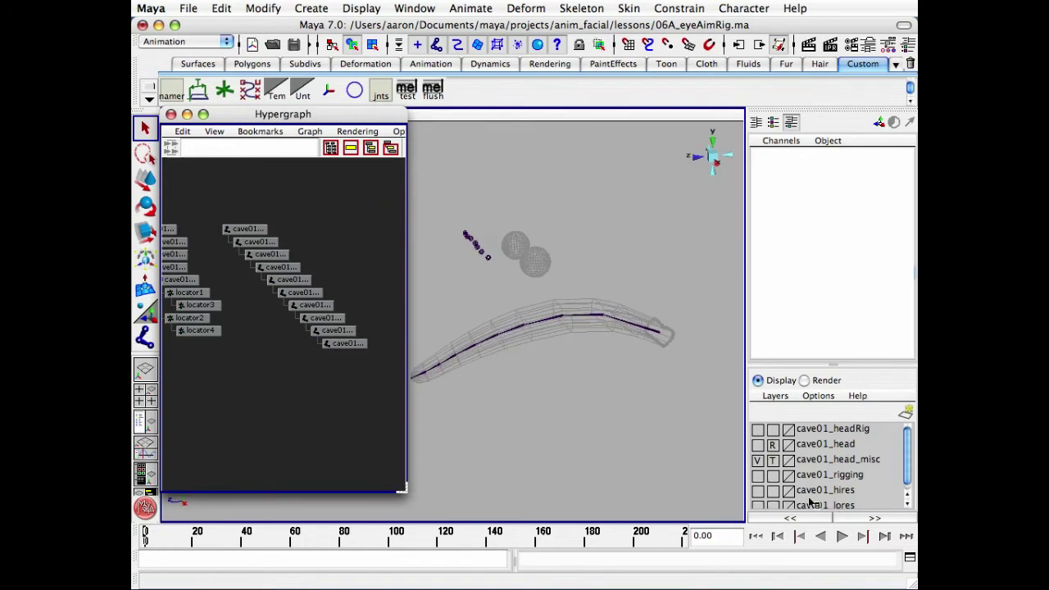
Make the cave01_head_misc layer selectable and turn off the polygon vertex display of the tongue mesh.
click(772, 460)
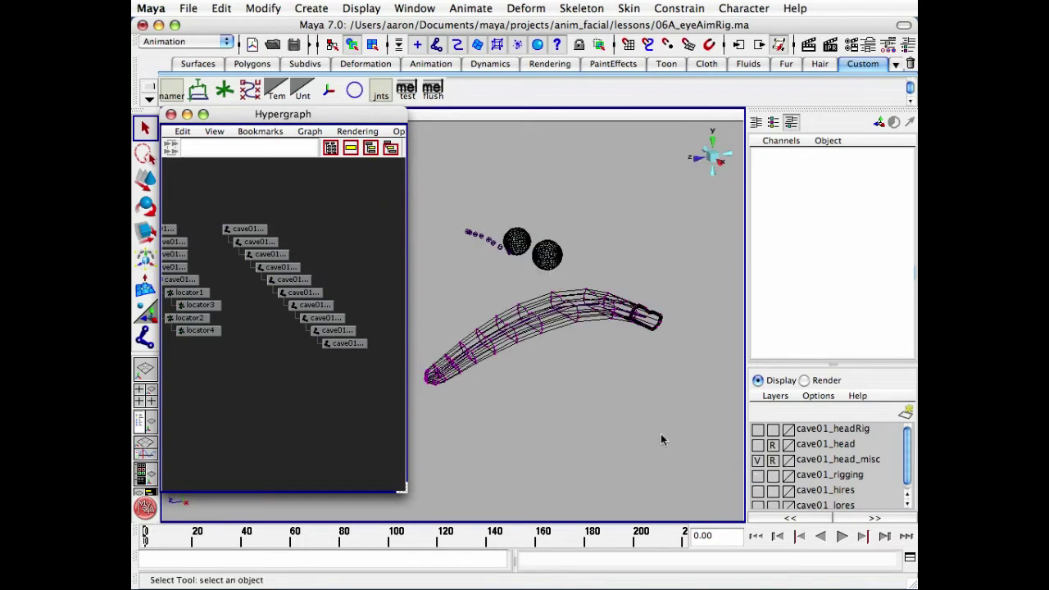
alt+drag(661, 440, 552, 348)
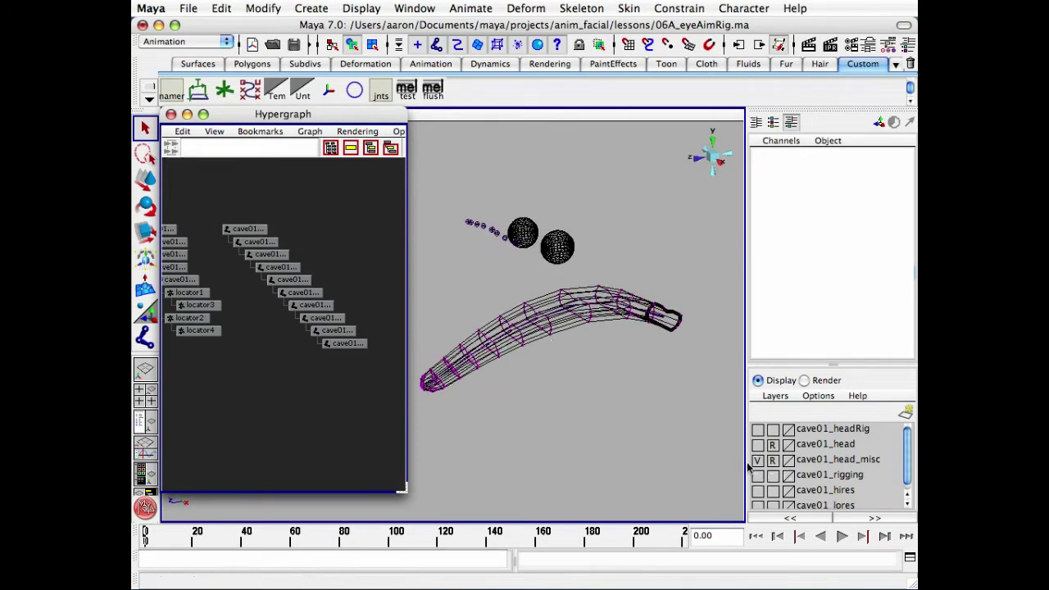
click(773, 460)
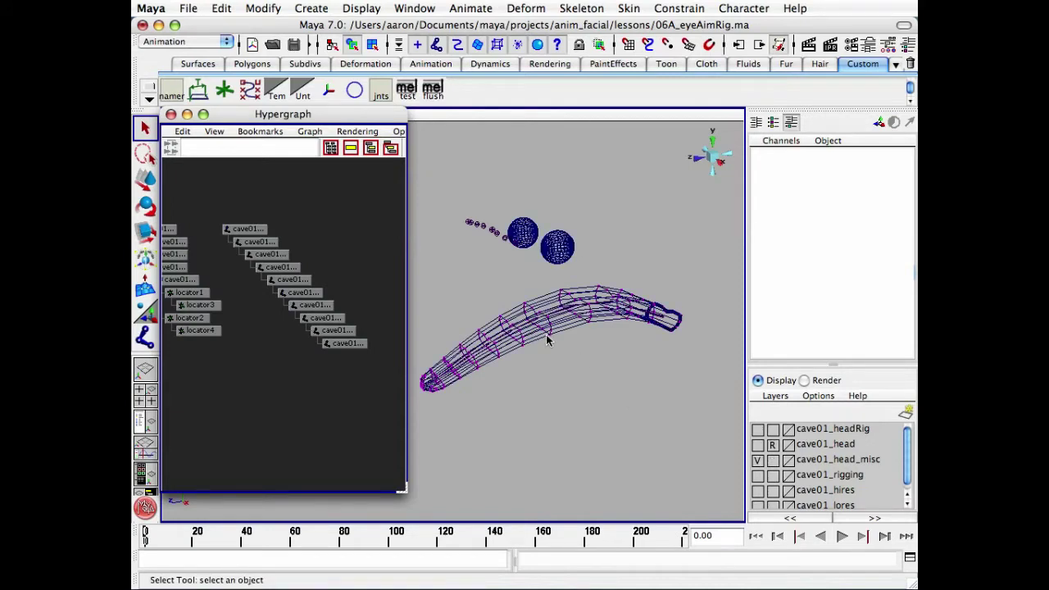
click(547, 340)
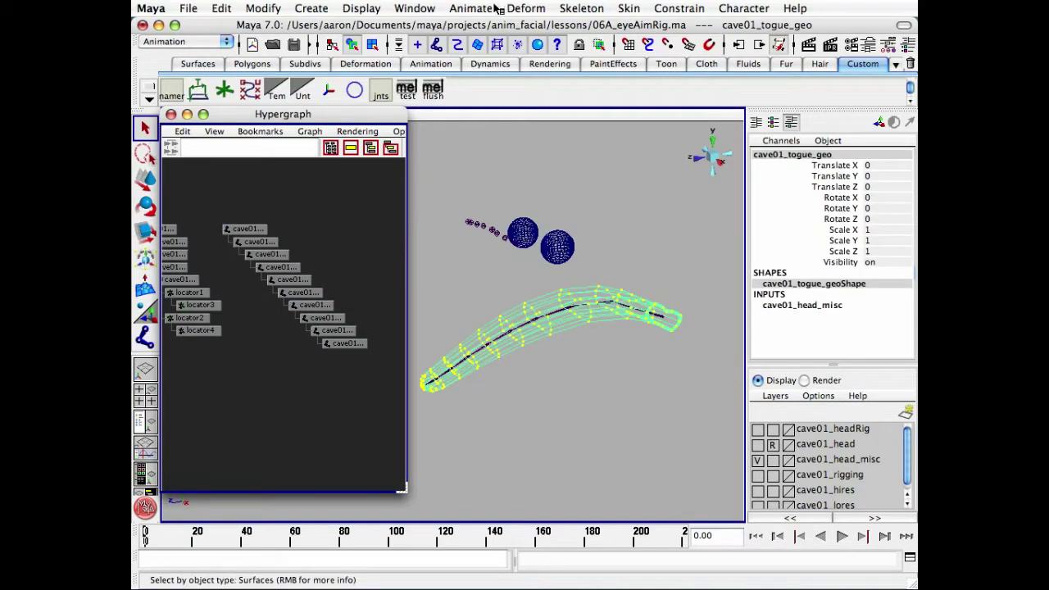
click(364, 13)
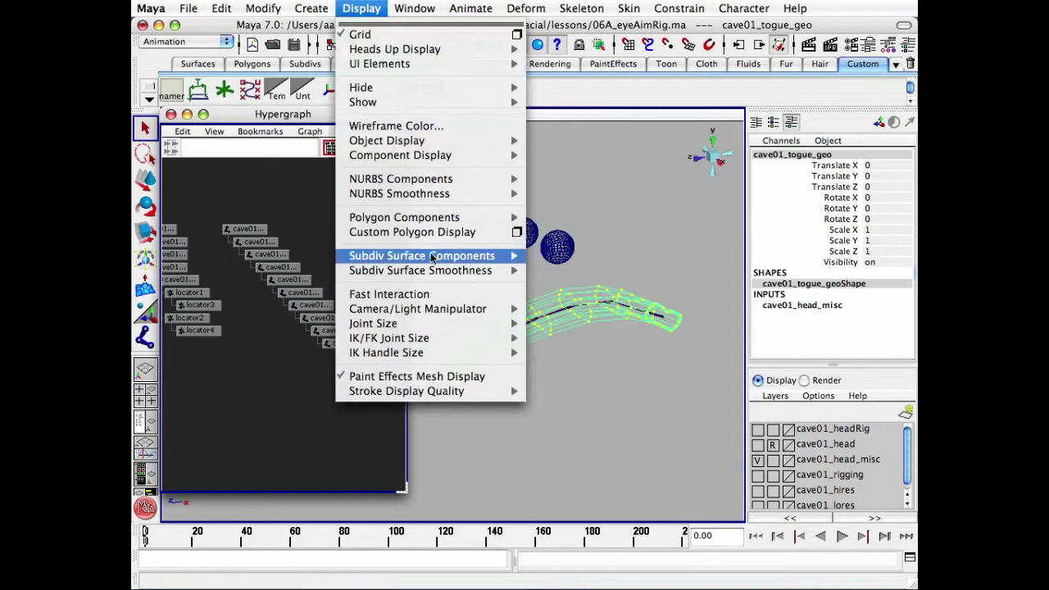
mouse_move(459, 217)
click(587, 224)
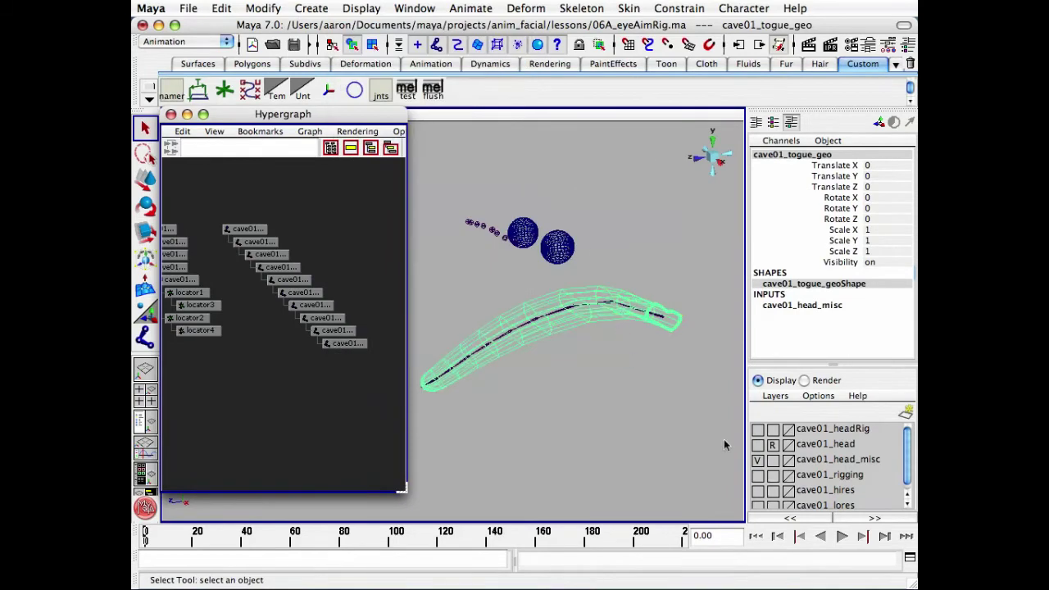
Set the cave01_head_misc layer to reference display and clear the selection.
click(772, 459)
click(772, 459)
click(589, 363)
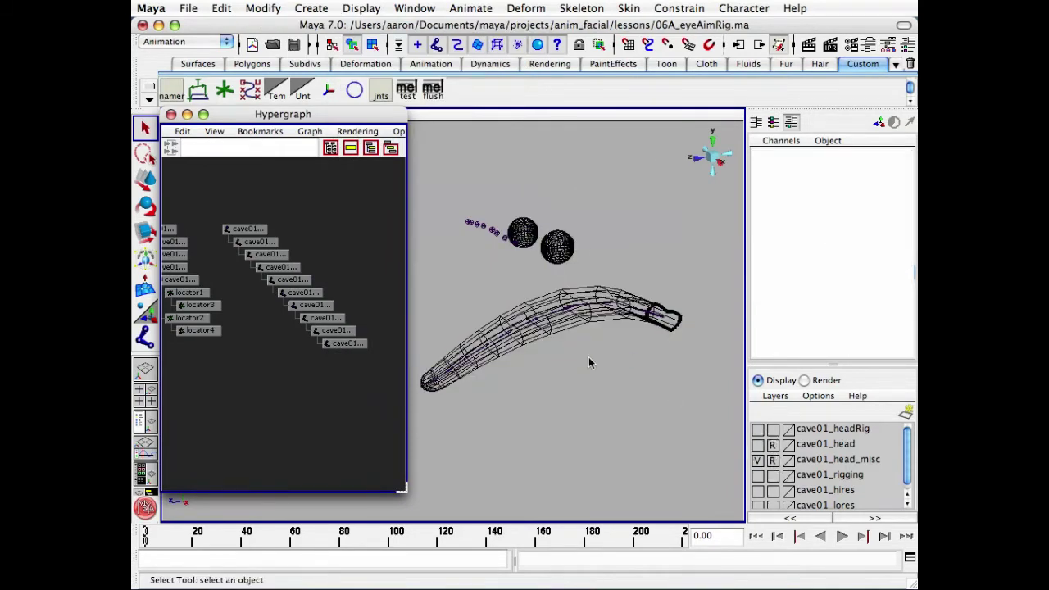
Select the second tongue joint, cave01_c_tongue02_jnt, in the viewport and close the Hypergraph window.
alt+drag(582, 250, 580, 303)
alt+right_drag(581, 303, 491, 476)
click(502, 405)
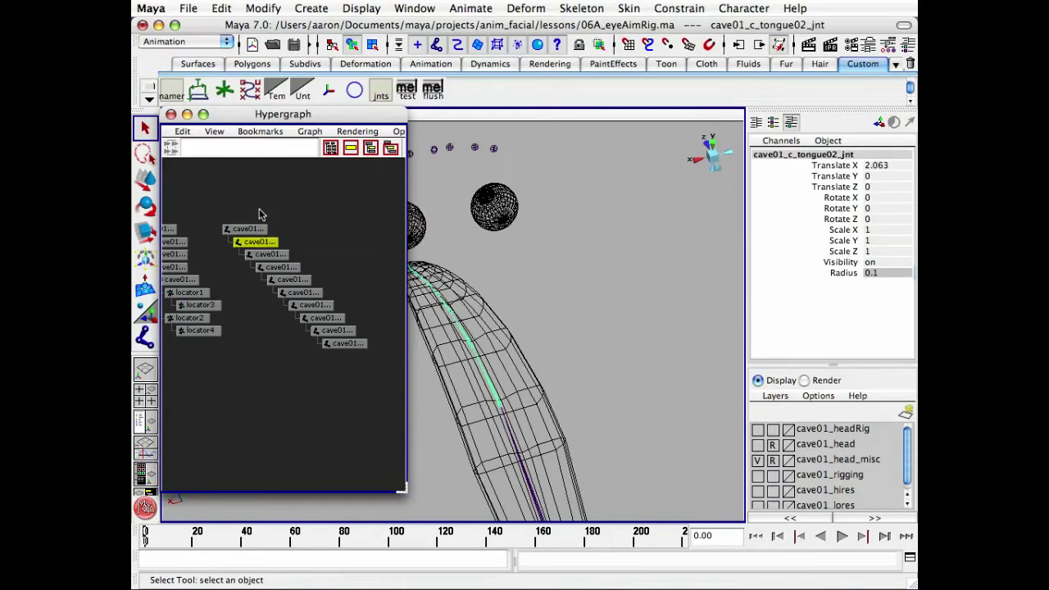
click(171, 114)
Examine how the tongue joint chain lines up inside the tongue mesh from several angles.
alt+drag(391, 296, 373, 263)
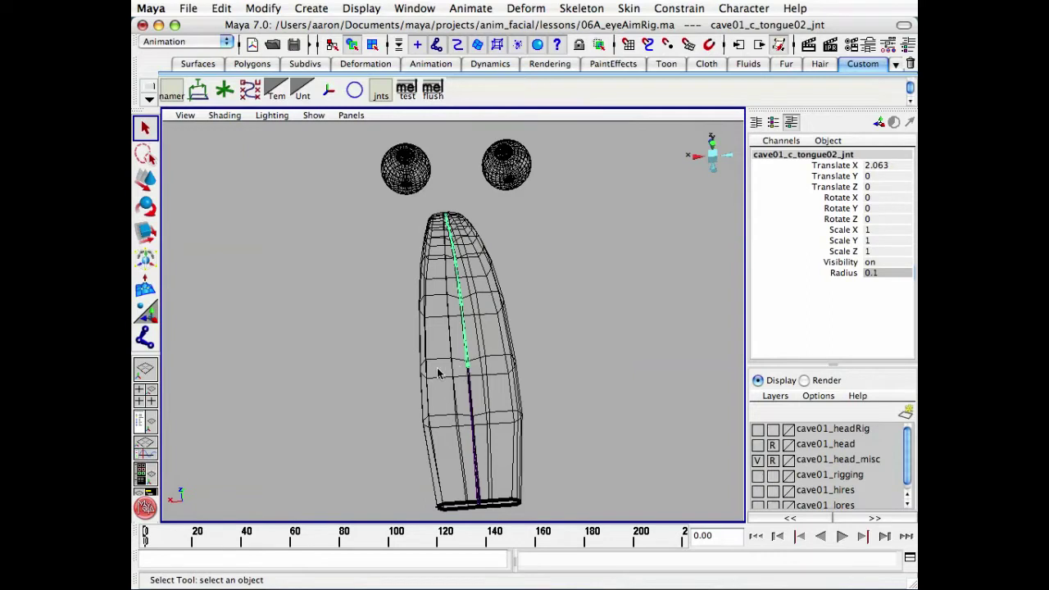
alt+middle_drag(446, 324, 447, 327)
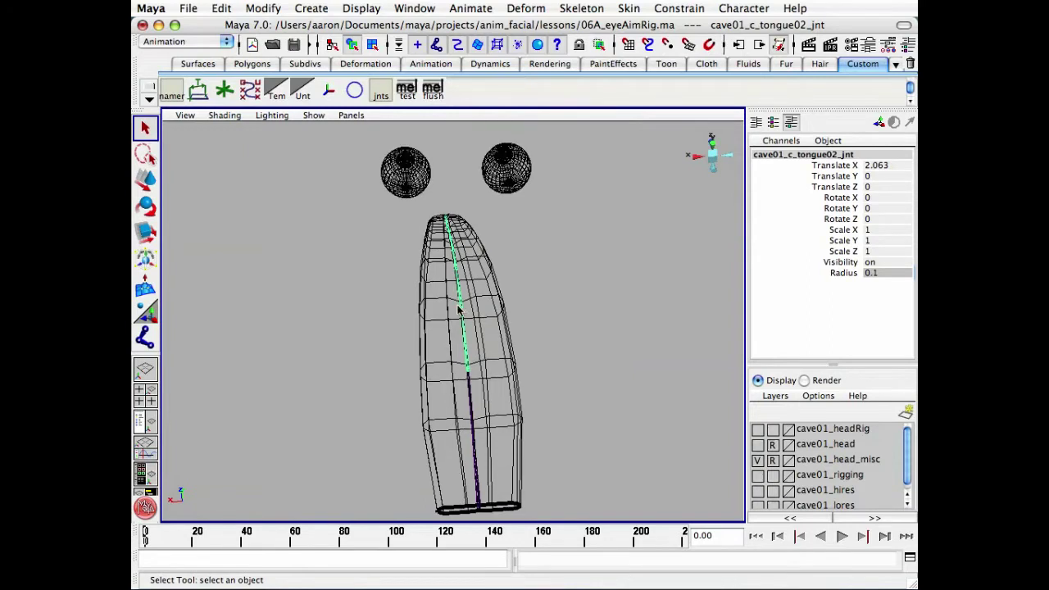
alt+drag(546, 369, 596, 248)
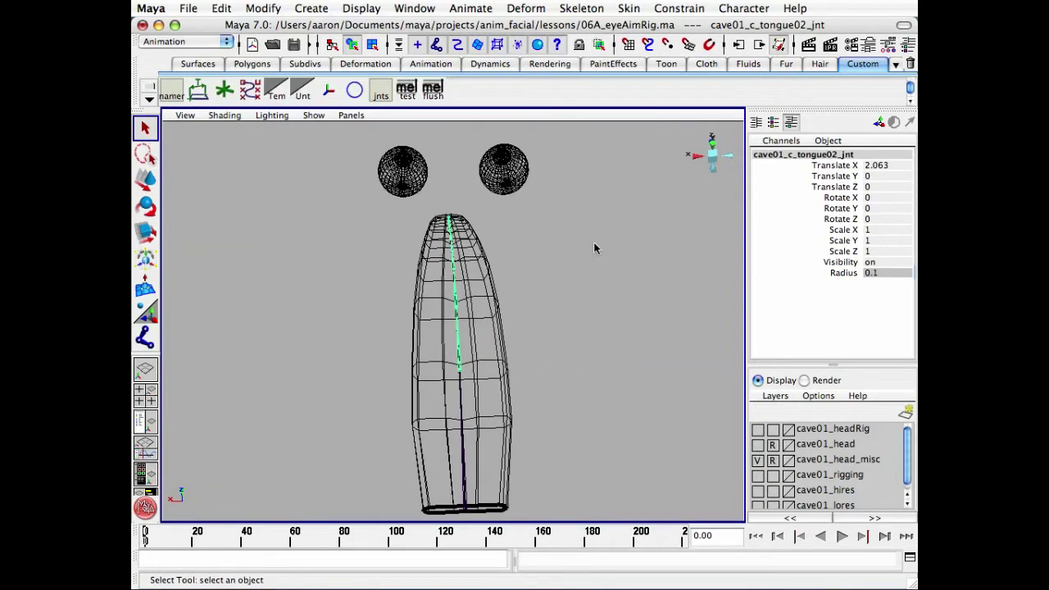
alt+drag(540, 314, 530, 298)
alt+right_drag(532, 298, 601, 289)
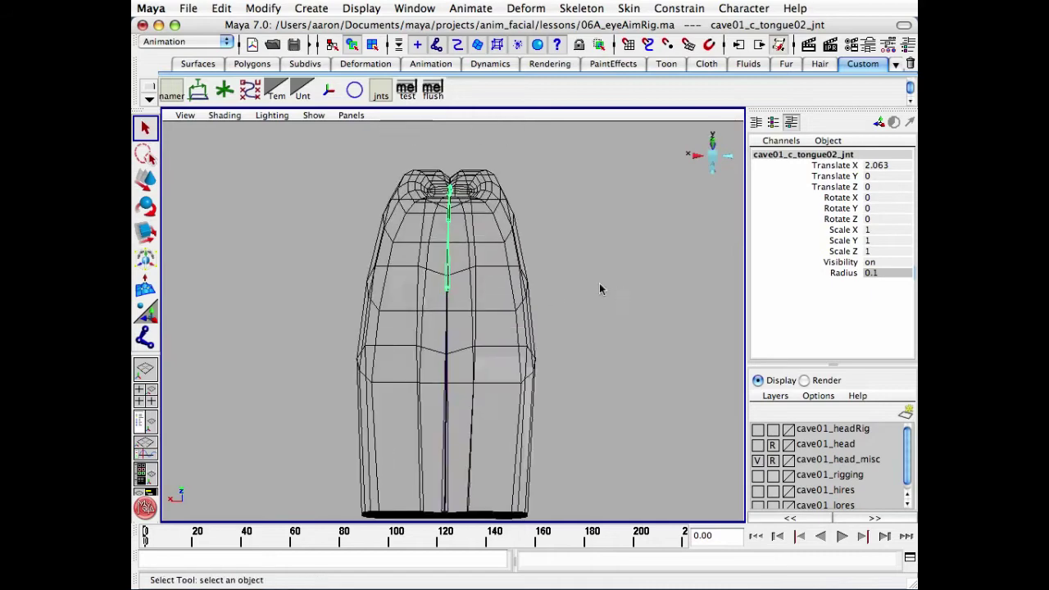
alt+middle_drag(567, 272, 580, 291)
alt+drag(580, 291, 480, 358)
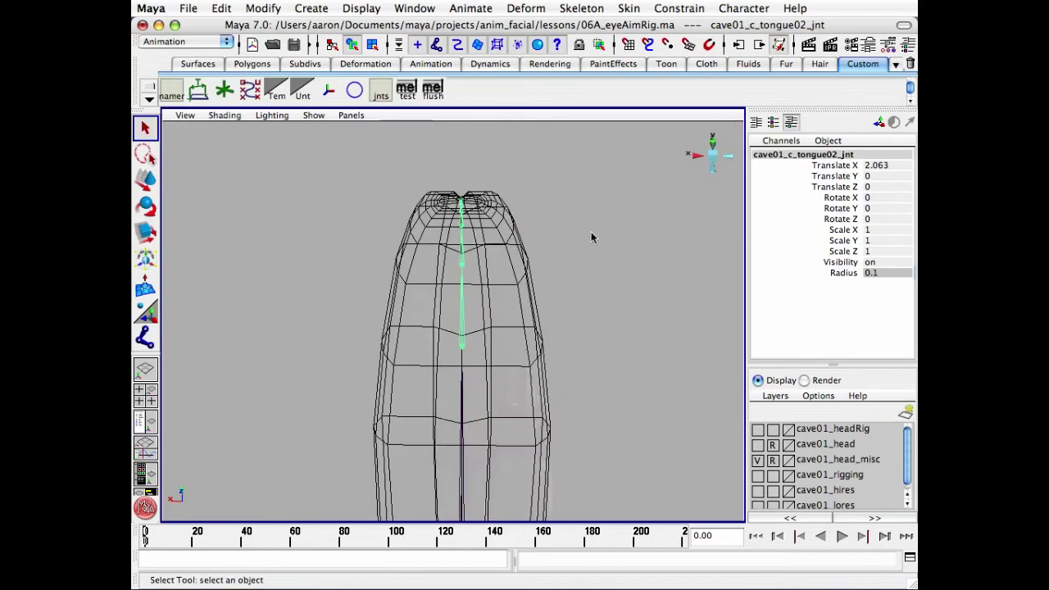
Start a side joint chain with the Joint Tool by snapping its first joint onto the second tongue joint.
alt+drag(468, 320, 526, 244)
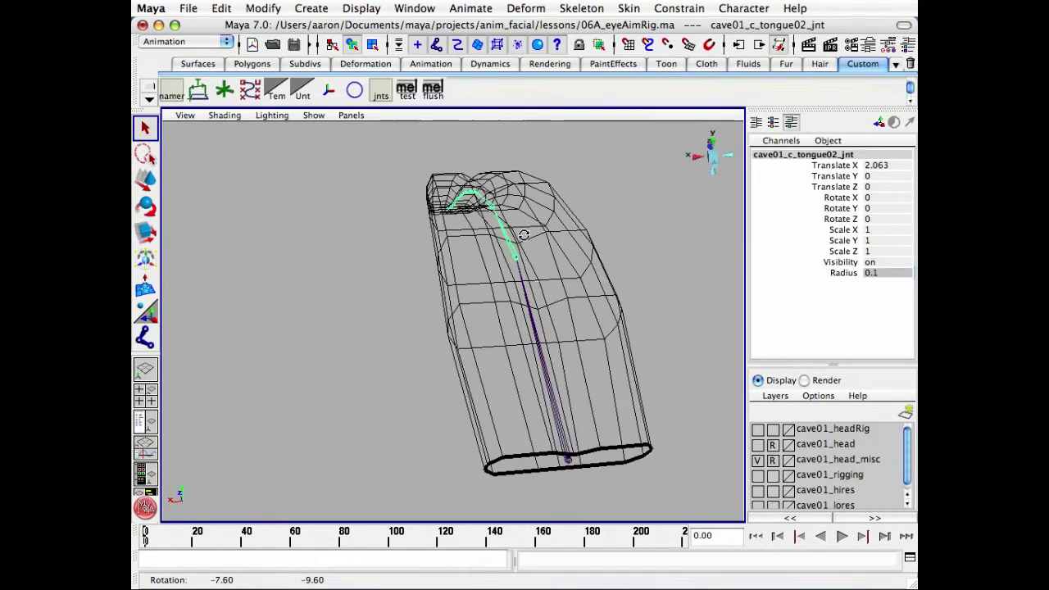
click(146, 338)
alt+drag(508, 283, 457, 304)
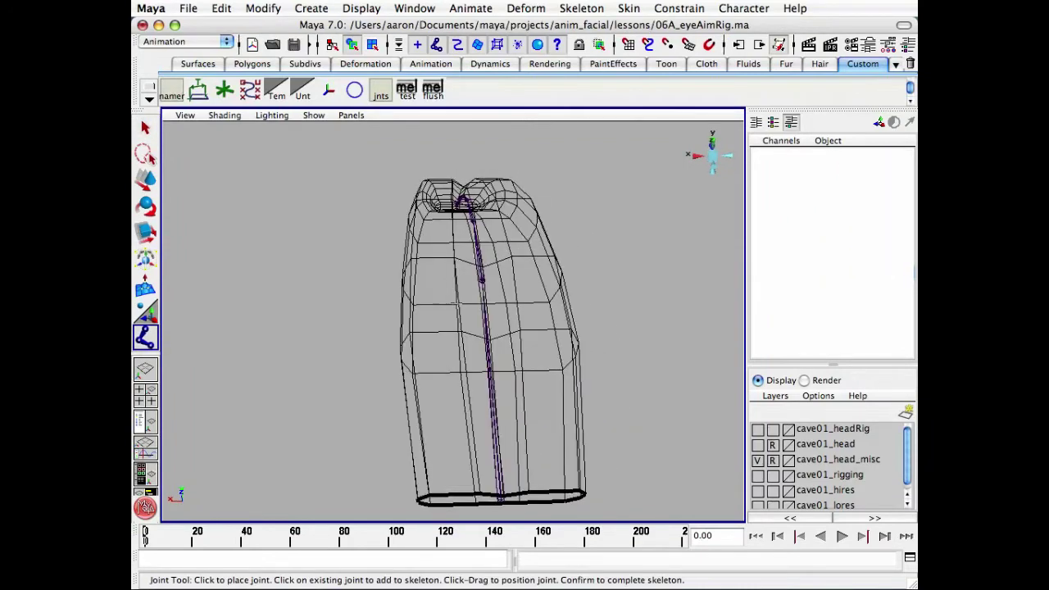
alt+drag(478, 260, 484, 292)
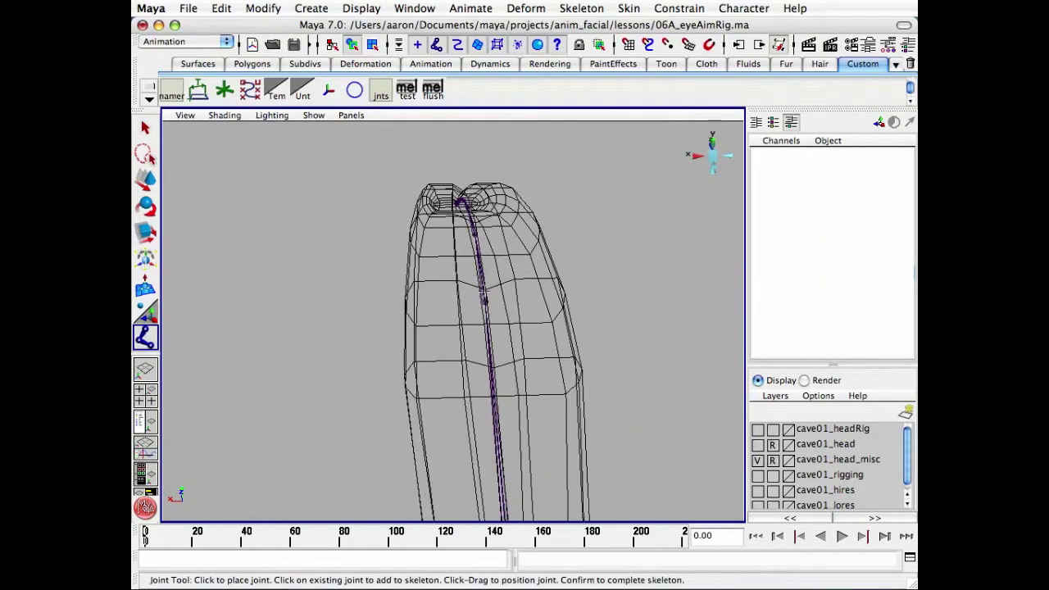
key(v)
click(474, 305)
alt+drag(474, 305, 464, 312)
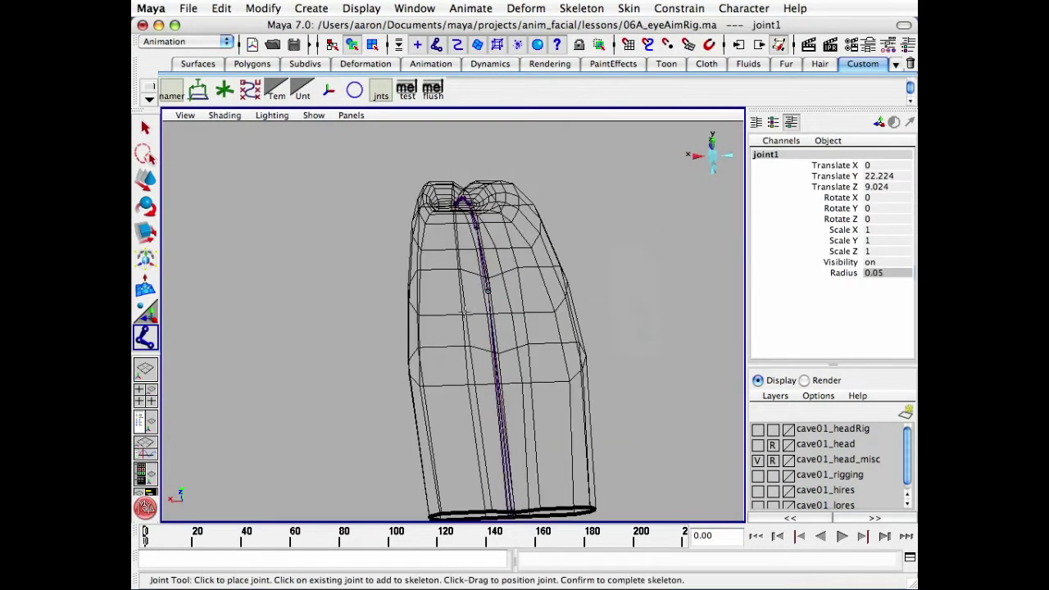
click(463, 312)
key(z)
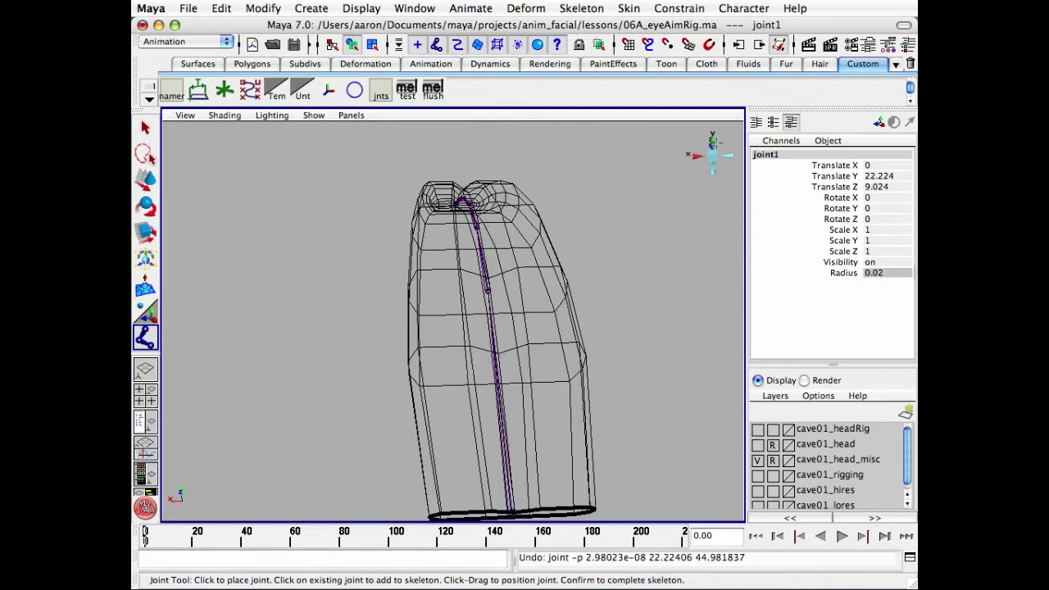
From the top view, place the chain's end joint straight across at the tongue mesh's +X edge and finish the two-joint chain.
click(713, 139)
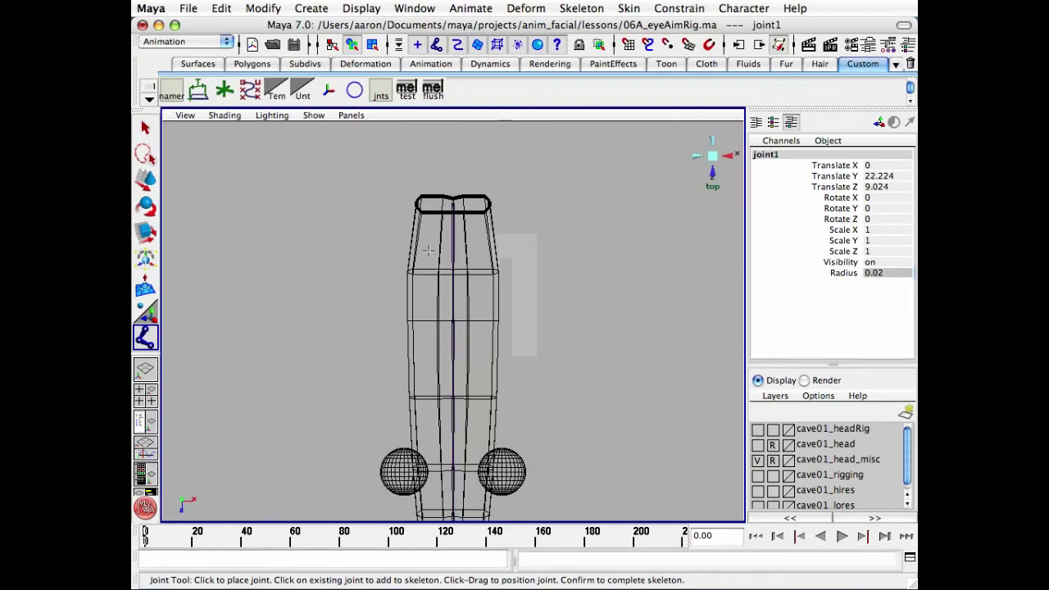
alt+right_drag(429, 251, 490, 316)
alt+middle_drag(494, 316, 489, 276)
alt+right_drag(489, 277, 541, 311)
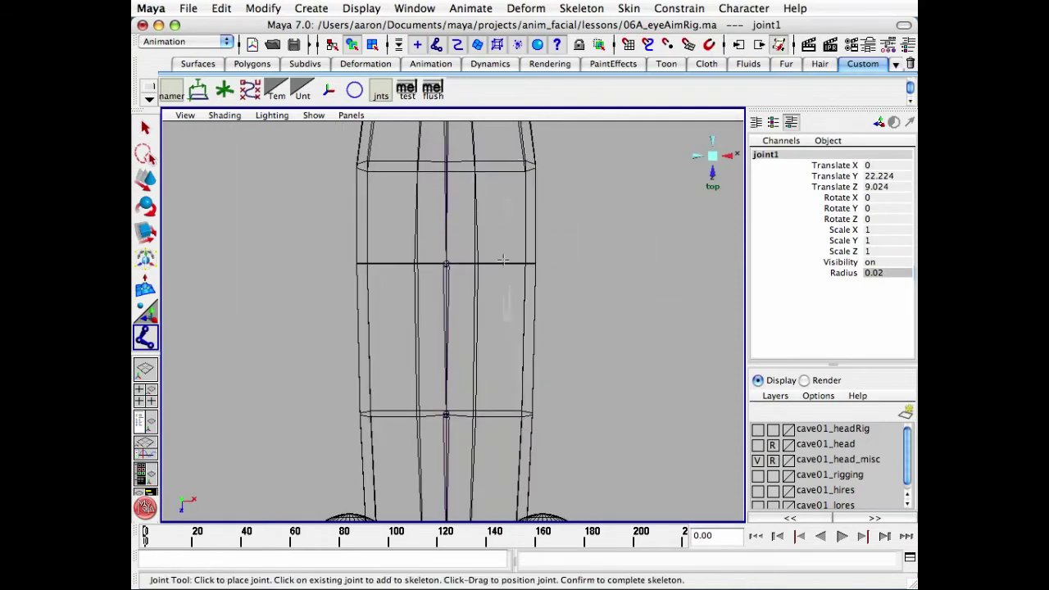
click(482, 264)
key(z)
drag(471, 260, 535, 257)
key(q)
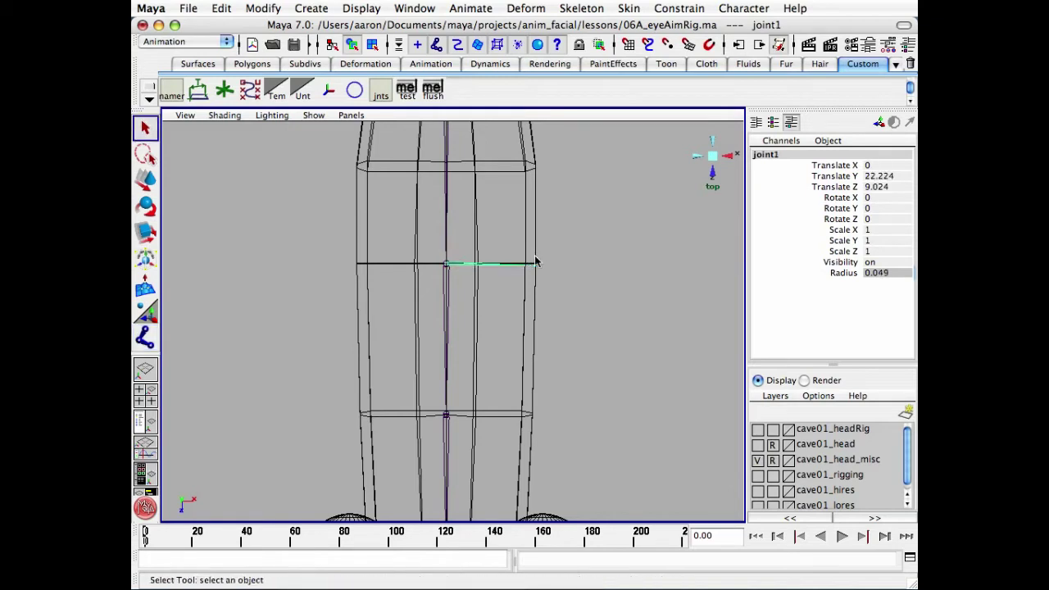
Set the radius of the new side joint at the second tongue joint to 0.1.
click(883, 275)
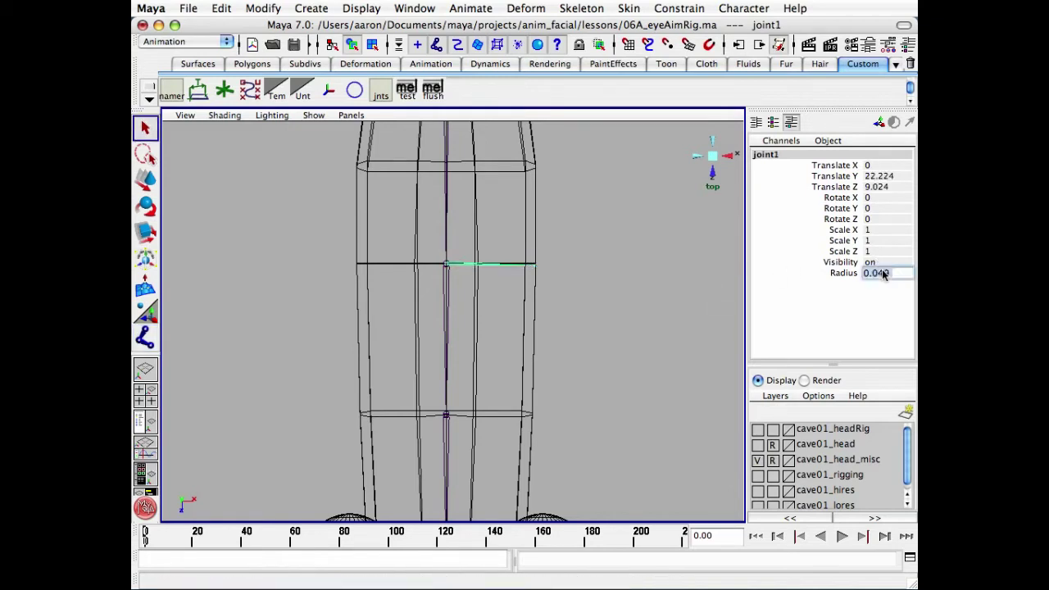
text(.)
text(1)
key(Return)
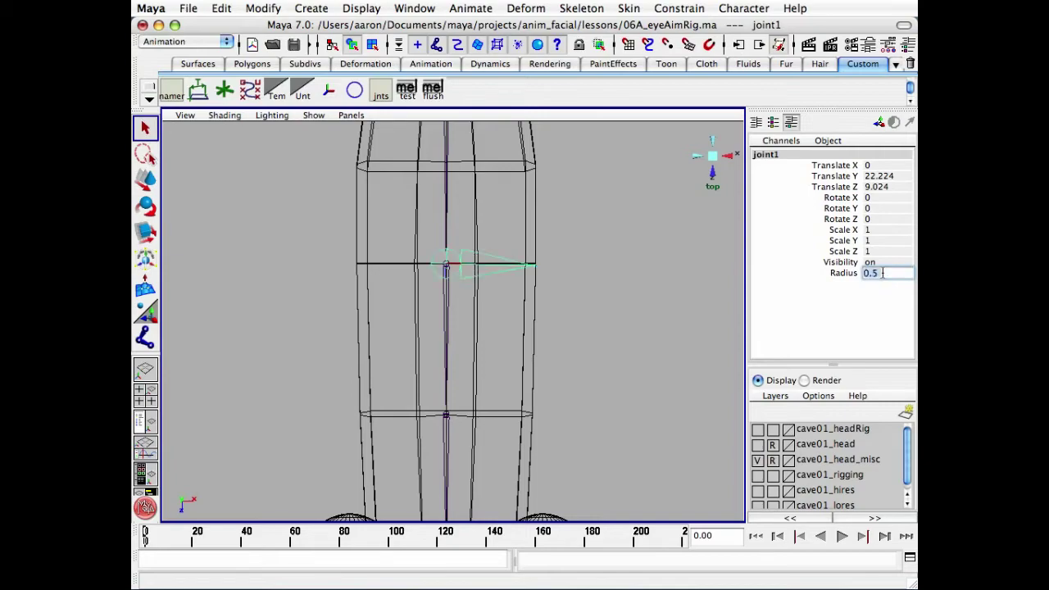
Check the side joint in perspective, return to the top view and set the cave01_head_misc layer to template display.
click(713, 156)
alt+drag(557, 255, 420, 269)
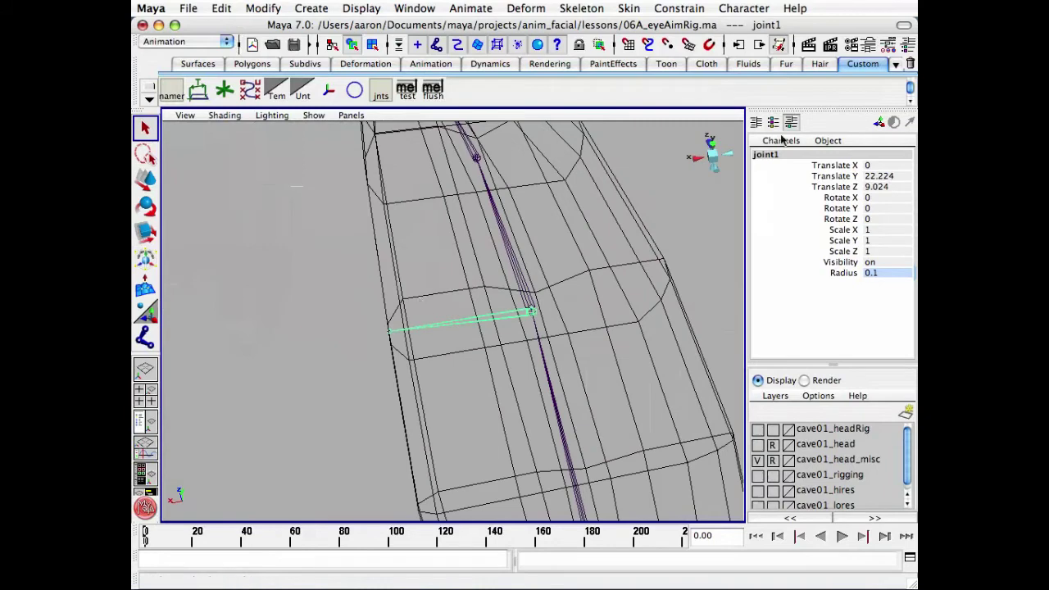
click(715, 147)
alt+right_drag(561, 246, 446, 320)
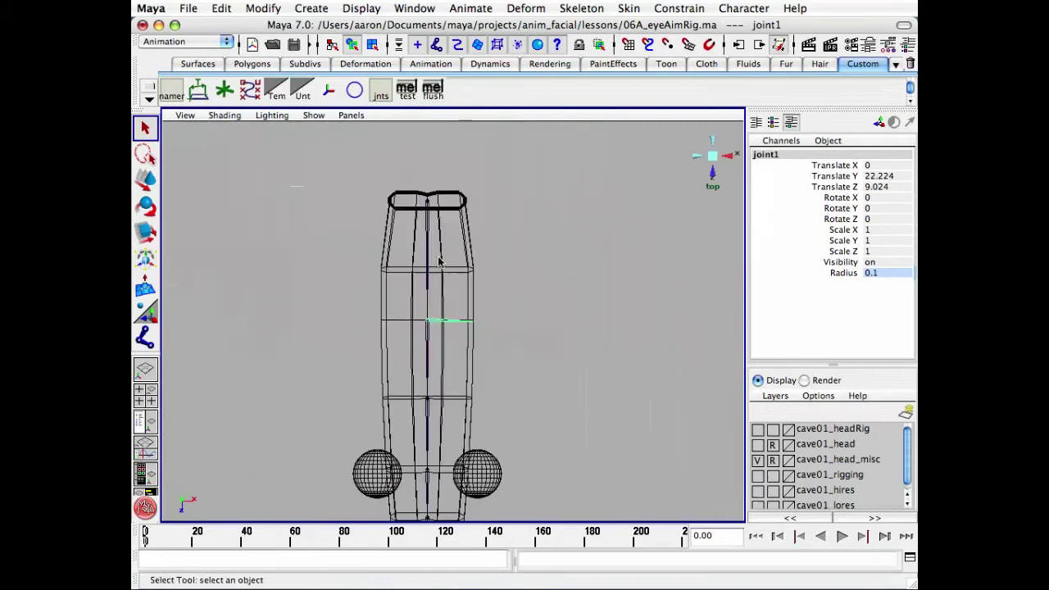
alt+middle_drag(445, 320, 455, 253)
alt+right_drag(414, 256, 436, 261)
click(145, 336)
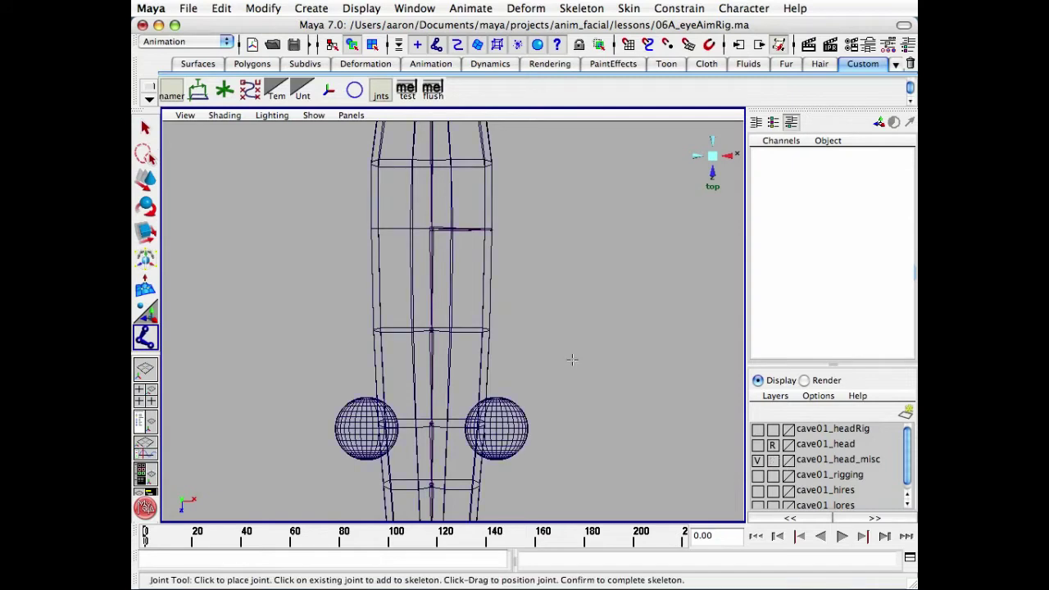
click(773, 460)
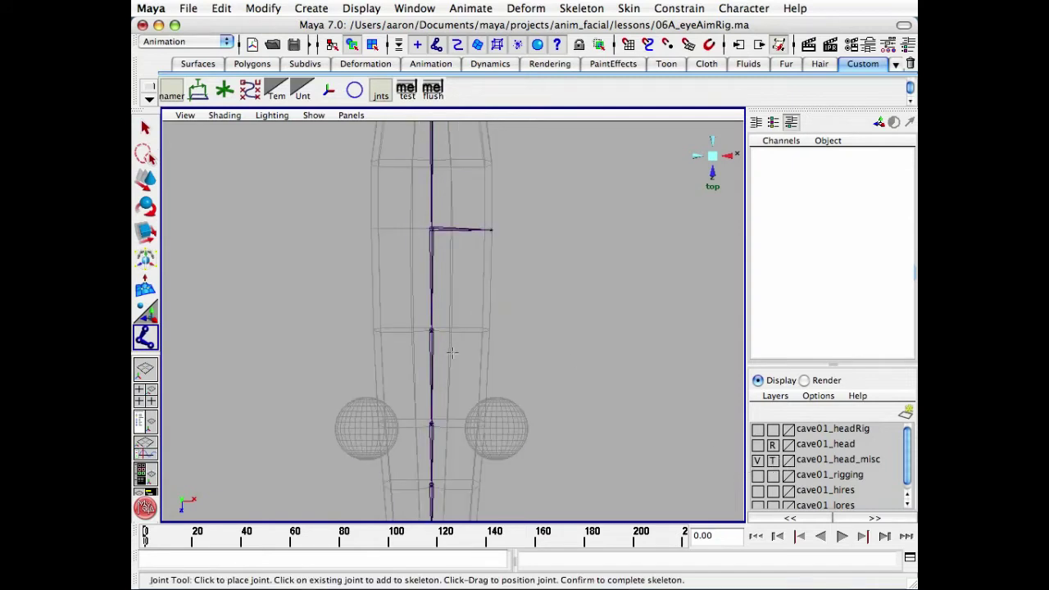
Create a two-joint side chain from the third tongue joint straight across to the tongue mesh's +X edge.
key(v)
click(434, 337)
alt+right_drag(442, 337, 518, 331)
drag(442, 331, 493, 333)
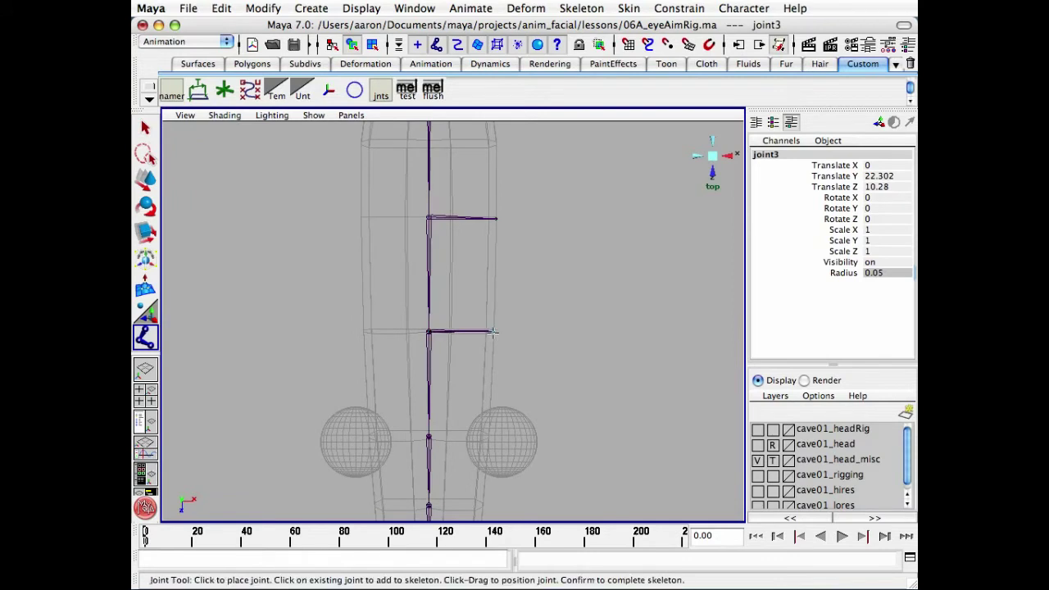
key(q)
alt+middle_drag(518, 420, 567, 277)
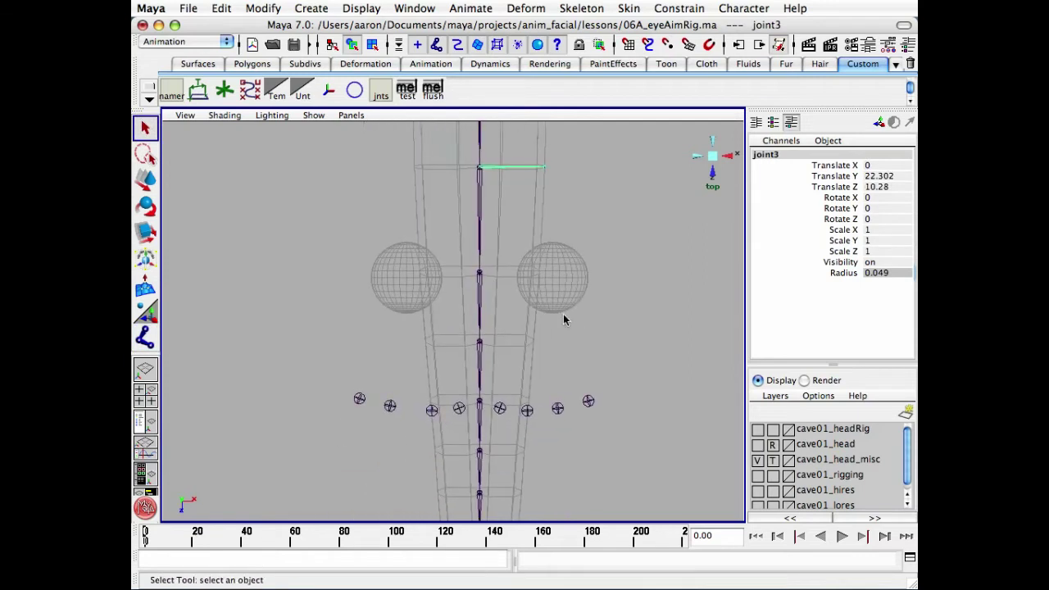
key(y)
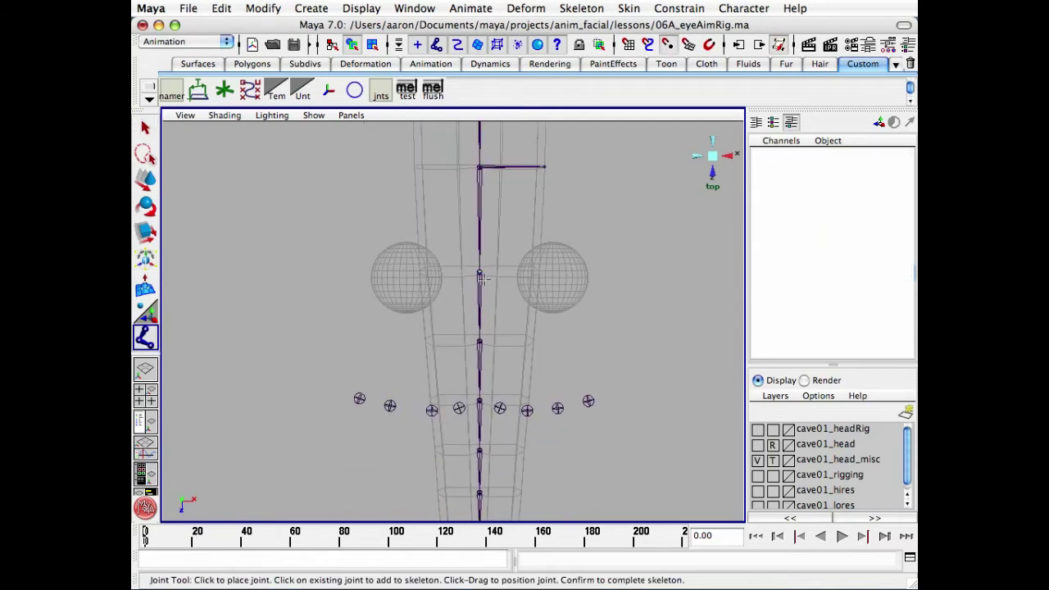
click(484, 278)
click(499, 271)
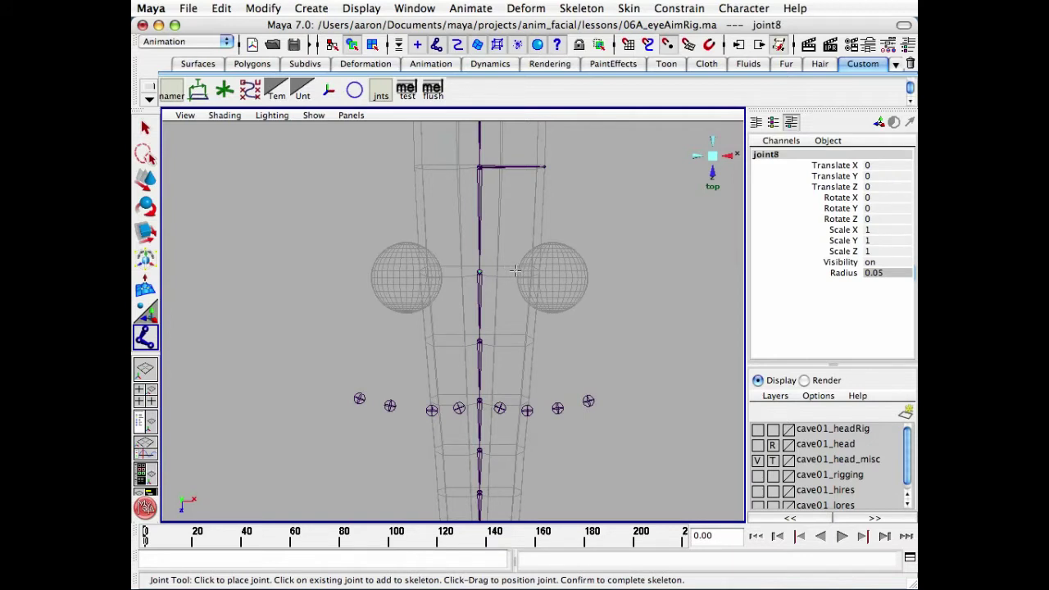
key(z)
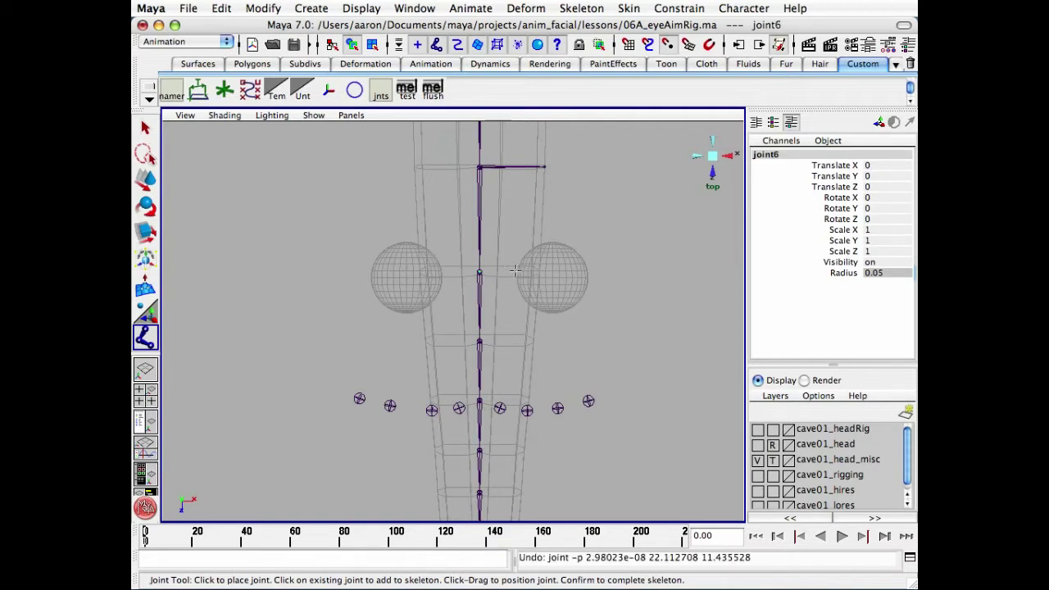
key(q)
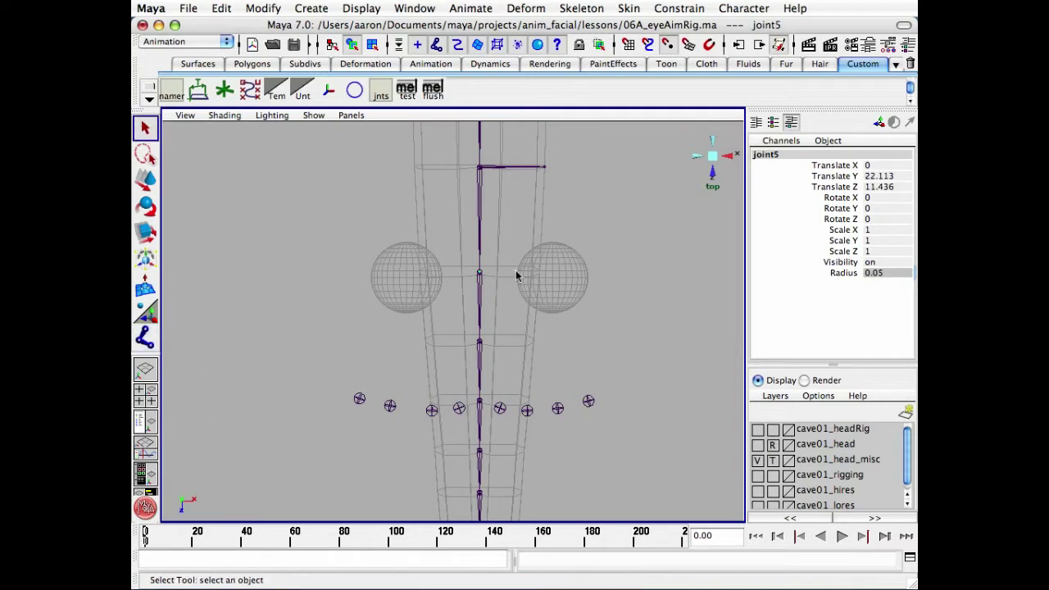
click(517, 277)
key(y)
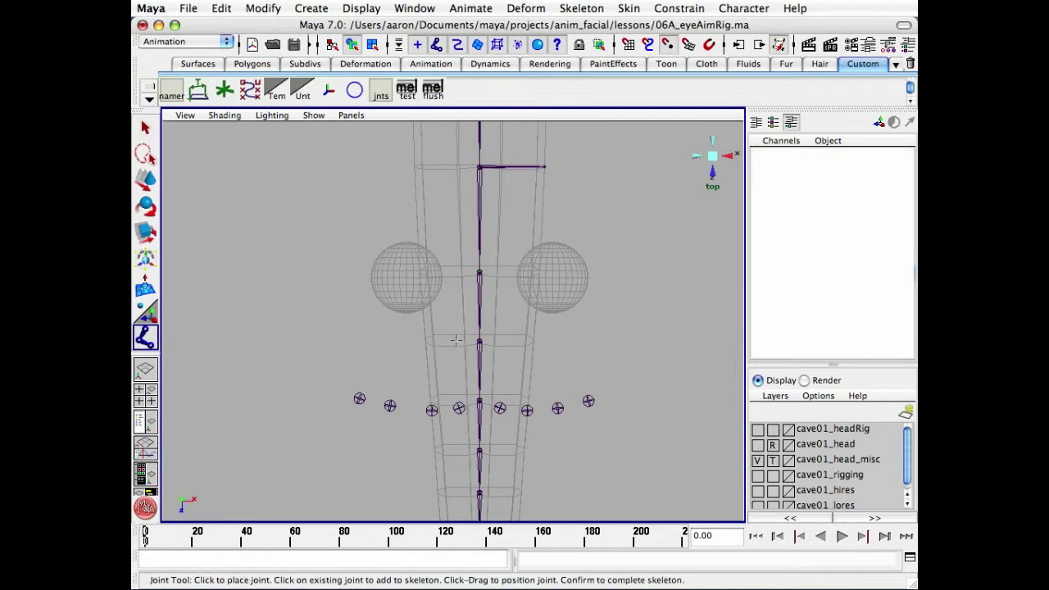
click(490, 282)
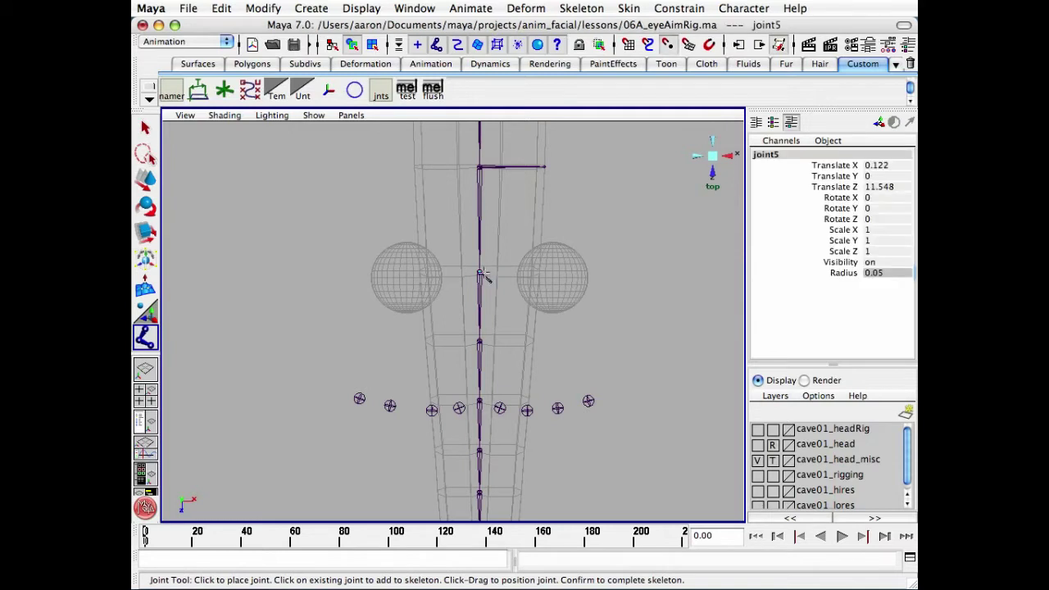
click(484, 273)
key(Return)
key(Delete)
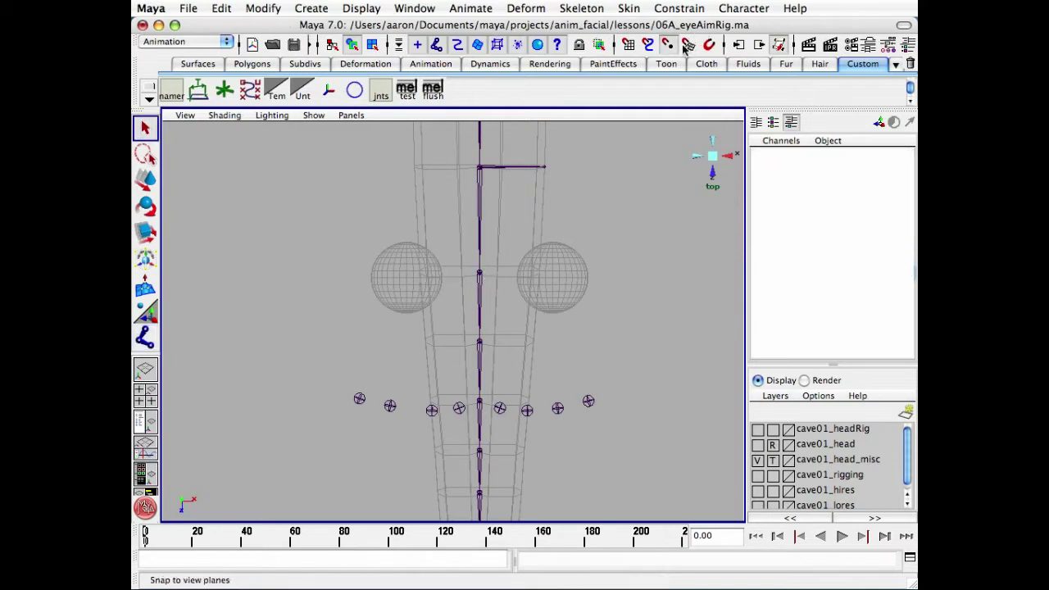
Create a two-joint side chain from the fourth tongue joint straight across to the tongue mesh's +X edge.
click(146, 337)
key(v)
click(483, 274)
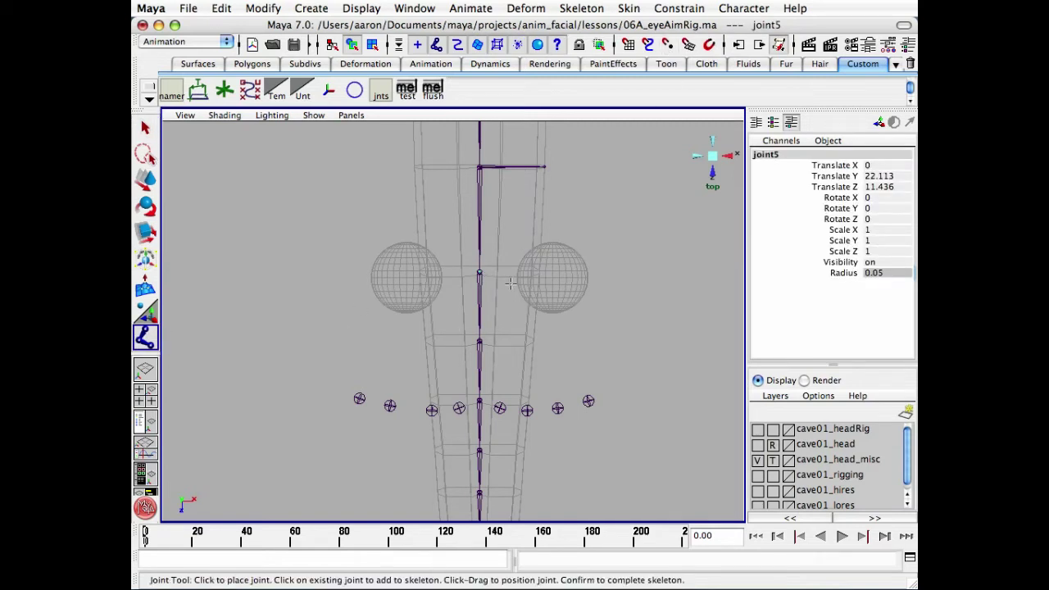
shift+drag(506, 277, 534, 274)
shift+middle_drag(534, 274, 538, 275)
key(q)
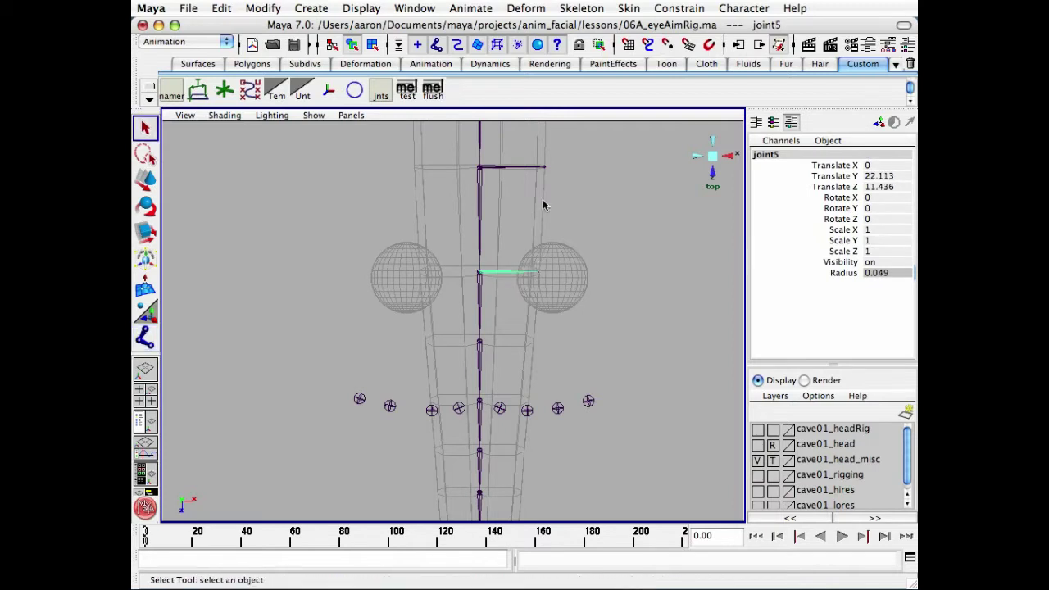
Create a two-joint side chain from the fifth tongue joint straight across to the tongue mesh's +X edge.
alt+middle_drag(567, 347, 598, 302)
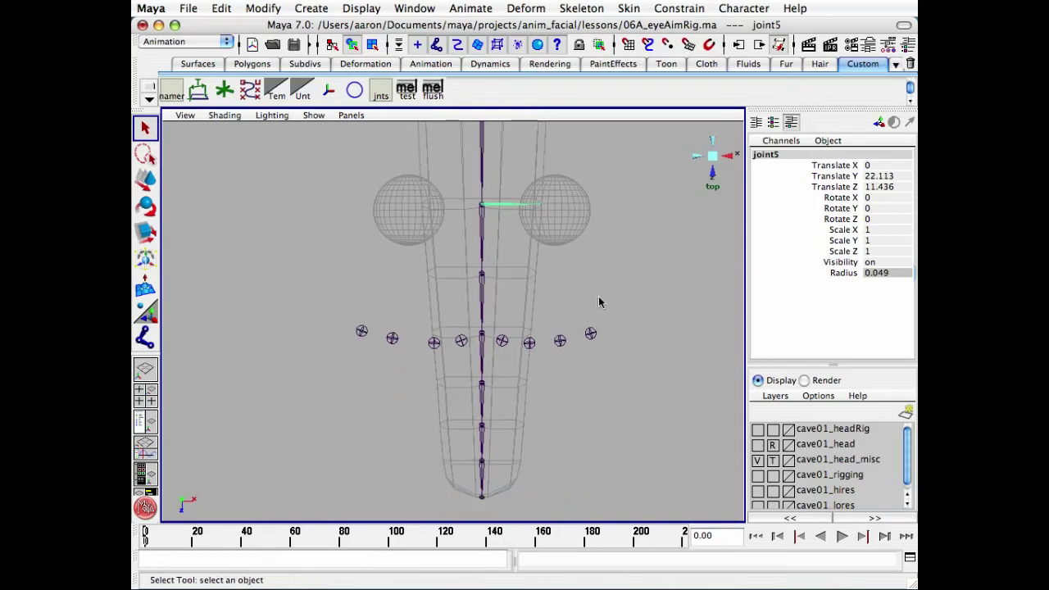
click(598, 302)
key(y)
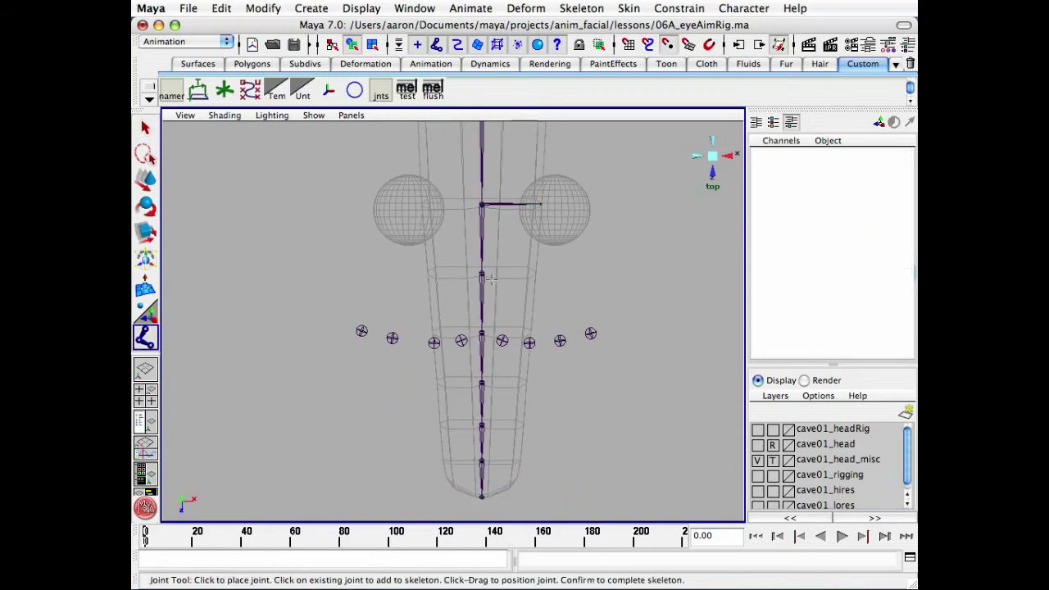
click(490, 273)
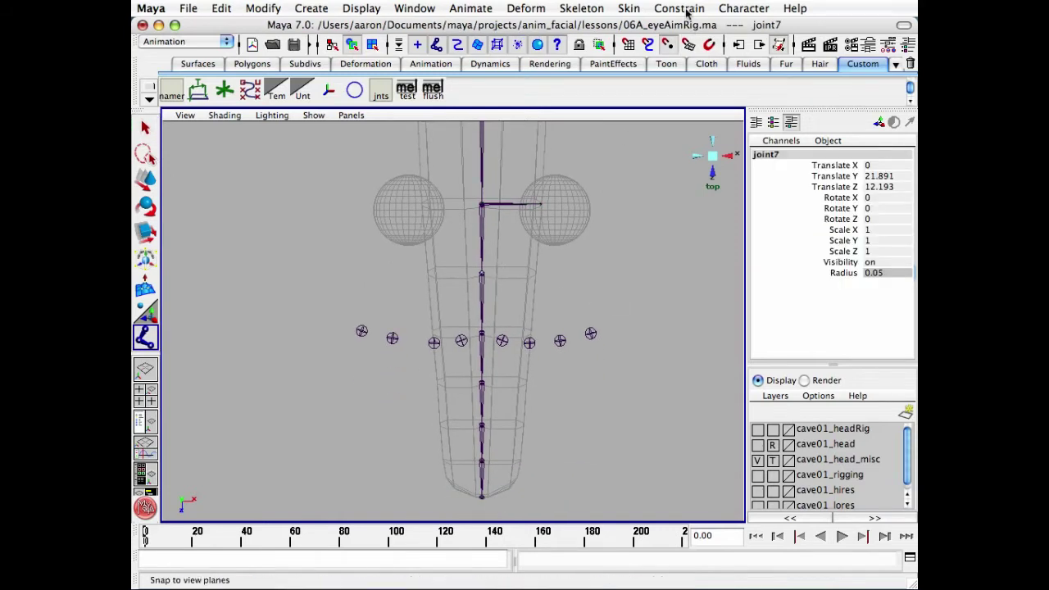
drag(512, 275, 535, 273)
key(q)
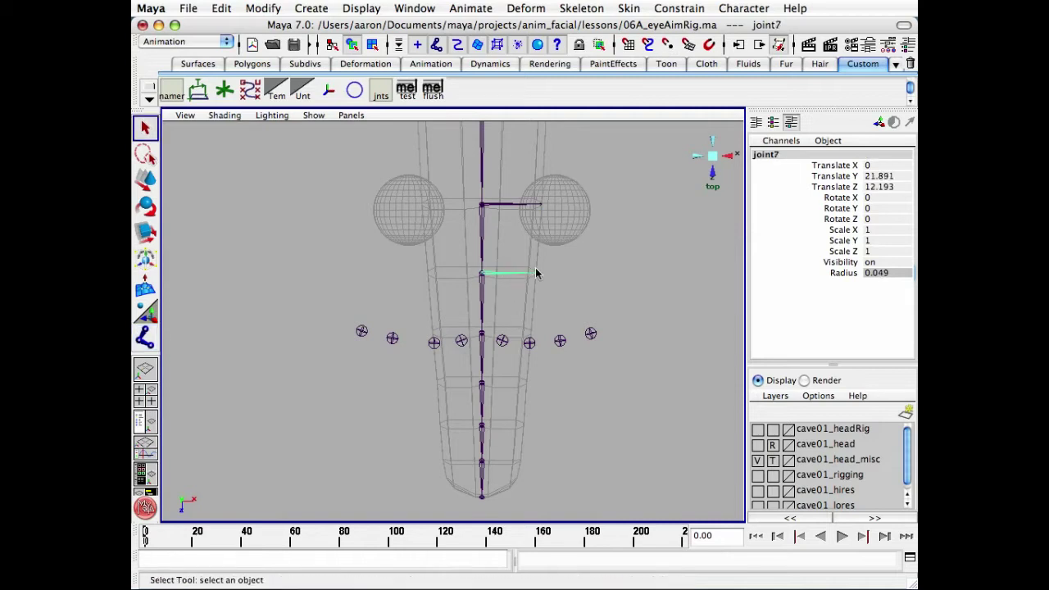
Create a two-joint side chain from the sixth tongue joint straight across to the tongue mesh's +X edge.
click(145, 337)
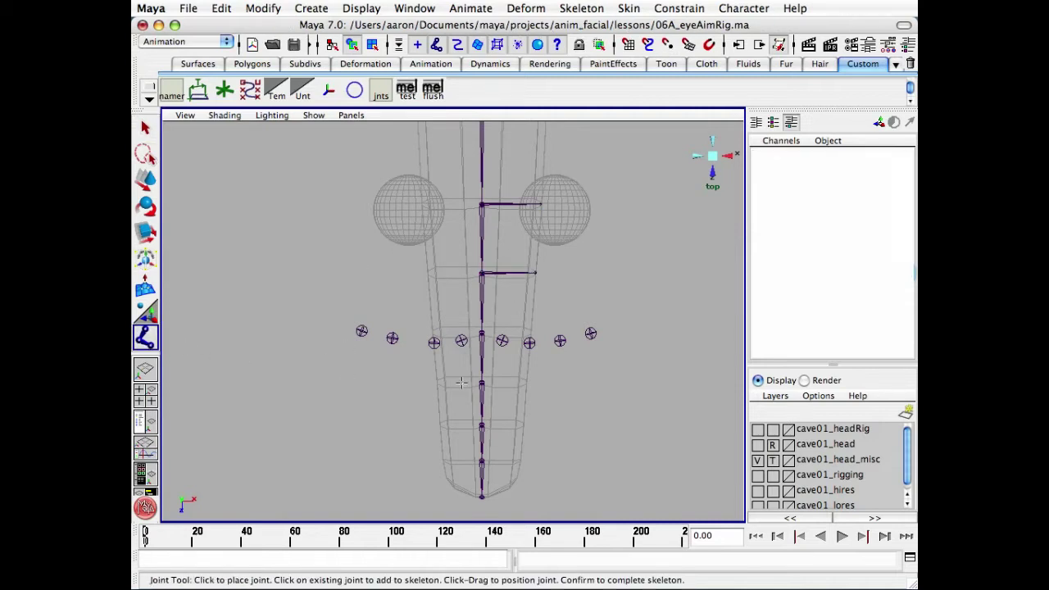
click(498, 330)
key(q)
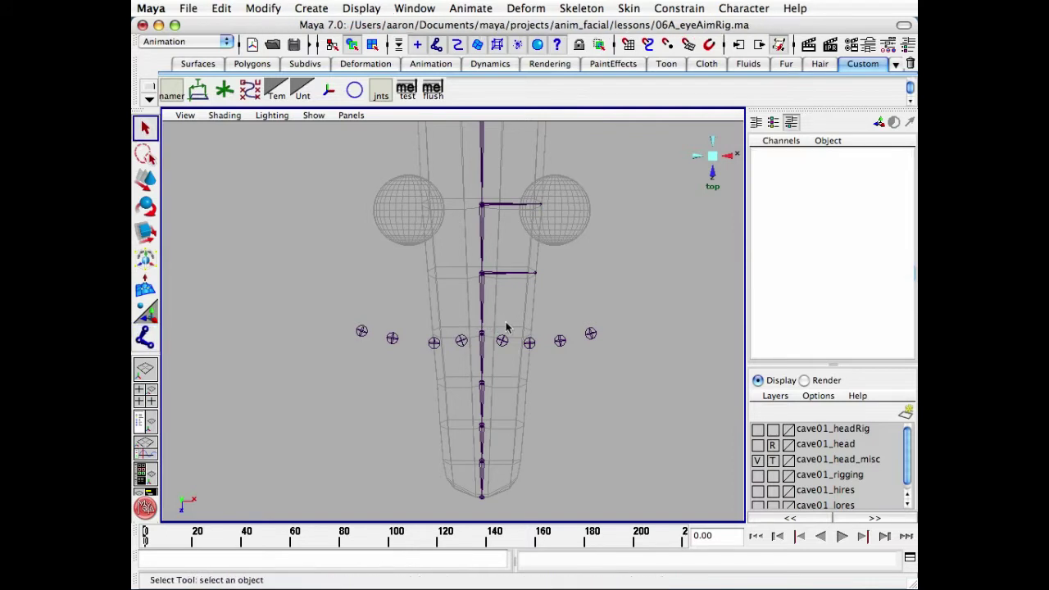
key(y)
key(v)
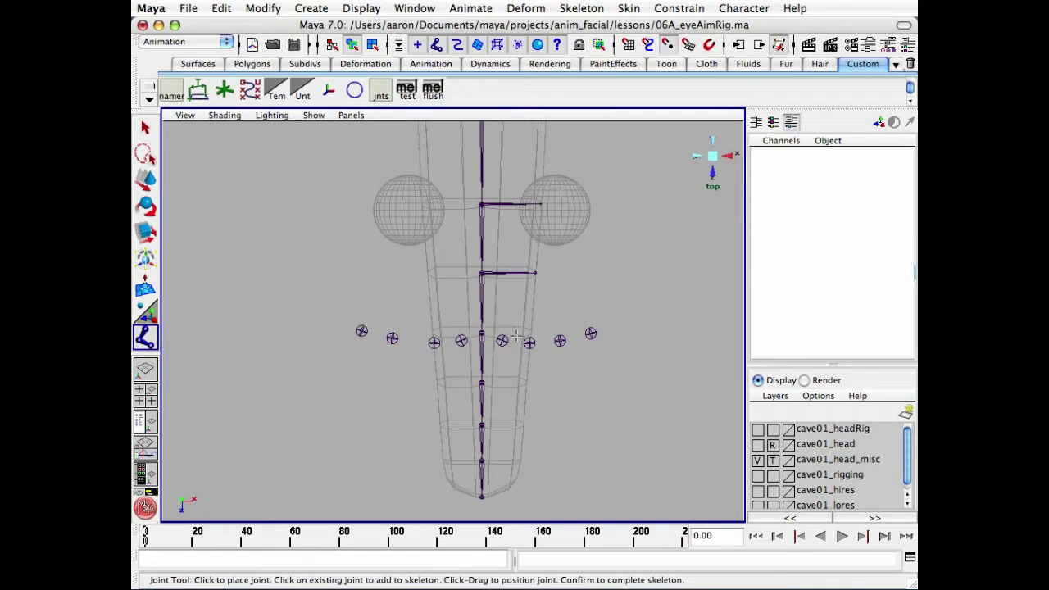
click(488, 331)
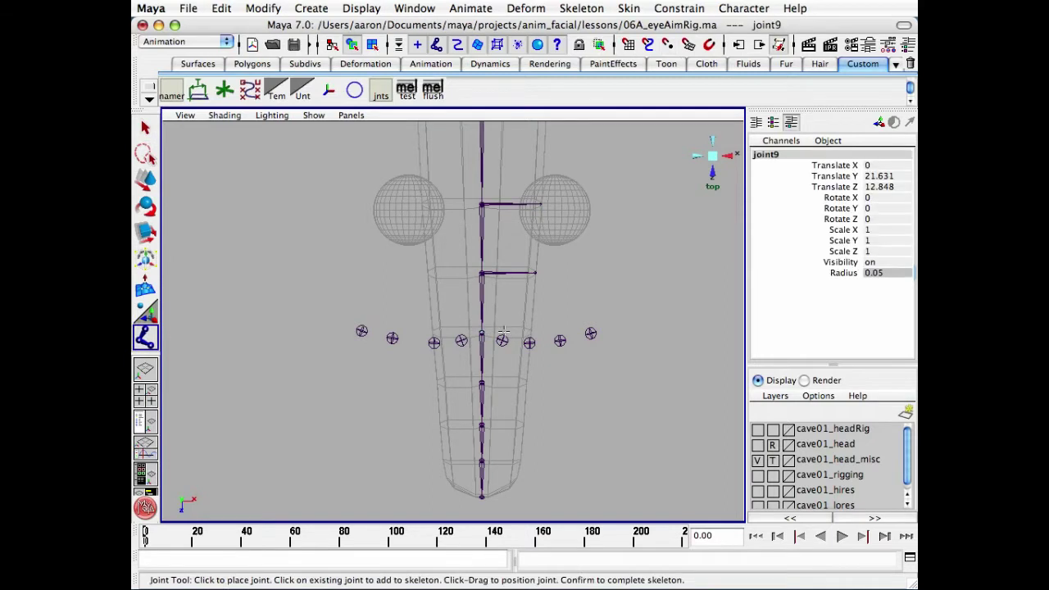
drag(504, 331, 530, 332)
key(Return)
Create a two-joint side chain from the seventh tongue joint straight across to the tongue mesh's +X edge.
key(y)
alt+middle_drag(441, 381, 415, 324)
alt+right_drag(415, 323, 527, 324)
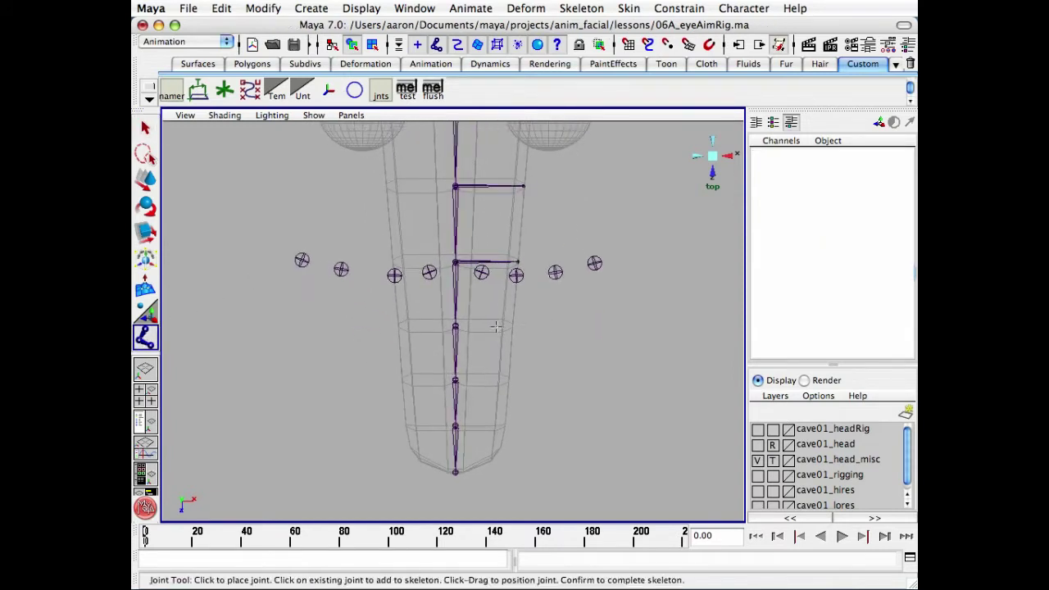
key(v)
click(460, 326)
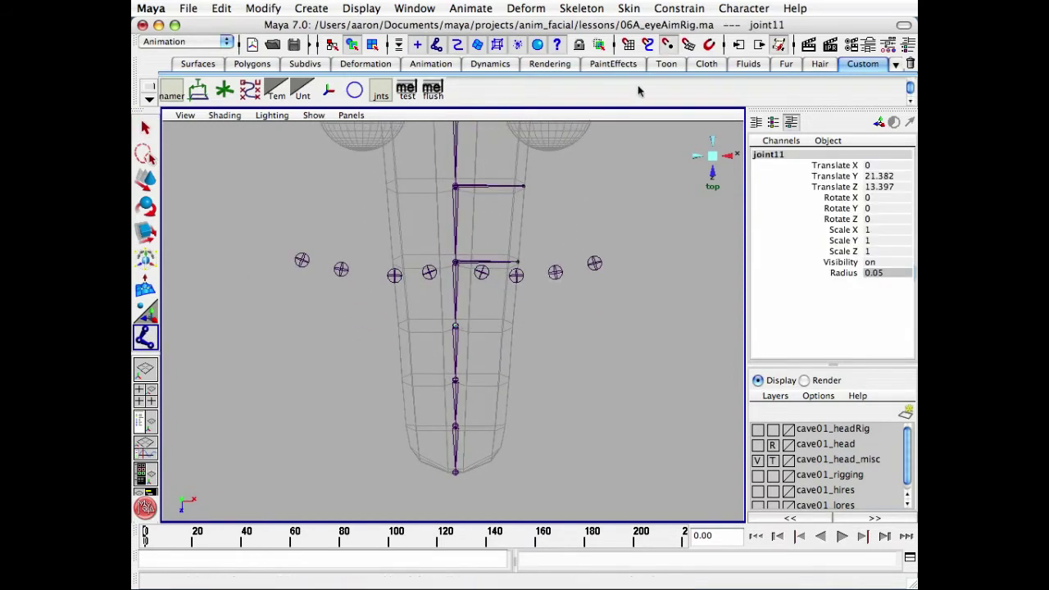
drag(477, 320, 511, 320)
key(Return)
Create a two-joint side chain from the eighth tongue joint straight across to the tongue mesh's +X edge.
click(145, 337)
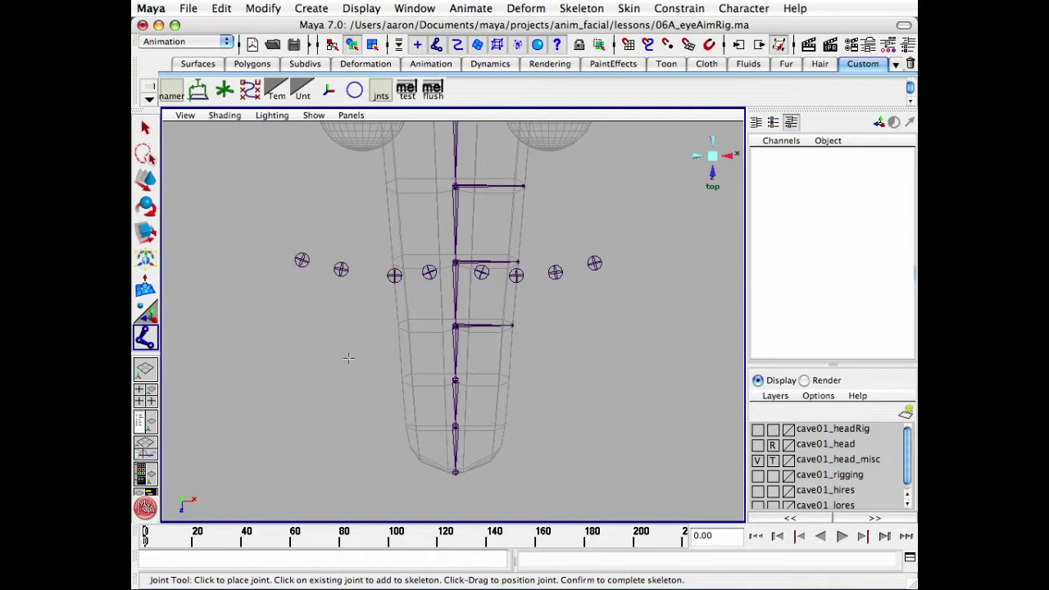
key(v)
click(456, 380)
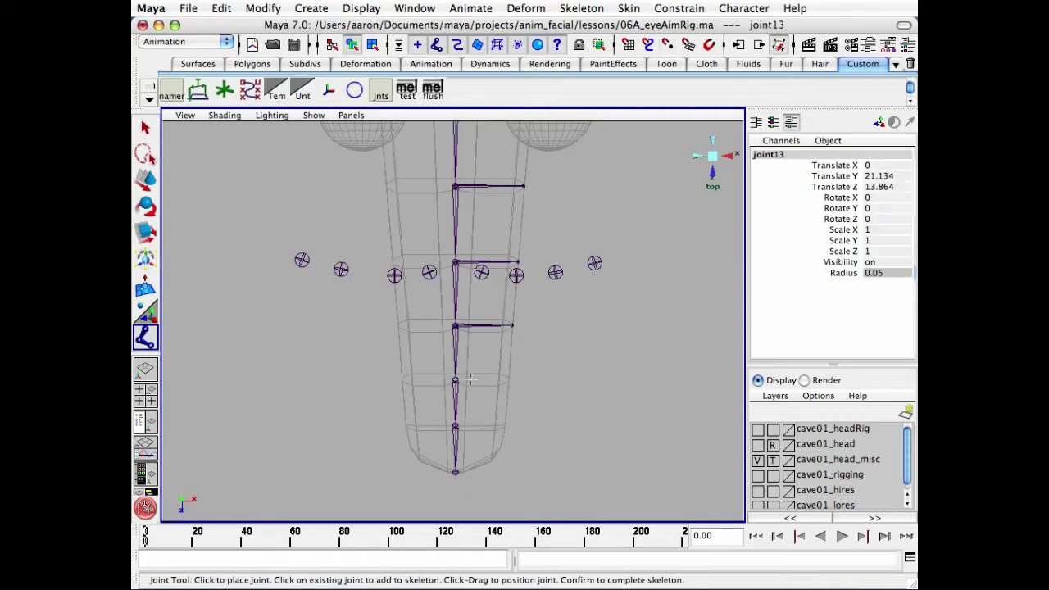
drag(474, 379, 509, 382)
key(Return)
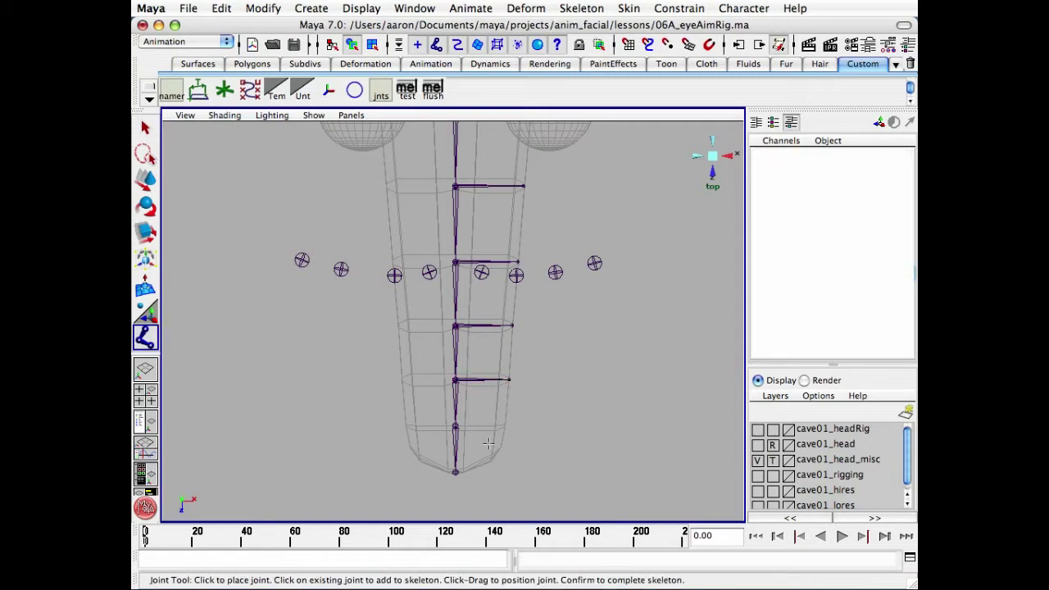
click(462, 426)
click(474, 426)
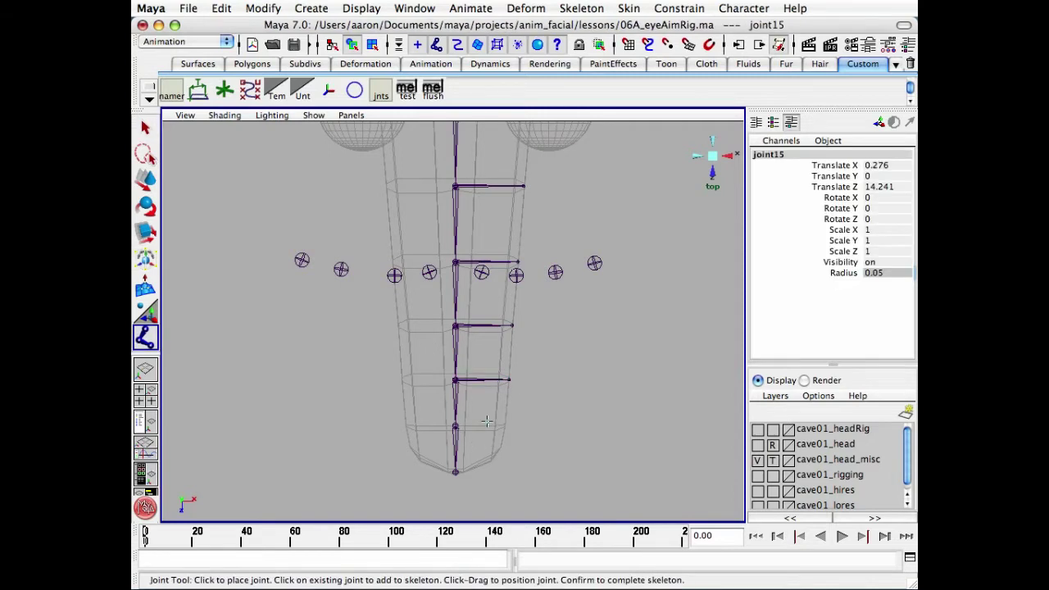
key(q)
key(Delete)
Create a two-joint side chain from the ninth tongue joint straight across to the tongue mesh's +X edge.
key(y)
key(v)
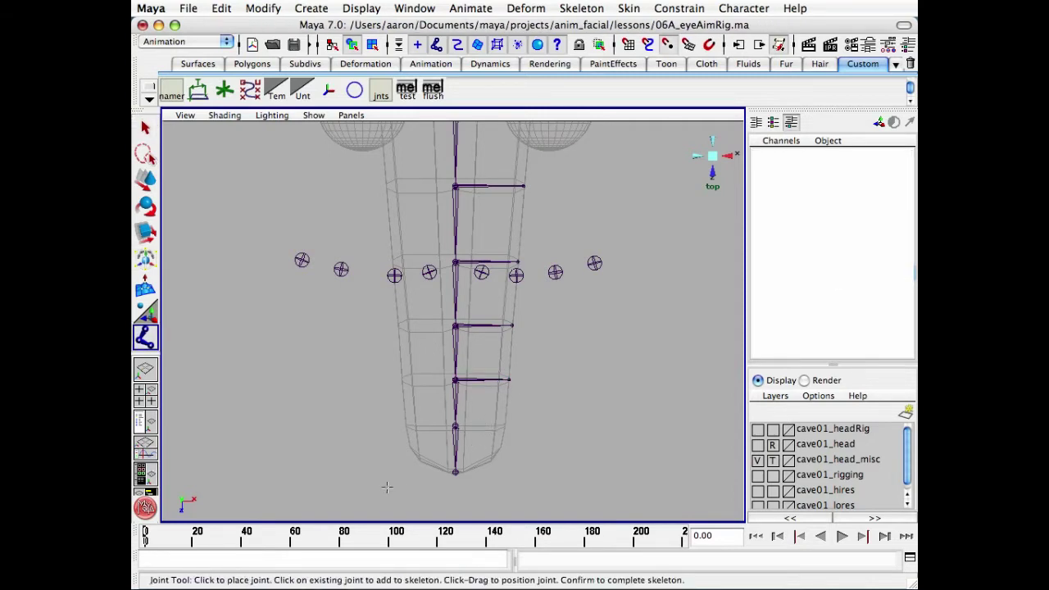
click(463, 427)
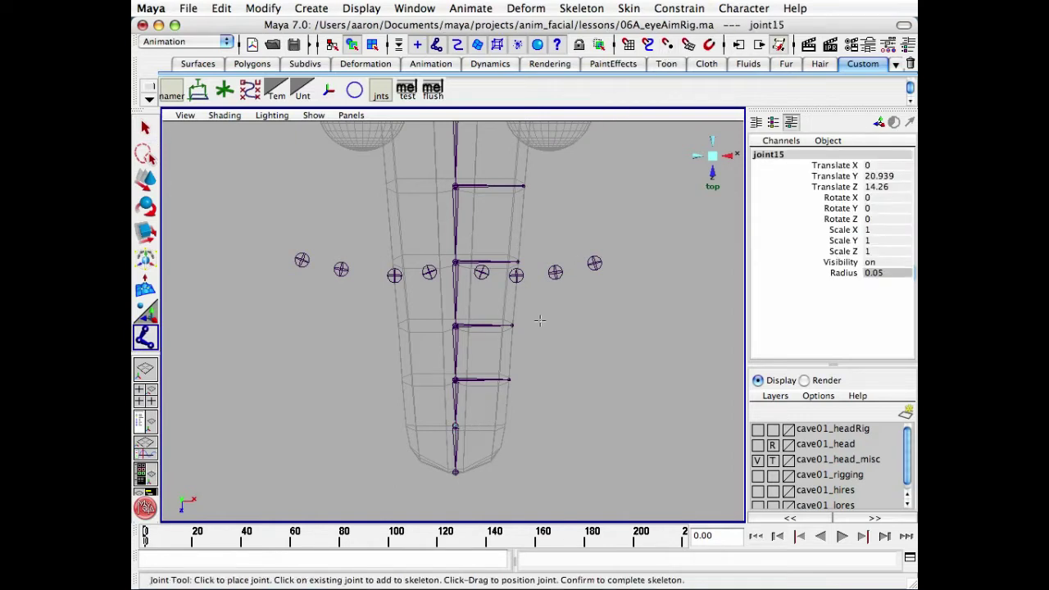
drag(481, 422, 503, 427)
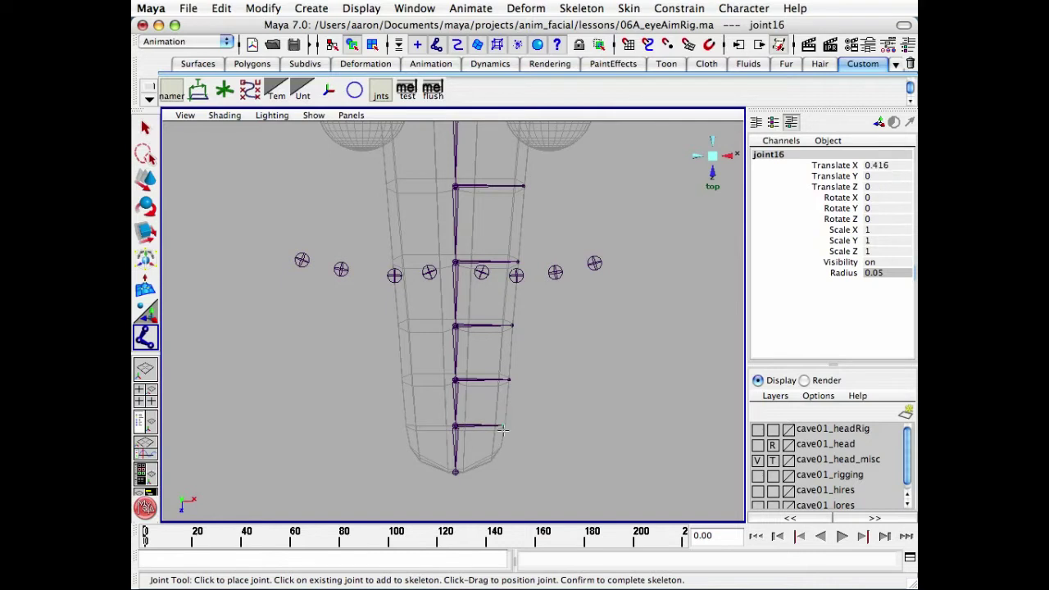
key(q)
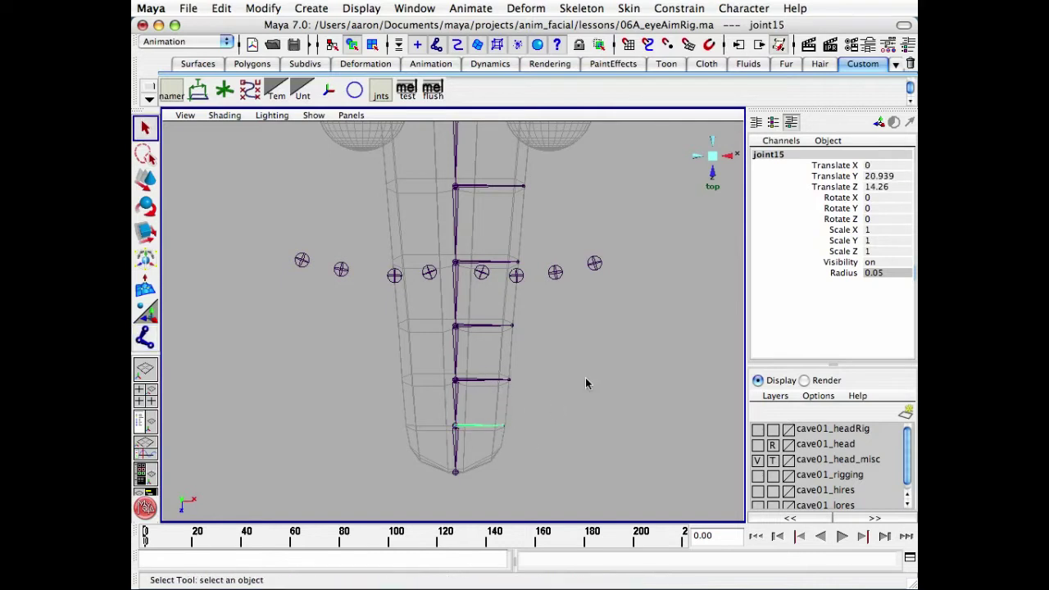
Set the radius of the base joints of the seven side chains nearest the tongue tip to 0.1.
shift+click(477, 379)
shift+click(474, 324)
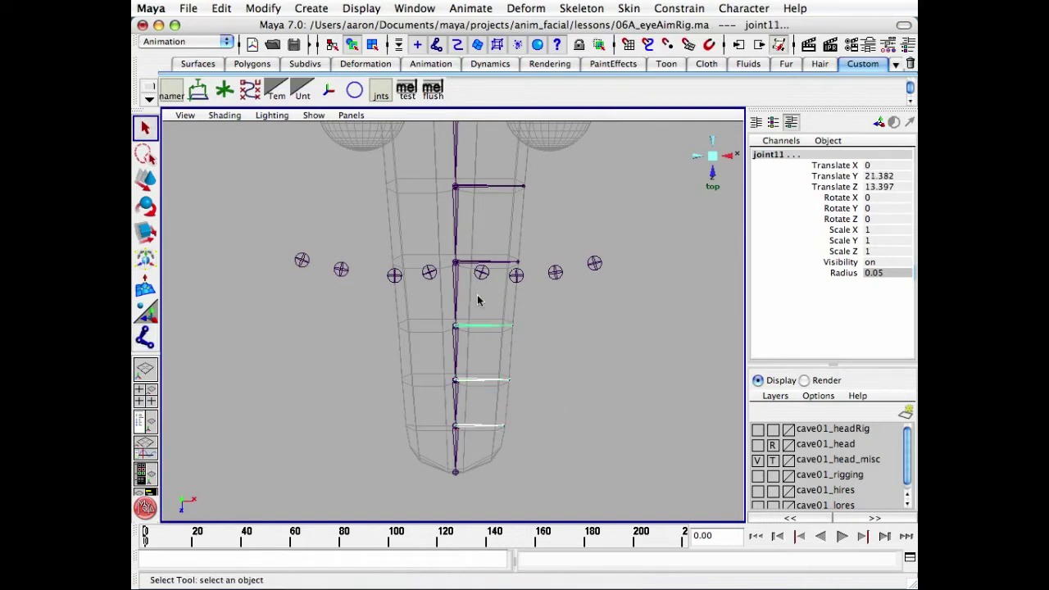
shift+click(472, 263)
shift+click(486, 184)
alt+right_drag(638, 256, 516, 239)
alt+middle_drag(517, 240, 515, 339)
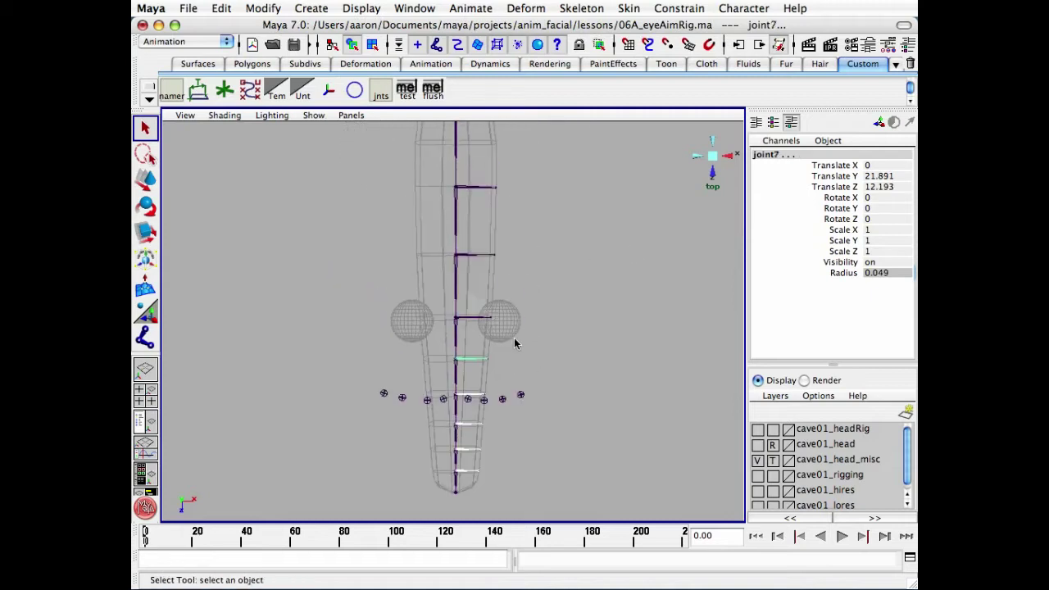
shift+click(470, 319)
shift+click(474, 255)
alt+middle_drag(477, 203, 492, 289)
click(884, 274)
text(0.1)
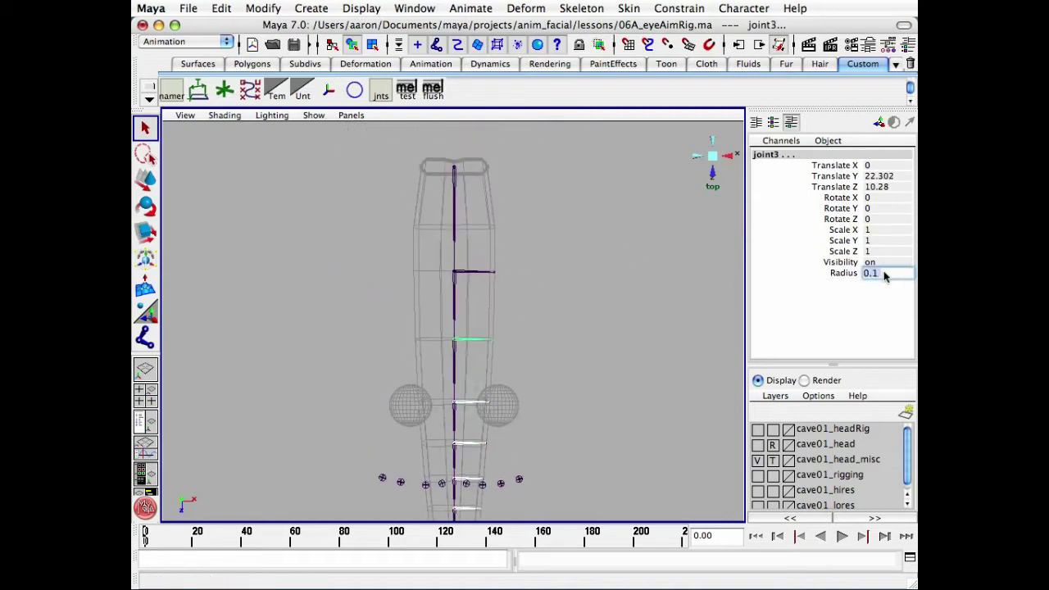
key(Return)
Set the radius of the outer end joints of those same seven side chains to 0.1.
key(Down)
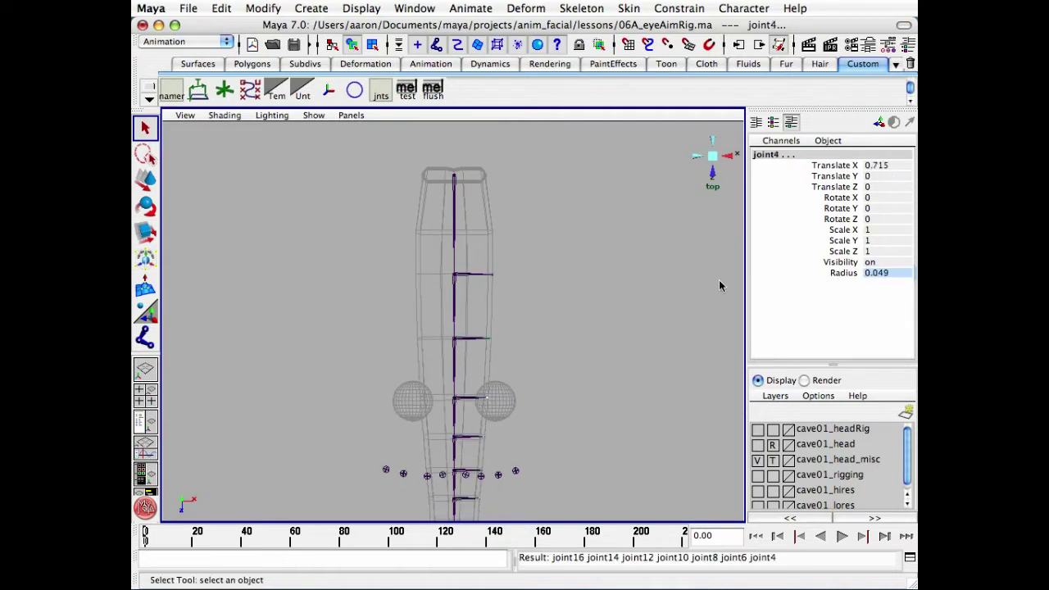
click(873, 274)
text(0.1)
key(Return)
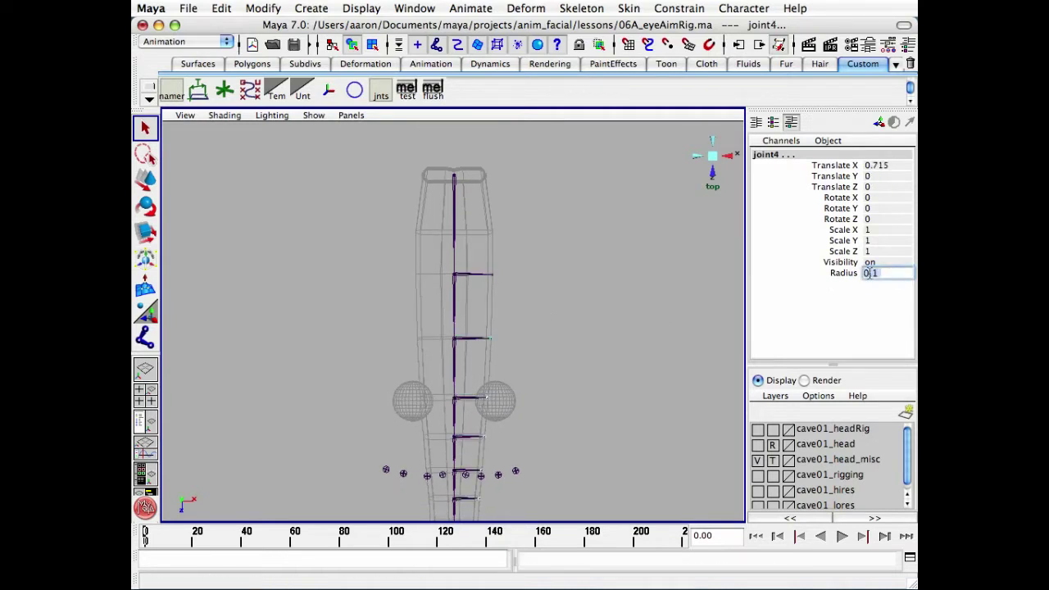
Set the radius of the outer end joint of the rearmost side chain to 0.1.
click(494, 281)
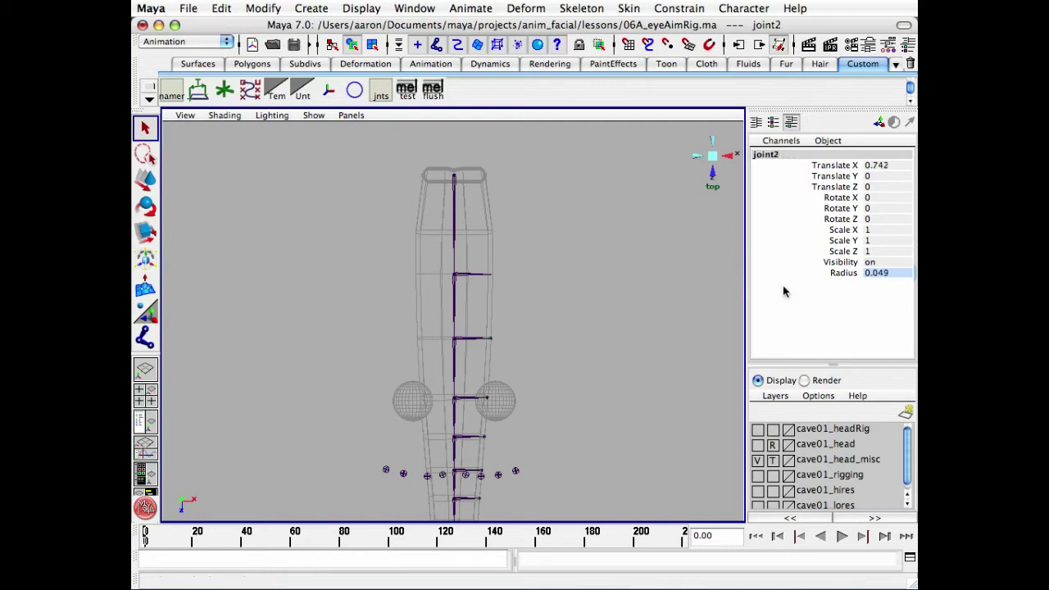
click(886, 274)
text(0.1)
key(Return)
alt+right_drag(449, 367, 422, 354)
alt+middle_drag(423, 354, 407, 302)
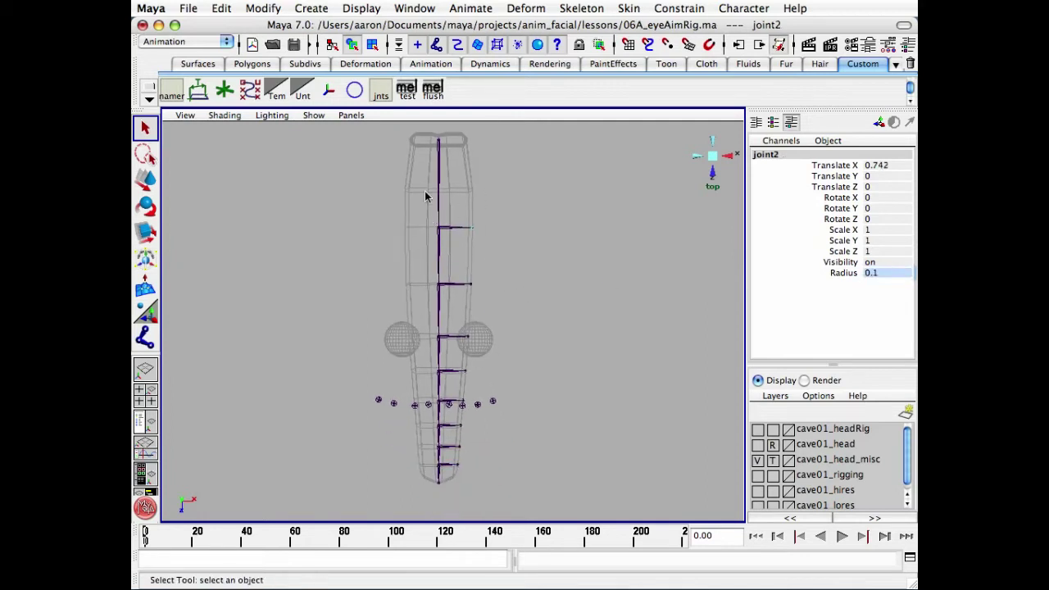
shift+click(453, 373)
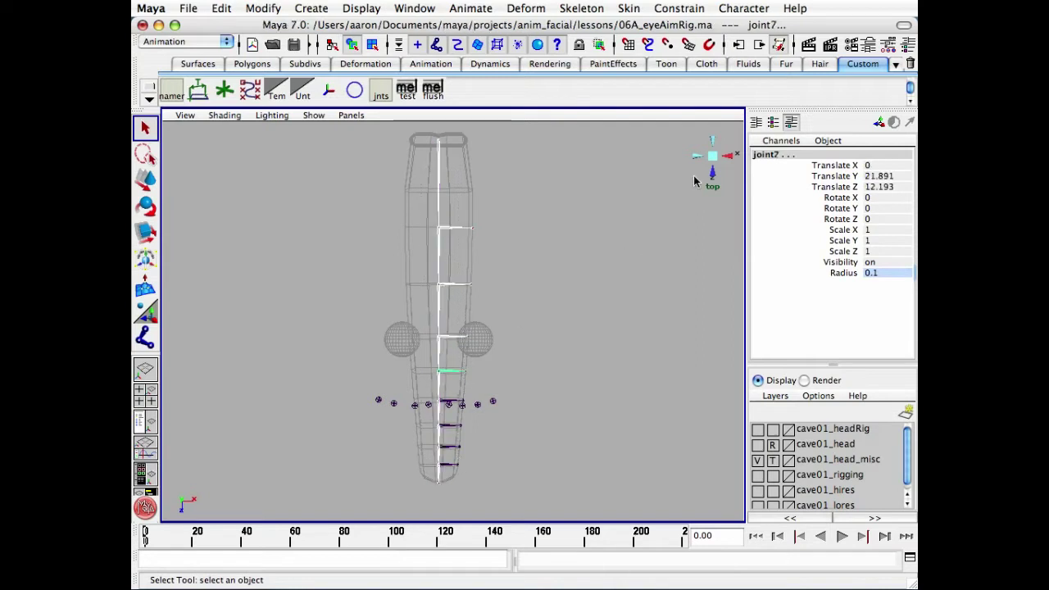
Rename the hierarchies of all eight side chains, selected by their base joints, replacing "joint" with "cave01_l_tongue0".
click(712, 157)
alt+drag(573, 283, 500, 309)
alt+right_drag(499, 309, 561, 317)
alt+drag(561, 318, 549, 269)
click(494, 233)
shift+click(477, 261)
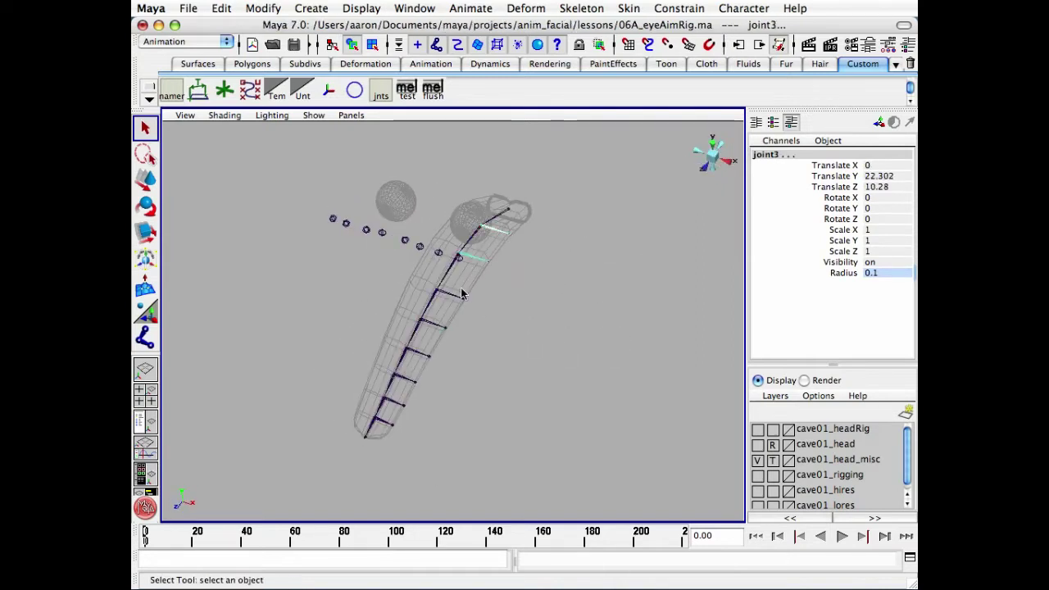
shift+click(456, 297)
shift+click(438, 328)
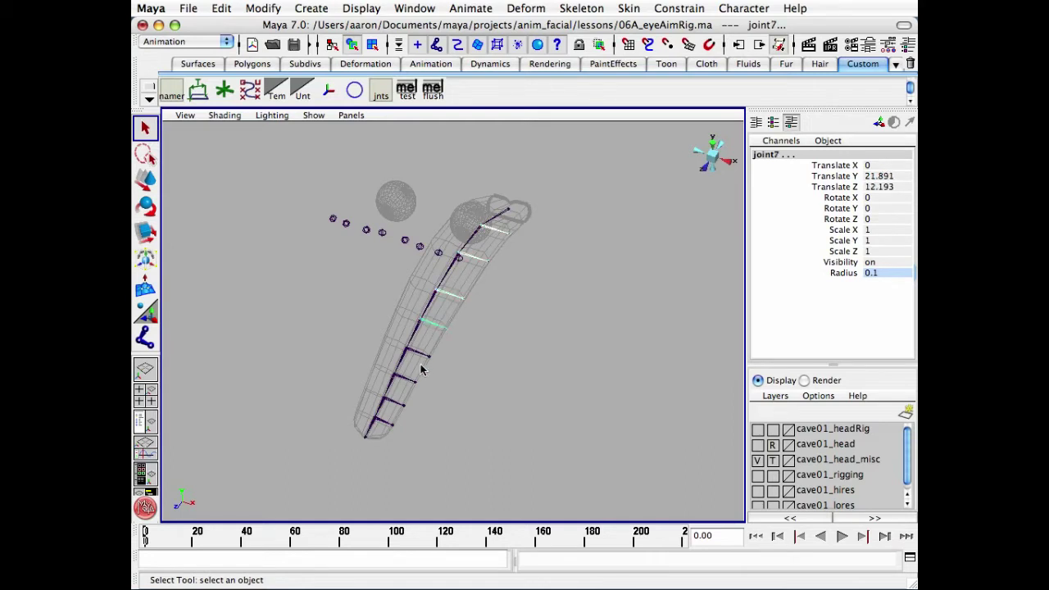
shift+click(419, 355)
shift+click(405, 378)
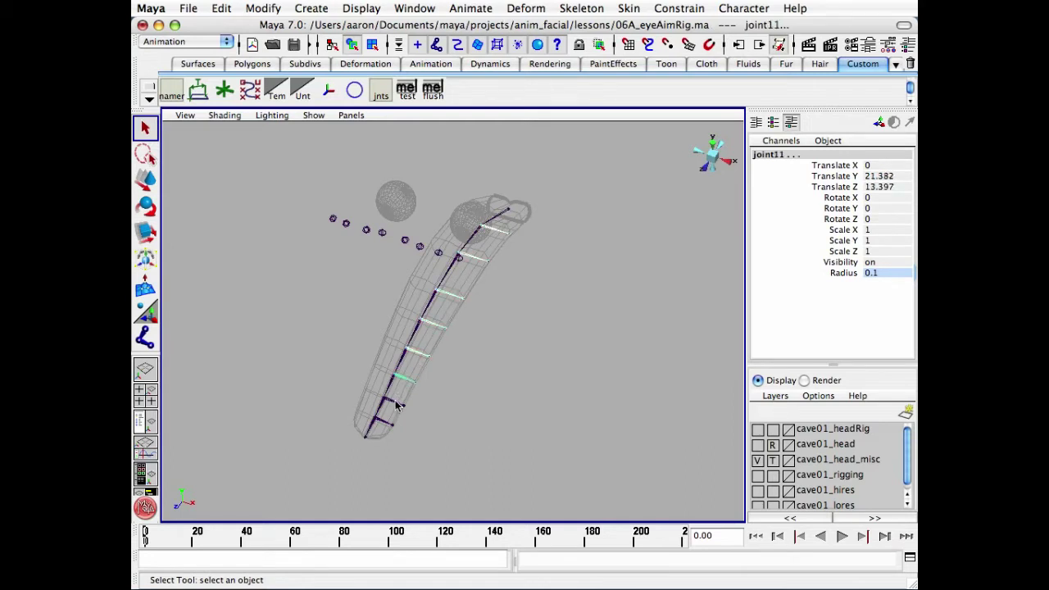
shift+click(393, 403)
shift+click(381, 421)
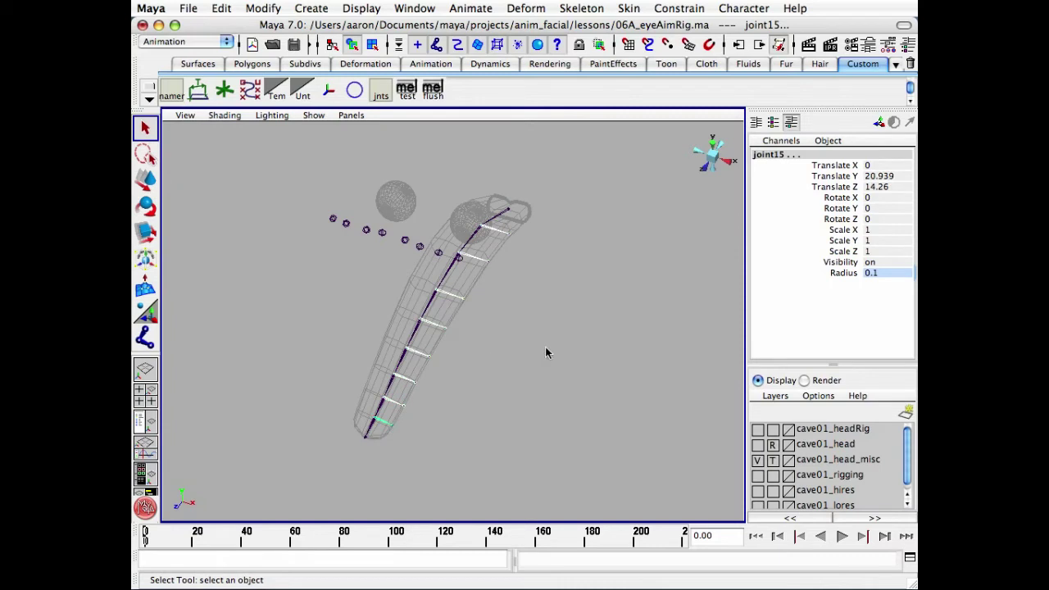
alt+drag(546, 348, 546, 345)
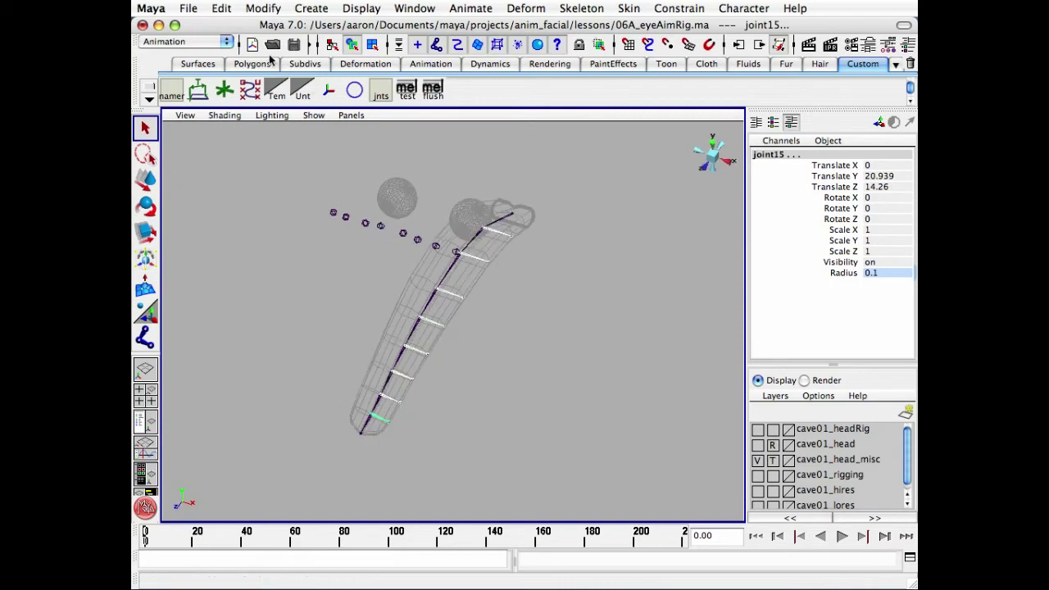
click(258, 10)
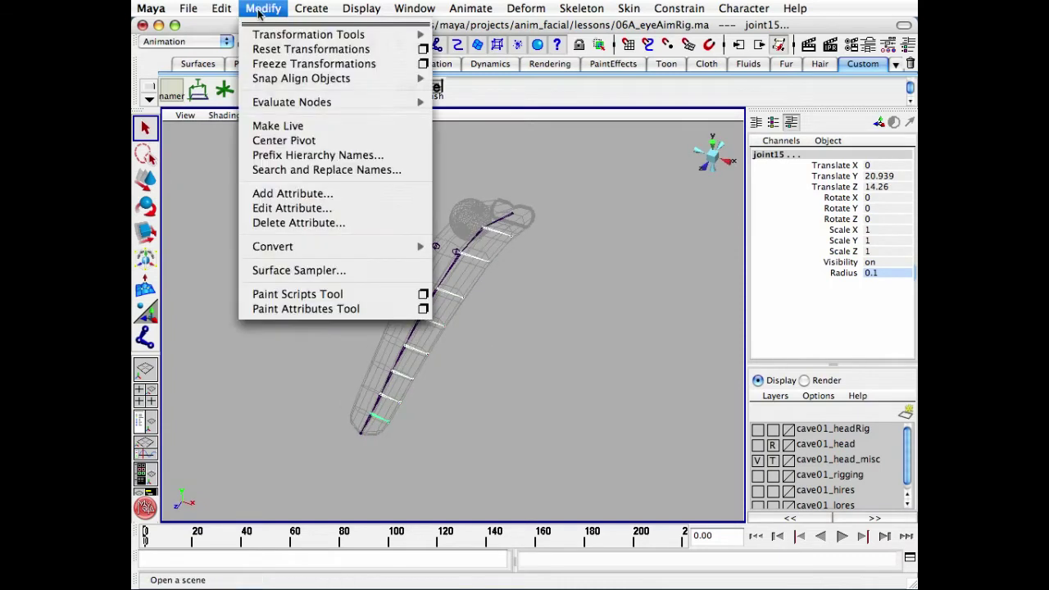
click(299, 169)
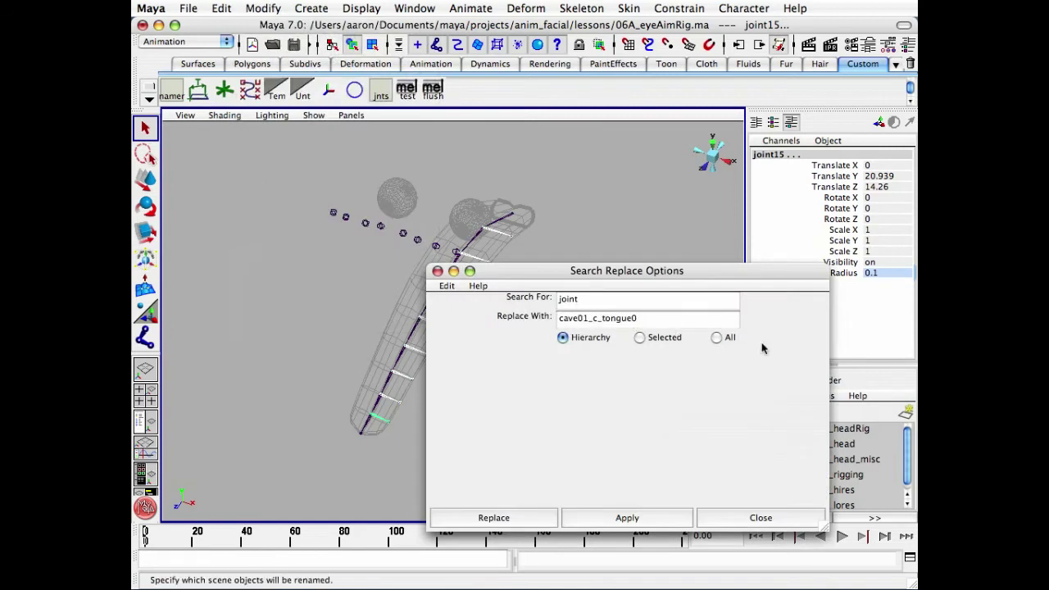
click(594, 321)
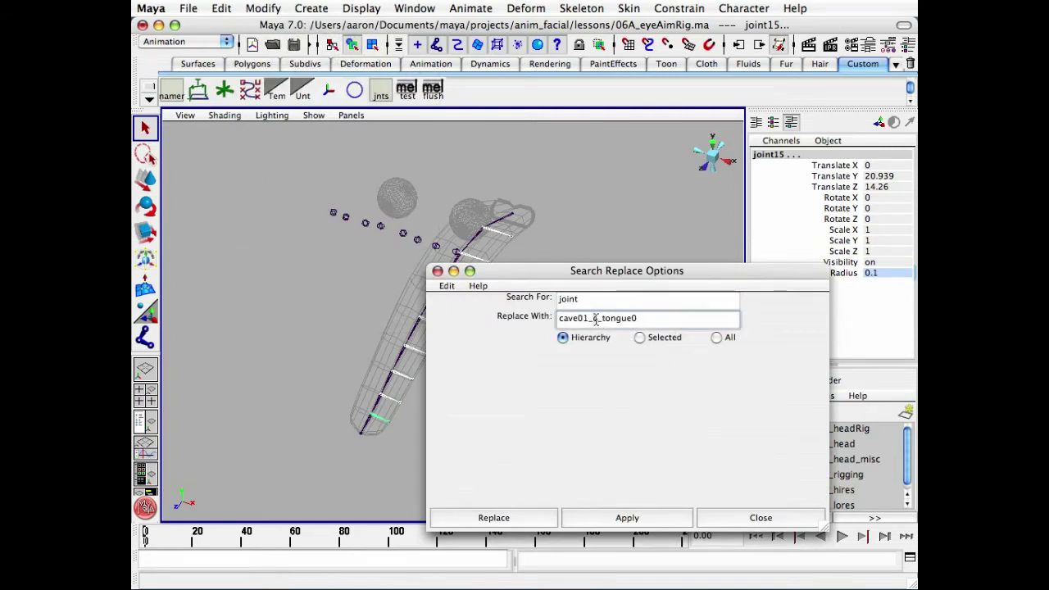
key(BackSpace)
text(l)
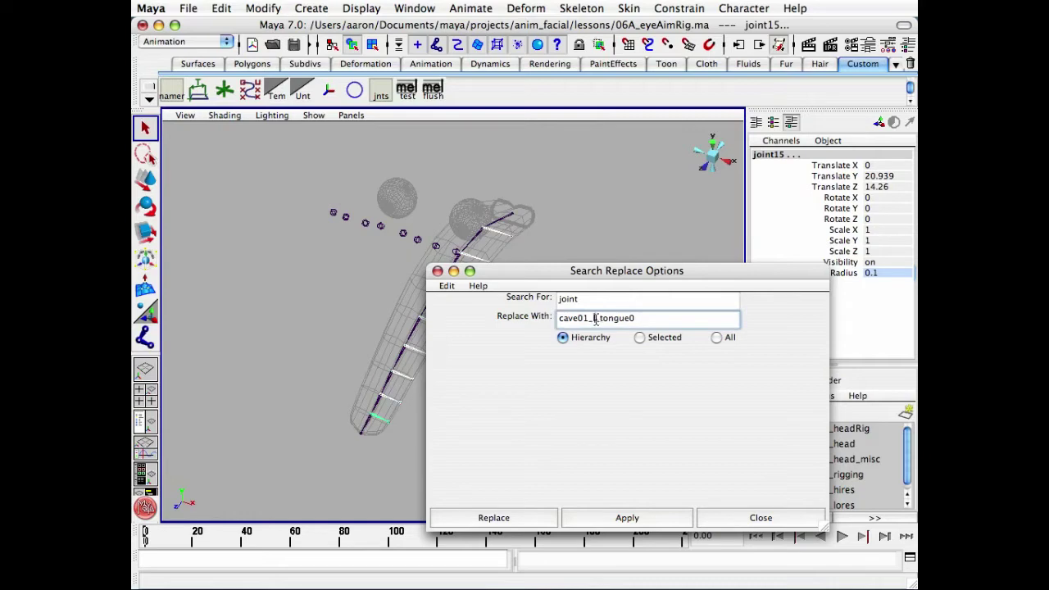
click(494, 518)
Mirror the rearmost side chain across the YZ plane with the Behavior function, replacing "_l_" with "_r_" in the names.
alt+drag(487, 267, 525, 295)
alt+right_drag(524, 295, 530, 343)
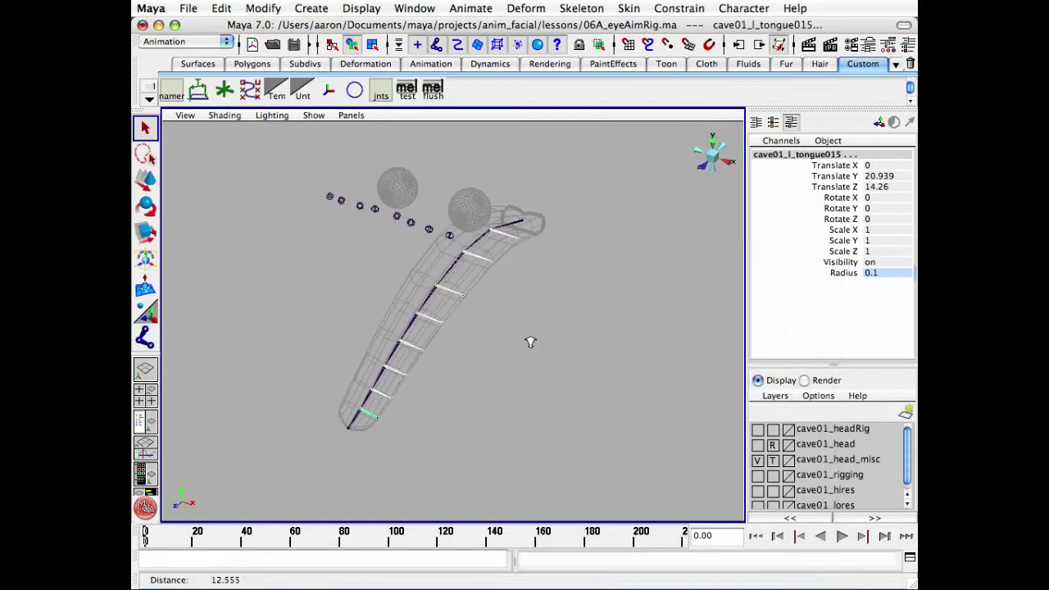
alt+drag(530, 343, 533, 230)
click(549, 347)
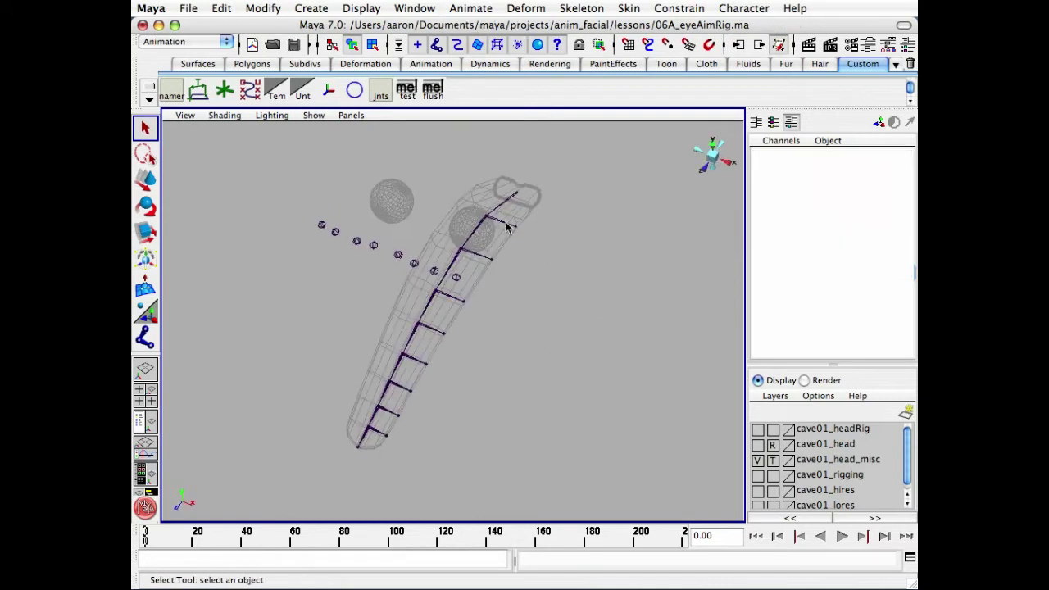
click(507, 224)
key(space)
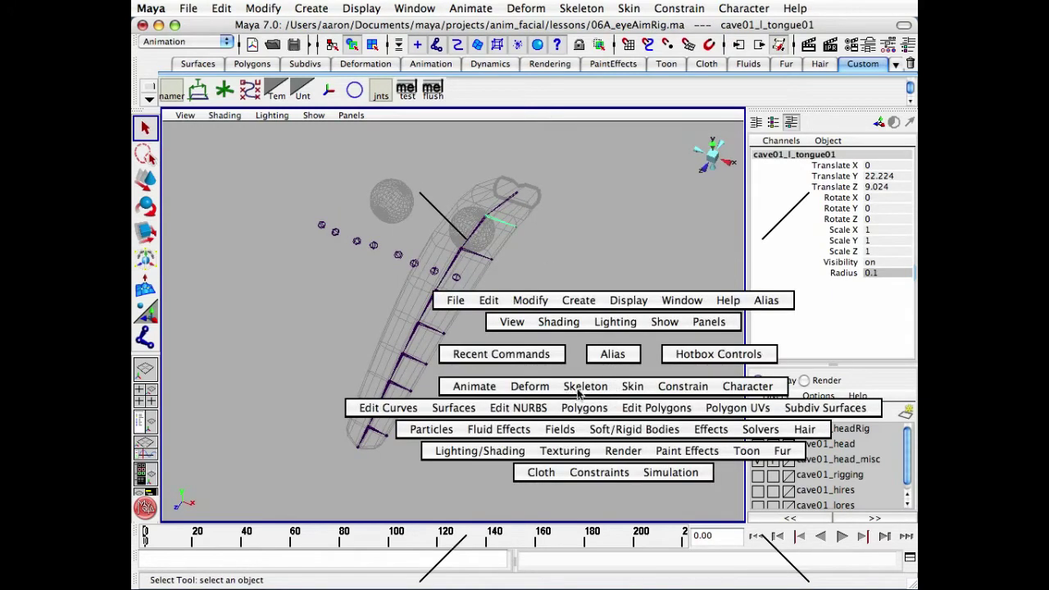
click(582, 390)
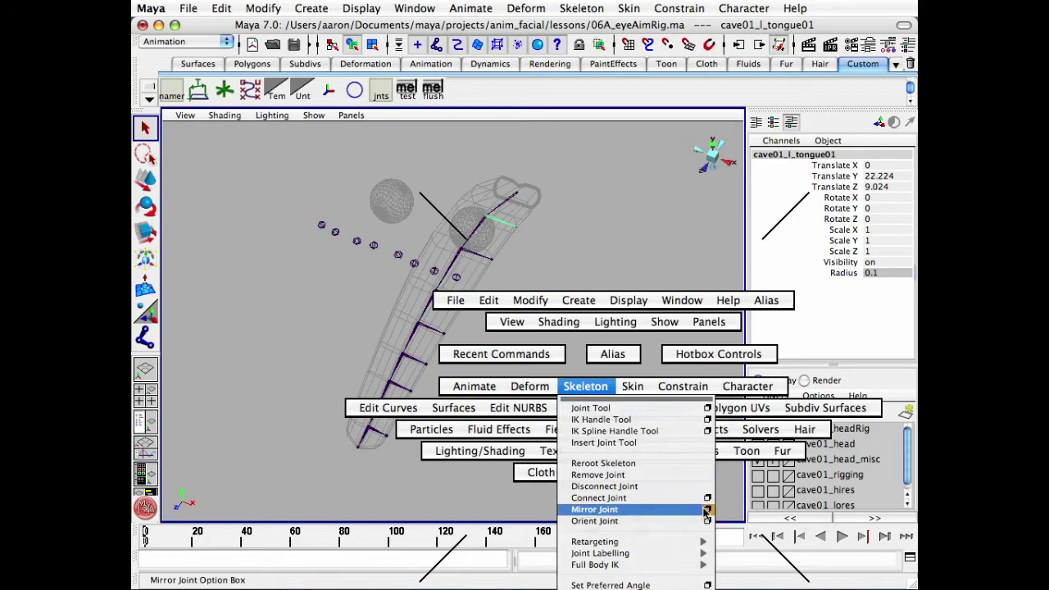
click(706, 510)
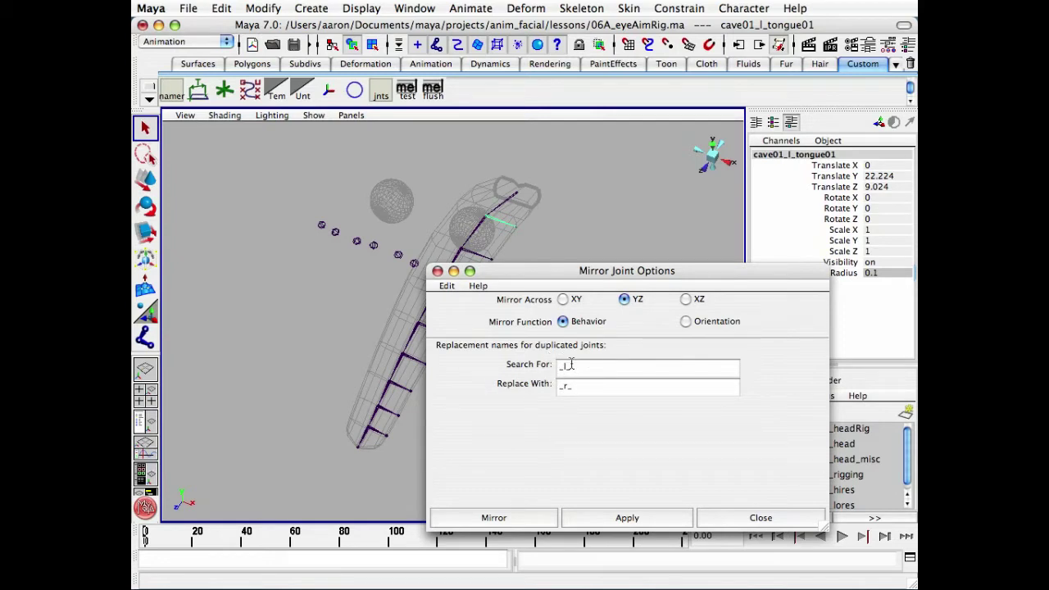
click(608, 518)
Mirror the second side chain from the rear to the opposite side with the same mirror and renaming settings.
drag(823, 527, 820, 447)
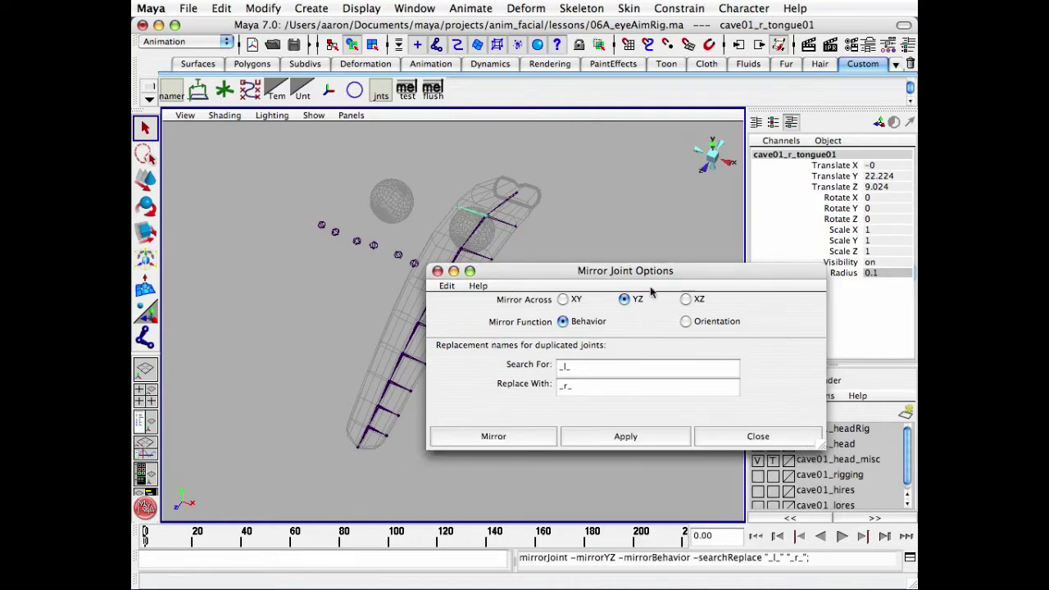
drag(546, 275, 612, 378)
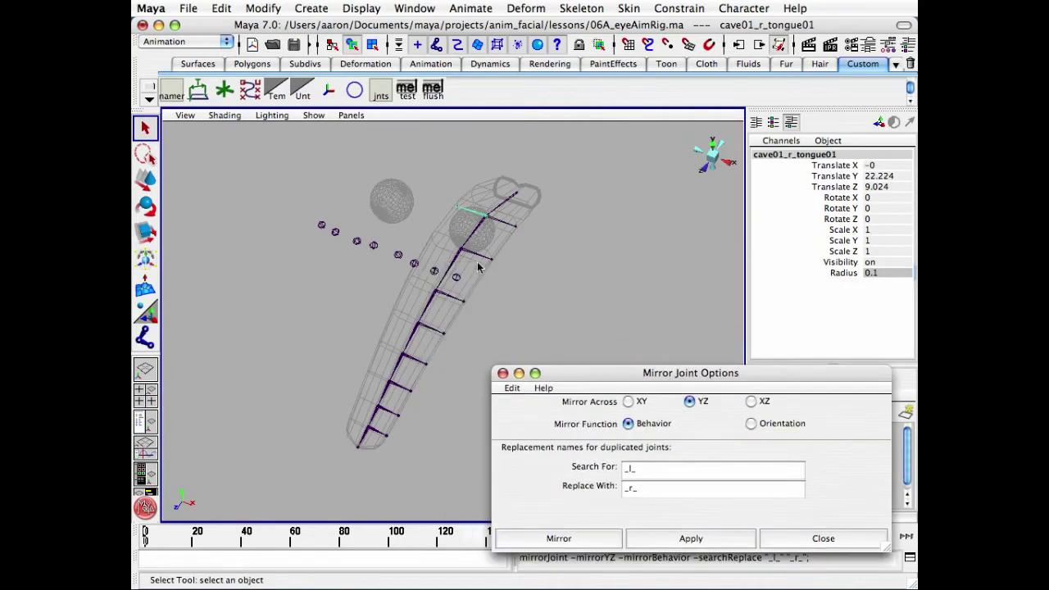
click(483, 285)
key(g)
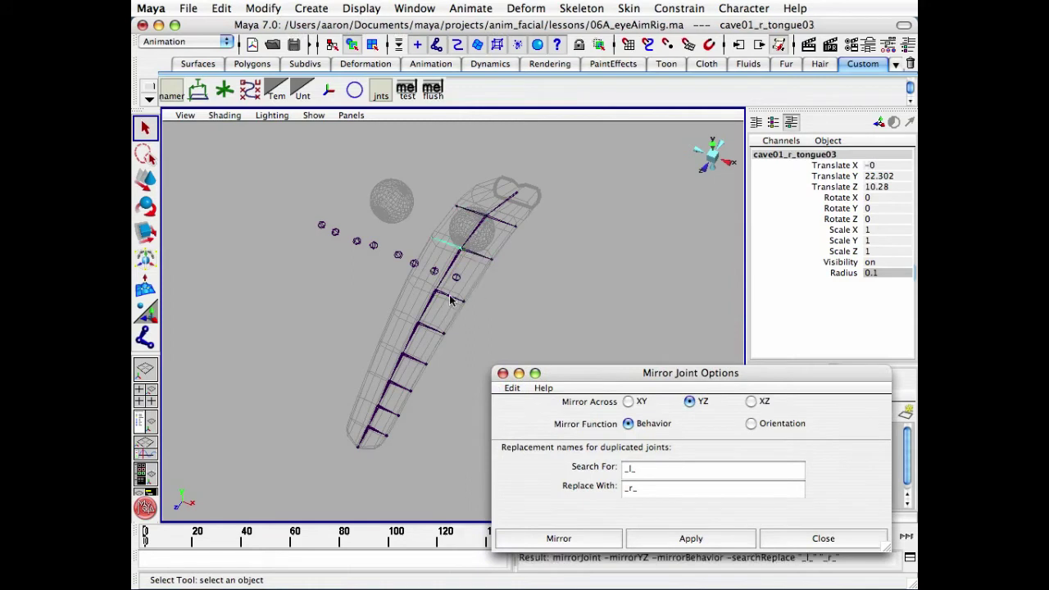
Mirror the remaining six side chains to the opposite side with the same settings and close the mirror options.
drag(450, 293, 430, 344)
key(g)
key(g)
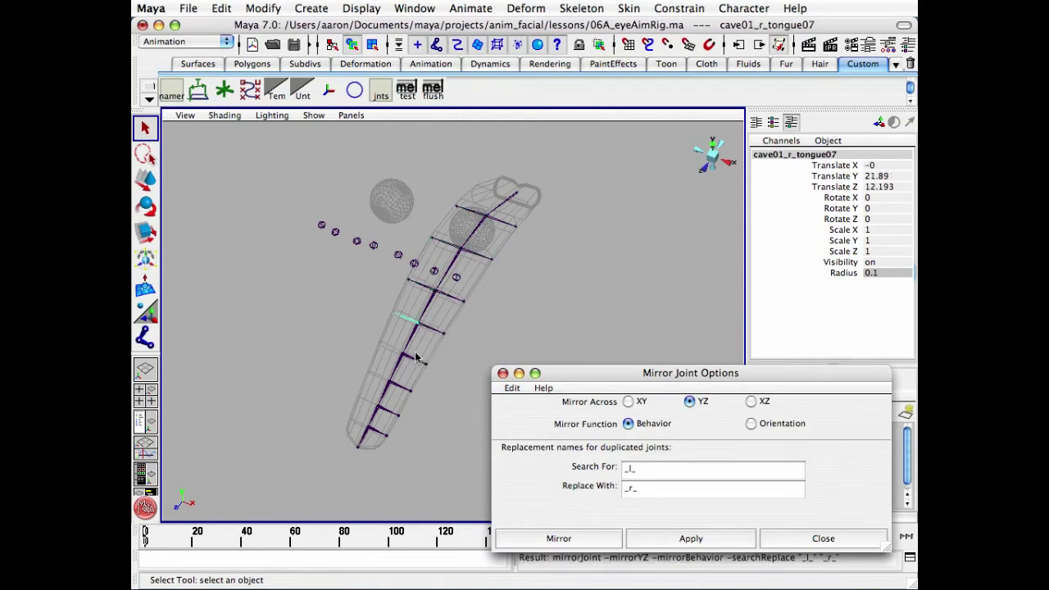
click(416, 359)
key(g)
click(402, 387)
key(g)
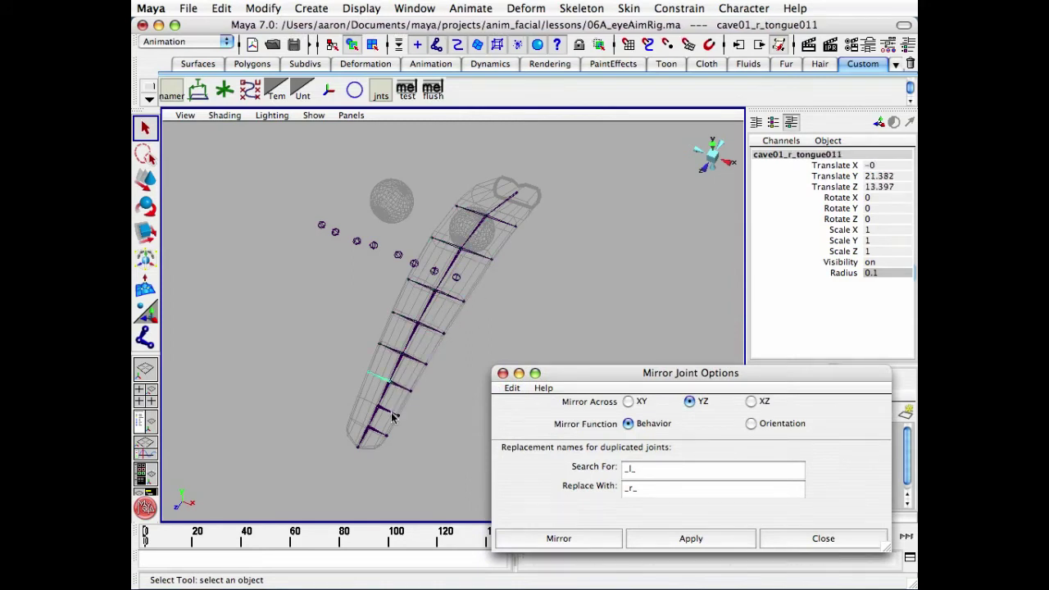
click(381, 408)
key(g)
click(360, 422)
key(g)
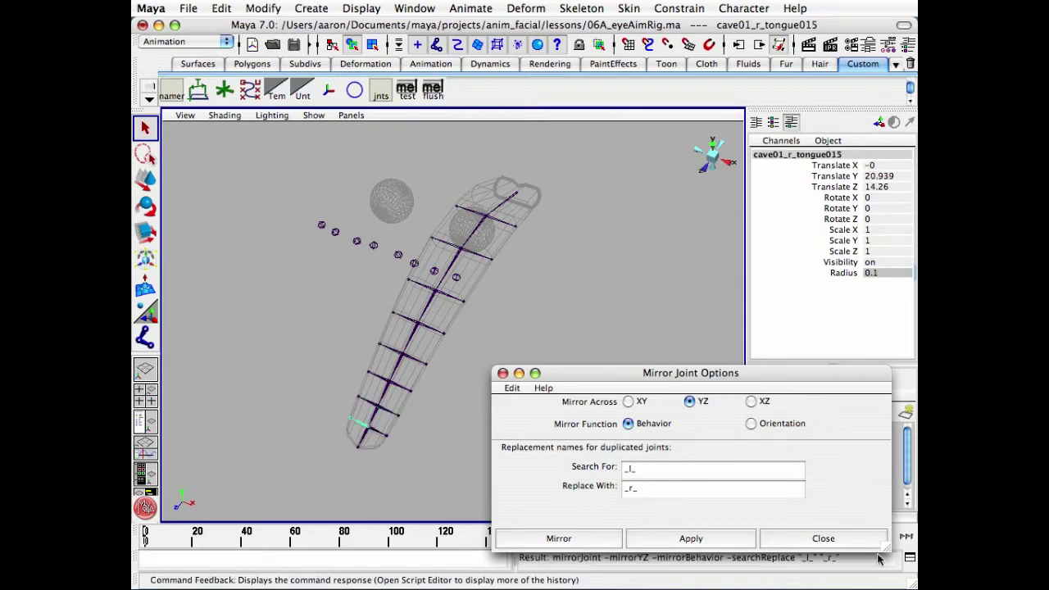
click(824, 538)
Parent the rearmost left and right side chains to the central joint cave01_c_tongue02_jnt.
alt+drag(551, 387, 516, 370)
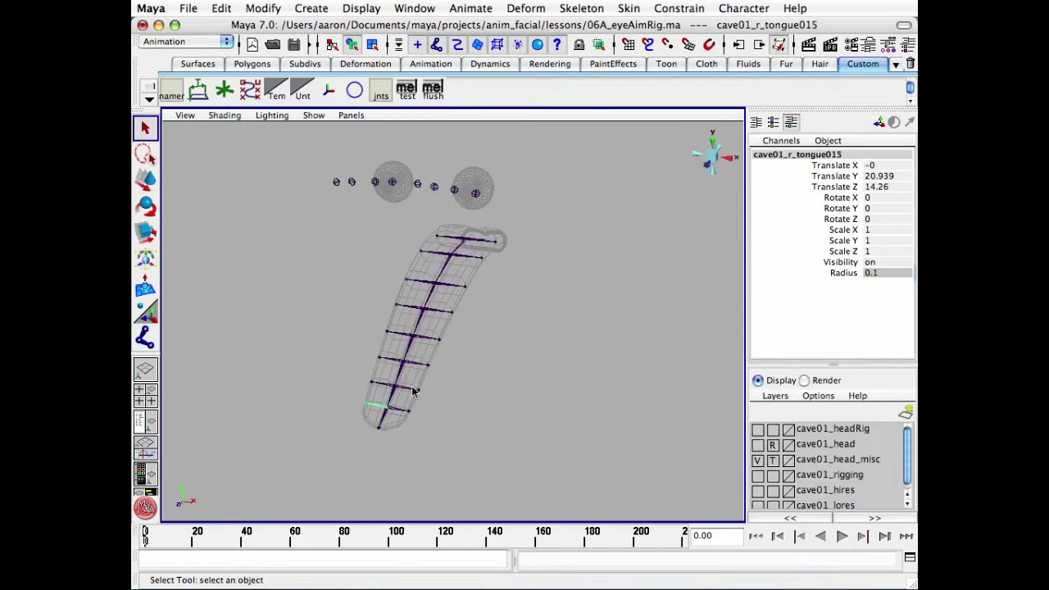
alt+drag(416, 392, 481, 408)
click(507, 410)
alt+drag(415, 382, 387, 392)
alt+right_drag(387, 392, 469, 378)
alt+drag(492, 336, 516, 400)
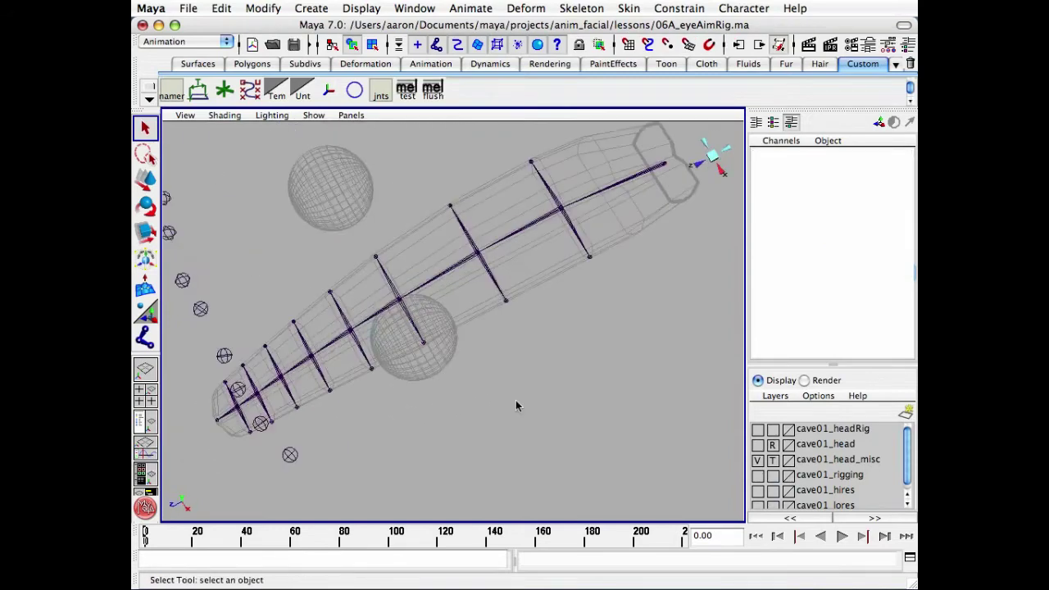
alt+middle_drag(542, 276, 504, 301)
click(532, 251)
shift+click(508, 216)
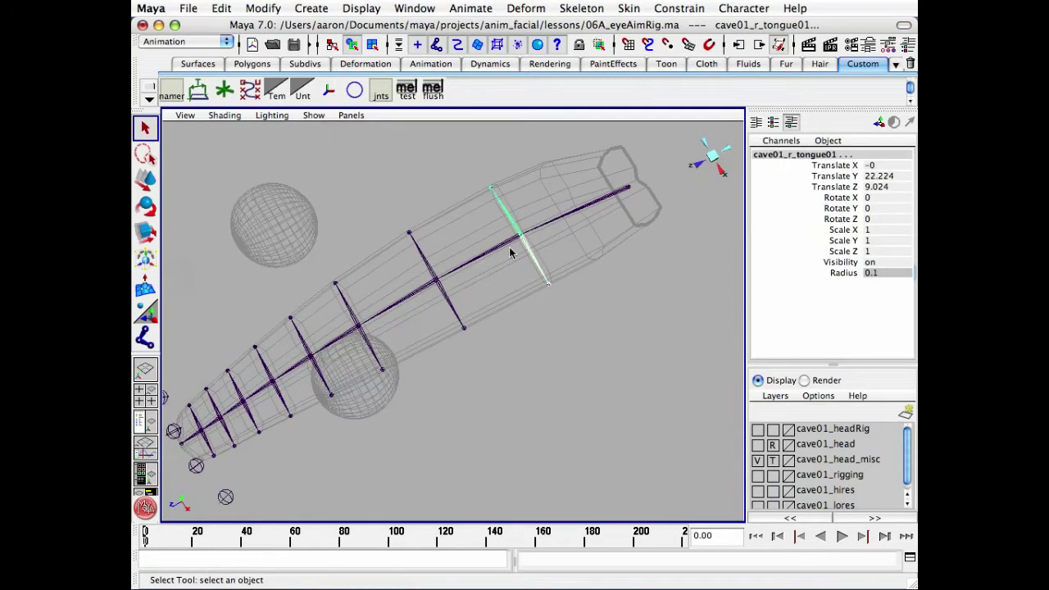
shift+click(507, 243)
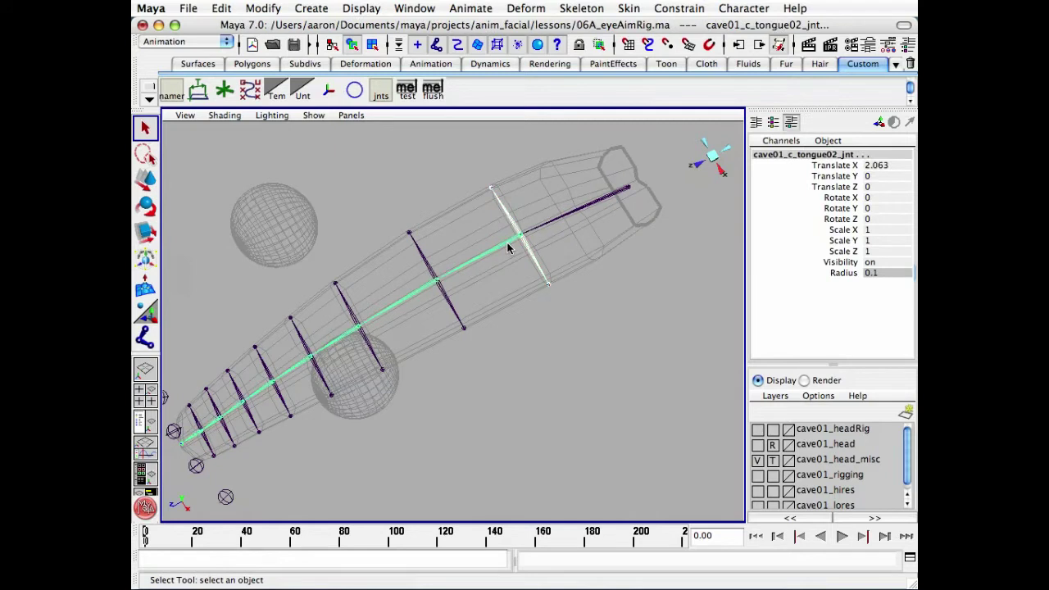
click(508, 246)
Parent the second and third pairs of side chains from the rear to central joints cave01_c_tongue03_jnt and cave01_c_tongue04_jnt.
click(428, 286)
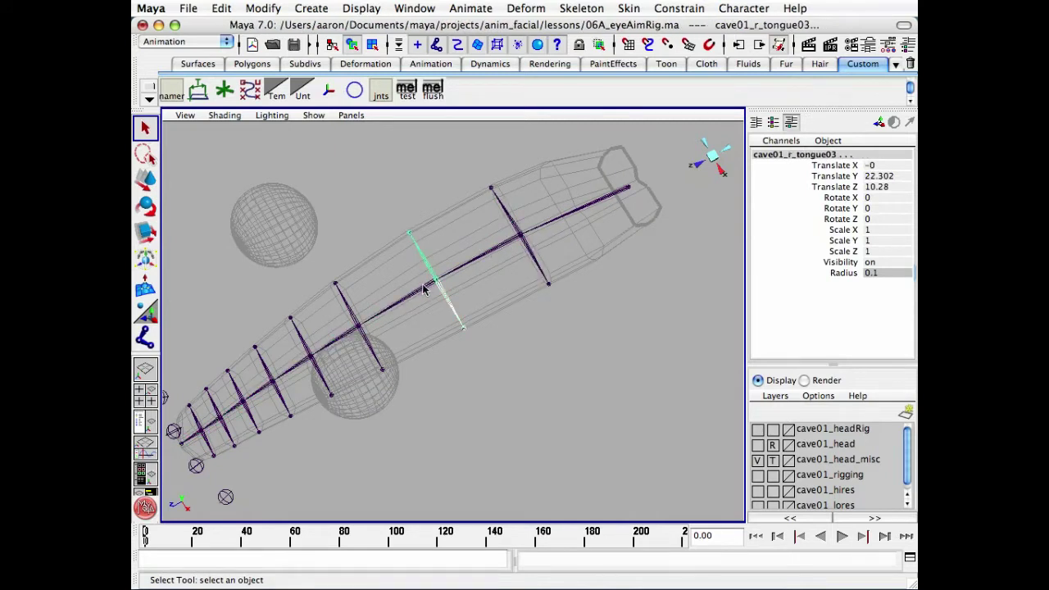
click(424, 291)
key(Down)
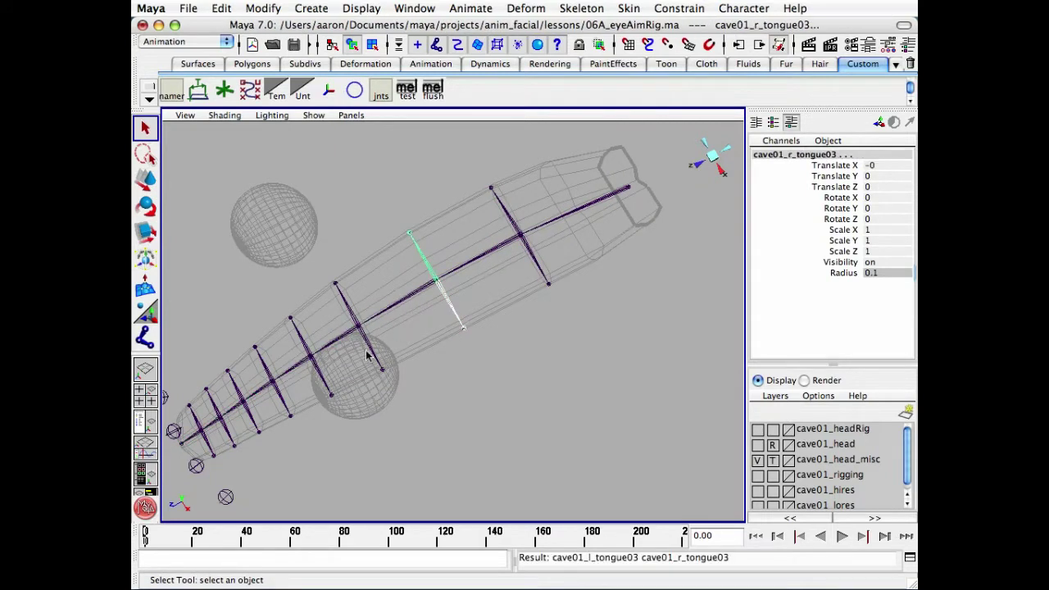
click(350, 312)
click(344, 342)
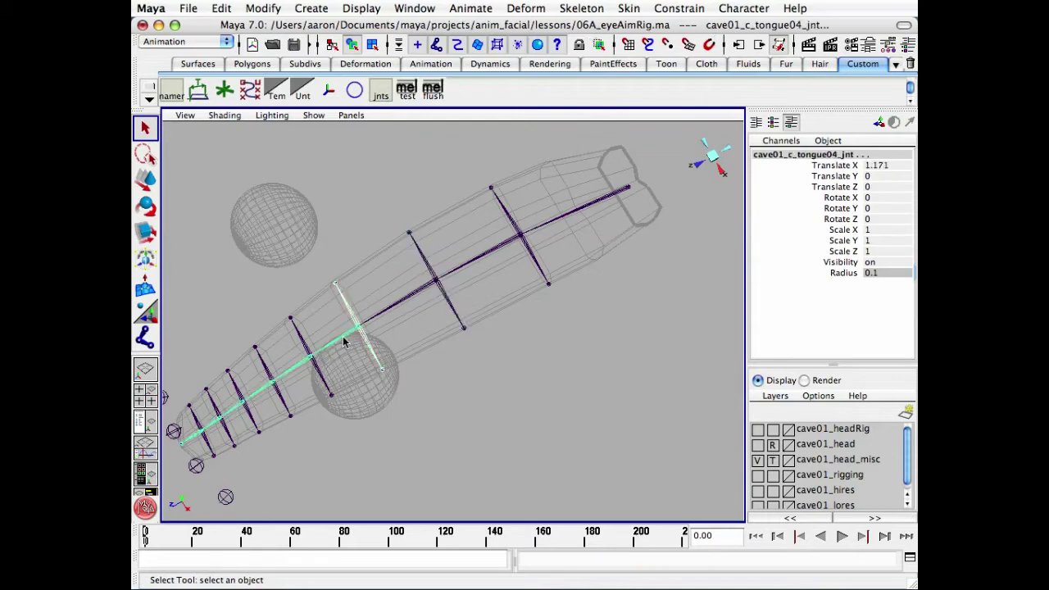
key(Down)
Parent the fourth pair of side chains from the rear to the central joint where they meet.
alt+middle_drag(383, 348, 499, 294)
scroll(493, 296, up, 4)
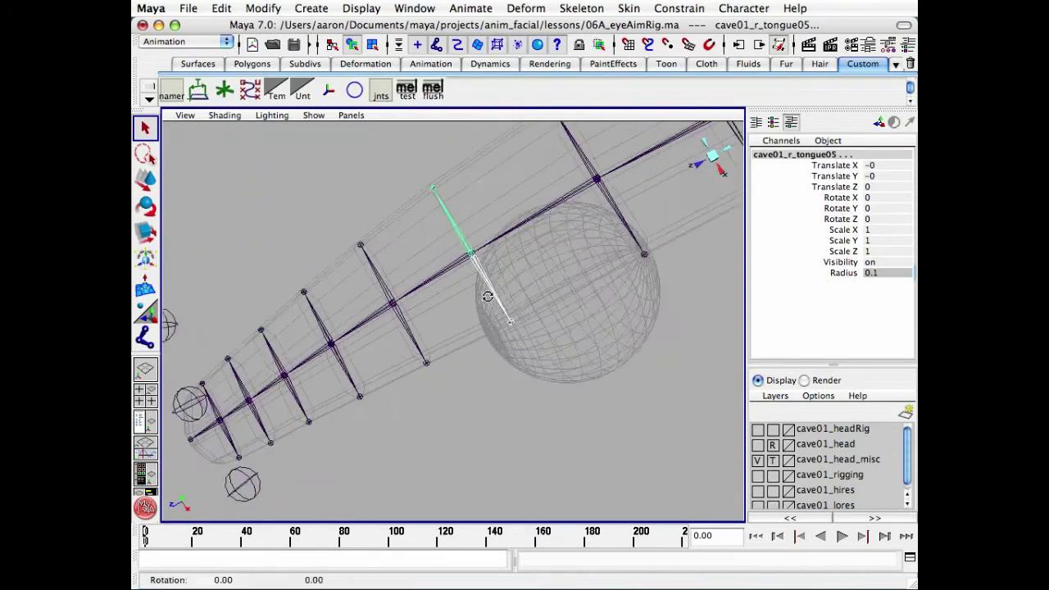
alt+drag(487, 297, 550, 256)
click(435, 305)
shift+click(378, 296)
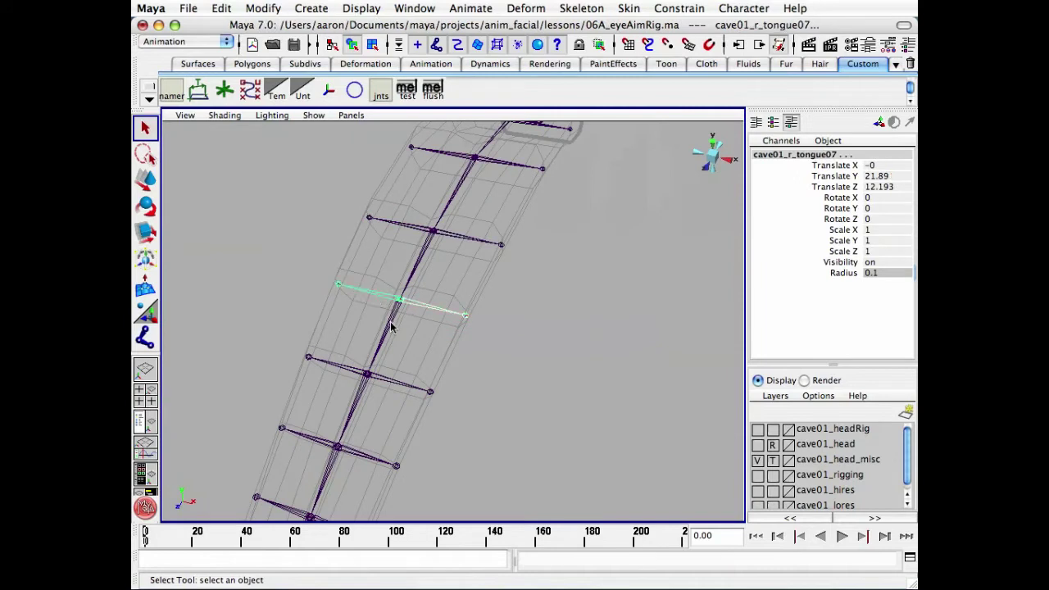
shift+click(391, 325)
shift+click(392, 328)
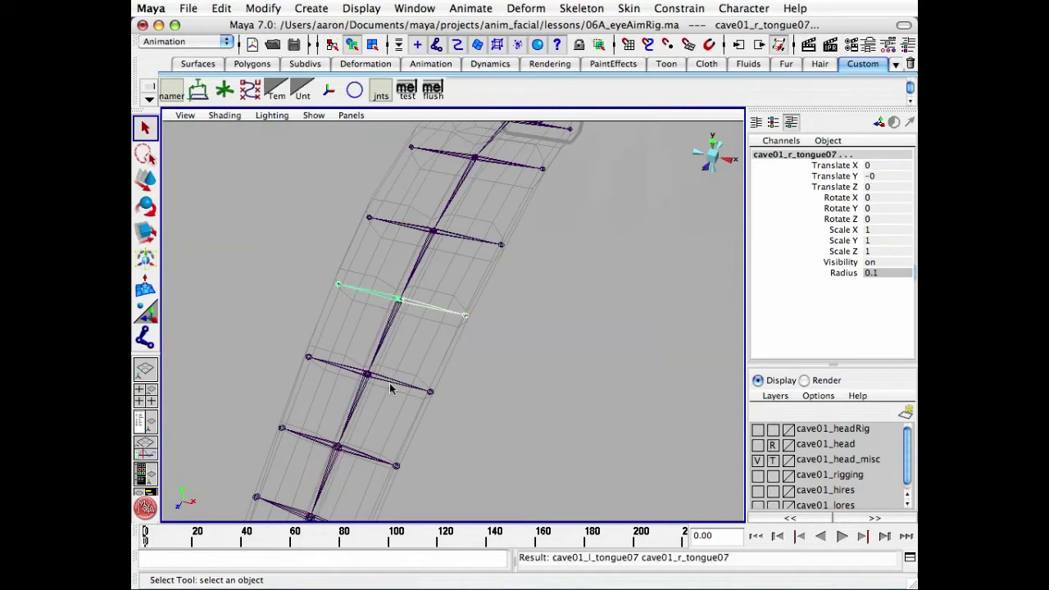
Parent the fifth pair of side chains to cave01_c_tongue06_jnt and the sixth pair to the next central joint.
click(344, 370)
click(361, 394)
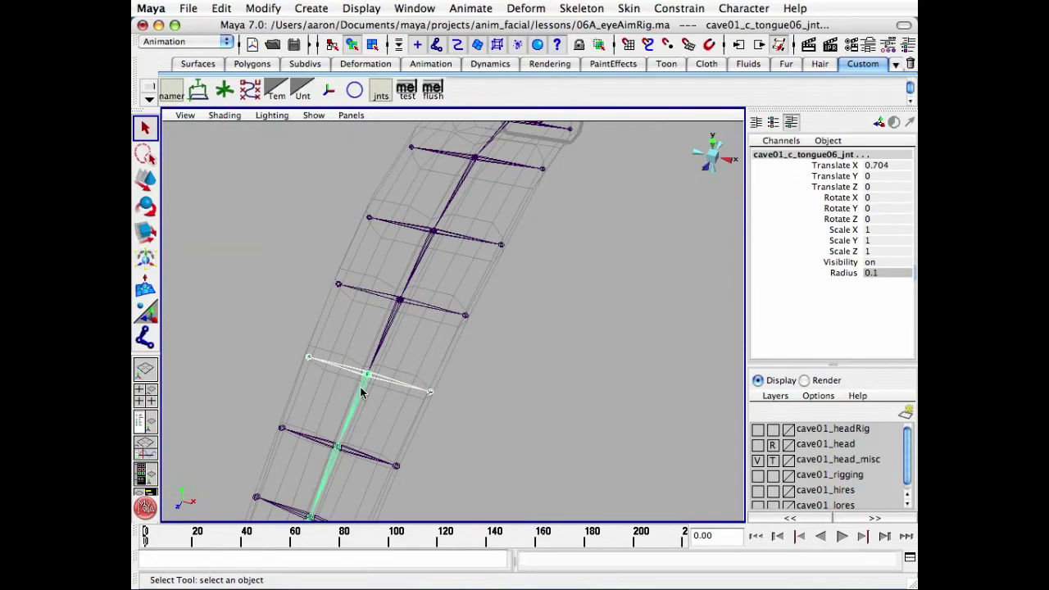
key(p)
alt+middle_drag(388, 387, 473, 253)
click(451, 308)
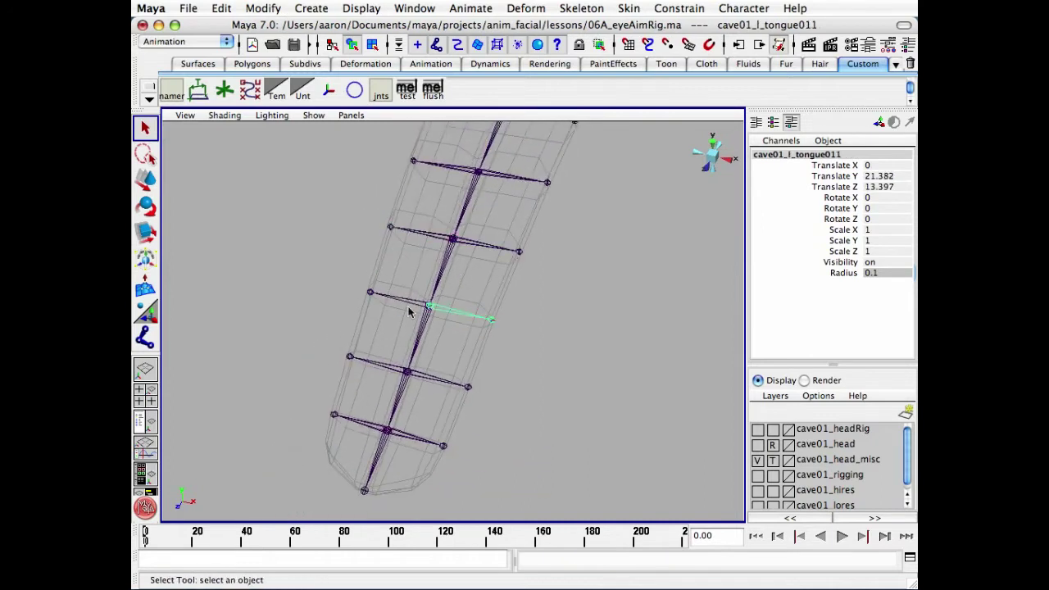
shift+click(401, 300)
shift+click(425, 330)
key(p)
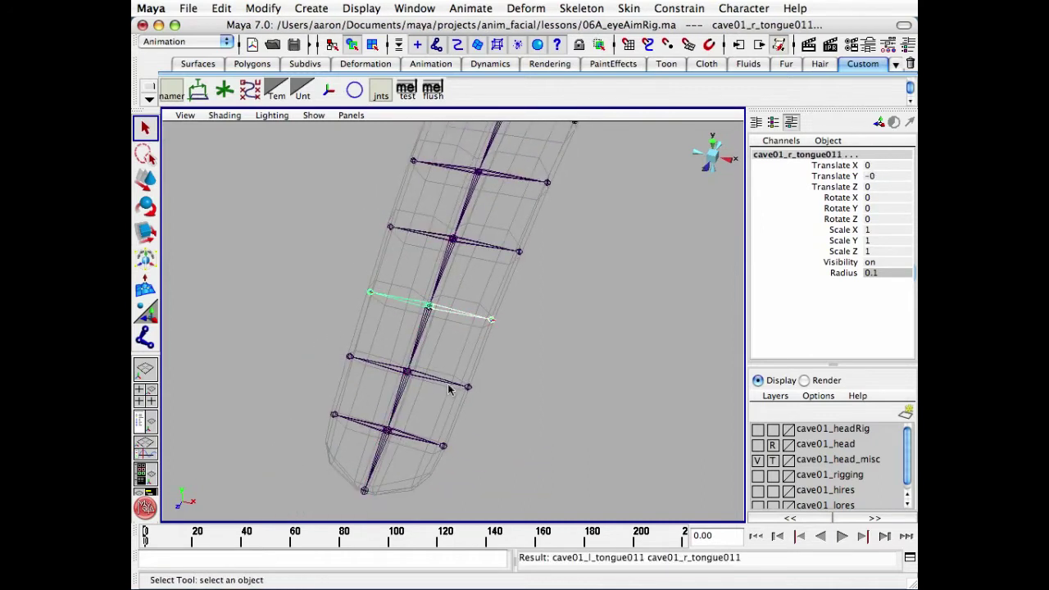
Parent the seventh pair of side chains to cave01_c_tongue08_jnt and the pair nearest the tip to its central joint.
click(385, 366)
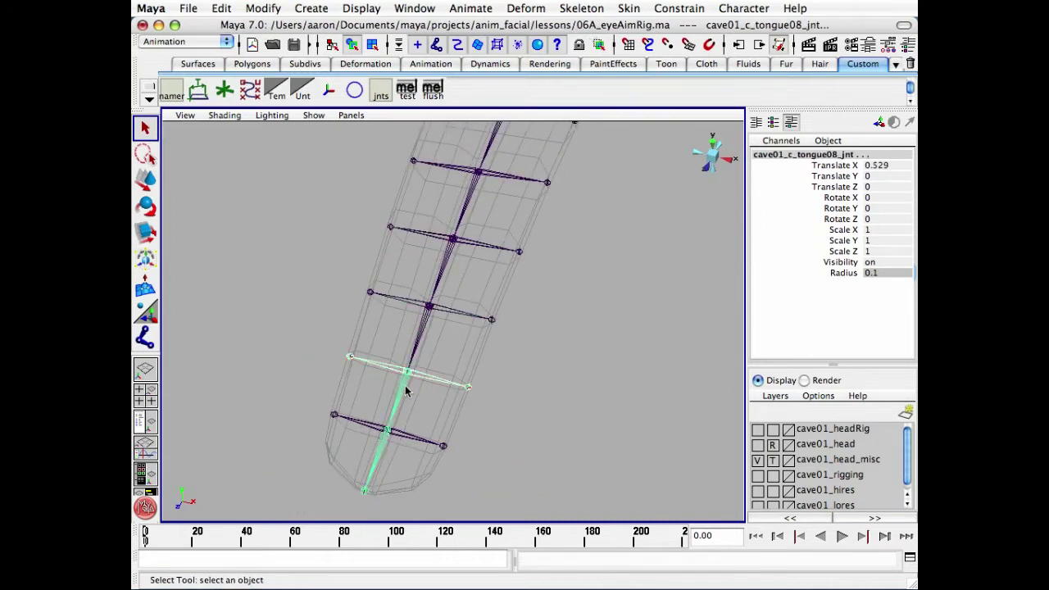
key(p)
click(418, 439)
shift+click(357, 421)
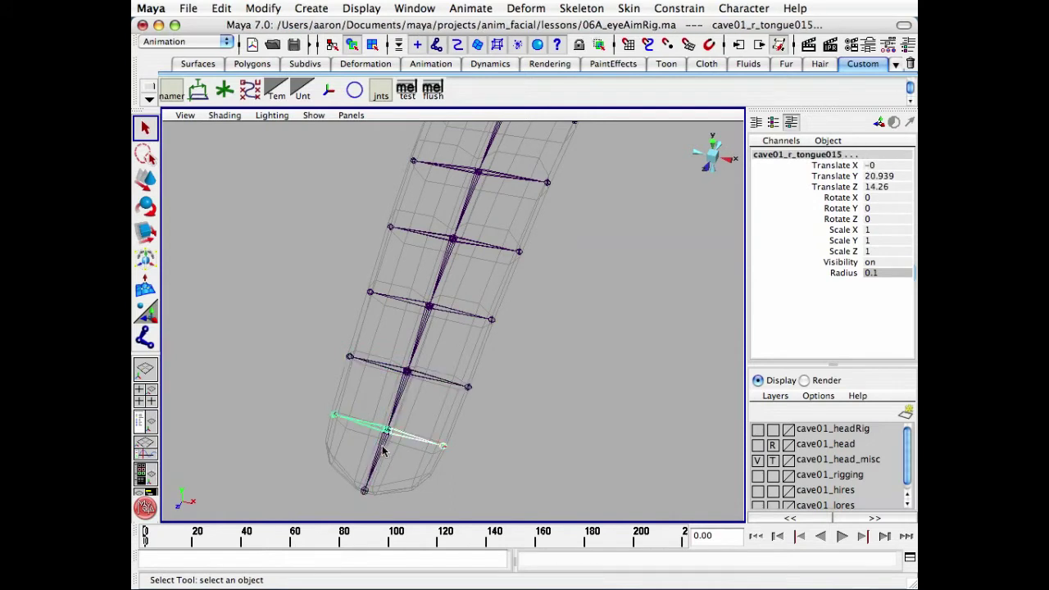
shift+click(382, 450)
key(p)
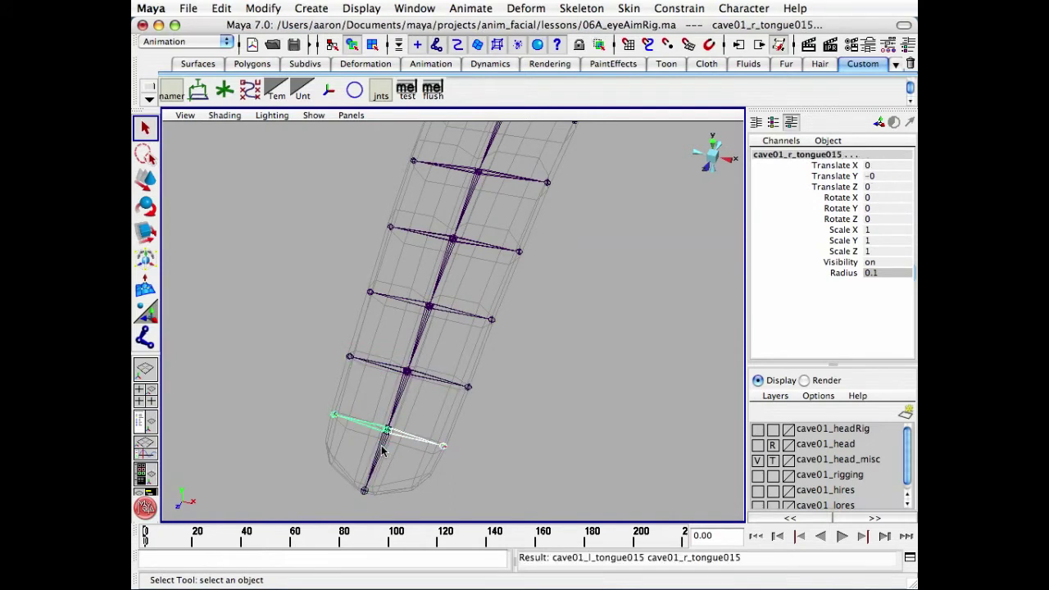
Select the central joints together, starting with cave01_c_tongue02_jnt and cave01_c_tongue03_jnt.
click(543, 408)
alt+right_drag(544, 408, 324, 342)
alt+drag(325, 342, 445, 347)
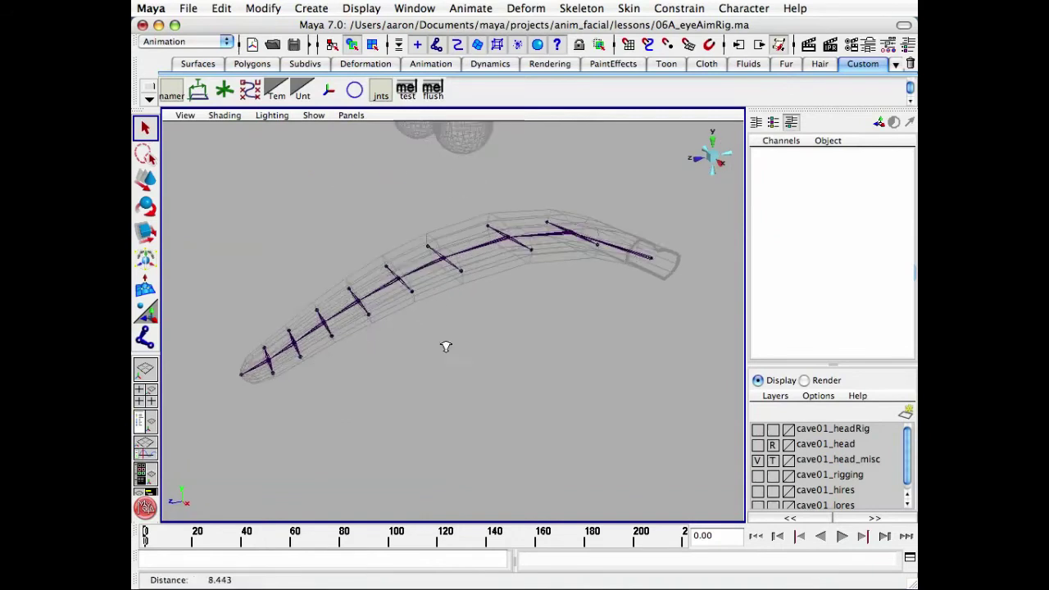
alt+right_drag(445, 347, 476, 273)
click(476, 263)
shift+click(409, 276)
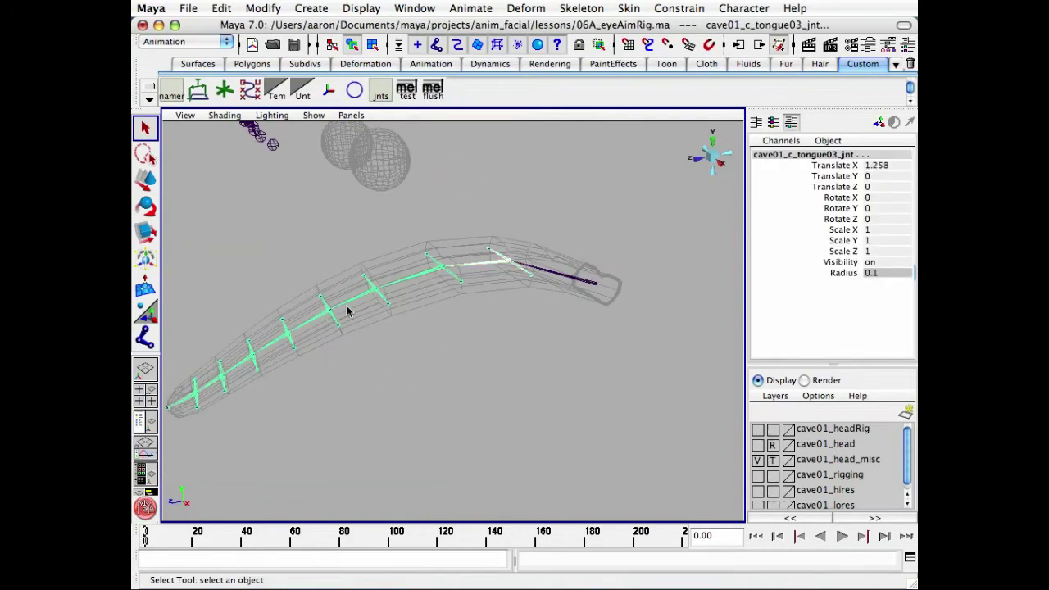
Add the remaining centre tongue joints through cave01_c_tongue09_jnt to the selection, test-rotate them together about X, and undo the rotation.
shift+click(348, 300)
shift+click(310, 318)
shift+click(273, 339)
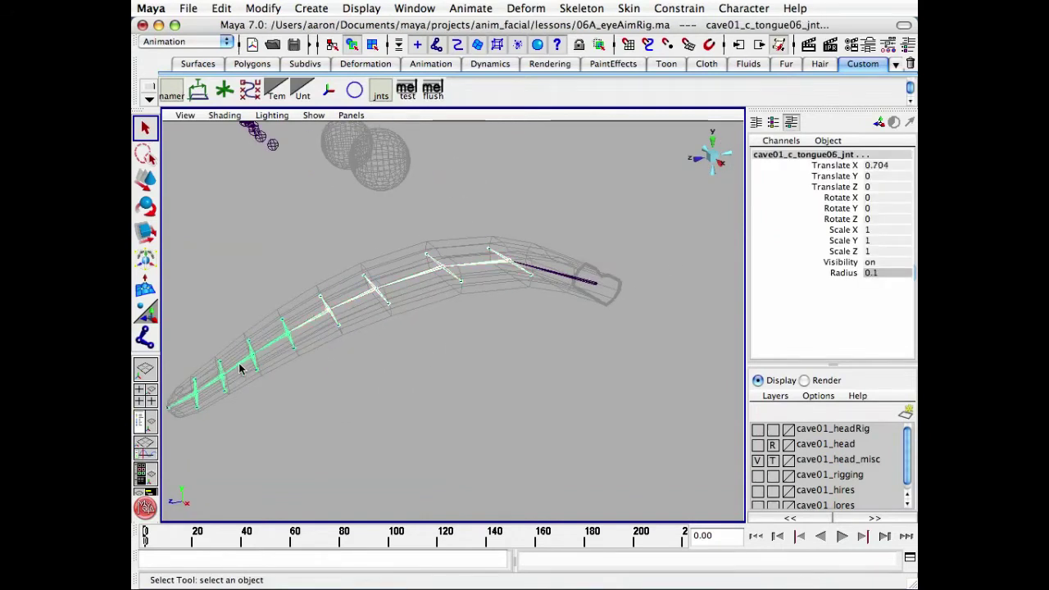
shift+click(205, 382)
shift+click(187, 407)
alt+drag(295, 381, 381, 364)
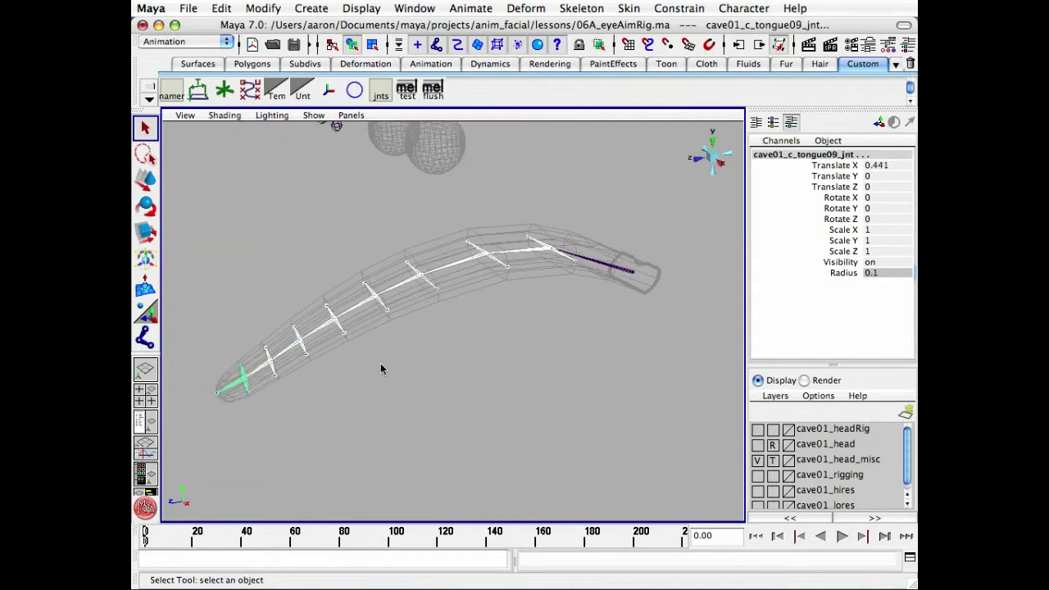
alt+right_drag(381, 363, 293, 375)
key(e)
alt+drag(377, 358, 457, 398)
key(z)
key(z)
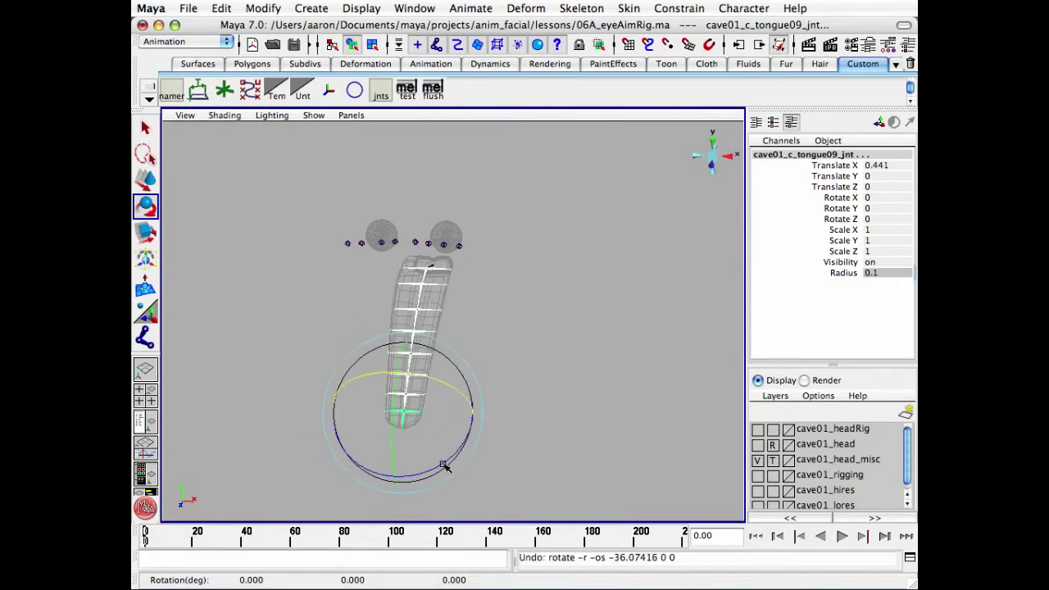
Try bending the selected centre tongue joints sideways by about 26.8 degrees in Rotate Z, undo it, and clear the selection.
drag(437, 468, 343, 436)
alt+right_drag(342, 436, 461, 389)
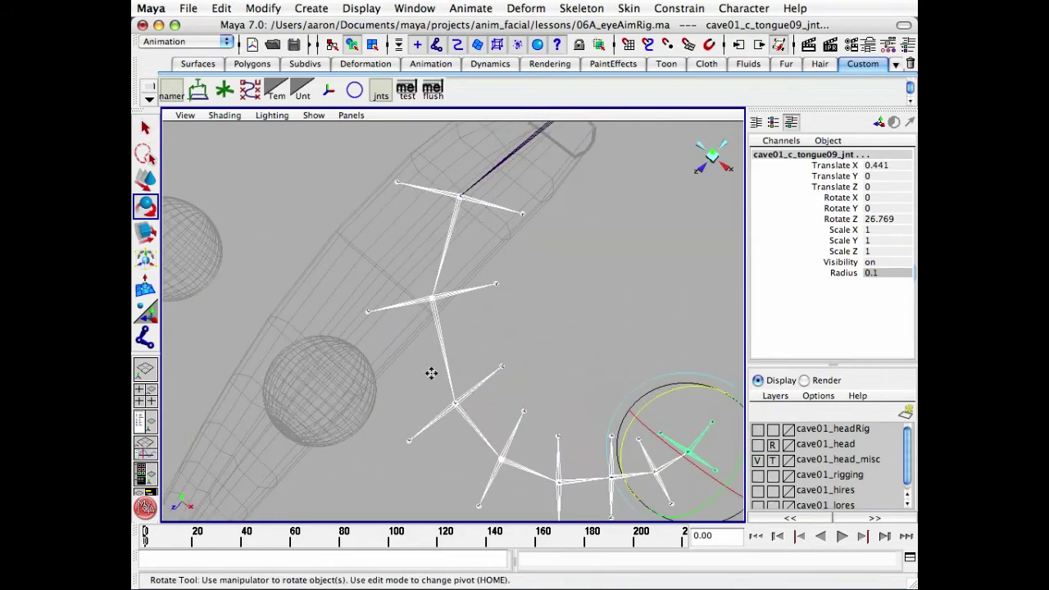
alt+drag(432, 374, 445, 353)
alt+drag(401, 326, 412, 342)
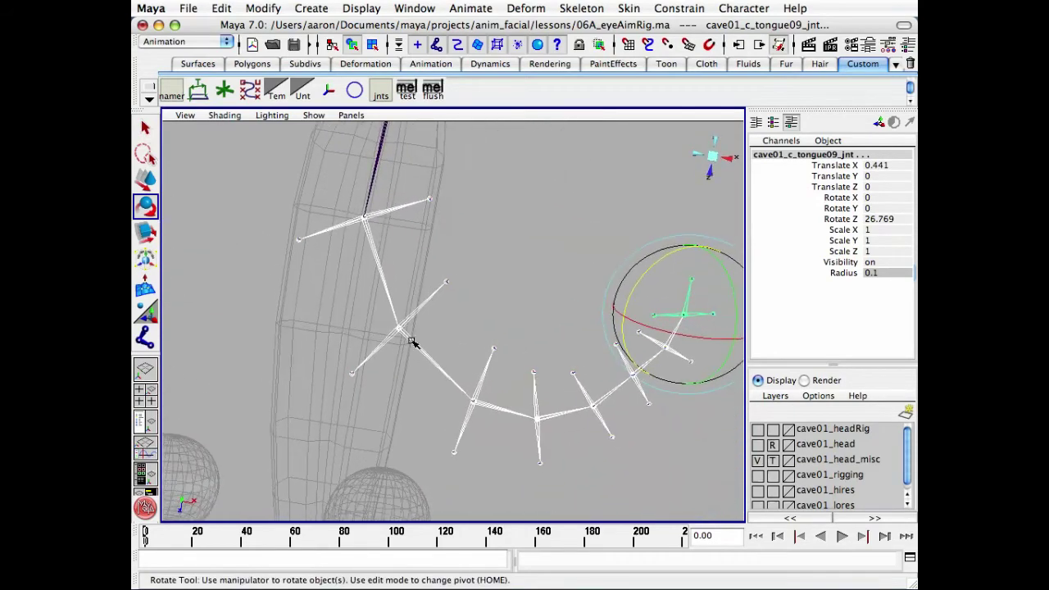
key(z)
click(511, 304)
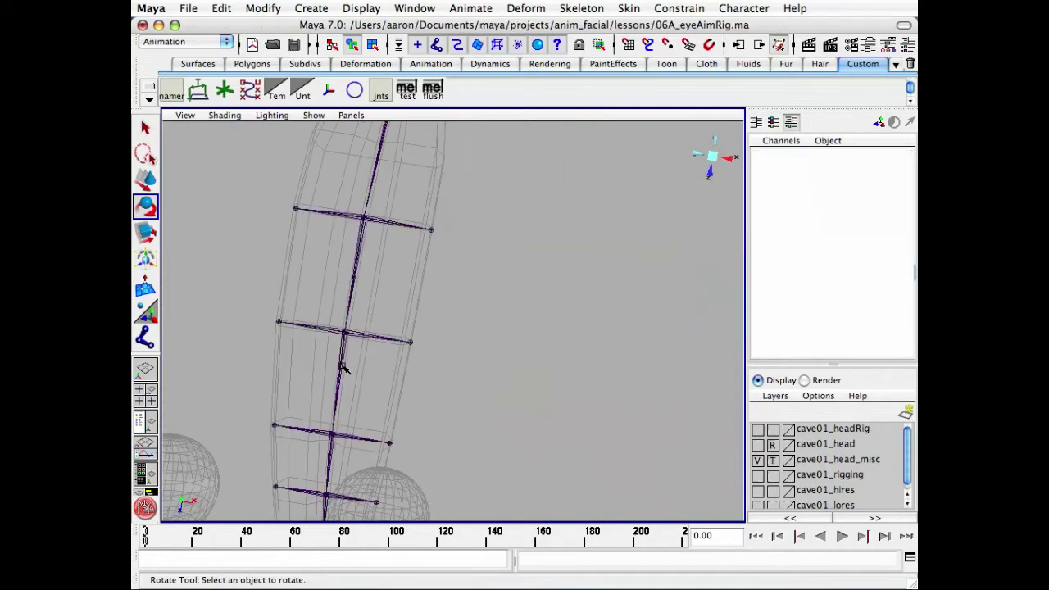
Select cave01_c_tongue03_jnt, test-rotate it sideways, and set its Rotate Z to 90.
click(342, 365)
drag(412, 292, 385, 270)
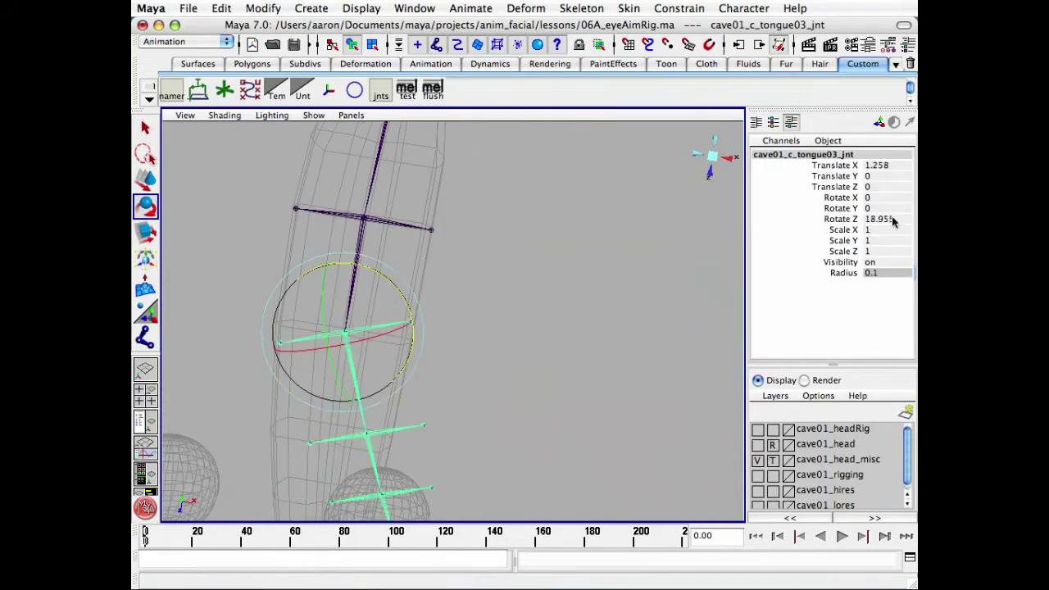
double_click(893, 220)
text(90)
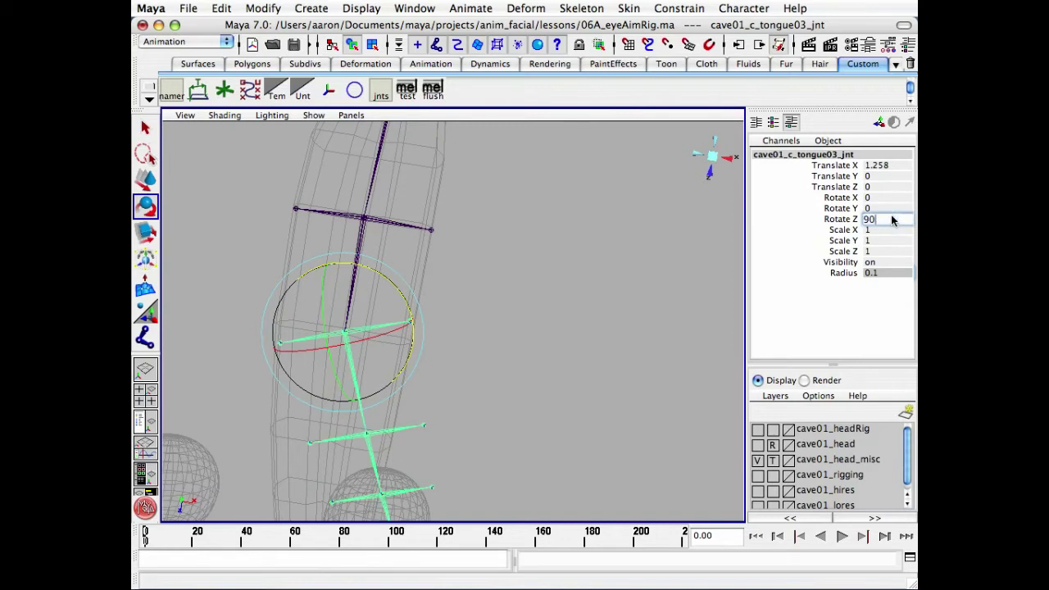
key(Return)
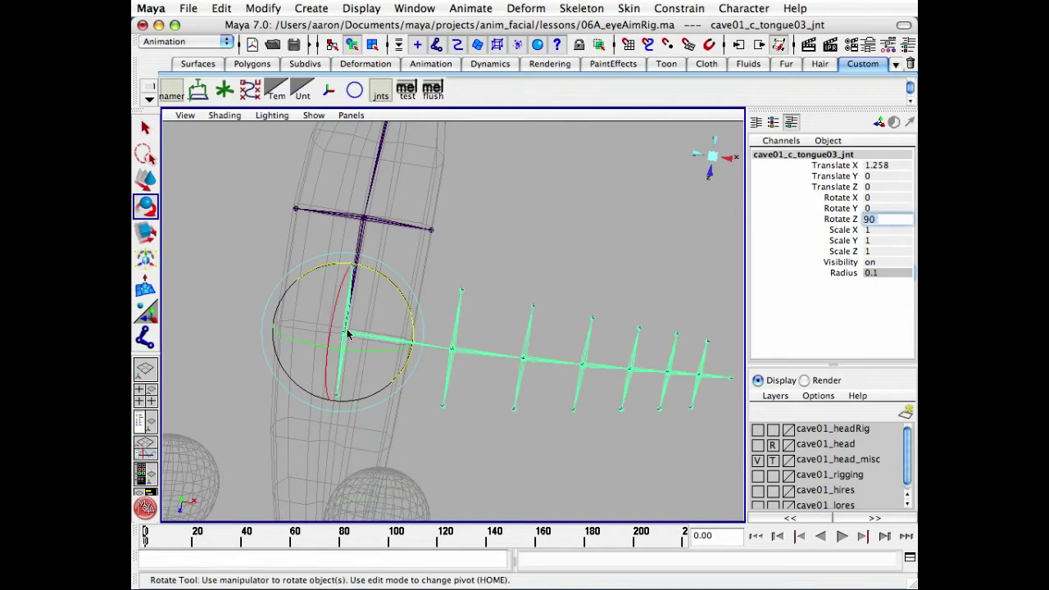
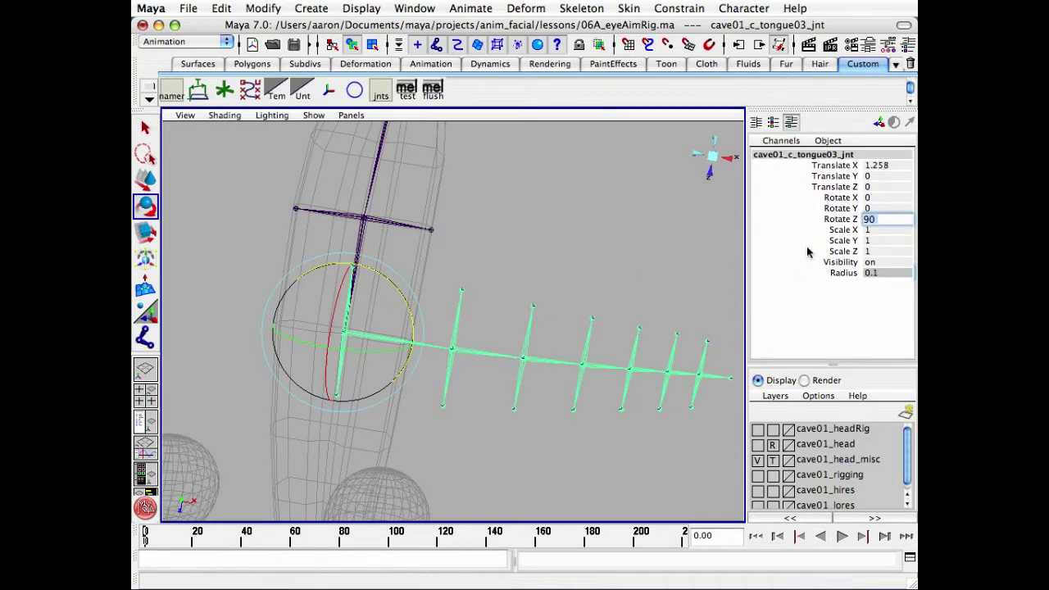
Reset the Rotate Z of cave01_c_tongue03_jnt to 0.
click(894, 221)
text(0)
key(Return)
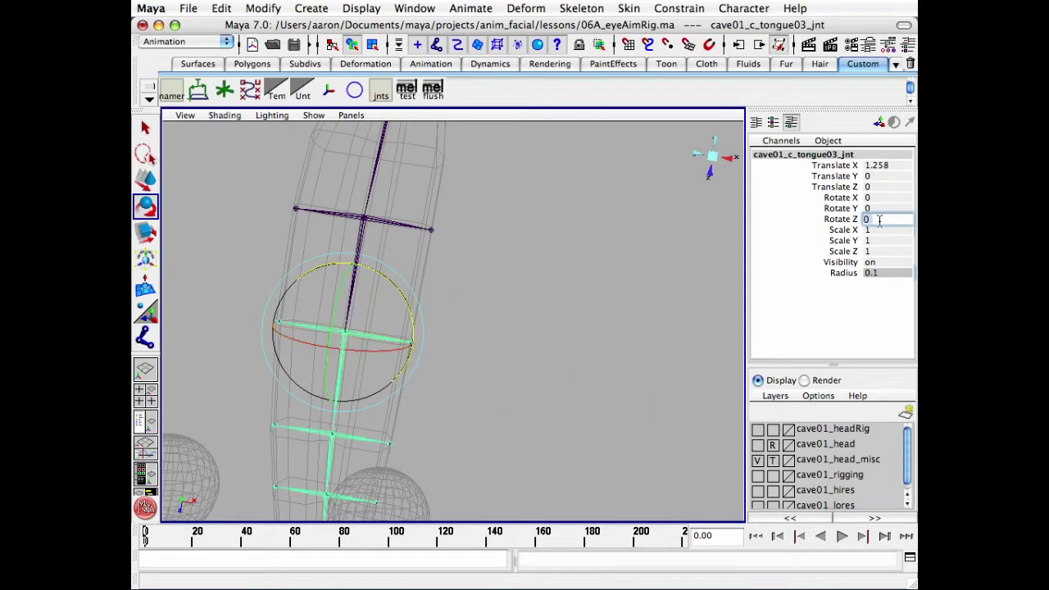
Select all the left and right side joints along the tongue and unparent them from the centre chain.
alt+right_drag(551, 381, 511, 356)
click(527, 356)
key(q)
alt+drag(527, 356, 495, 253)
click(496, 237)
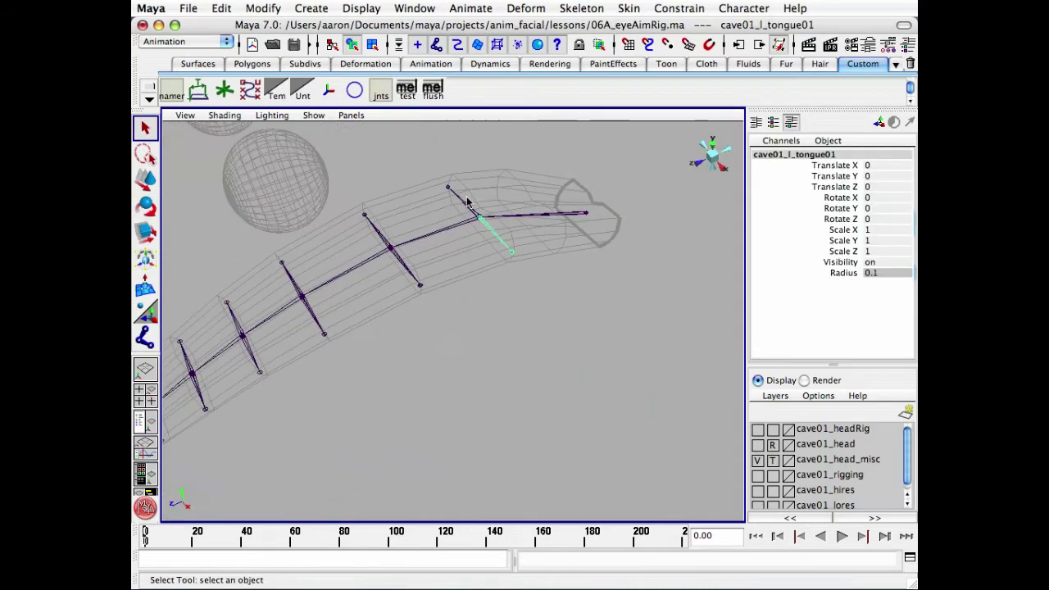
shift+click(402, 269)
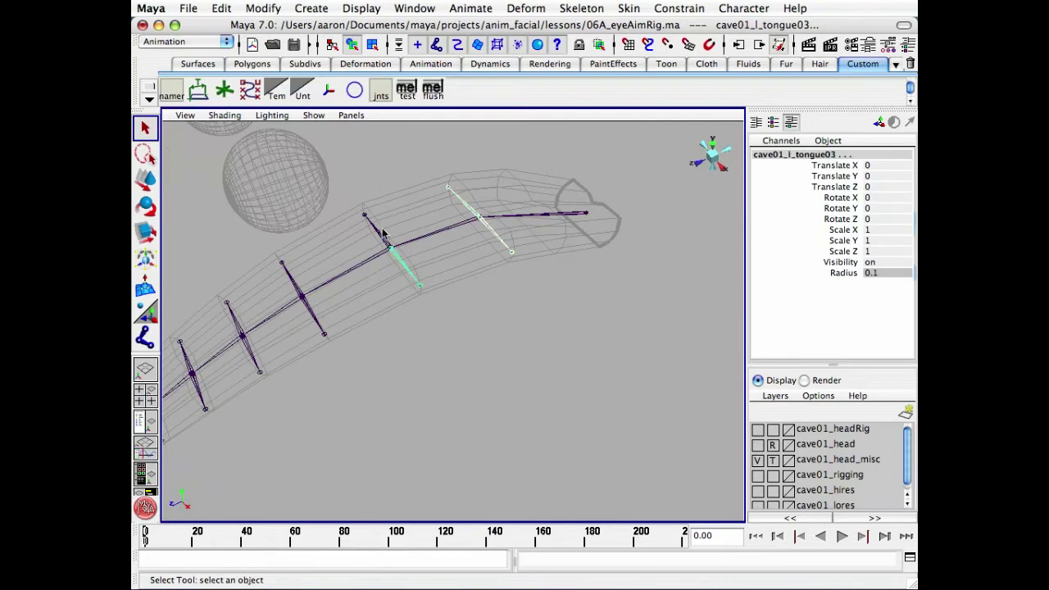
shift+click(315, 324)
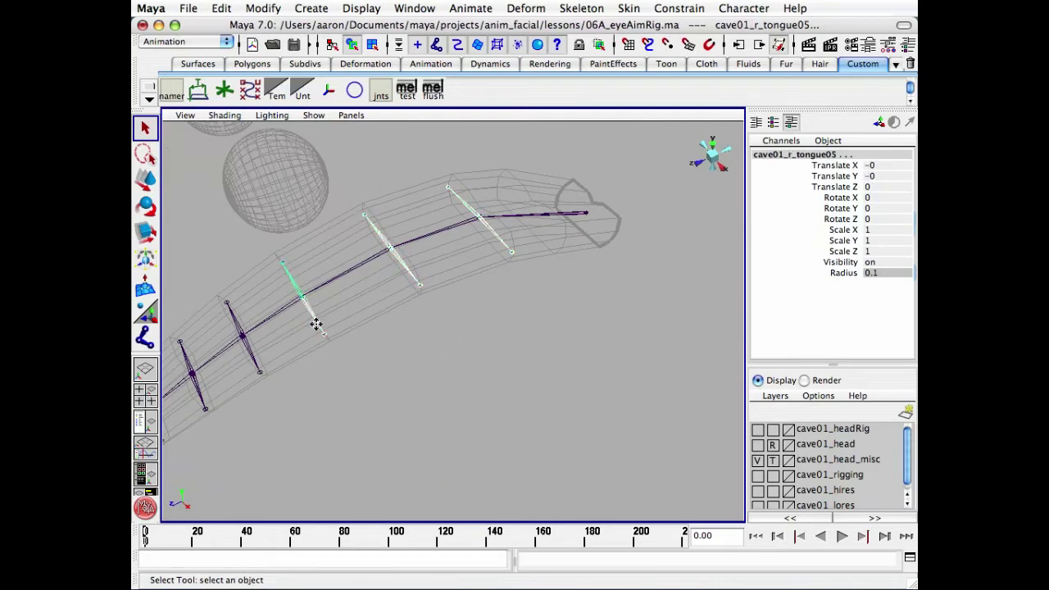
alt+drag(312, 323, 474, 334)
shift+click(440, 338)
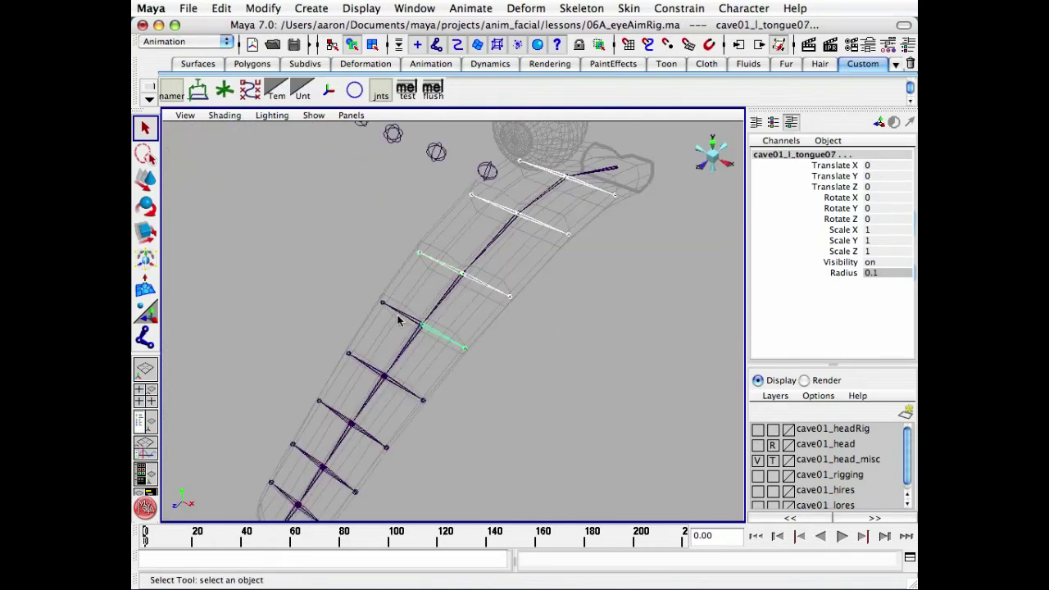
shift+click(383, 377)
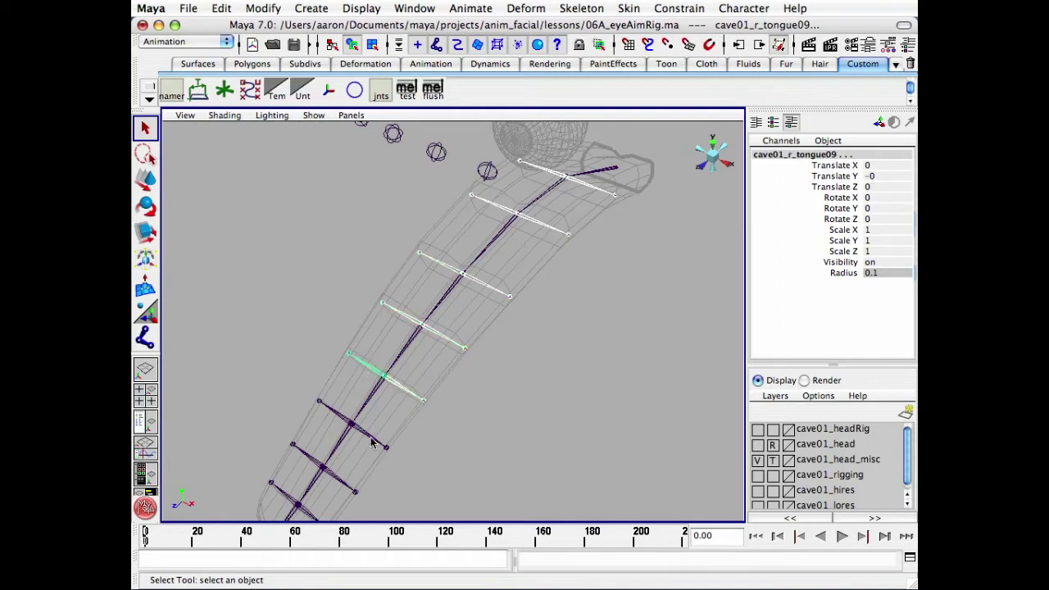
shift+click(350, 423)
shift+click(340, 415)
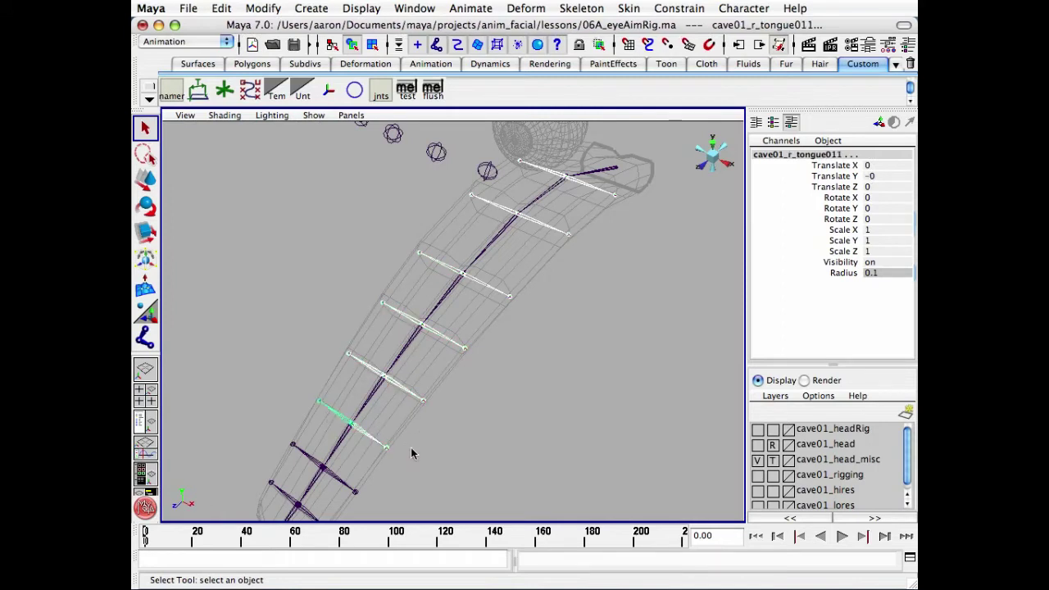
alt+middle_drag(412, 454, 478, 393)
alt+drag(478, 393, 438, 407)
shift+click(431, 411)
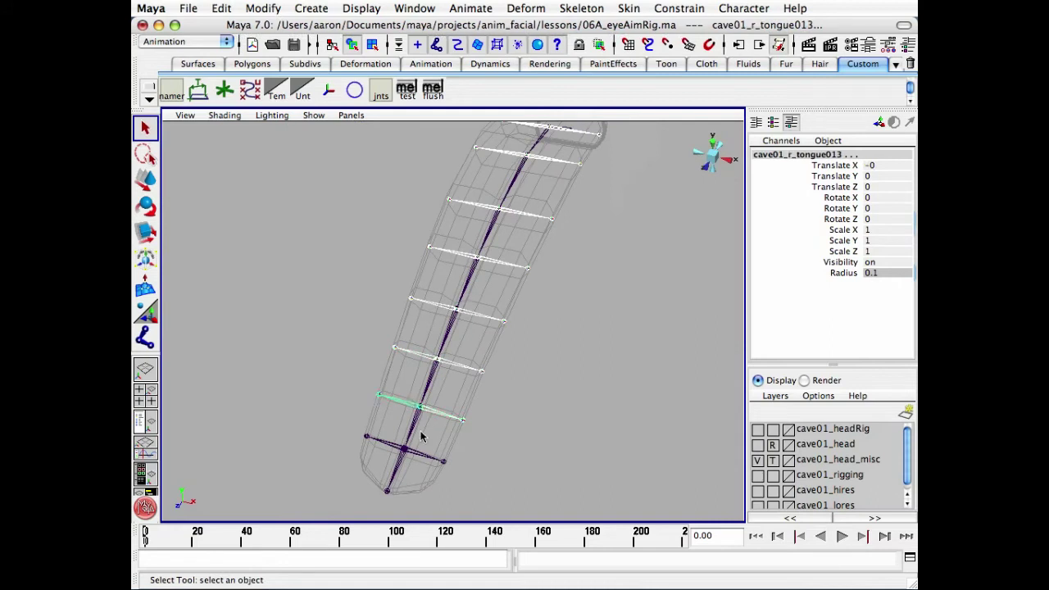
shift+click(428, 458)
key(space)
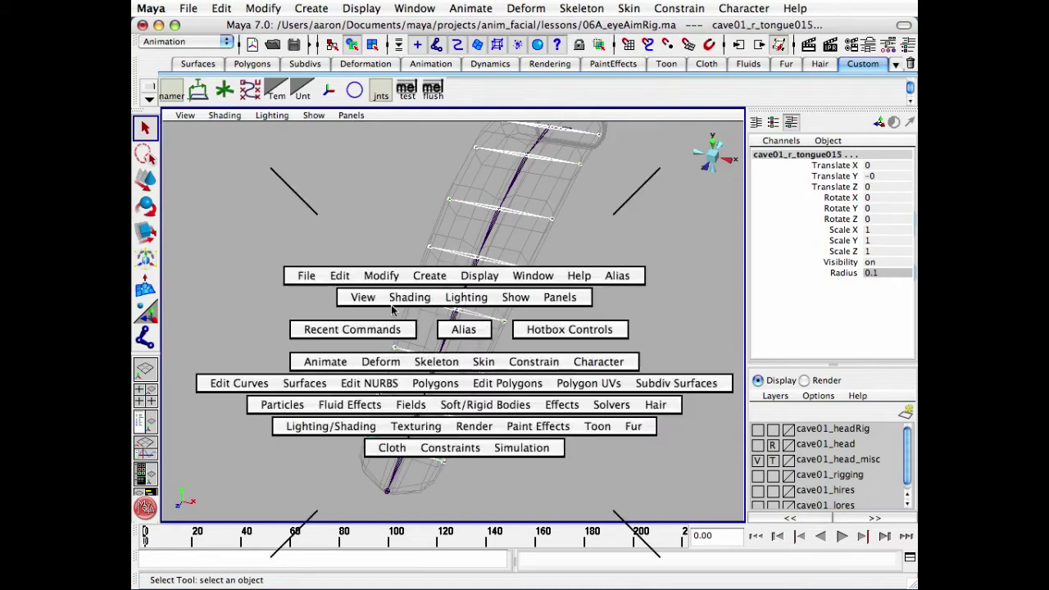
drag(355, 277, 385, 586)
alt+drag(579, 398, 472, 369)
alt+middle_drag(545, 364, 479, 385)
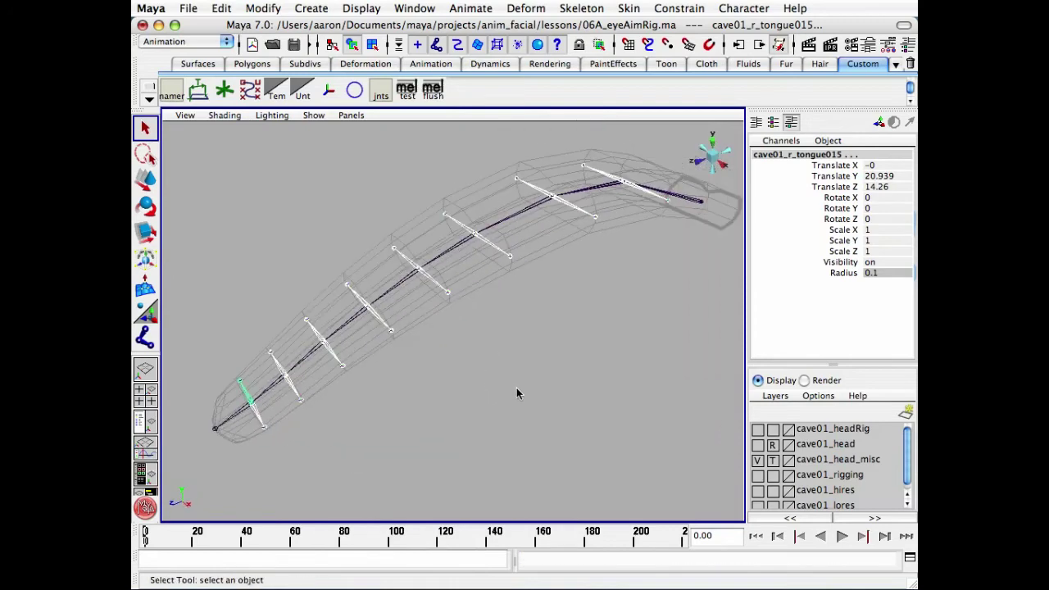
click(518, 389)
Duplicate the centre tongue chain starting from cave01_c_tongue02_jnt.
alt+middle_drag(562, 263, 521, 283)
alt+drag(527, 284, 490, 298)
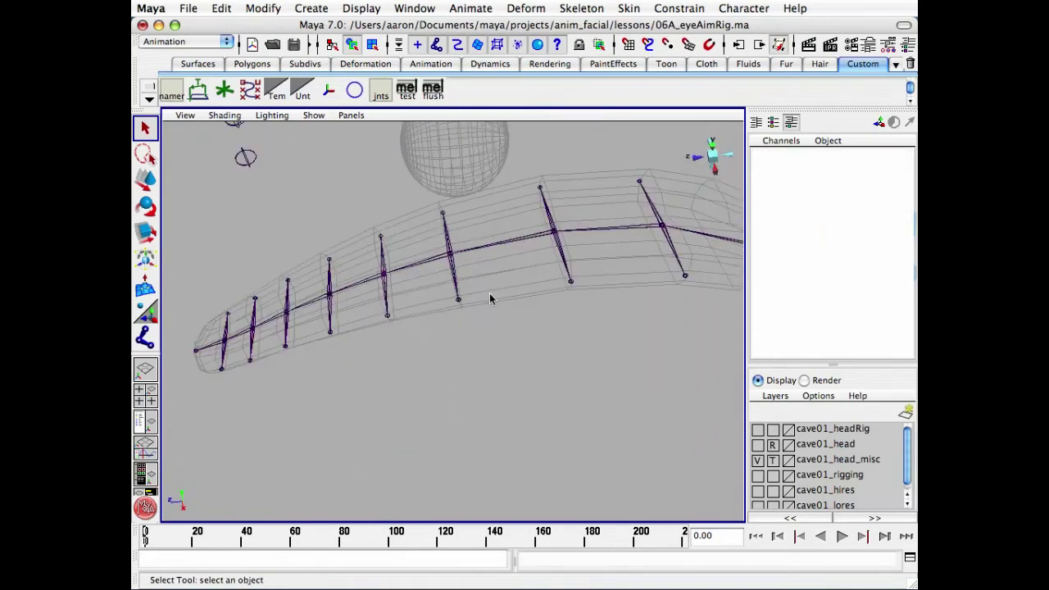
click(632, 234)
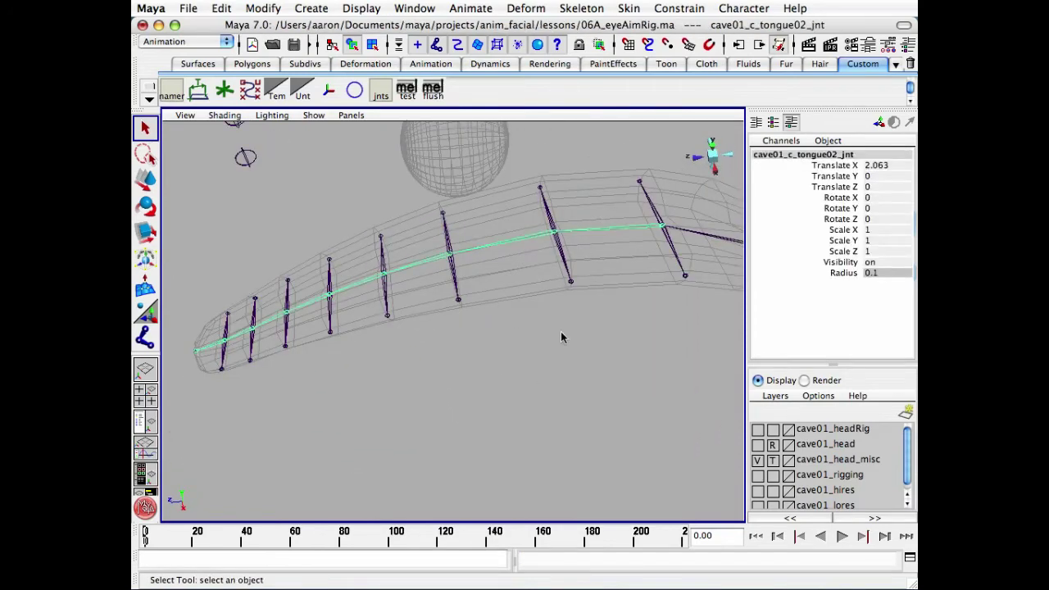
alt+drag(561, 332, 531, 240)
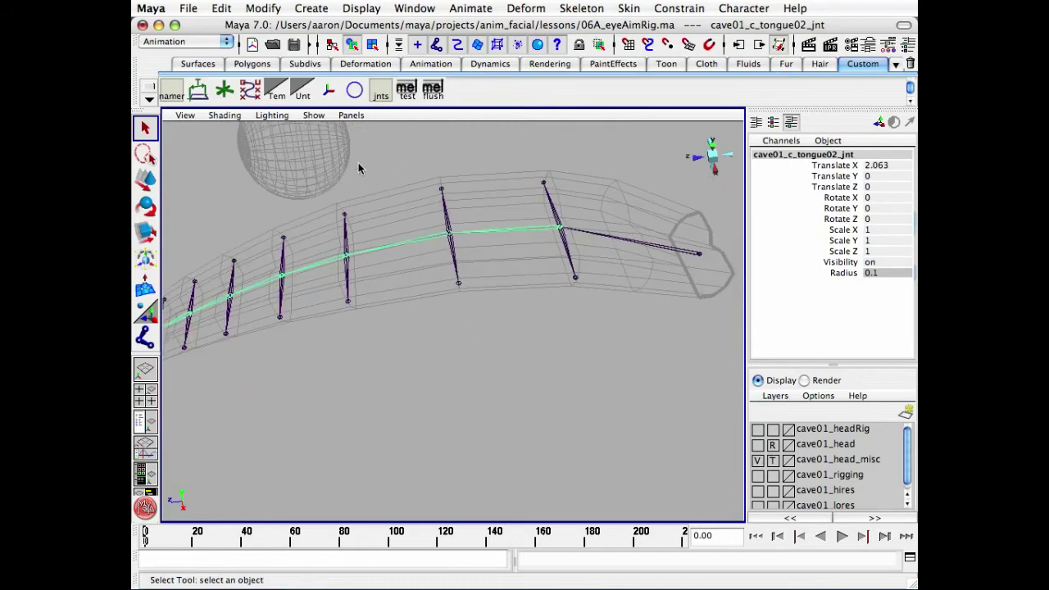
click(221, 8)
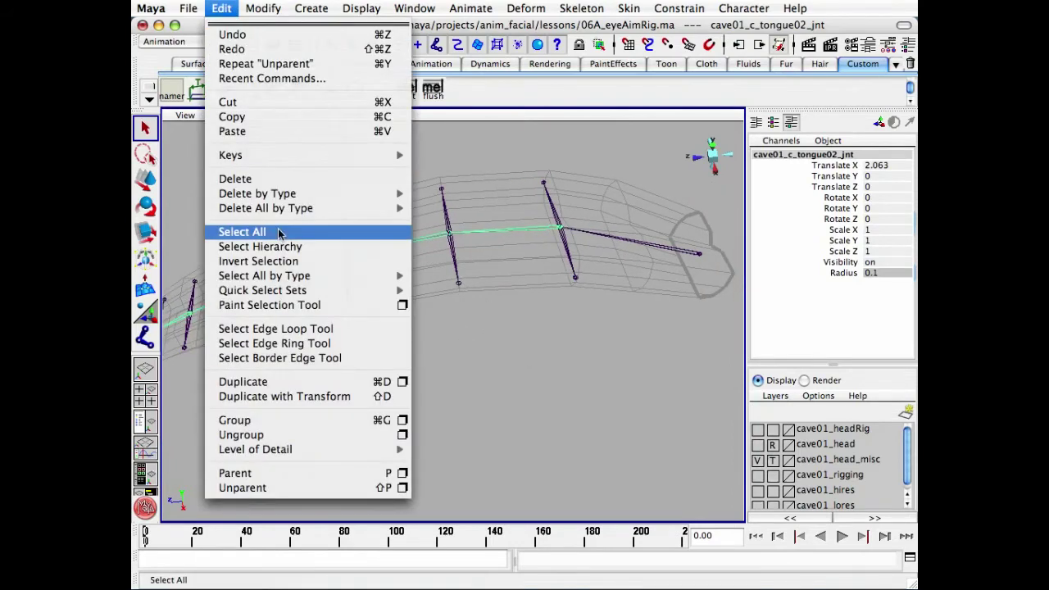
click(276, 383)
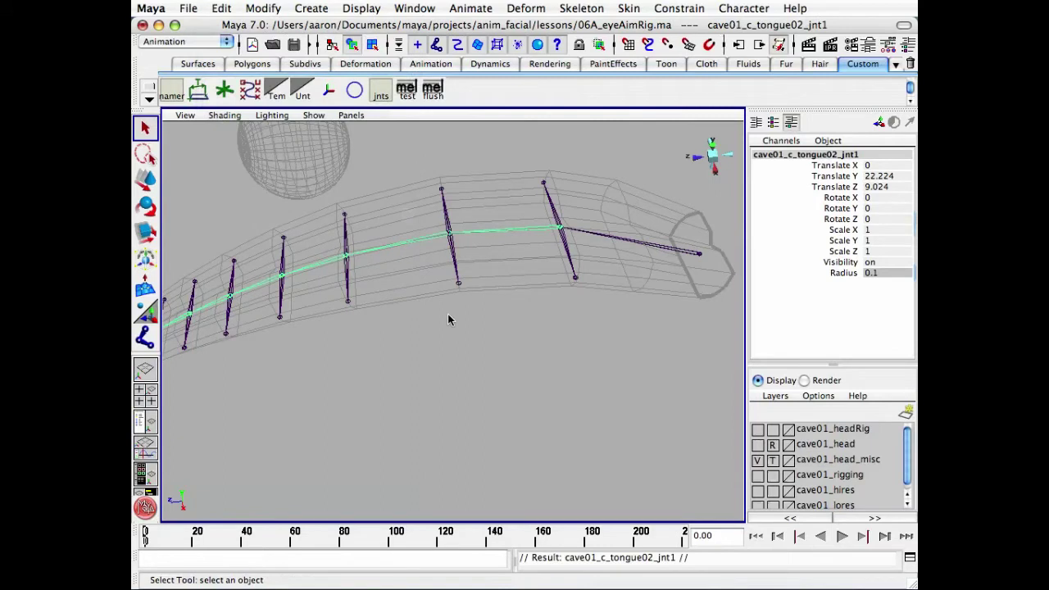
Show the duplicated tongue chain in the Hypergraph and delete its end joint, cave01_c_tongue10_end.
key(h)
key(f)
alt+middle_drag(374, 253, 305, 200)
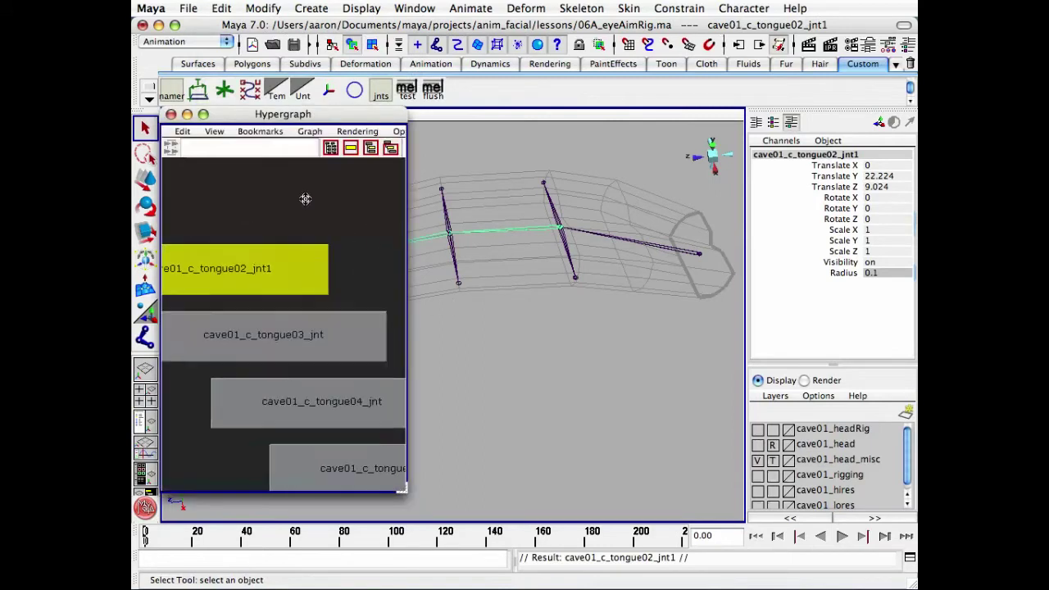
alt+right_drag(305, 199, 232, 213)
alt+middle_drag(316, 293, 297, 222)
alt+right_drag(298, 222, 255, 223)
alt+middle_drag(255, 223, 228, 192)
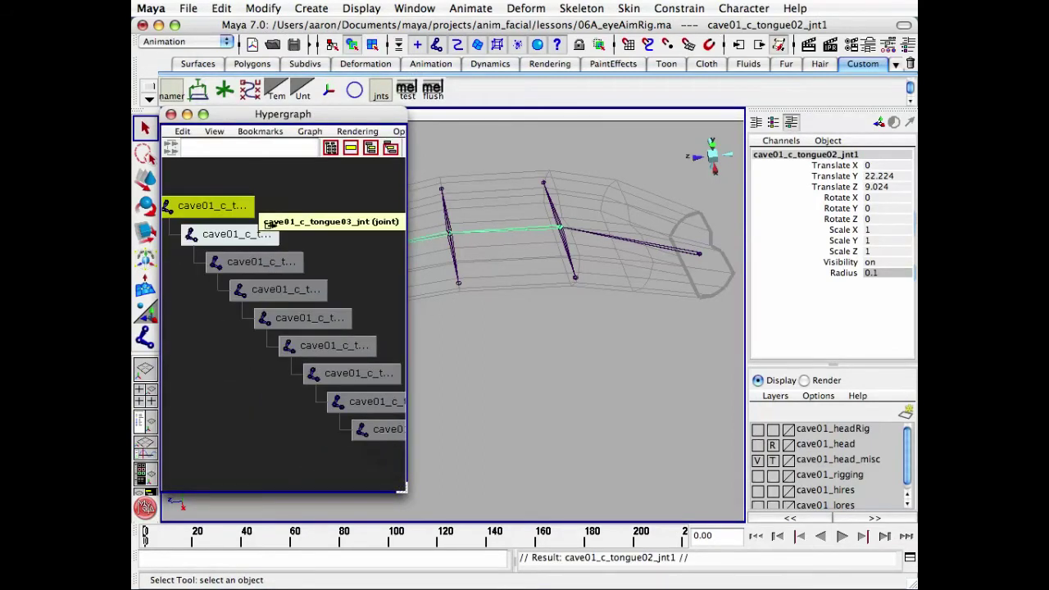
drag(231, 179, 367, 459)
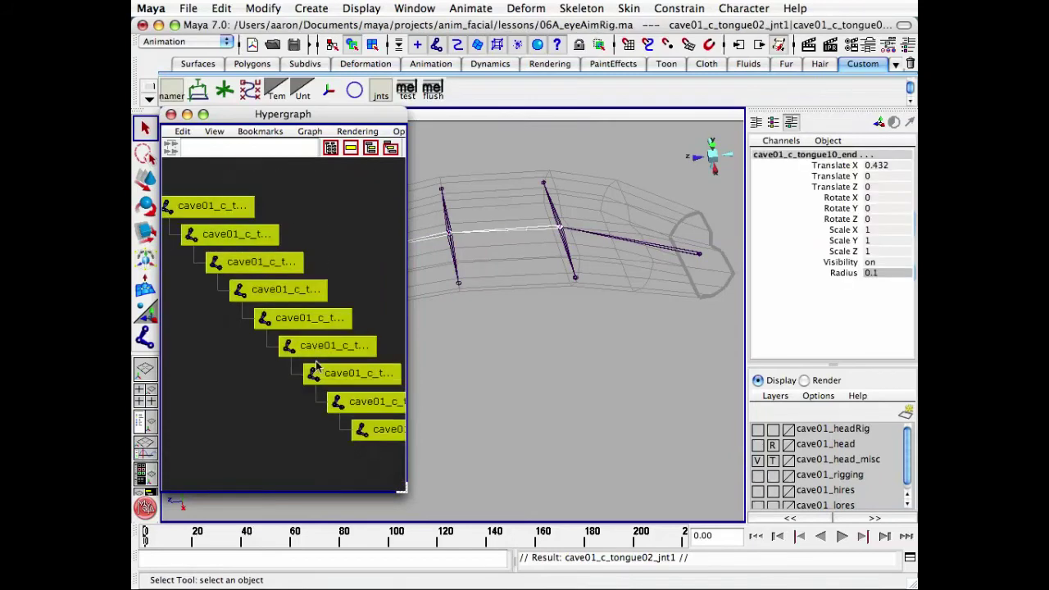
alt+middle_drag(537, 342, 659, 314)
click(264, 456)
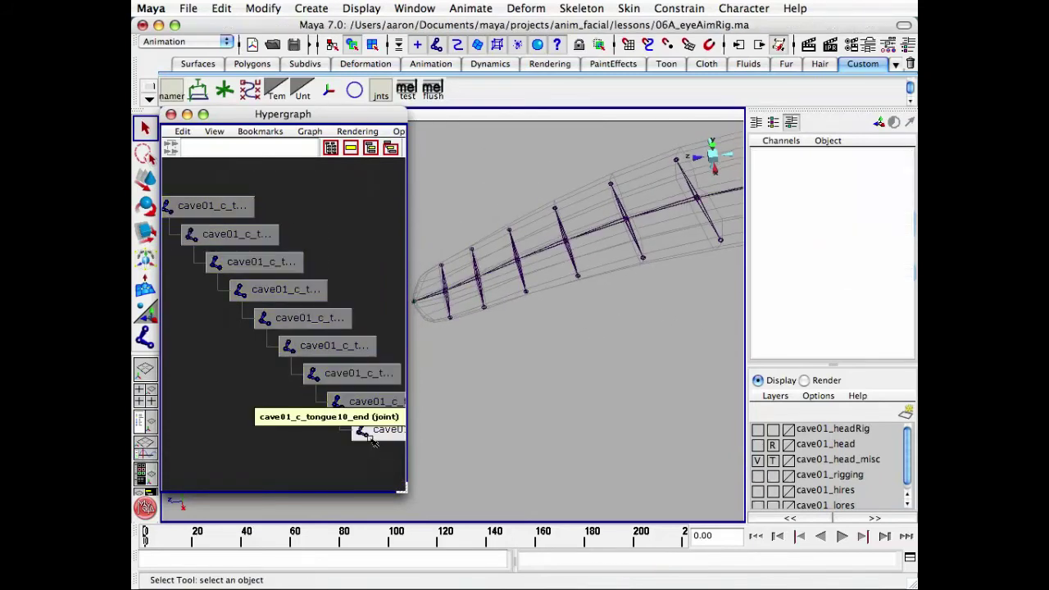
click(378, 435)
key(Delete)
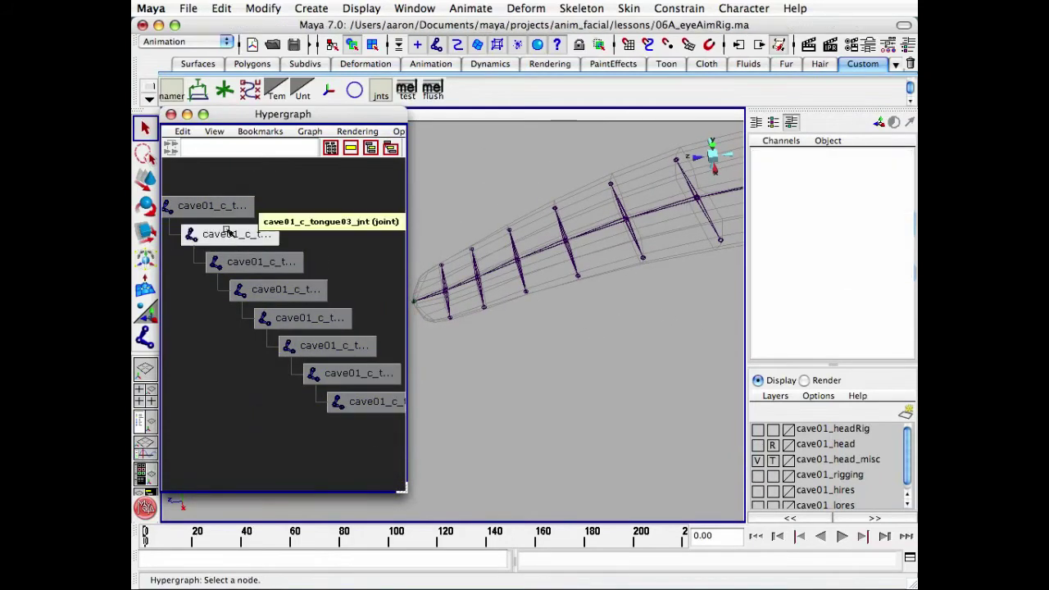
Rename the eight joints of the duplicated tongue chain by replacing _jnt with _avg across the hierarchy.
drag(206, 176, 292, 316)
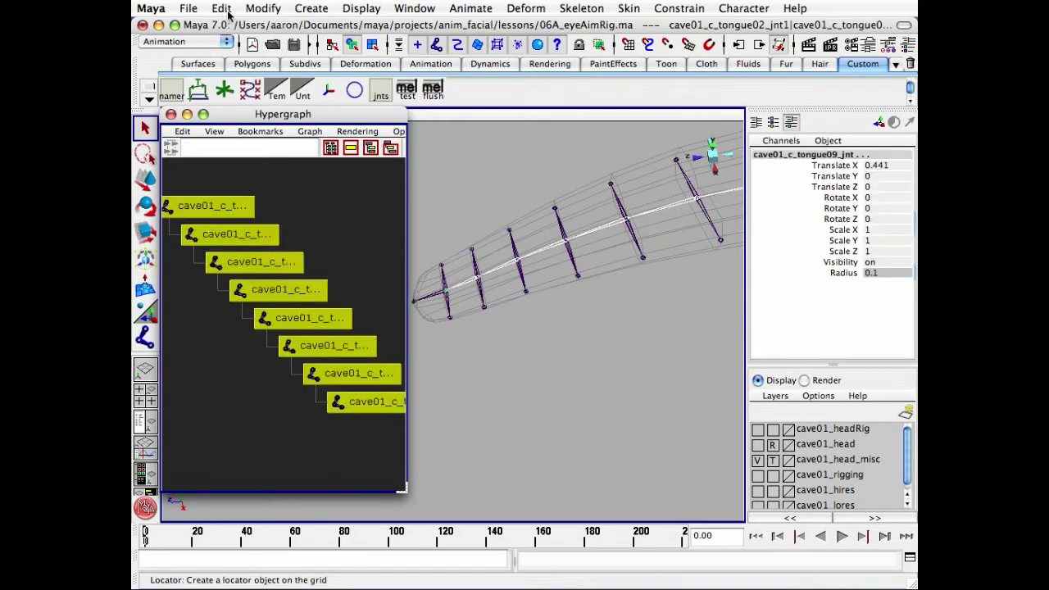
click(263, 8)
click(324, 169)
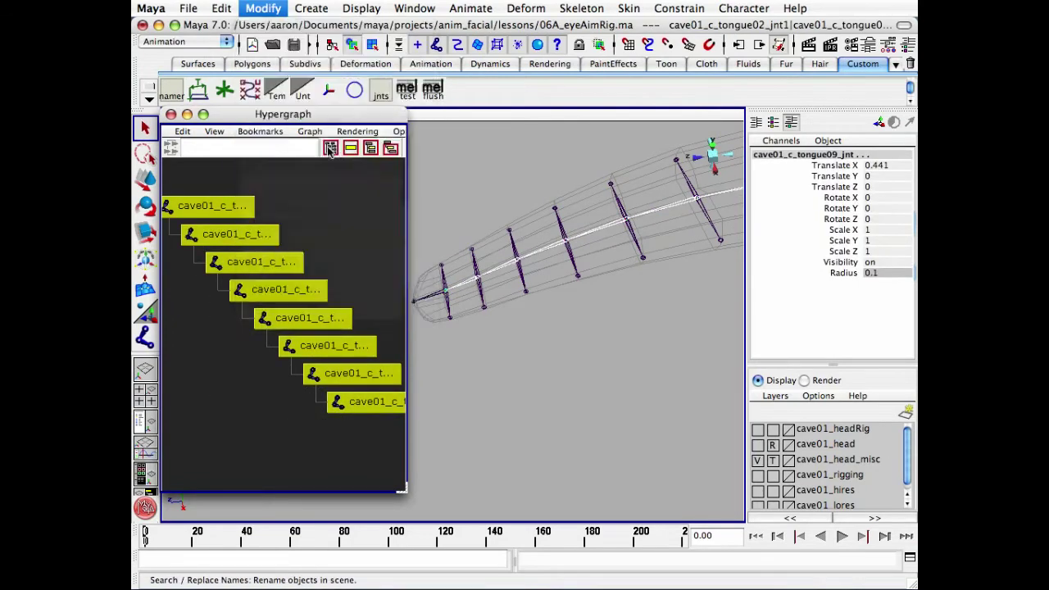
drag(646, 368, 592, 314)
key(BackSpace)
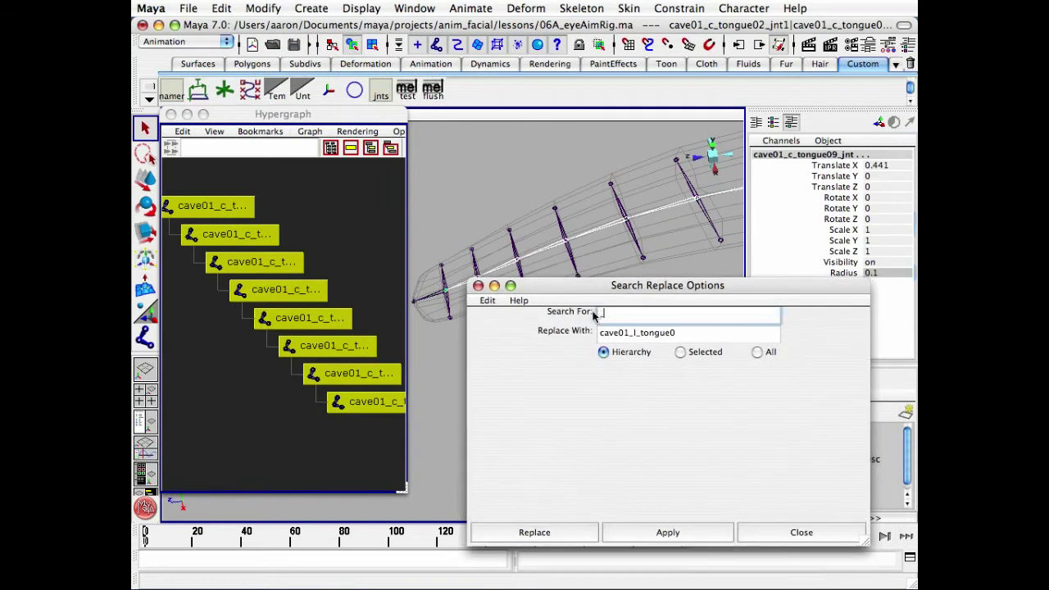
key(Tab)
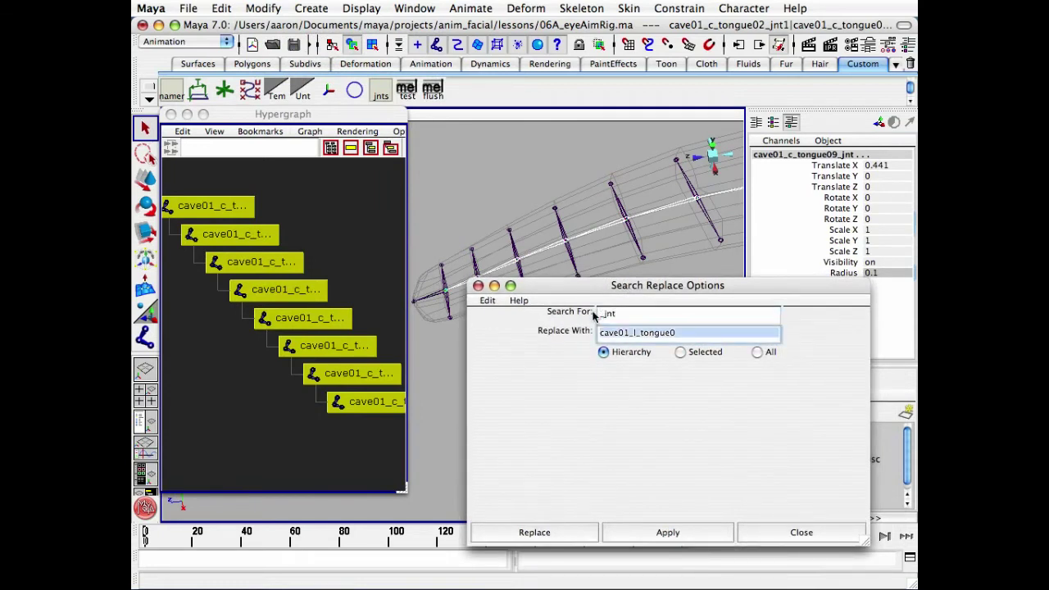
key(BackSpace)
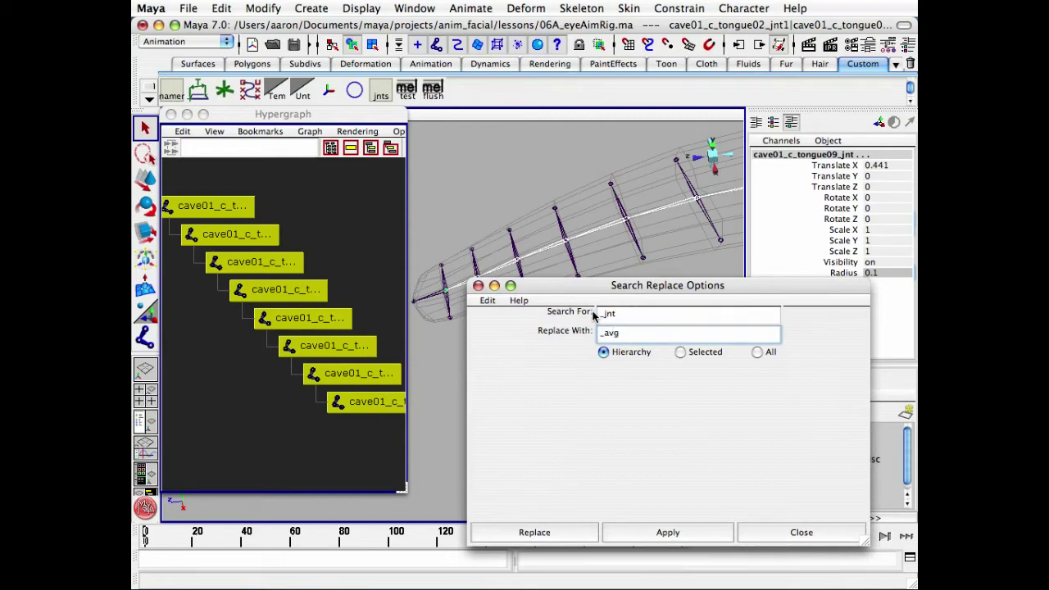
click(560, 535)
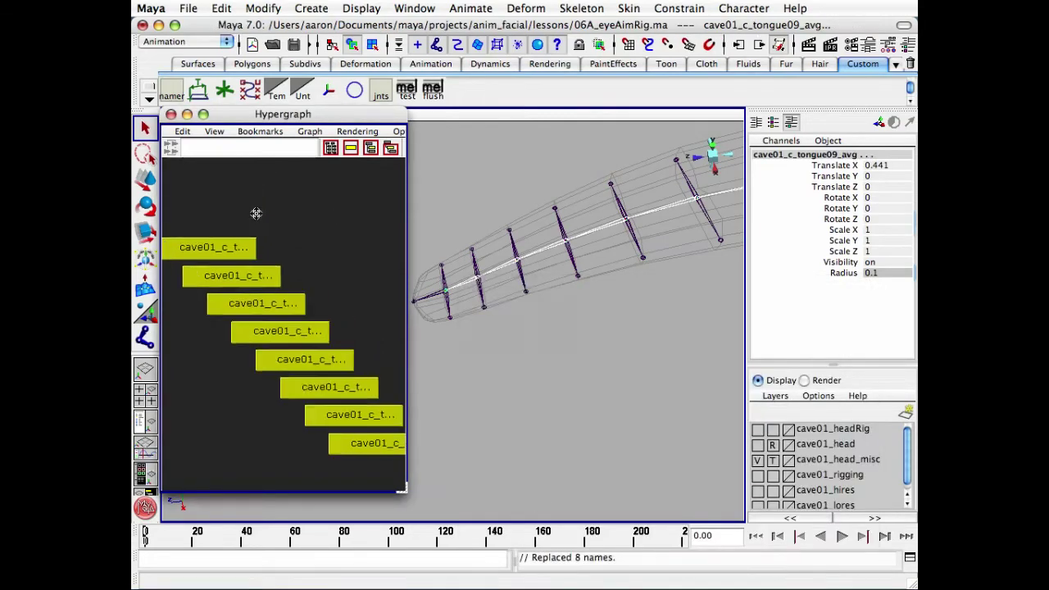
Rename the duplicated chain's root joint as cave01_c_tongue02_avg, without the trailing 1.
alt+right_drag(255, 213, 367, 215)
alt+middle_drag(270, 183, 402, 269)
click(260, 248)
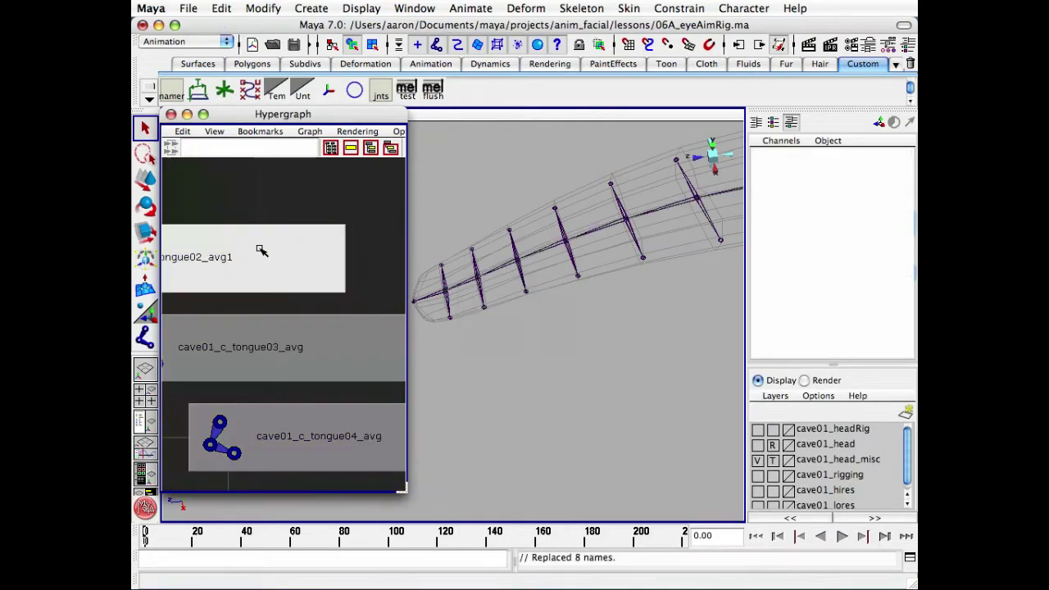
double_click(223, 261)
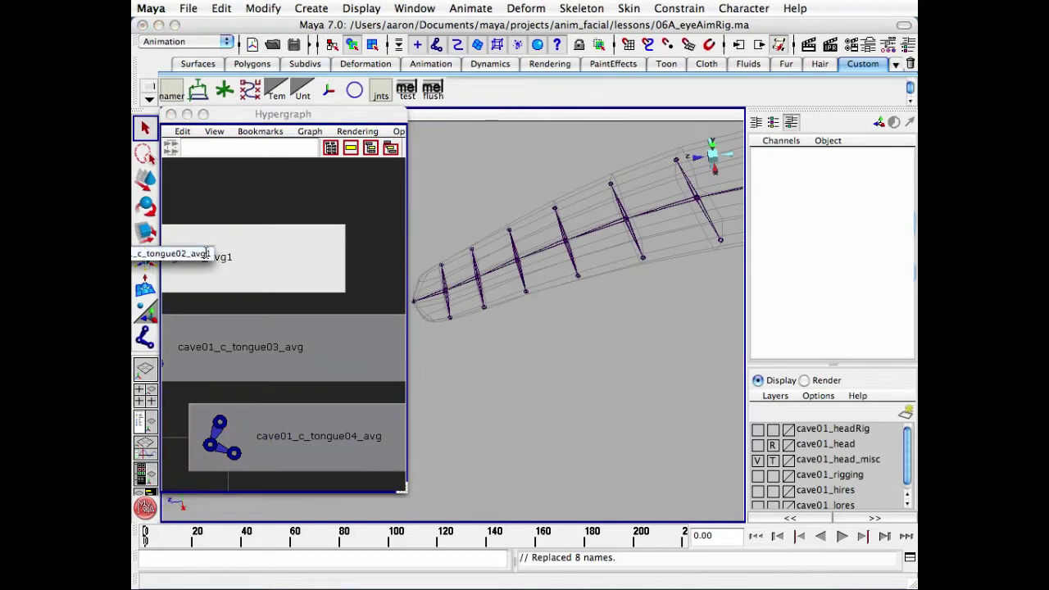
key(BackSpace)
key(Return)
Unparent the _avg joints one by one, from cave01_c_tongue03_avg through cave01_c_tongue09_avg, so each stands alone.
alt+right_drag(336, 284, 273, 296)
alt+middle_drag(273, 296, 259, 236)
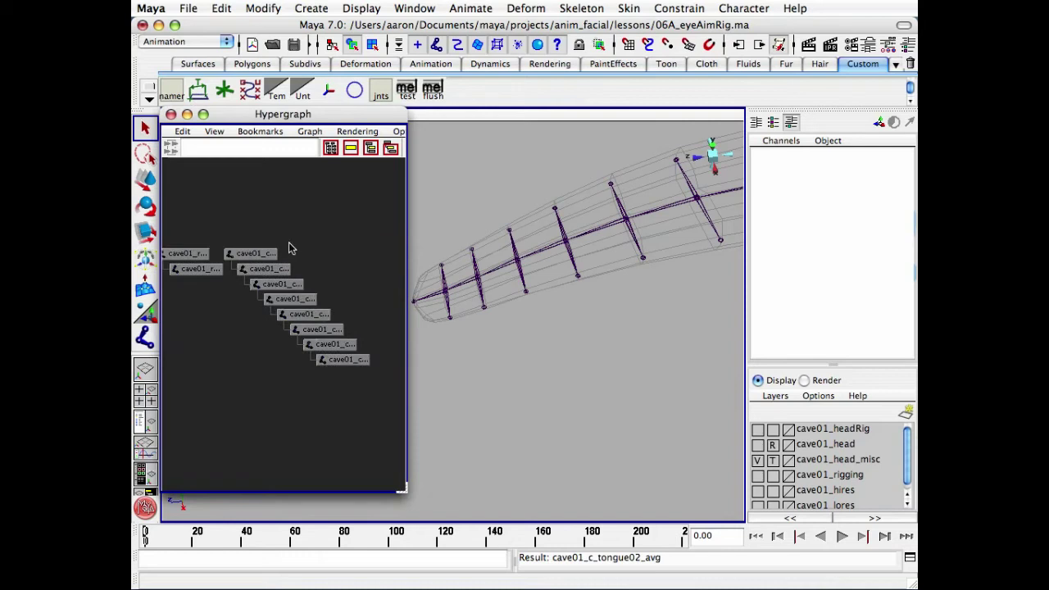
alt+right_drag(293, 248, 238, 275)
click(283, 284)
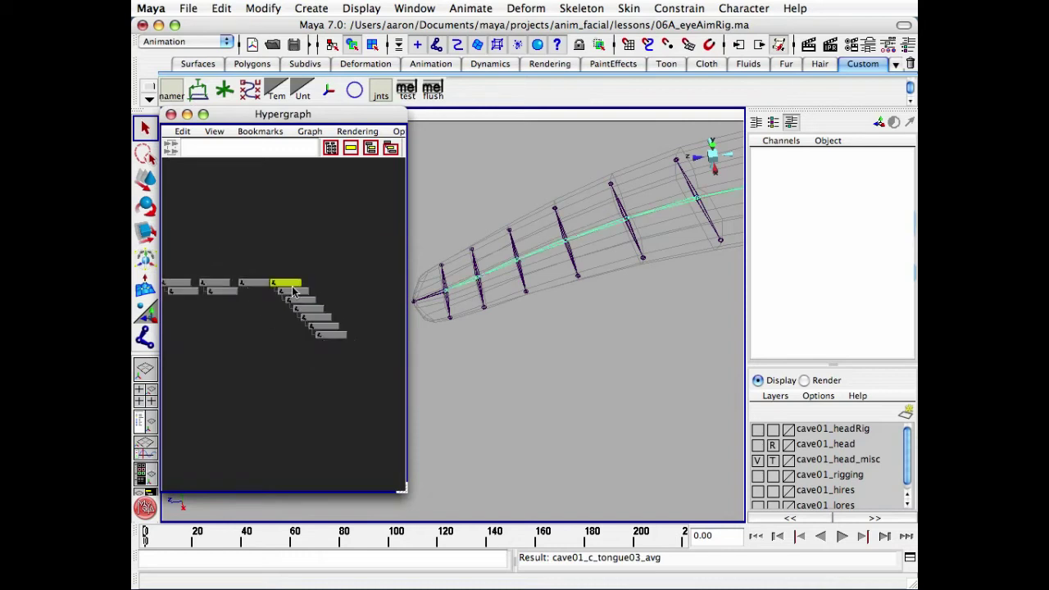
alt+middle_drag(355, 284, 287, 294)
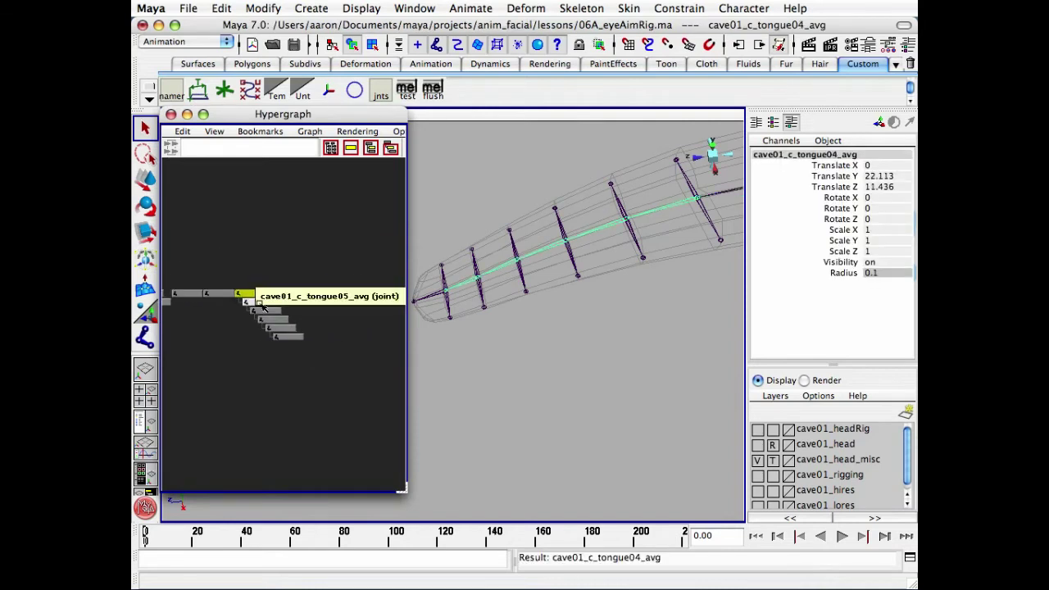
click(252, 304)
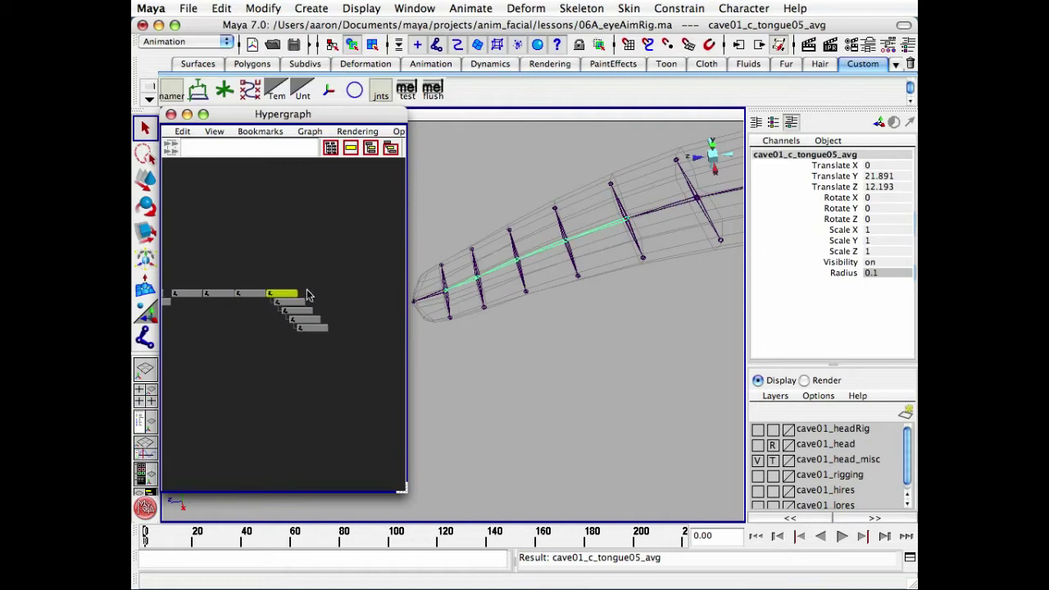
click(298, 302)
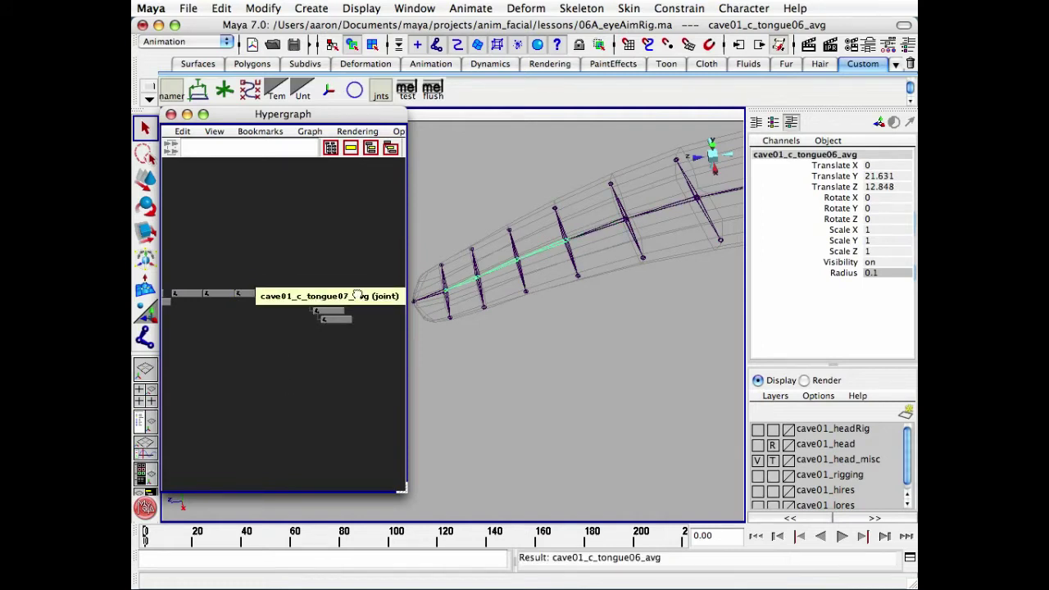
click(358, 296)
alt+middle_drag(353, 296, 287, 303)
click(318, 305)
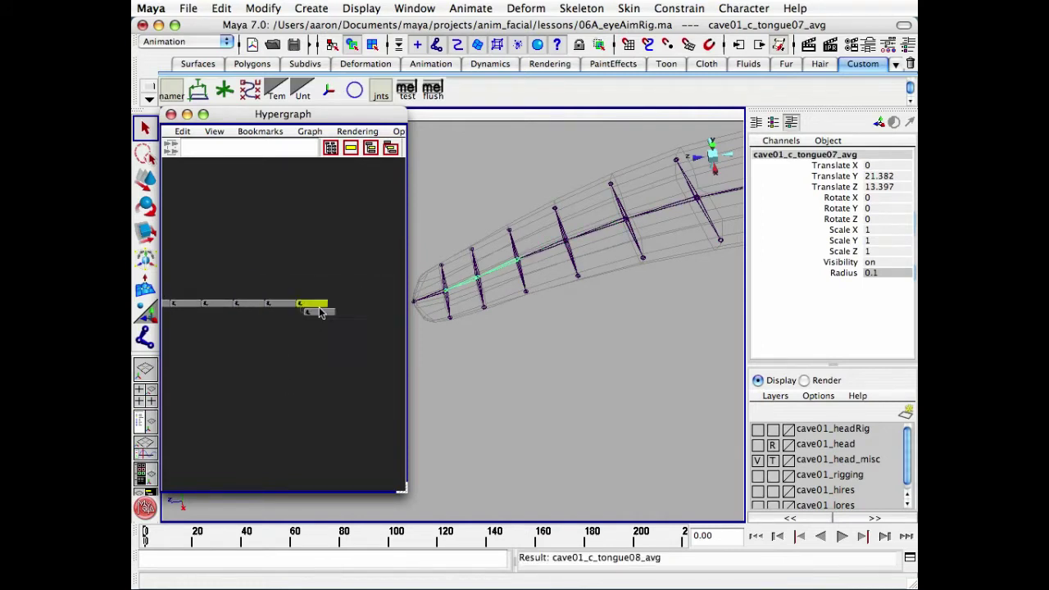
click(351, 310)
alt+middle_drag(347, 304, 300, 312)
Parent the left and right tongue01 side joints under cave01_c_tongue02_avg.
alt+middle_drag(648, 257, 500, 326)
alt+middle_drag(724, 255, 575, 297)
click(681, 297)
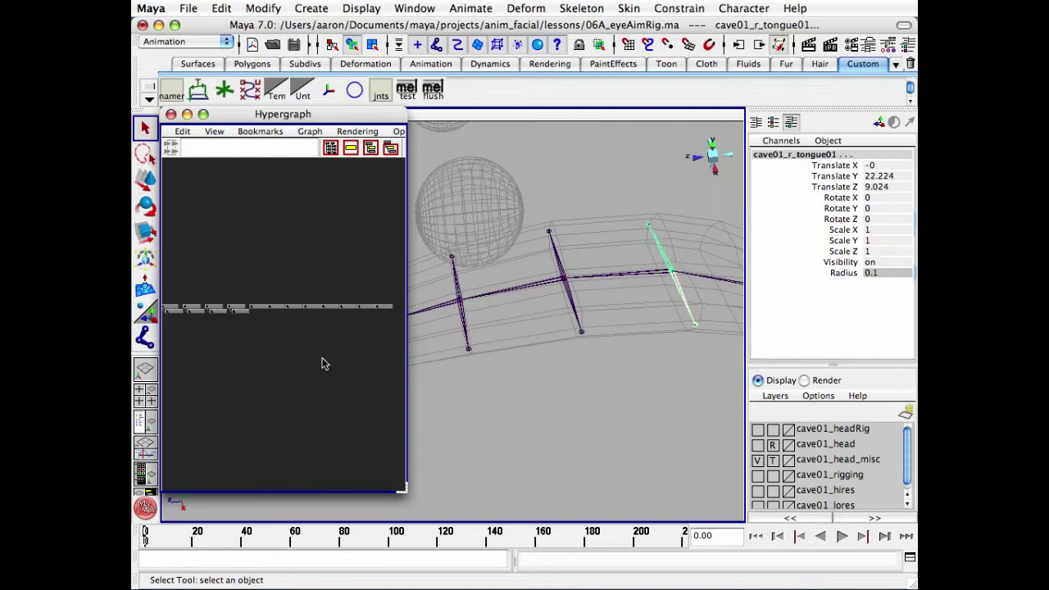
click(258, 308)
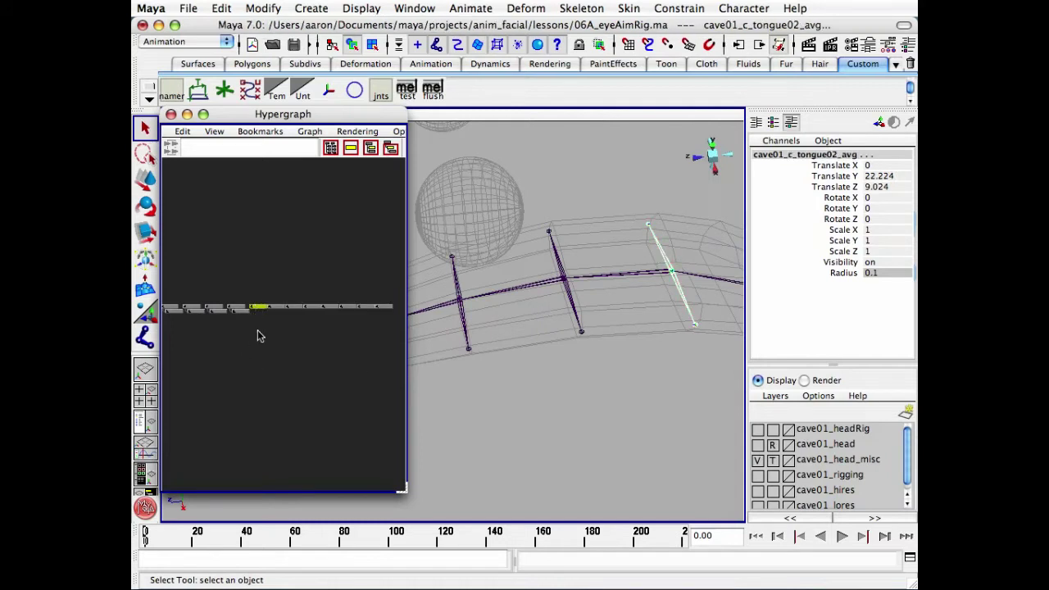
key(p)
Parent cave01_l_tongue03 and cave01_r_tongue03 under cave01_c_tongue03_avg.
click(574, 301)
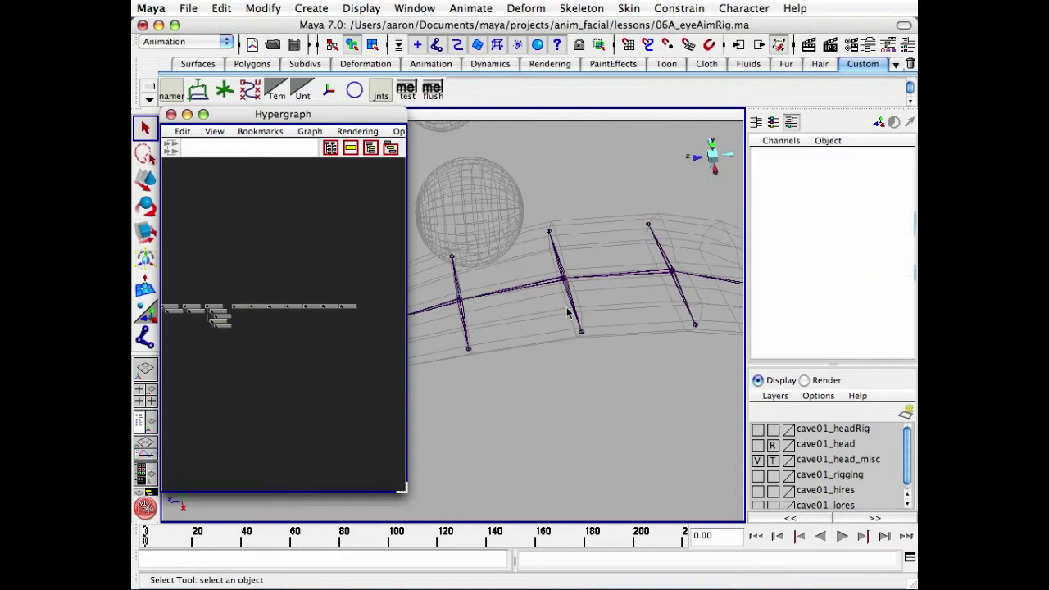
click(574, 305)
shift+click(557, 256)
shift+click(237, 306)
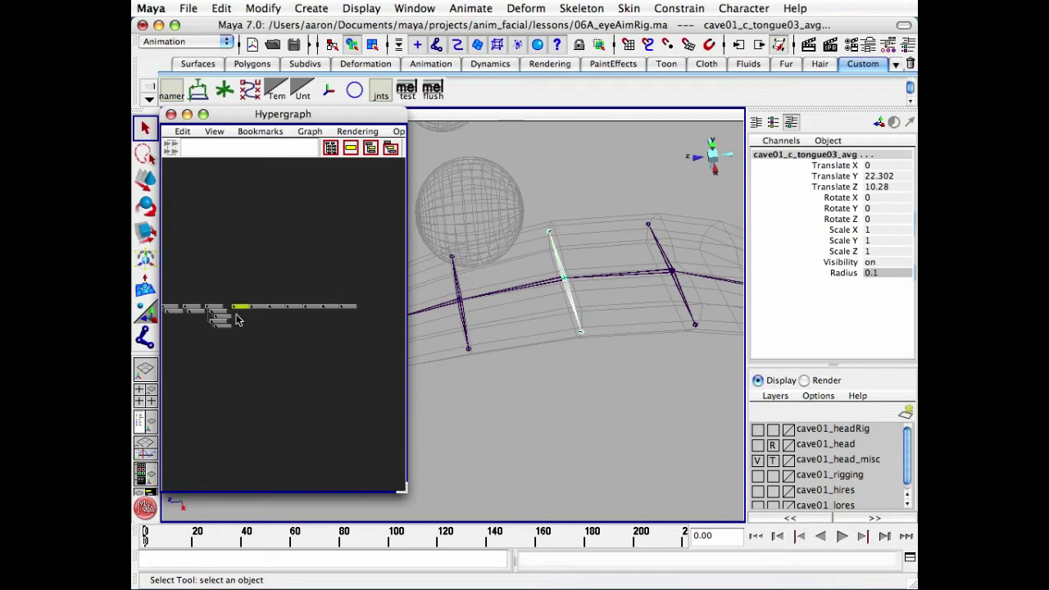
key(p)
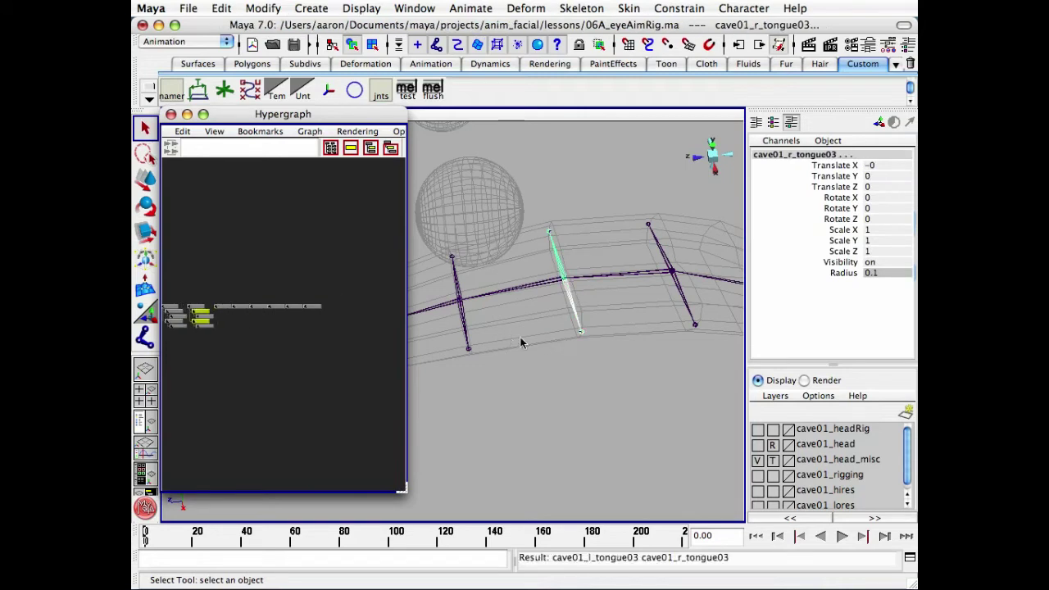
Parent the left and right tongue05 joints under cave01_c_tongue04_avg, and the tongue07 pair under cave01_c_tongue05_avg.
alt+middle_drag(506, 340, 652, 382)
click(613, 370)
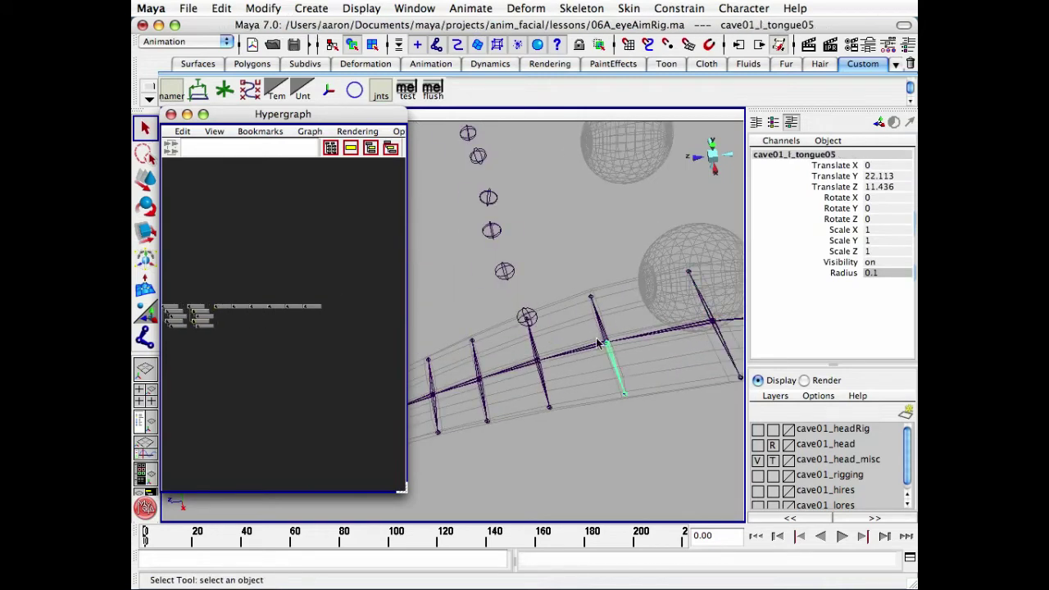
shift+click(223, 306)
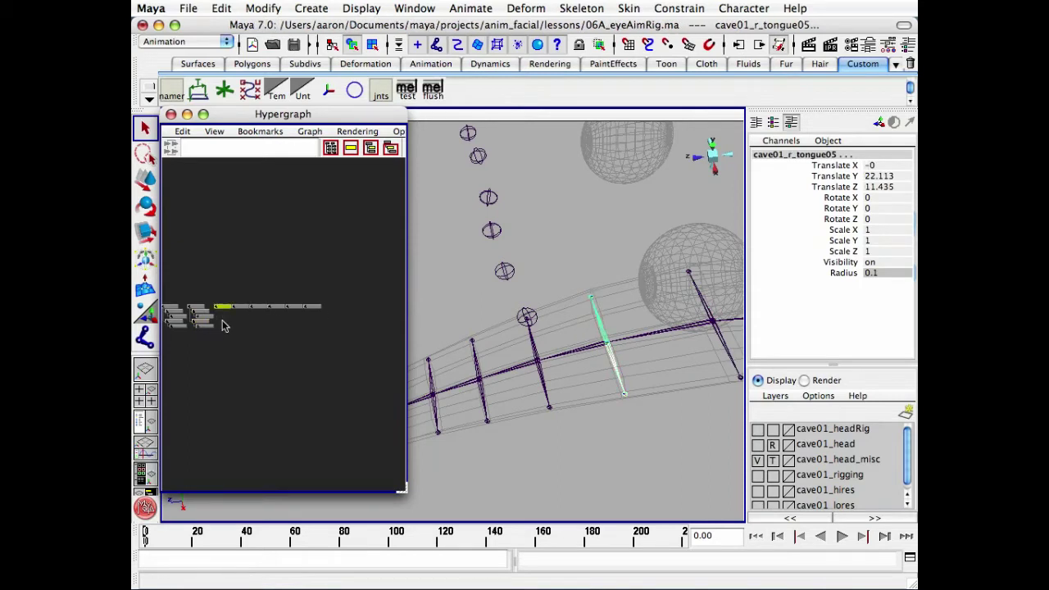
key(p)
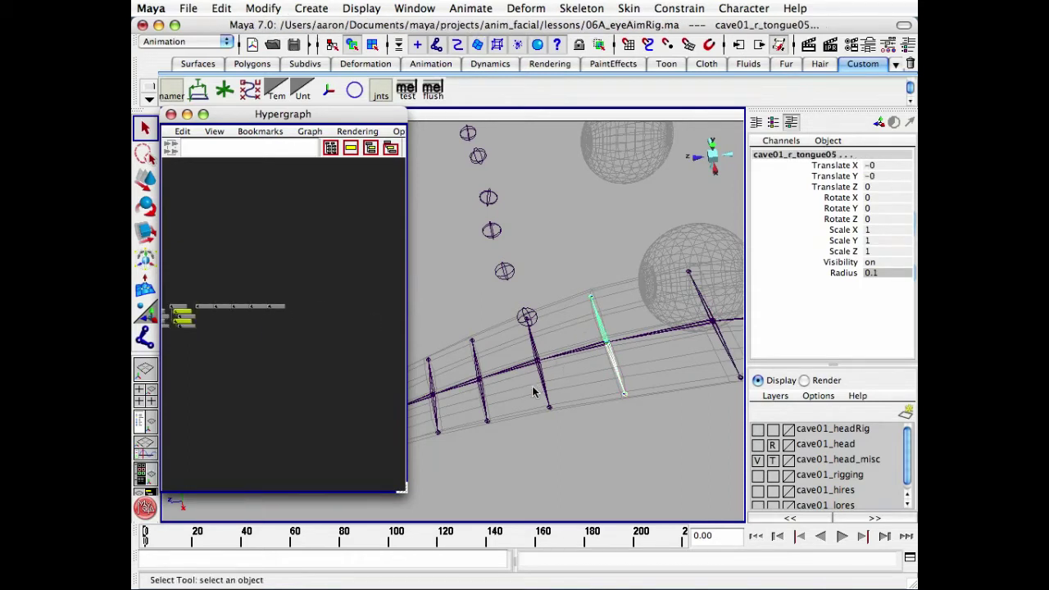
click(538, 365)
click(205, 309)
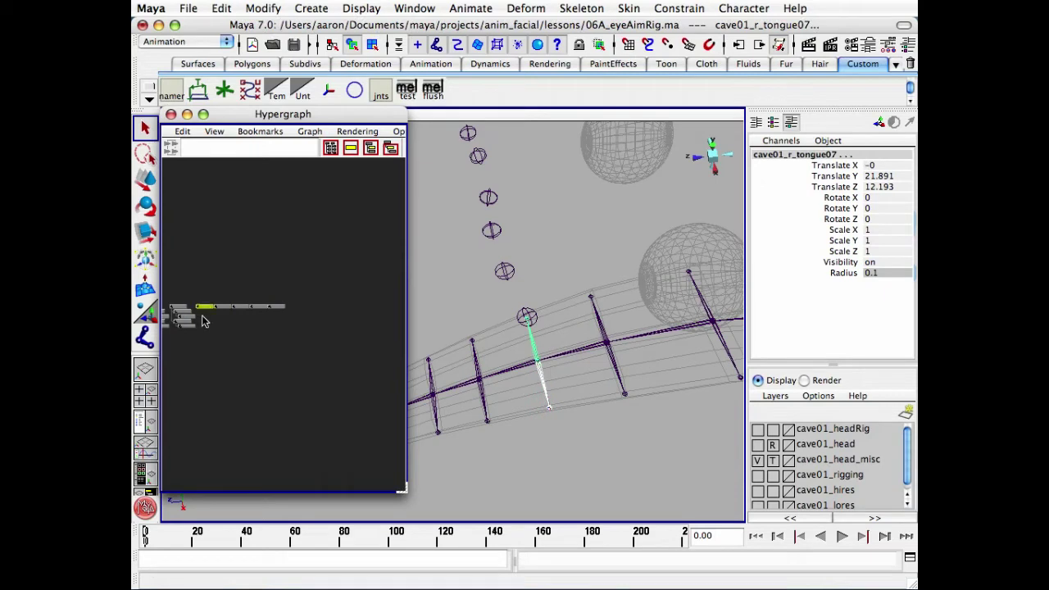
key(p)
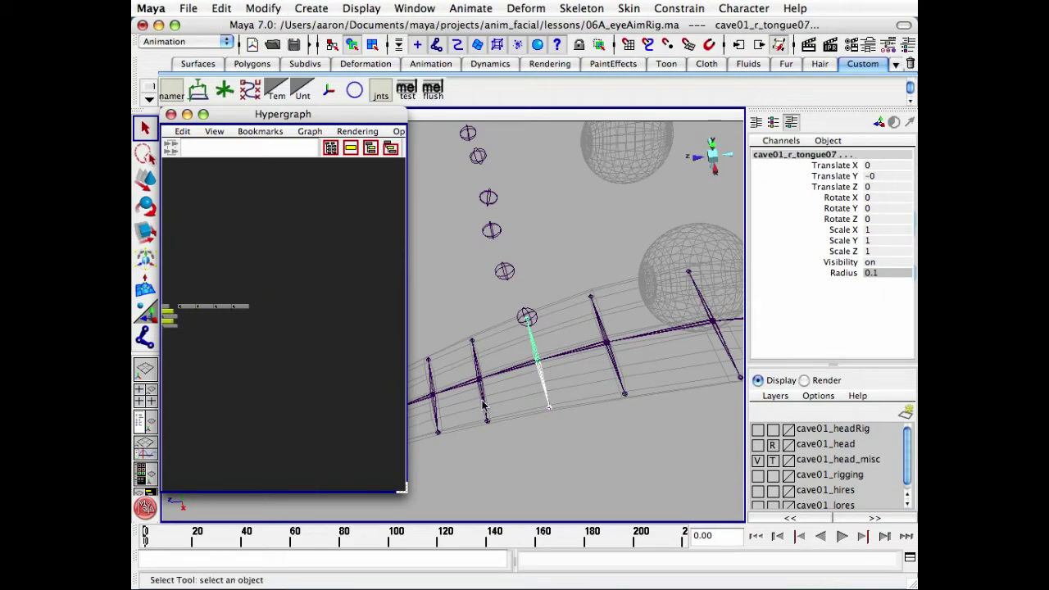
Parent cave01_l_tongue09 and cave01_r_tongue09 under cave01_c_tongue06_avg.
drag(490, 399, 485, 352)
drag(183, 293, 194, 329)
alt+right_drag(184, 386, 471, 389)
alt+middle_drag(227, 380, 333, 373)
alt+right_drag(334, 373, 386, 375)
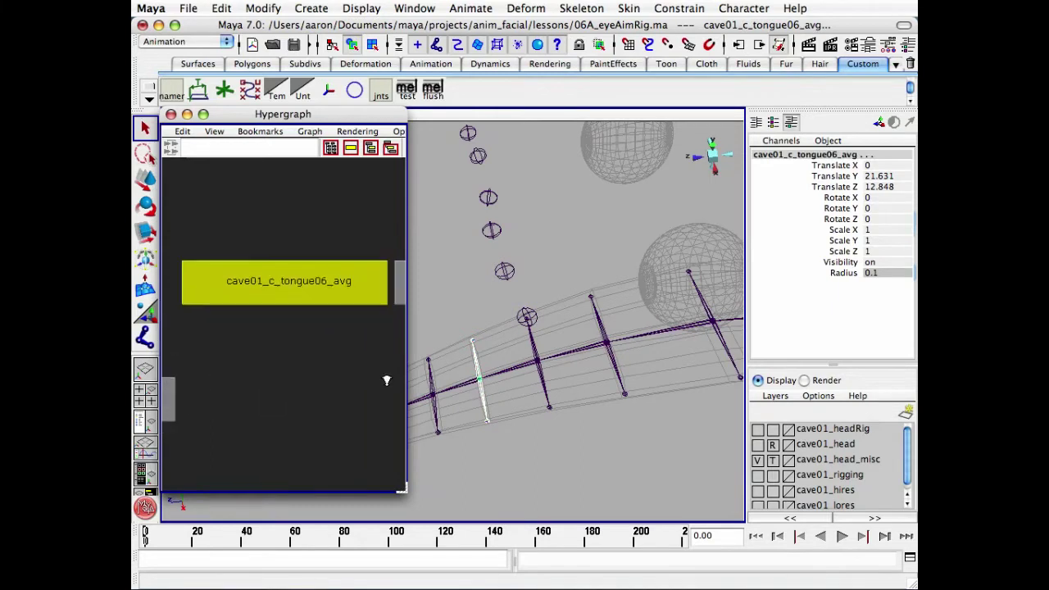
key(p)
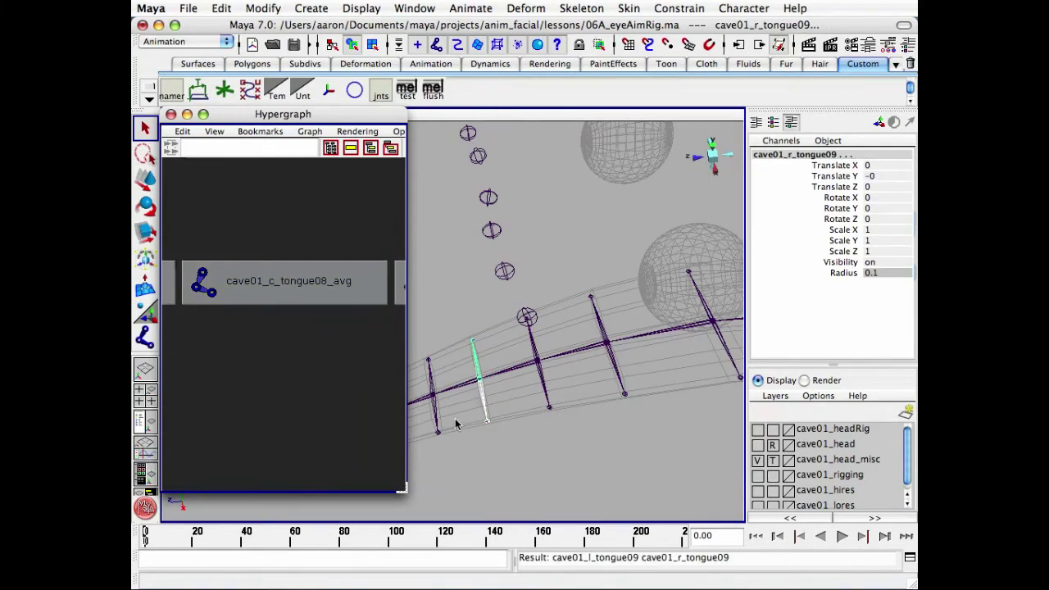
Parent the left and right tongue011 joints under cave01_c_tongue07_avg, and the tongue013 pair under cave01_c_tongue08_avg.
alt+middle_drag(449, 410, 578, 401)
click(557, 406)
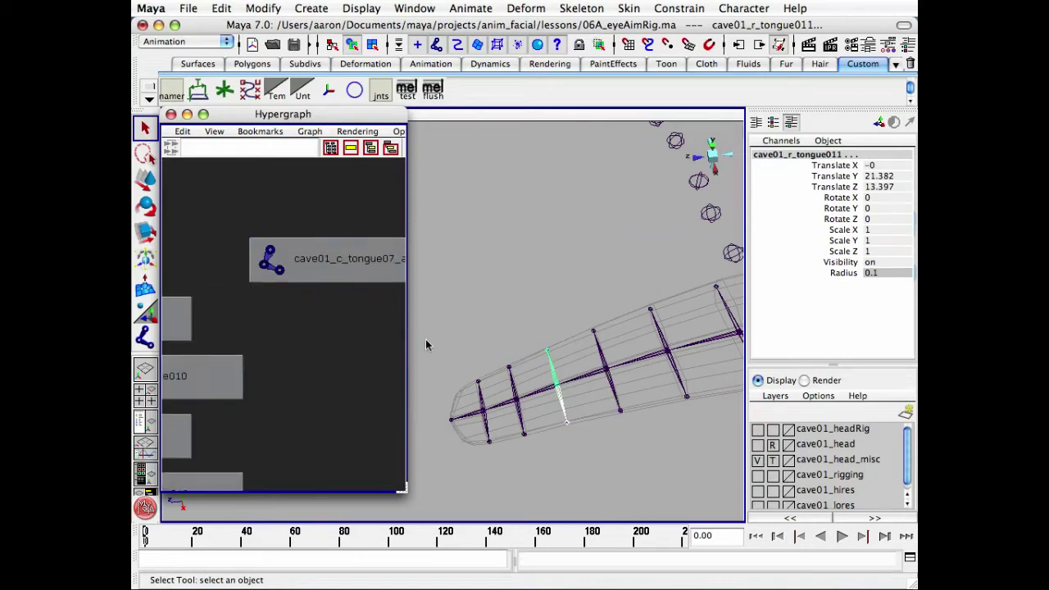
click(336, 254)
key(p)
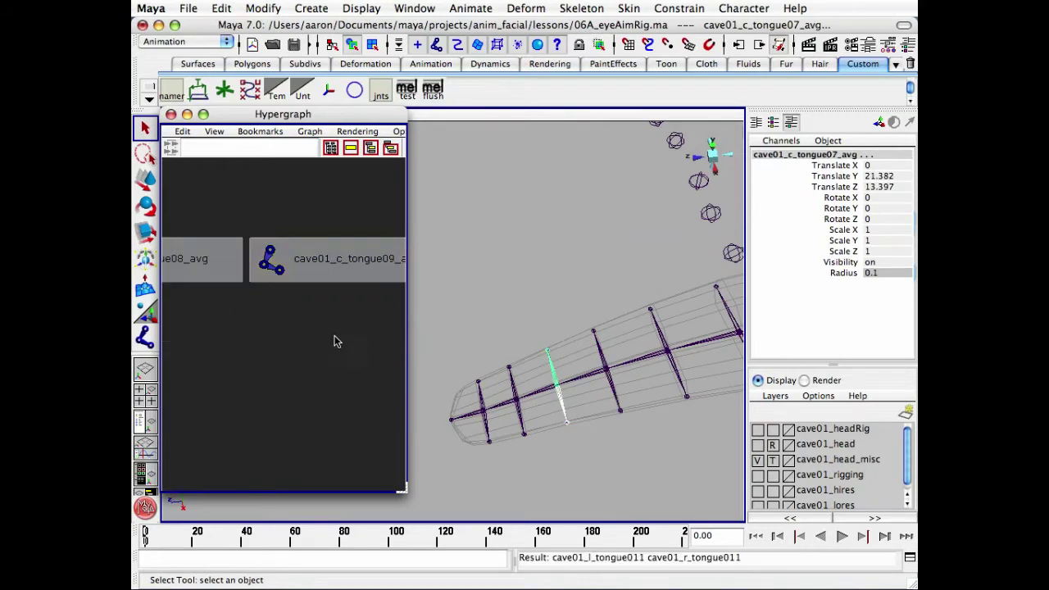
click(520, 394)
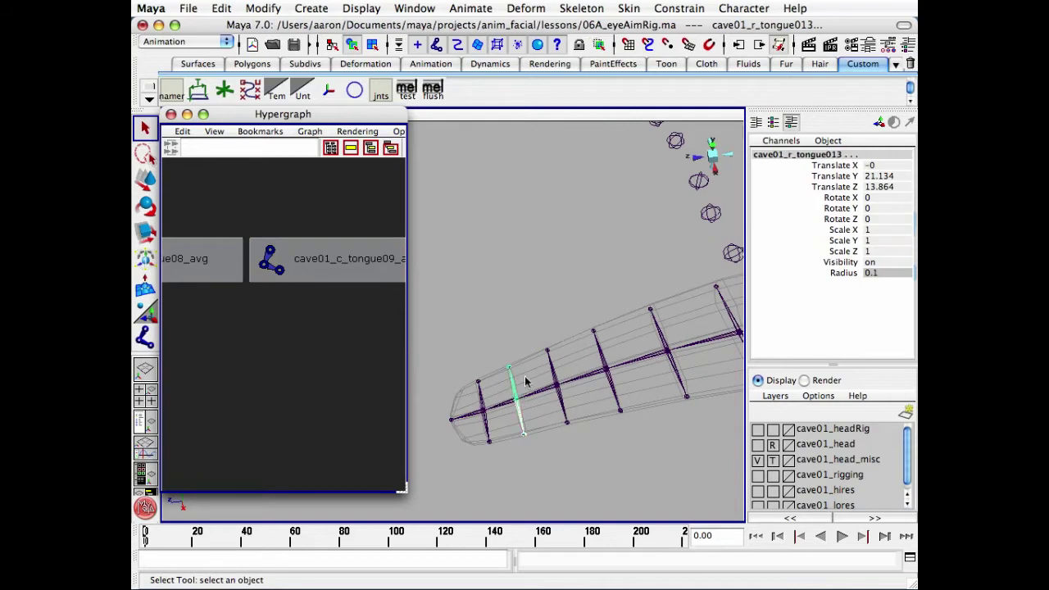
shift+click(205, 258)
key(p)
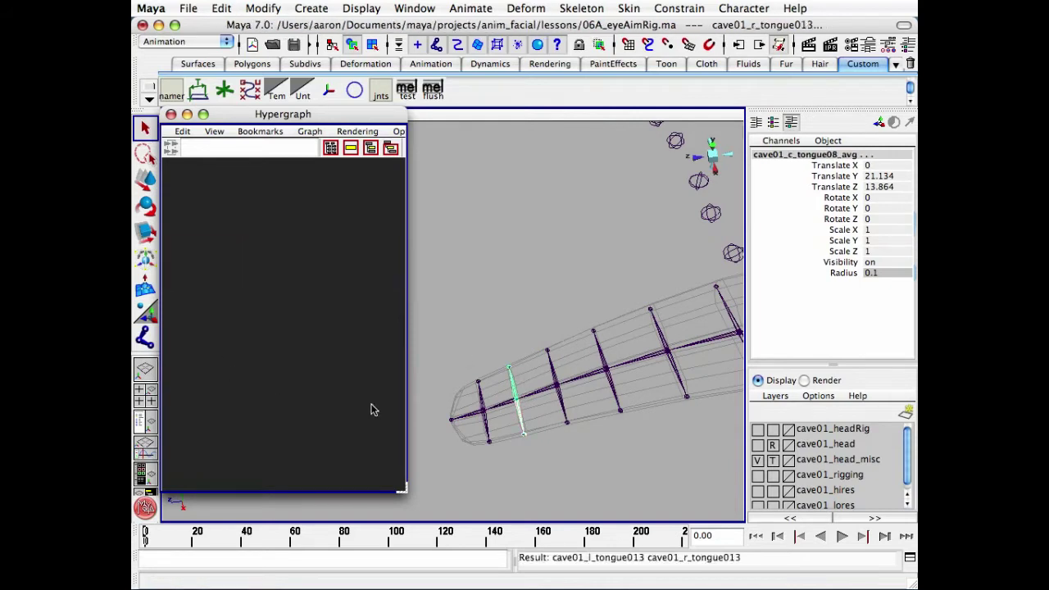
Parent cave01_l_tongue015 and cave01_r_tongue015 under cave01_c_tongue09_avg.
click(487, 422)
shift+click(484, 395)
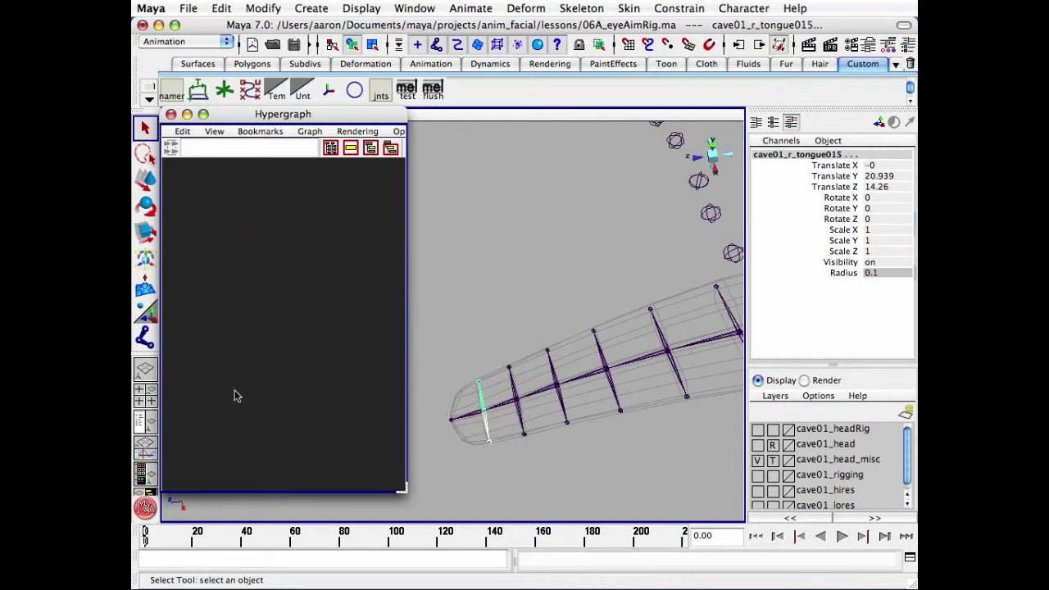
alt+middle_drag(236, 392, 498, 408)
shift+click(268, 279)
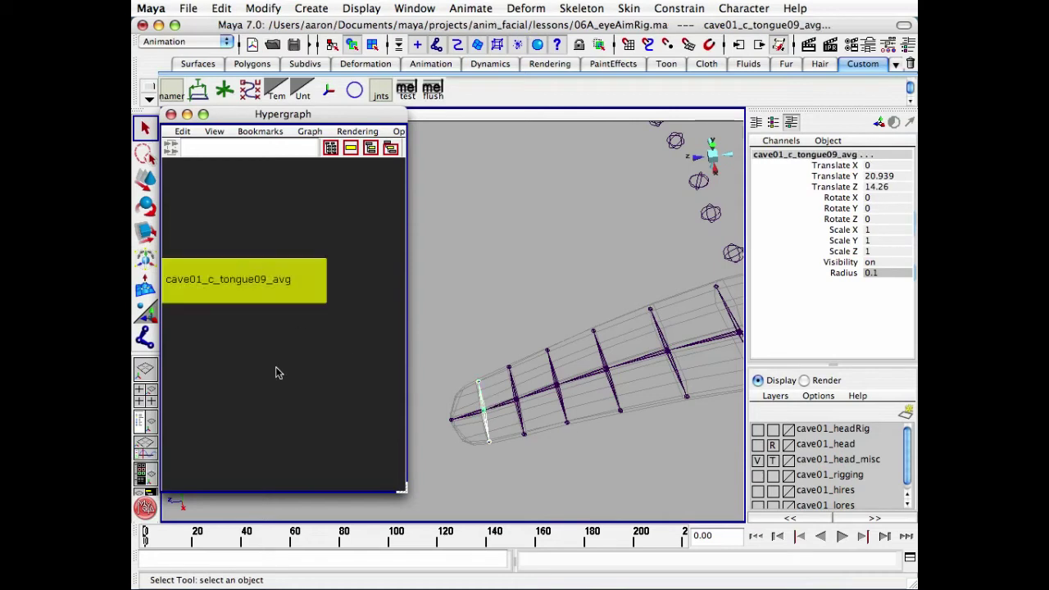
key(p)
Review the new side-joint hierarchies in the Hypergraph and select cave01_c_tongue07_avg to examine it on the tongue.
alt+right_drag(330, 374, 227, 388)
alt+middle_drag(209, 398, 405, 392)
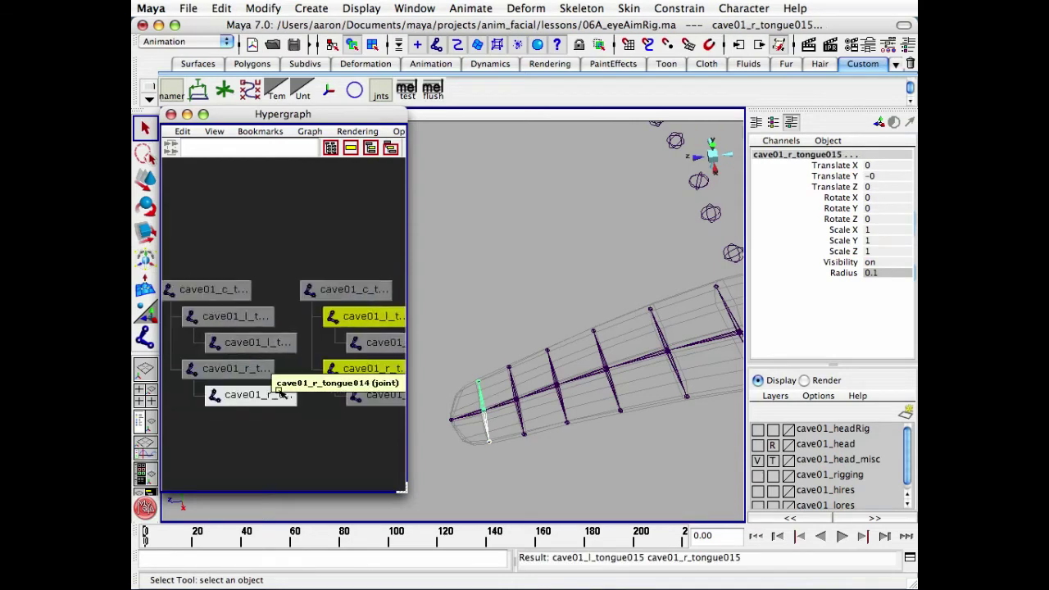
mouse_move(276, 391)
alt+middle_down()
mouse_move(376, 394)
mouse_move(287, 391)
alt+middle_up()
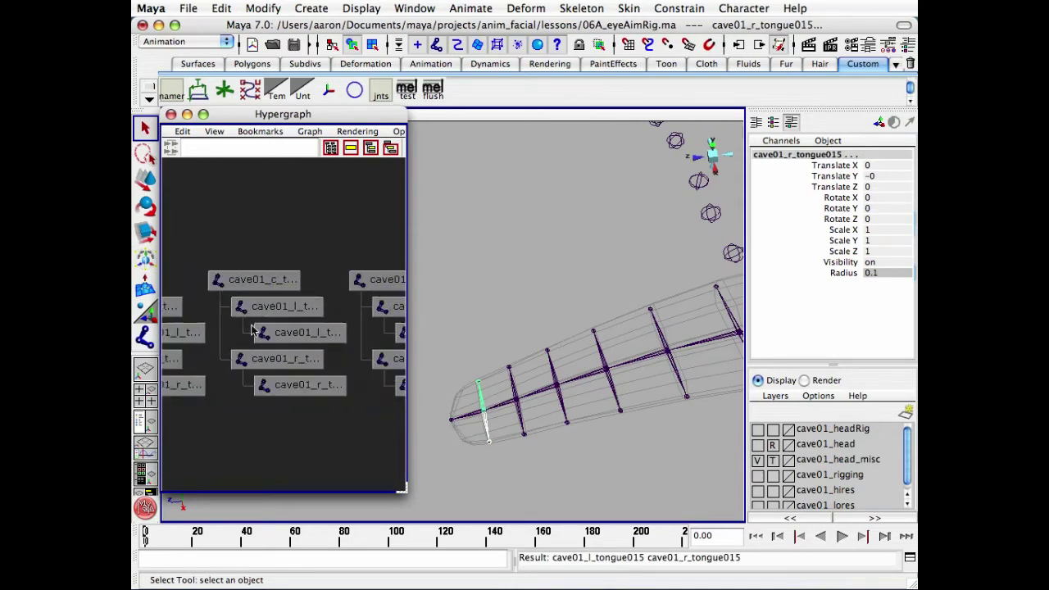
click(243, 280)
alt+middle_drag(527, 380, 450, 378)
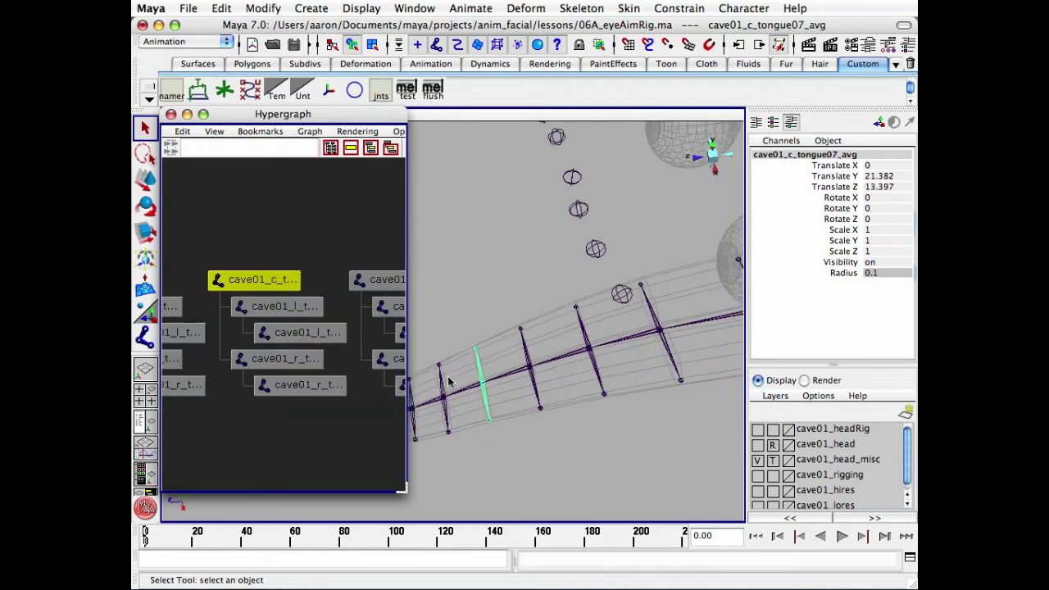
Clear the selection, open the Script Editor, empty its history and close the Hypergraph.
alt+right_drag(335, 379, 261, 389)
click(654, 464)
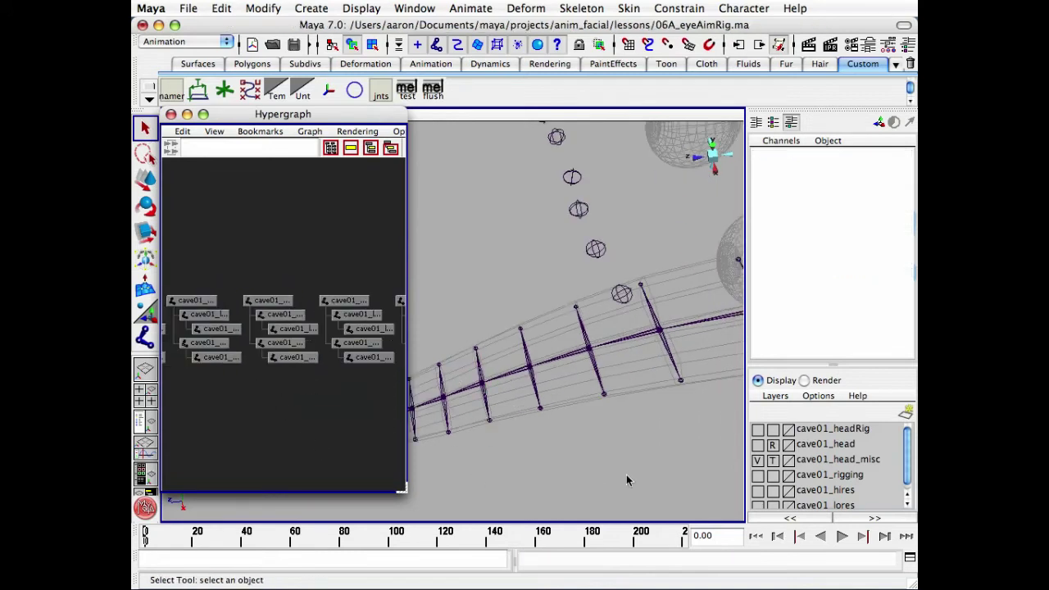
click(909, 558)
drag(910, 486, 662, 297)
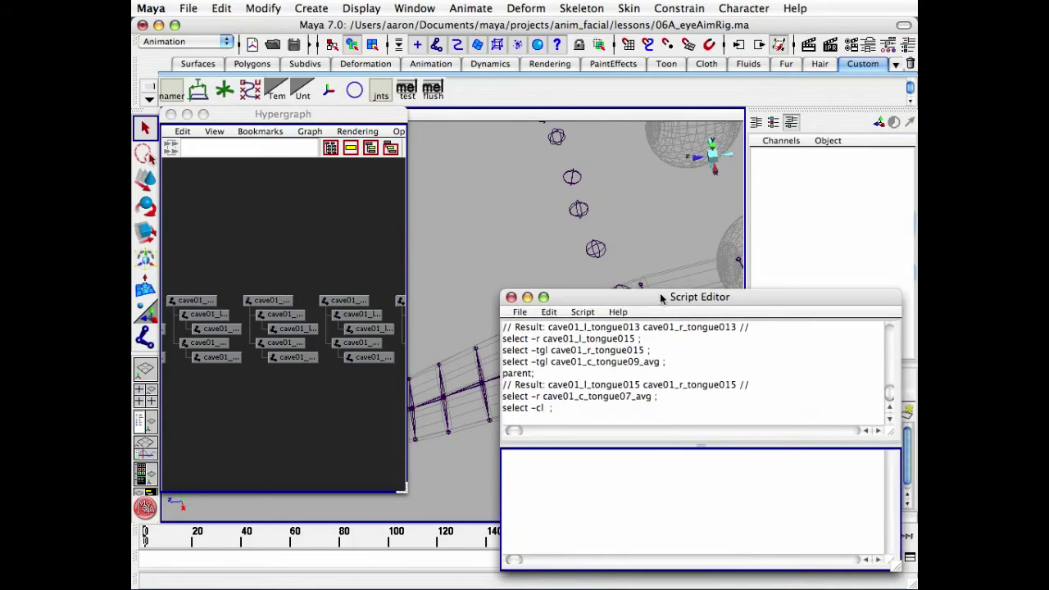
click(551, 313)
click(567, 411)
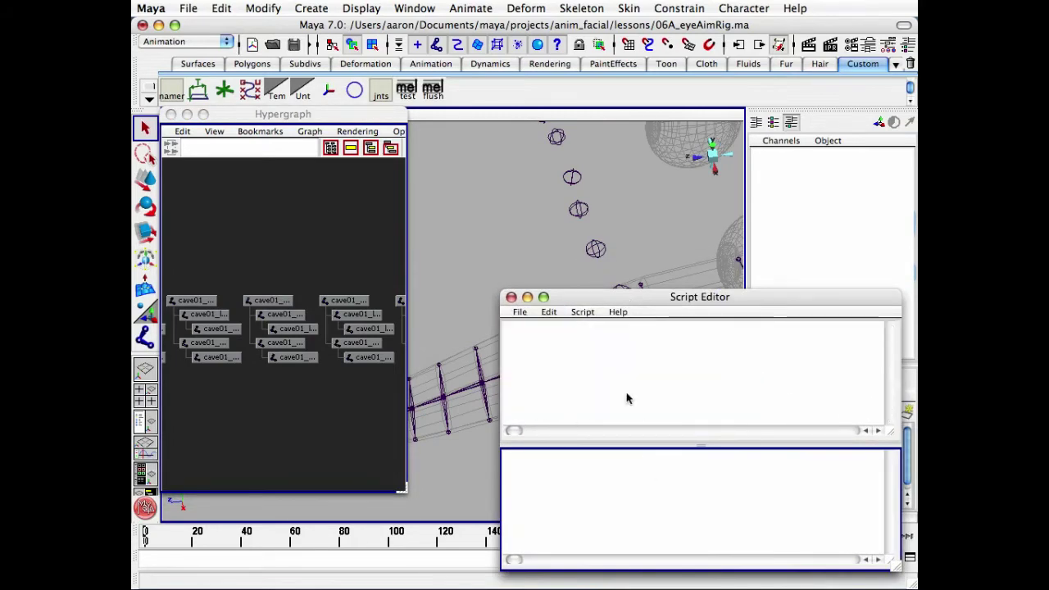
click(171, 116)
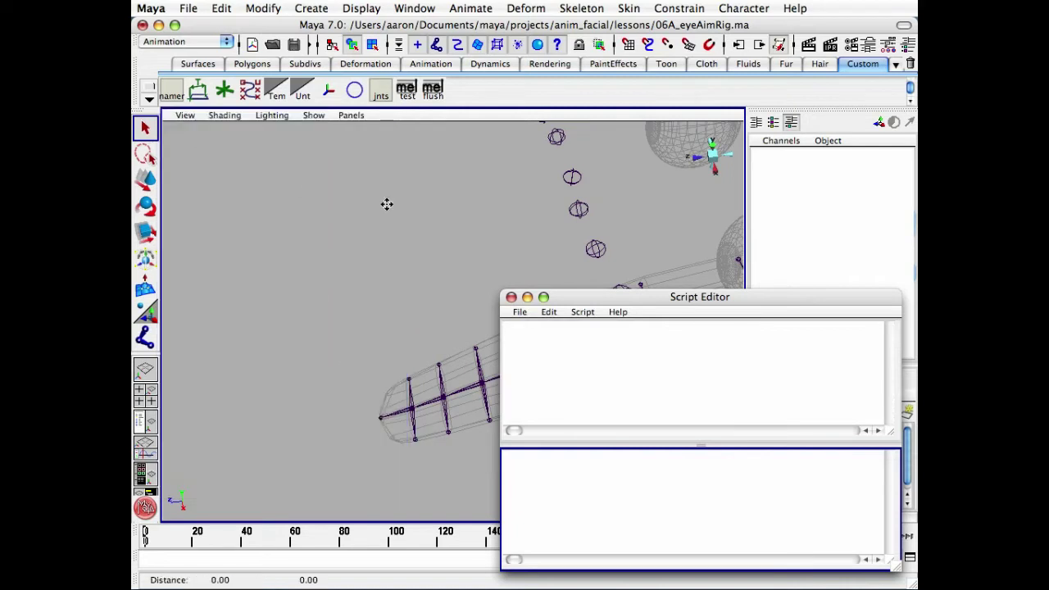
Turn off templating on the cave01_head_misc layer and hide the layer.
alt+drag(386, 204, 603, 270)
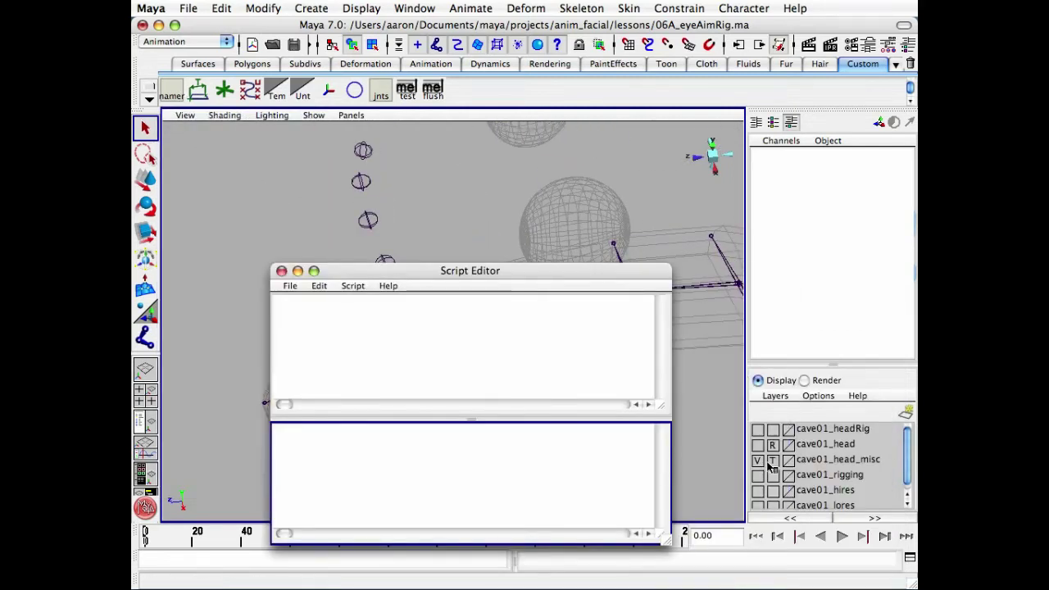
click(770, 462)
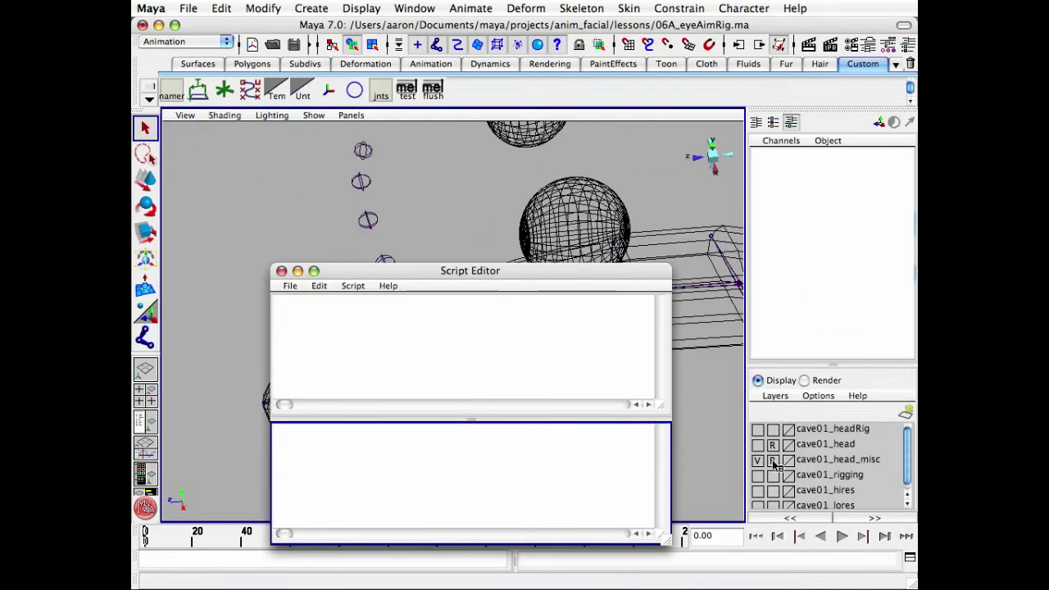
click(773, 463)
click(759, 463)
drag(510, 267, 750, 302)
alt+middle_drag(611, 211, 501, 174)
alt+drag(501, 174, 497, 194)
alt+middle_drag(497, 195, 531, 215)
alt+drag(531, 214, 507, 190)
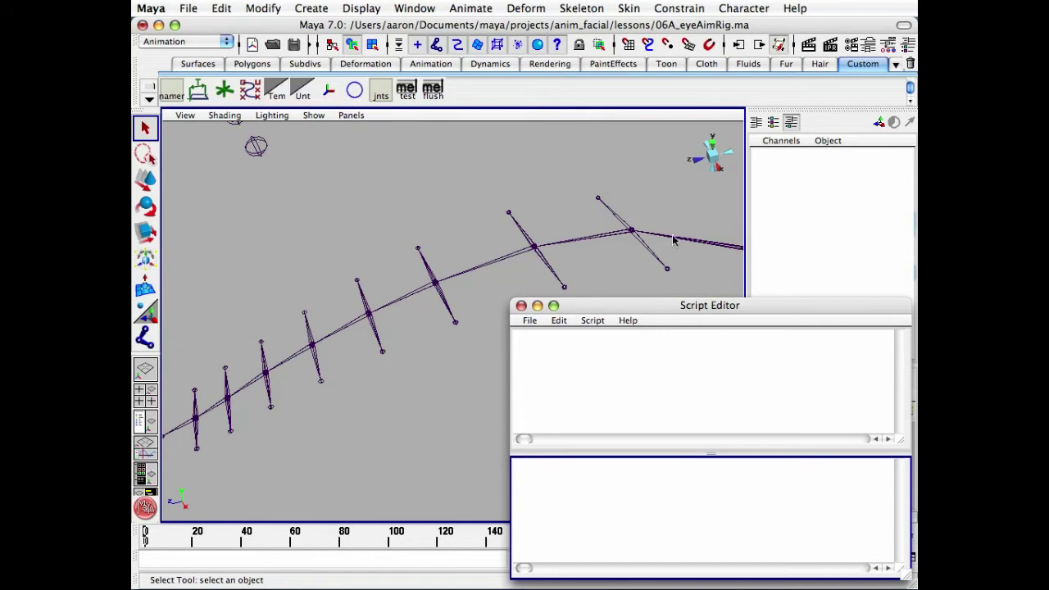
Select cave01_c_tongue02_jnt in the centre tongue chain and clear the Script Editor history.
click(599, 239)
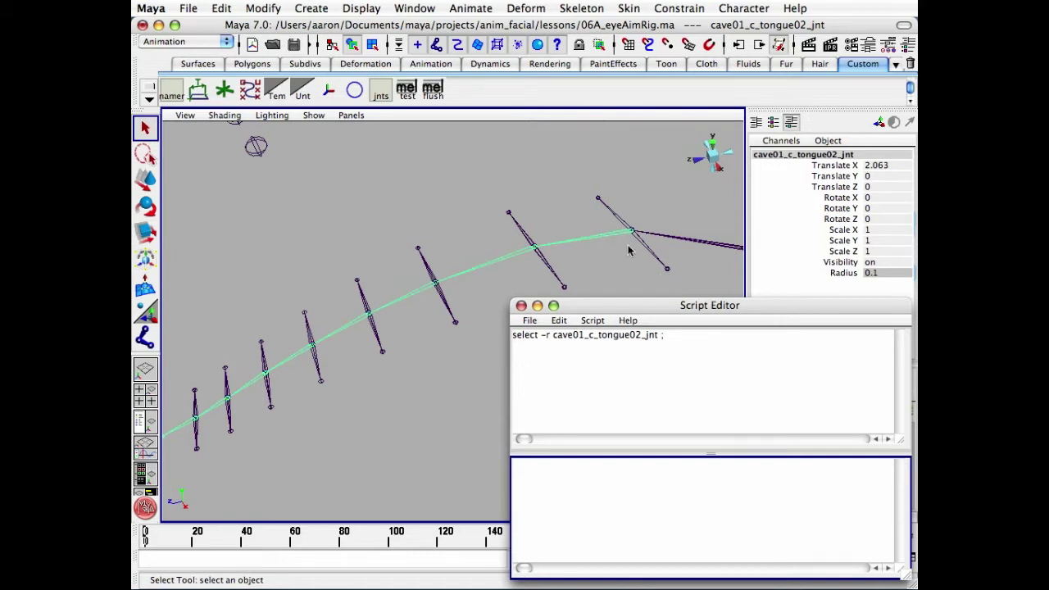
click(564, 321)
click(585, 397)
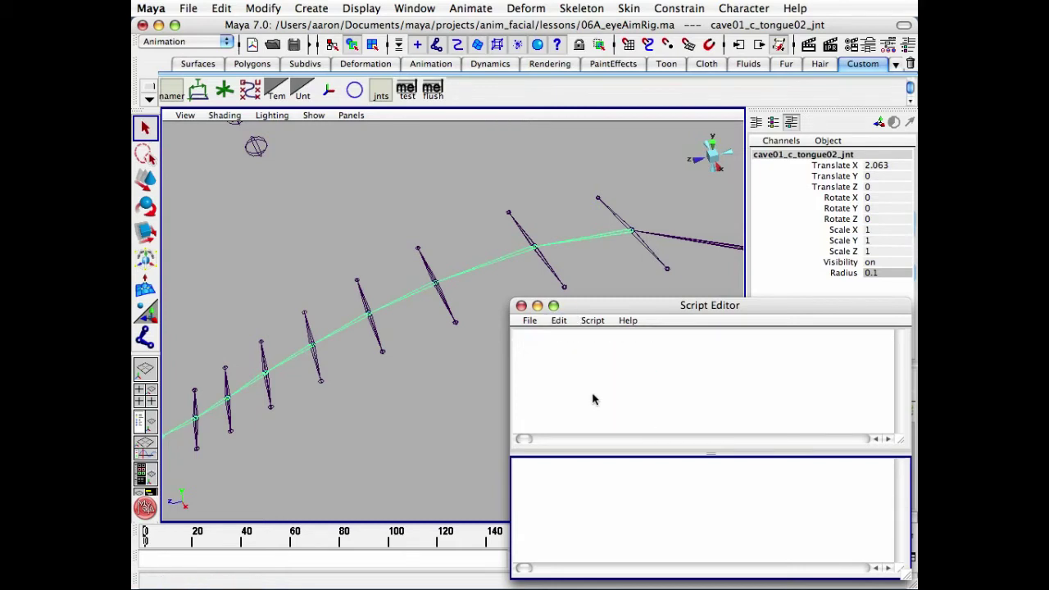
Write and execute the MEL command createNode multiplyDivide -n cave01_c_tongue01_md;, keeping it in the script input.
click(580, 506)
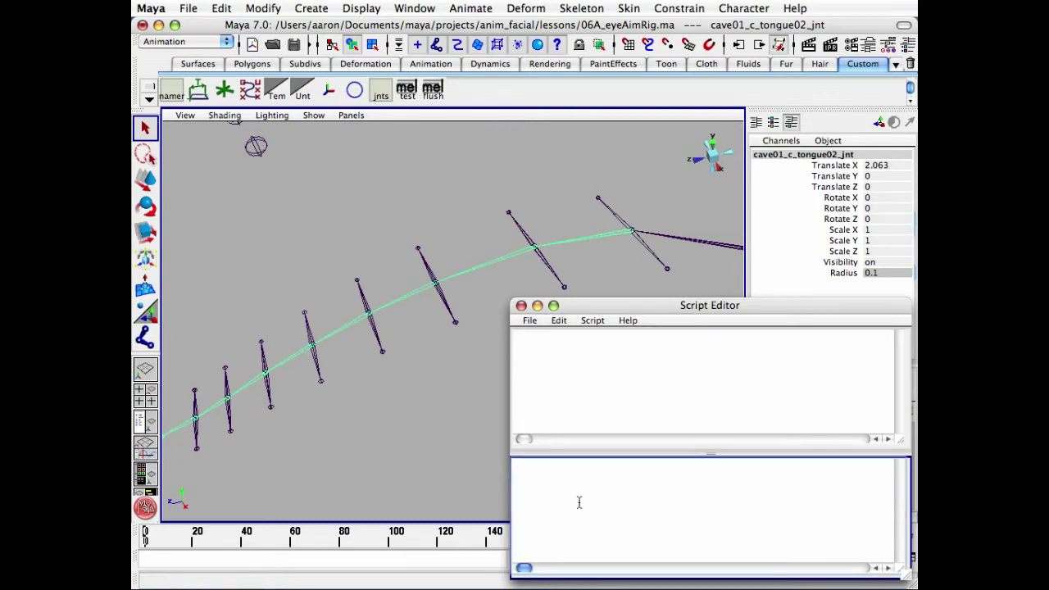
text(cre)
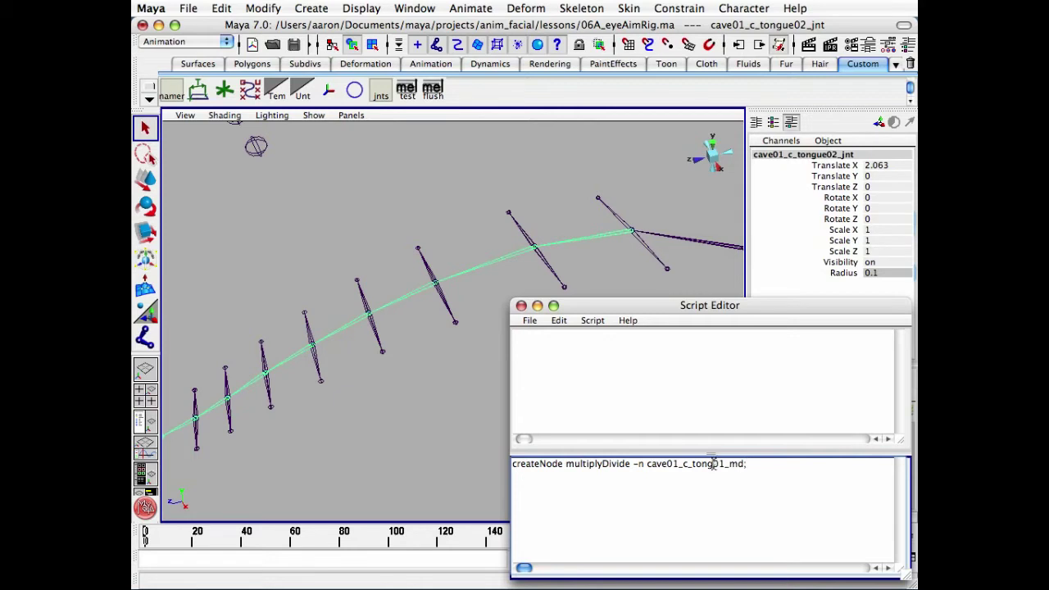
text(ue)
drag(715, 454, 513, 419)
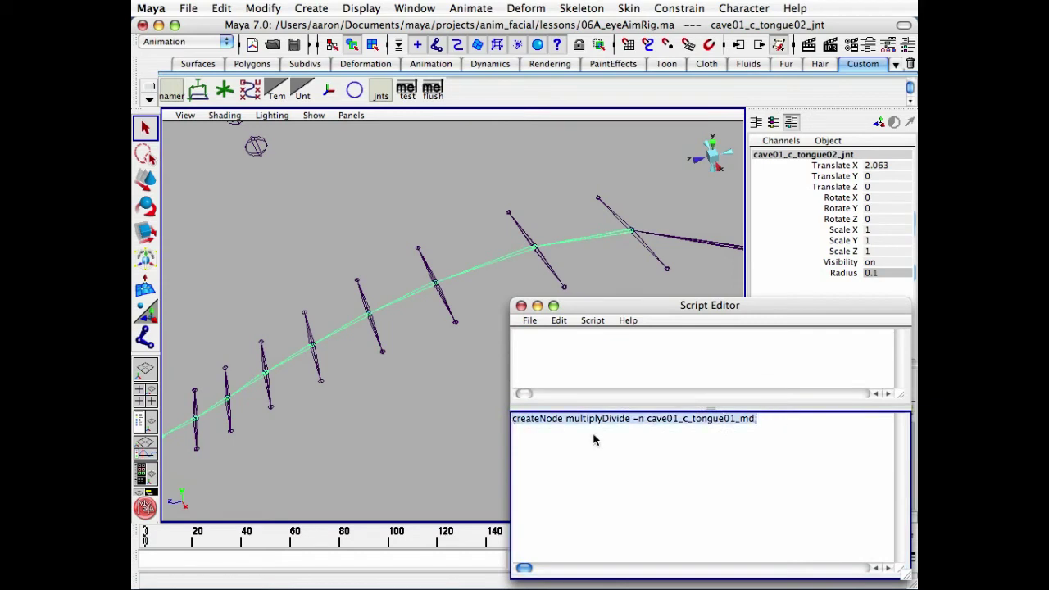
key(ctrl+Return)
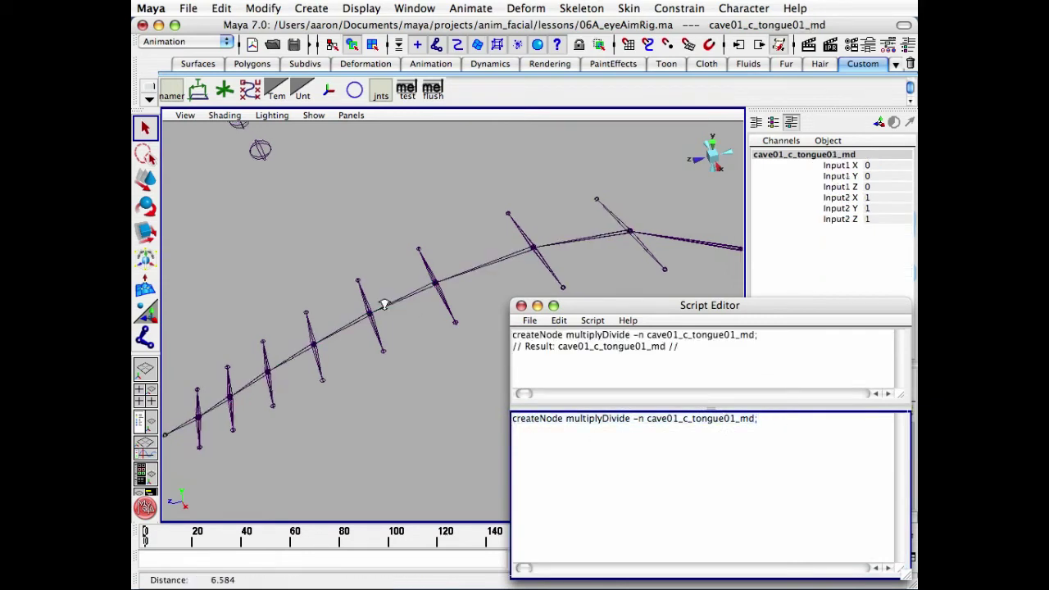
Examine the operation and input attributes of cave01_c_tongue01_md in the Attribute Editor.
key(ctrl+a)
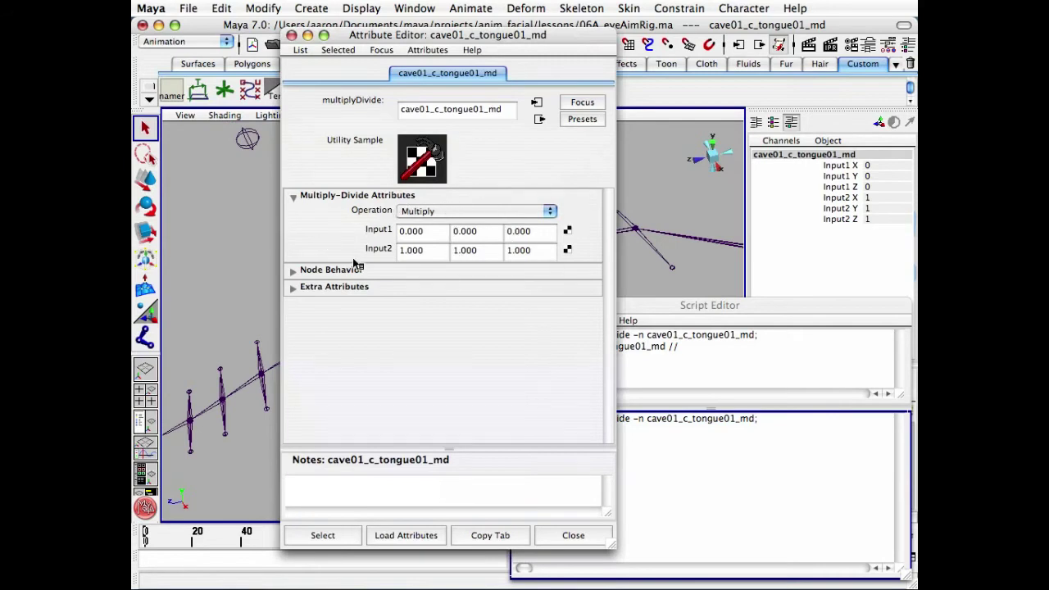
click(569, 538)
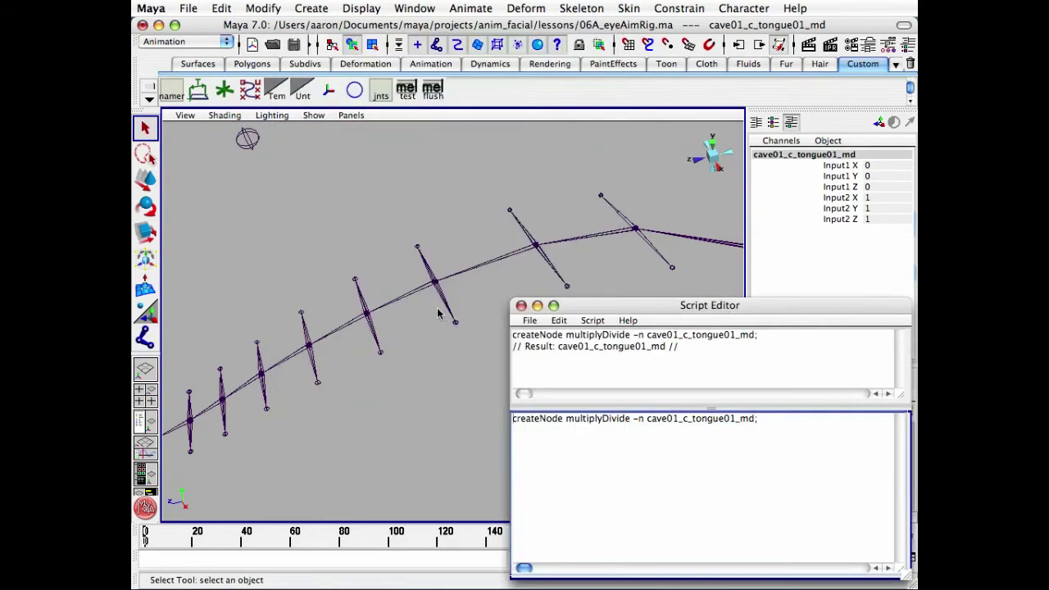
alt+right_drag(448, 269, 443, 255)
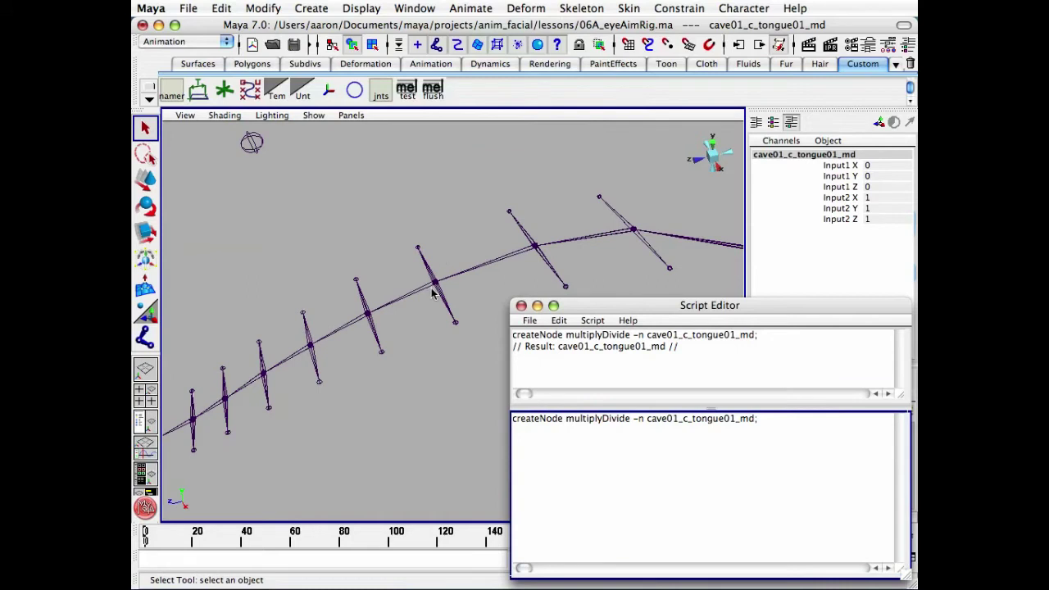
Open the Connection Editor and load cave01_c_tongue01_md as the input node.
click(419, 8)
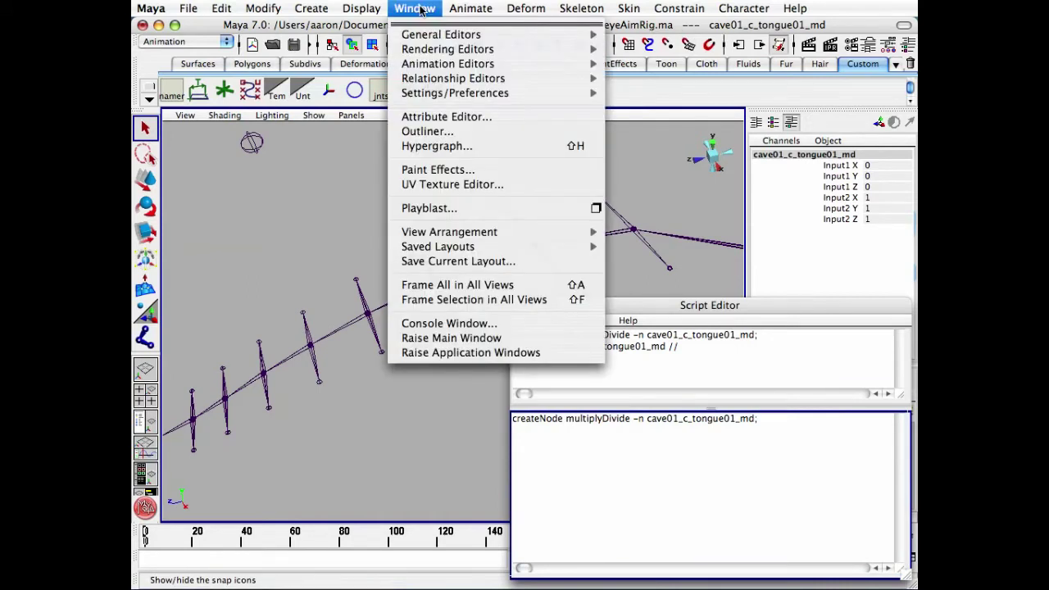
mouse_move(541, 36)
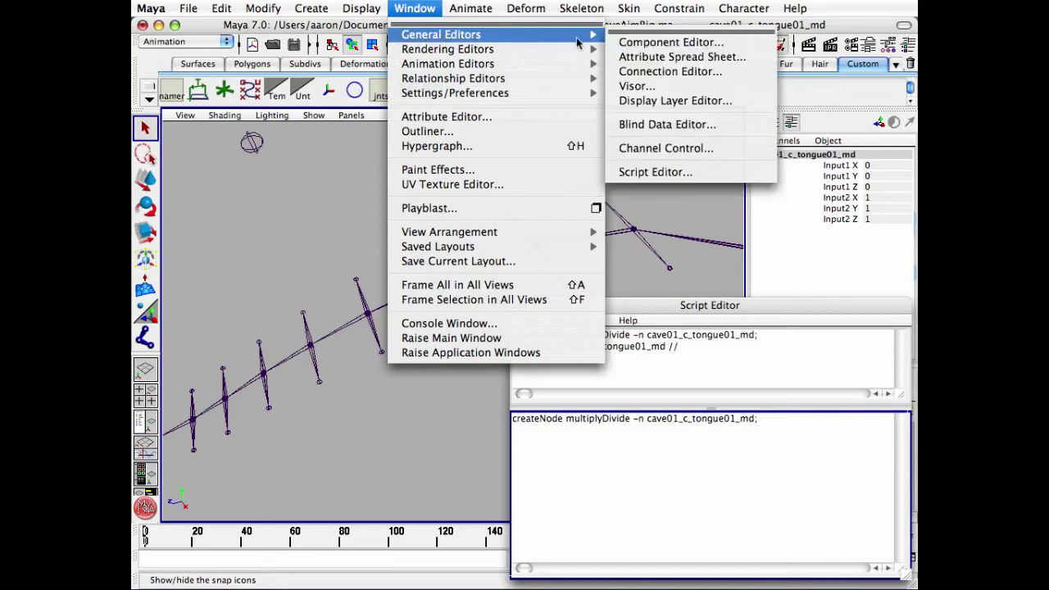
click(726, 72)
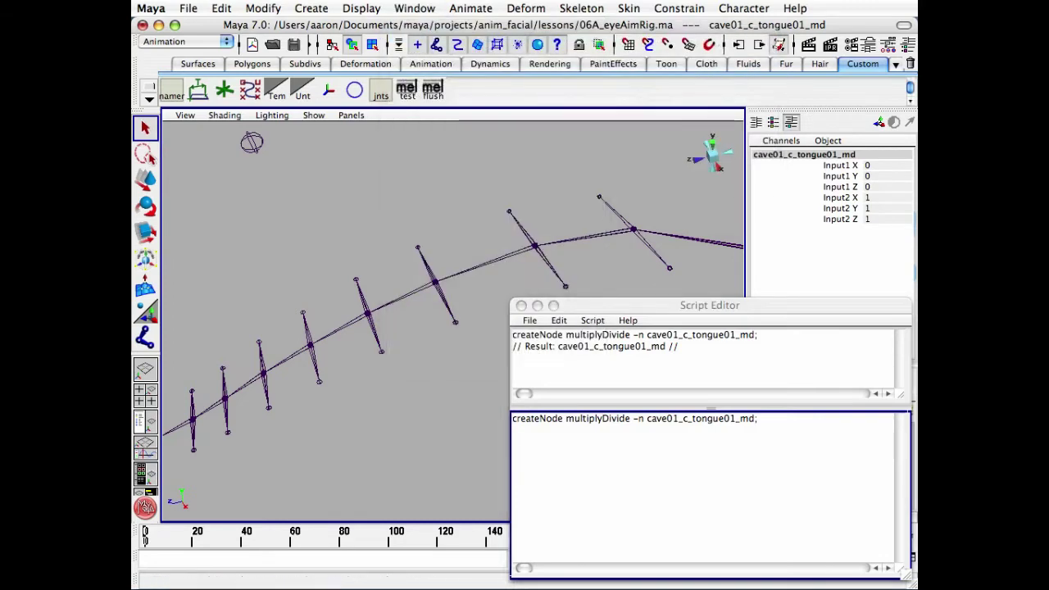
drag(689, 169, 236, 95)
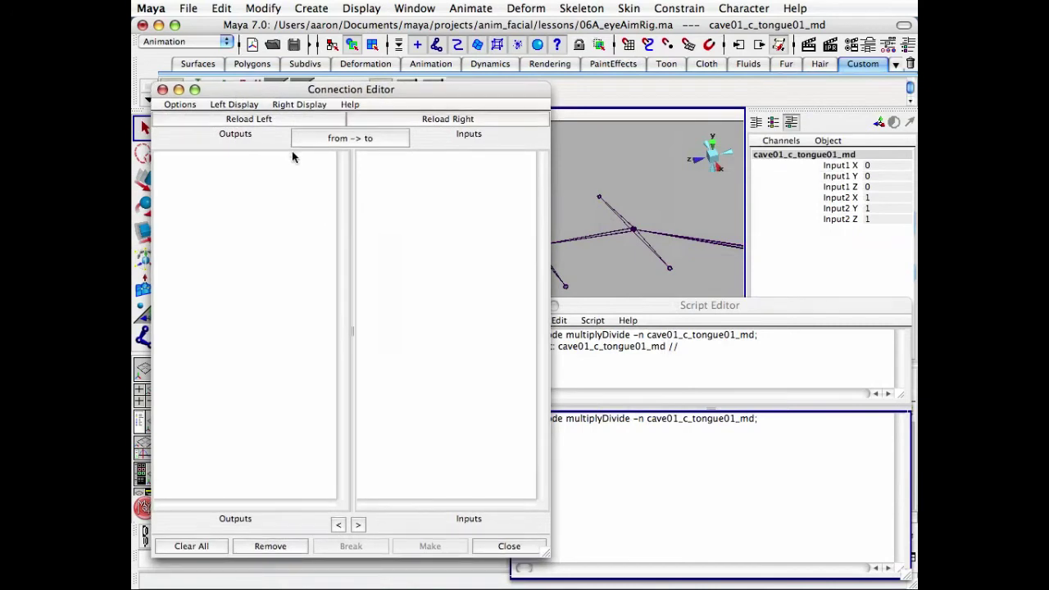
click(441, 121)
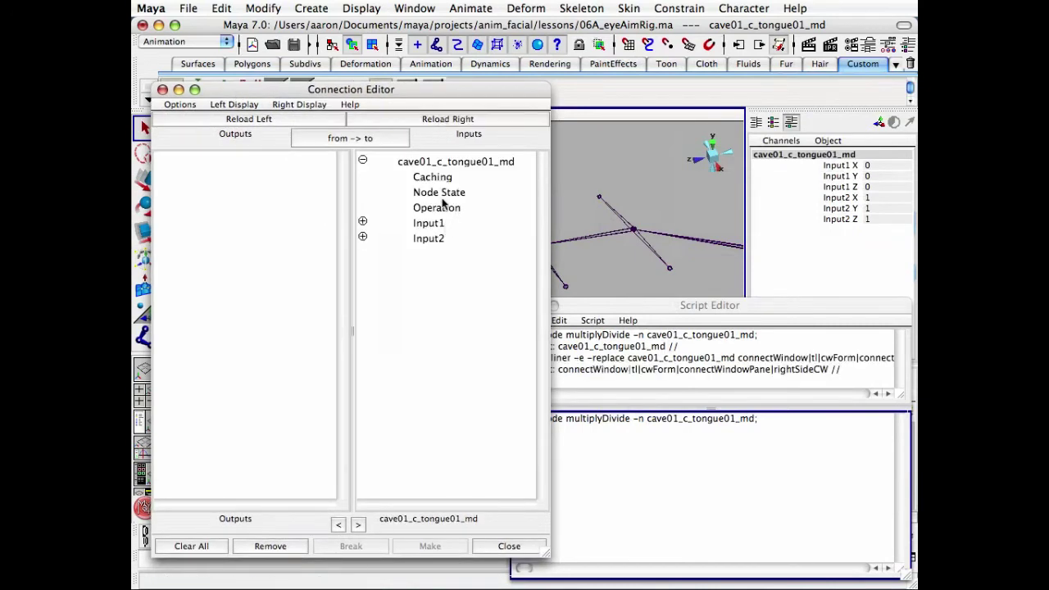
Load cave01_c_tongue02_jnt as the output node in the Connection Editor and find its Rotate attribute.
alt+middle_drag(678, 232, 601, 234)
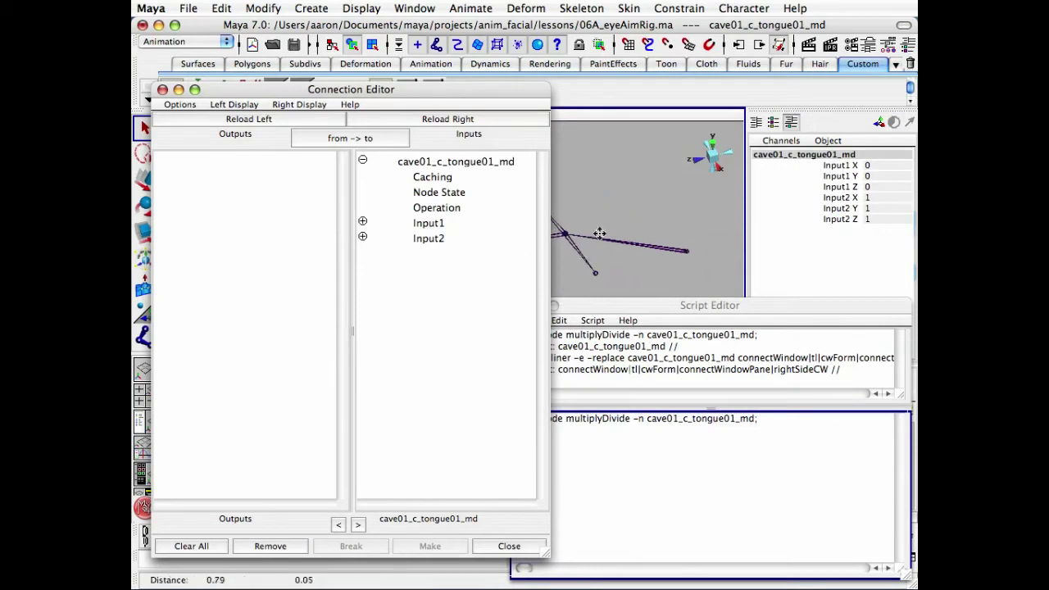
alt+right_drag(601, 234, 585, 231)
alt+middle_drag(585, 231, 666, 207)
click(607, 223)
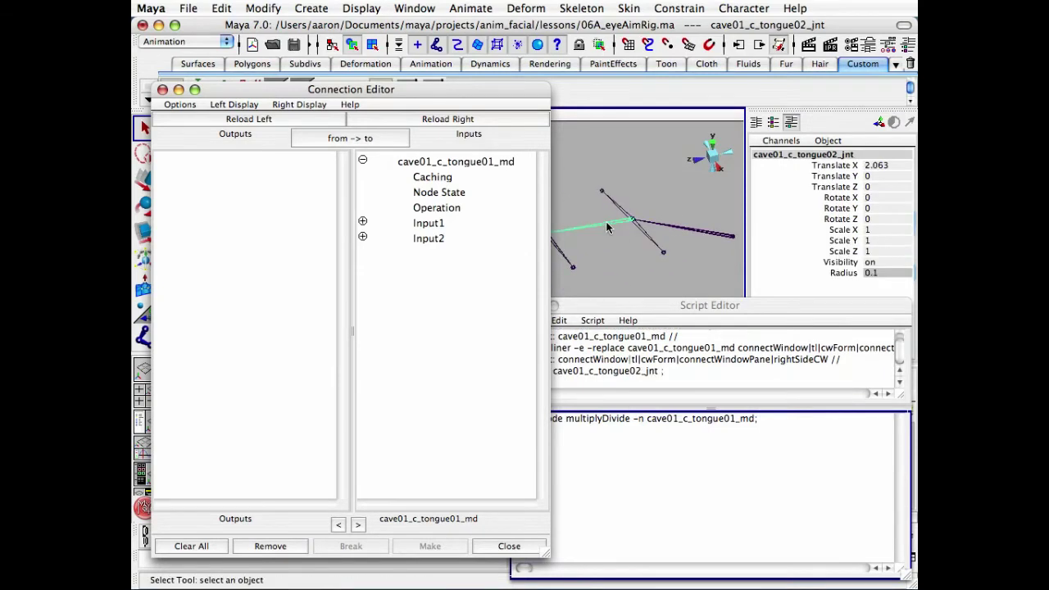
click(248, 120)
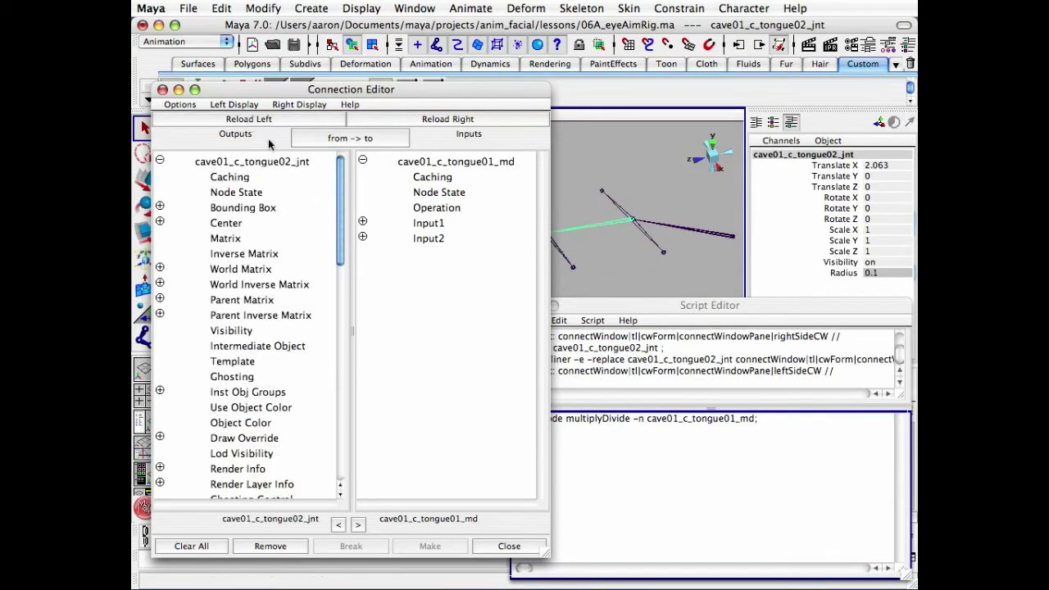
drag(341, 234, 343, 339)
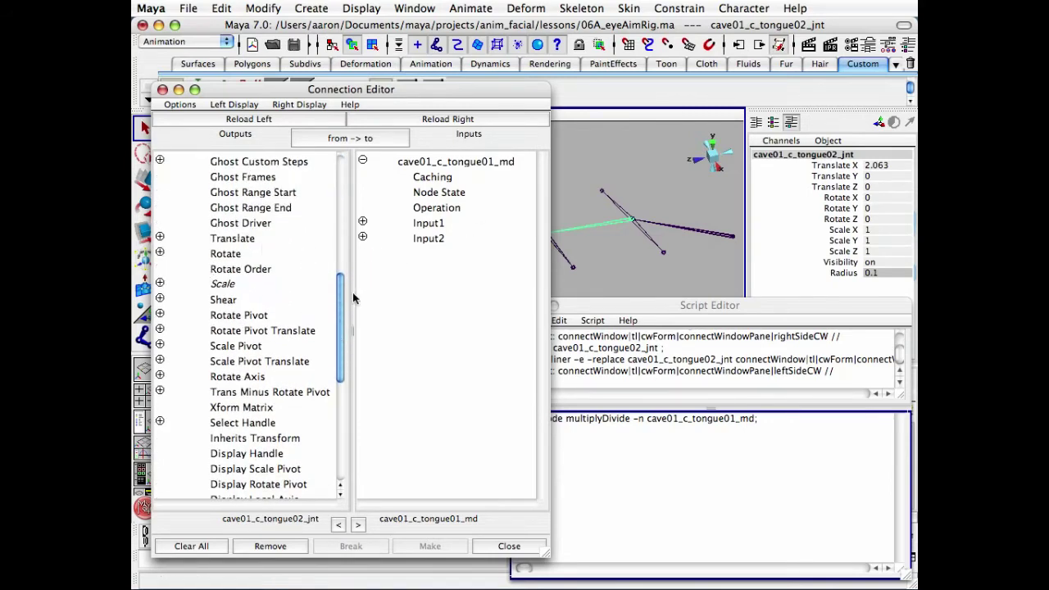
drag(341, 301, 339, 307)
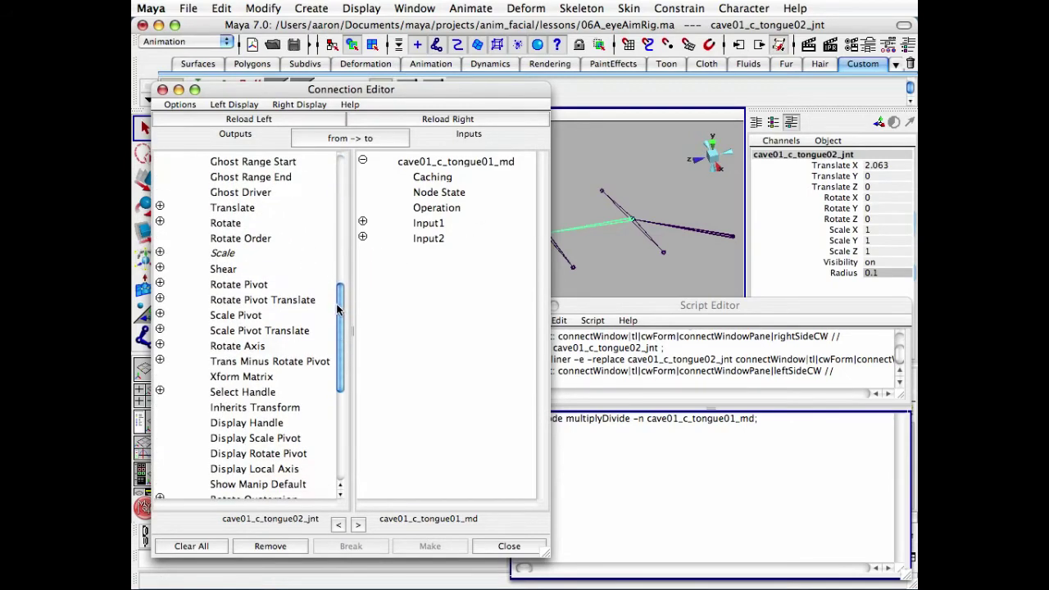
Clear the script history and connect the Rotate output of cave01_c_tongue02_jnt to Input1 of cave01_c_tongue01_md.
click(554, 322)
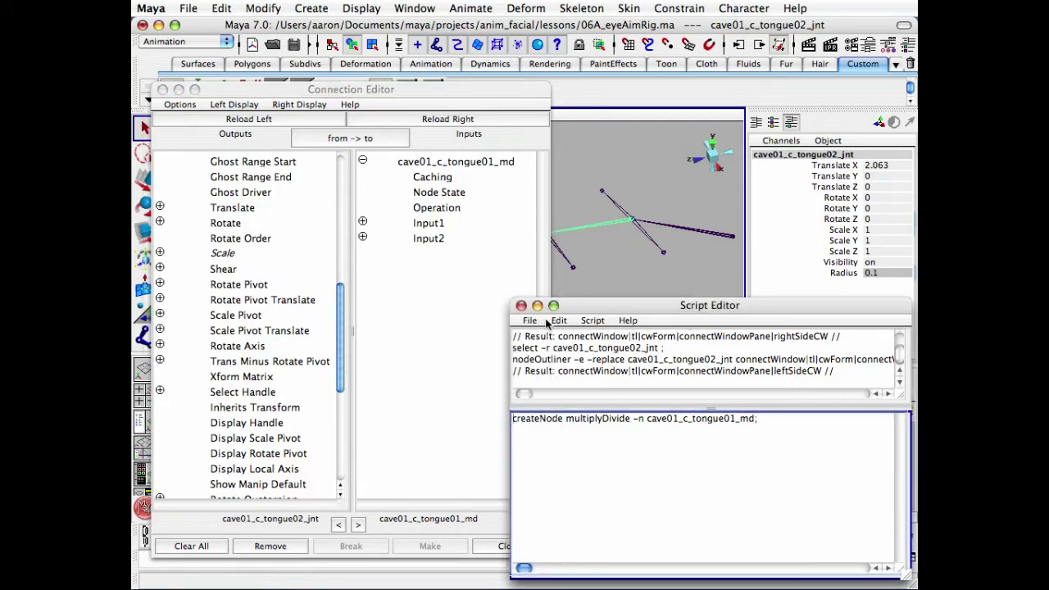
click(563, 321)
click(586, 399)
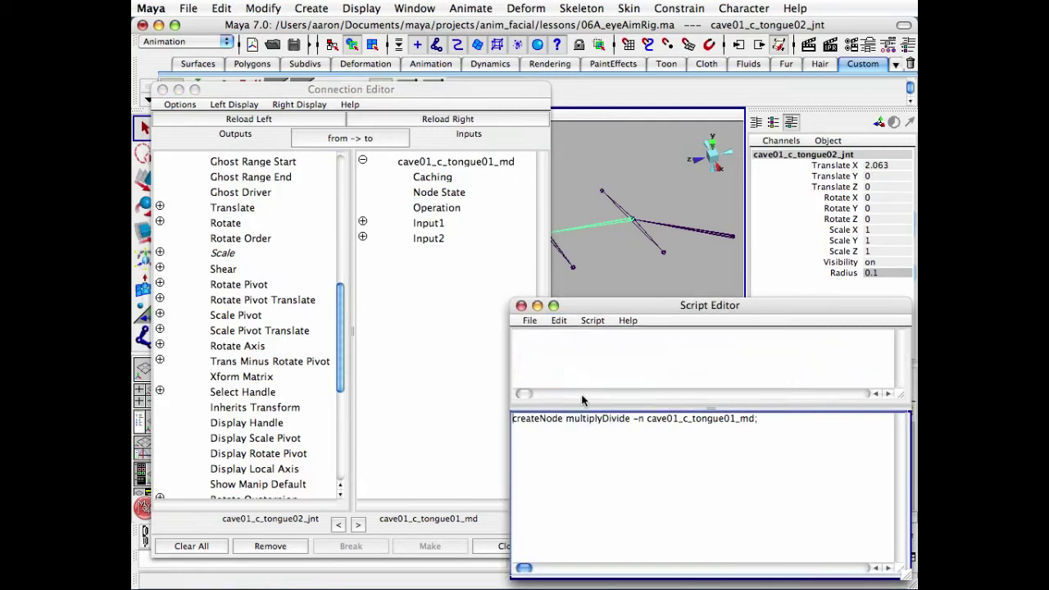
click(227, 224)
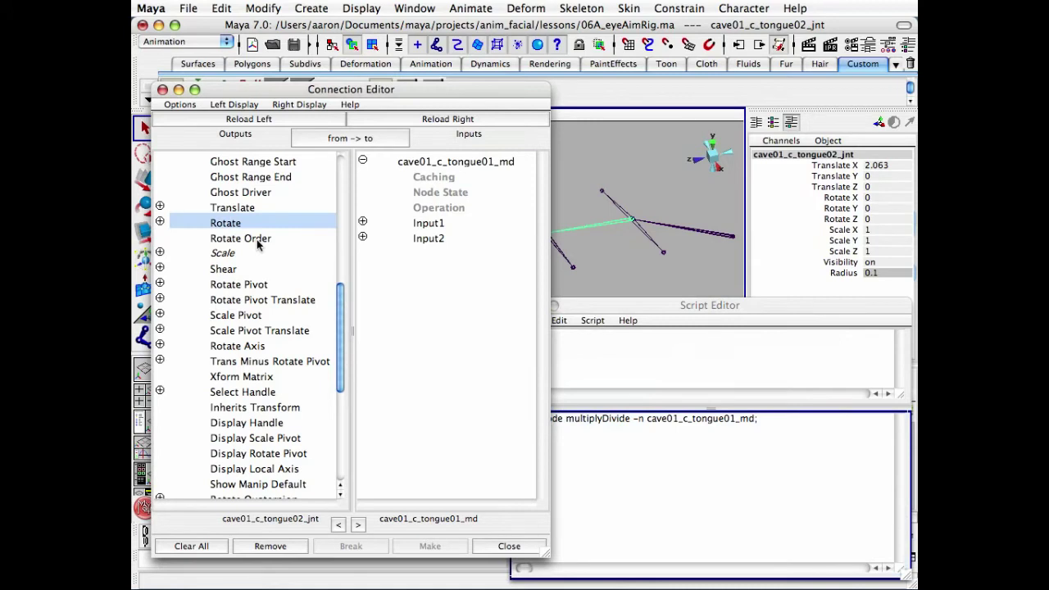
click(429, 225)
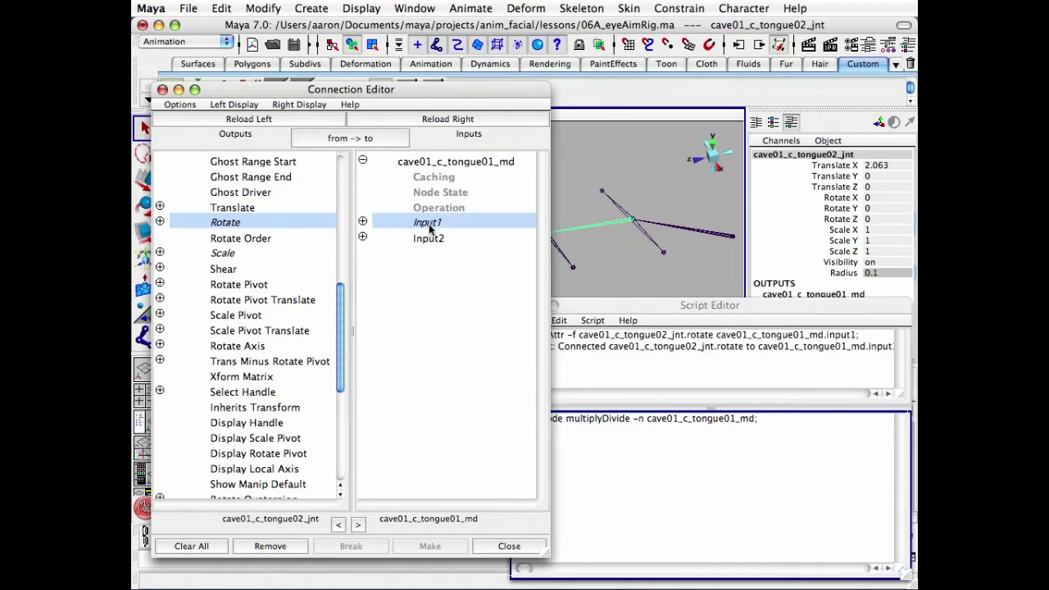
Copy the logged connectAttr command for cave01_c_tongue02_jnt.rotate to cave01_c_tongue01_md.input1 below the createNode line in the script.
click(723, 308)
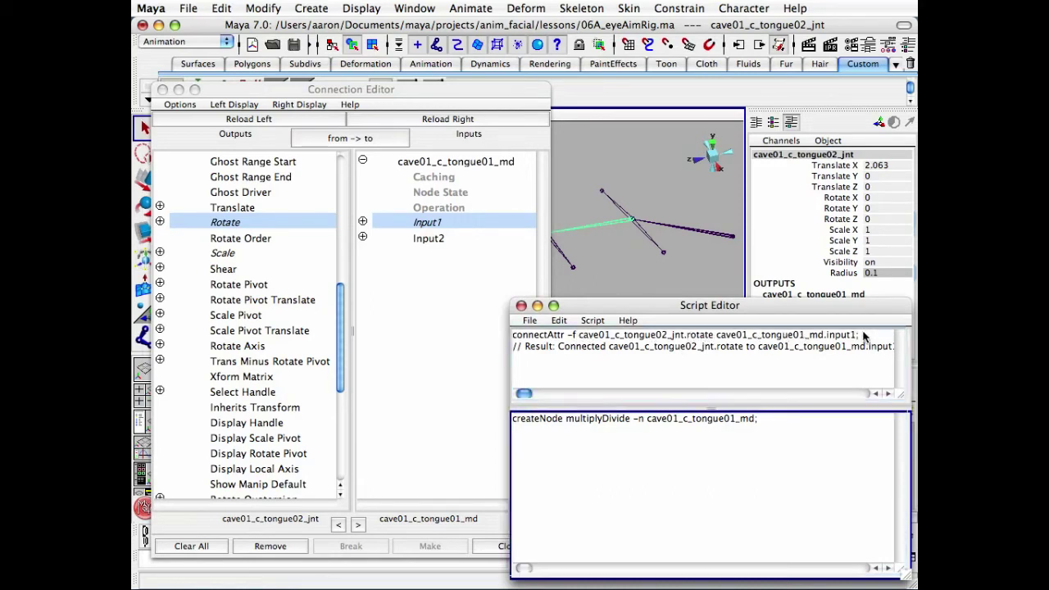
drag(861, 337, 523, 340)
key(super+c)
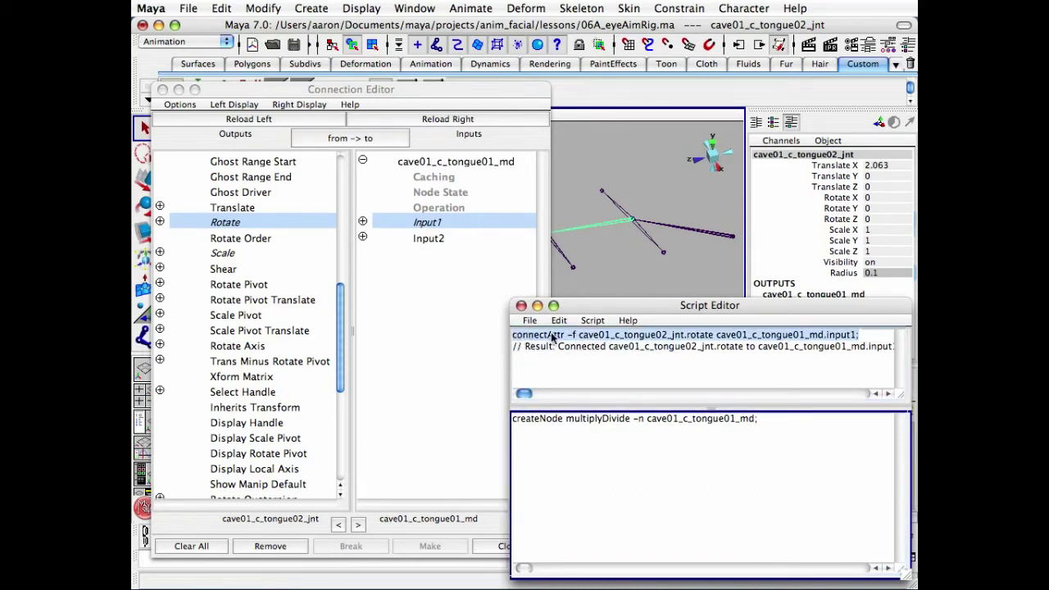
click(689, 455)
key(super+v)
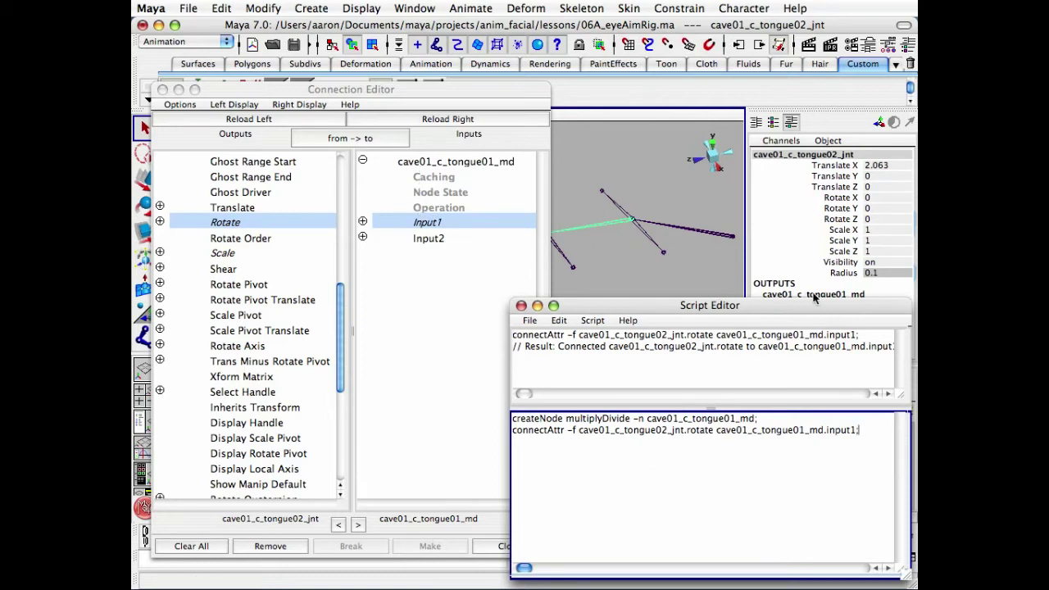
Load cave01_c_tongue01_md together with cave01_c_tongue02_jnt as output nodes in the Connection Editor.
drag(810, 305, 809, 307)
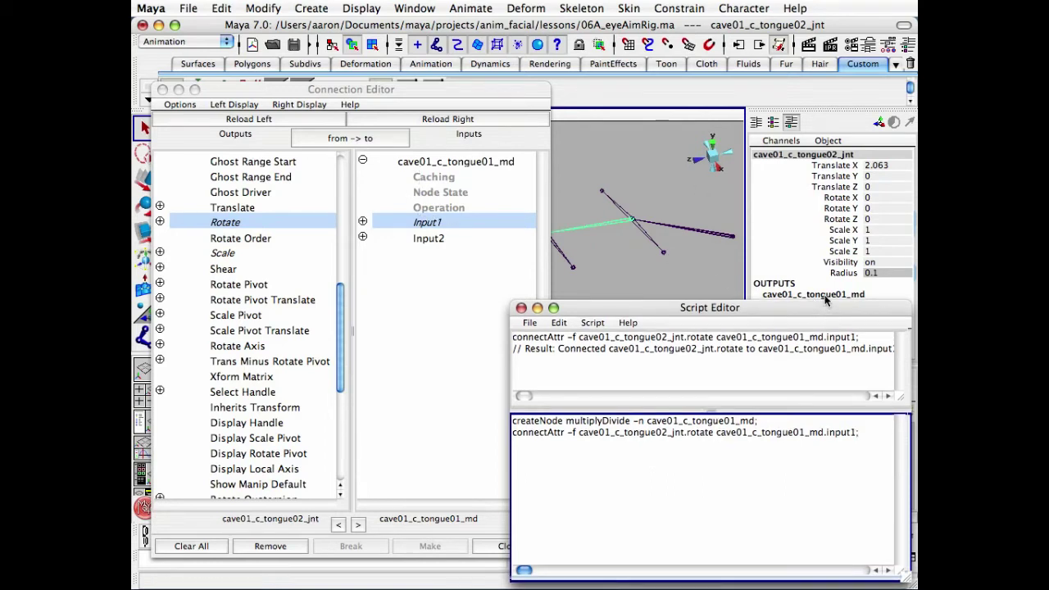
click(825, 296)
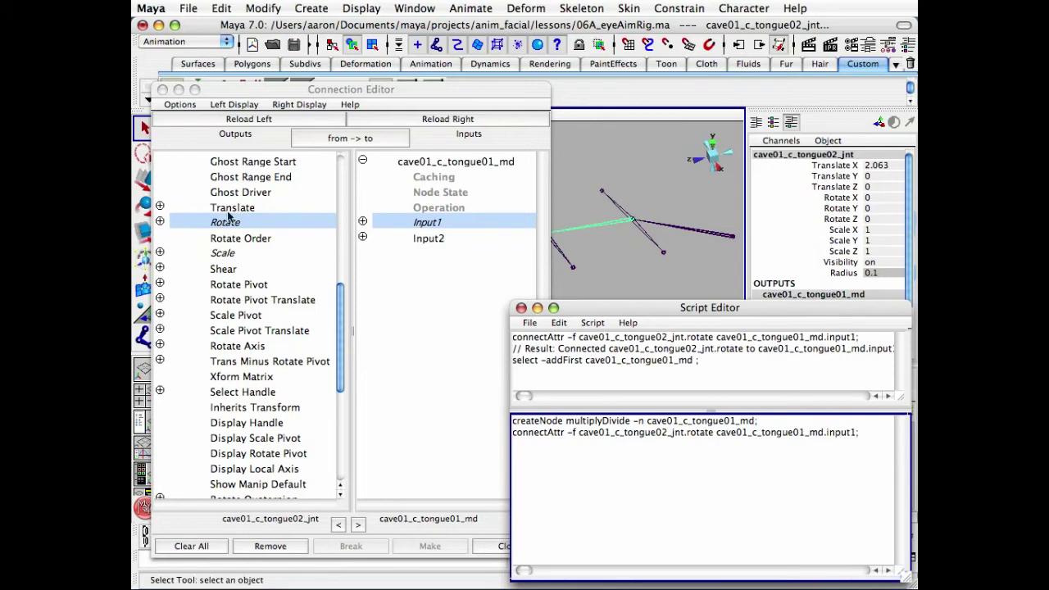
click(219, 123)
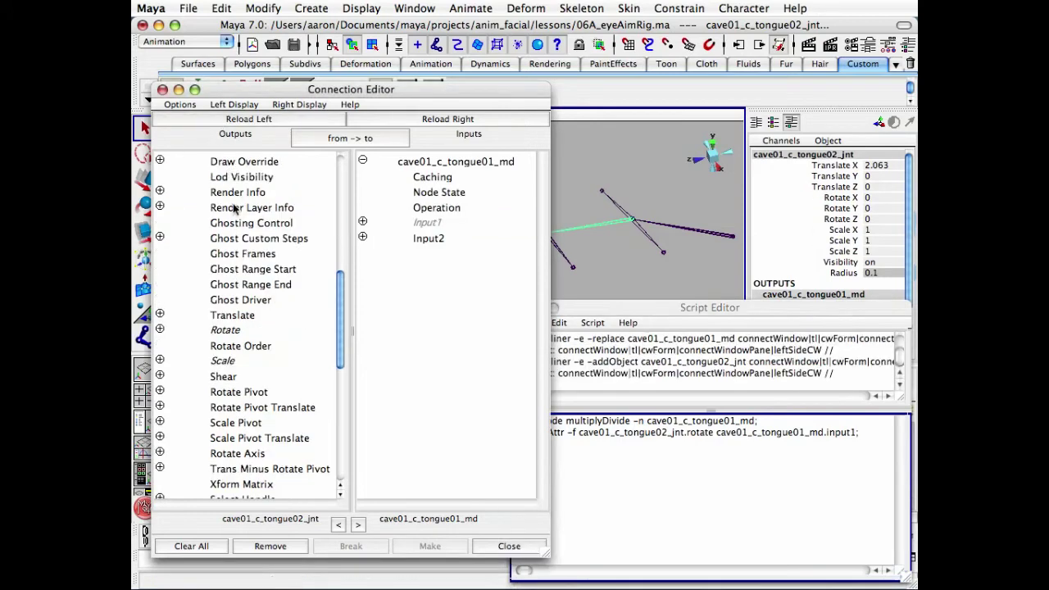
drag(343, 297, 339, 164)
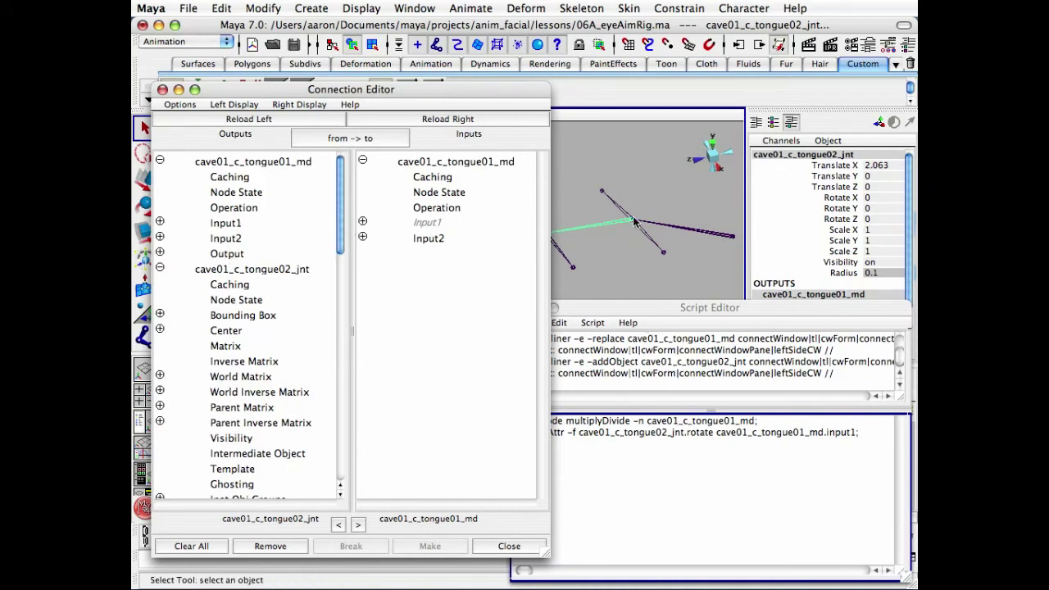
Select the joint cave01_c_tongue02_avg and load it as the input node in the Connection Editor.
click(648, 238)
key(Up)
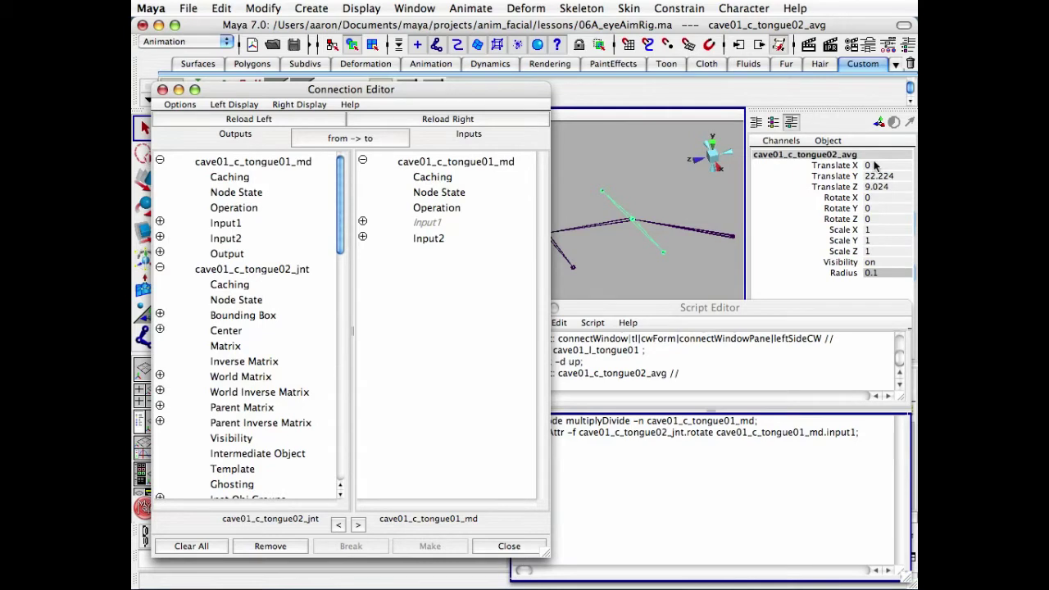
click(447, 119)
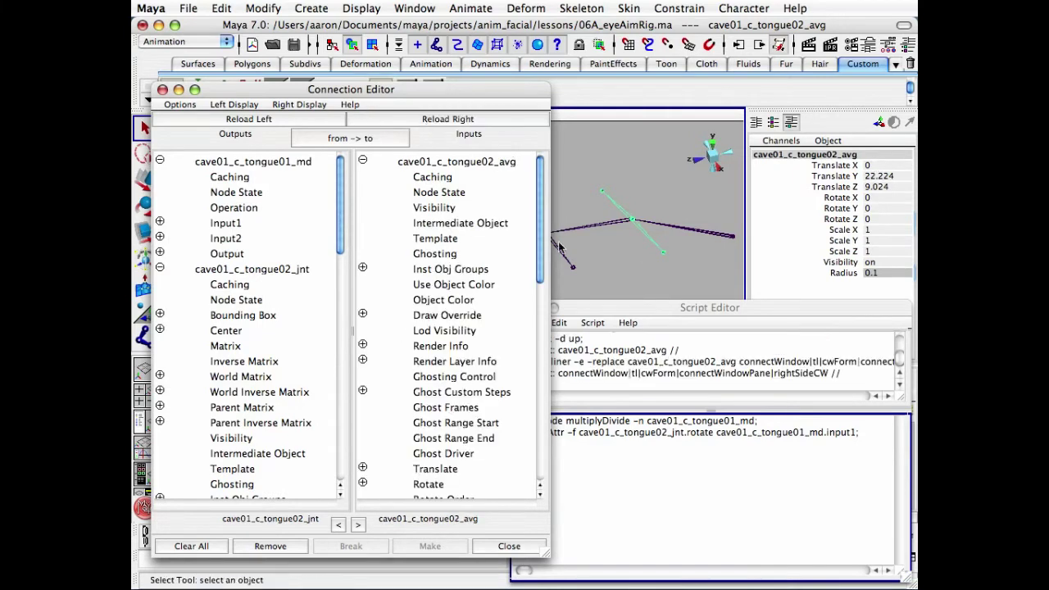
Connect the Output of cave01_c_tongue01_md to the Rotate attribute of cave01_c_tongue02_avg.
drag(541, 238, 540, 341)
click(246, 254)
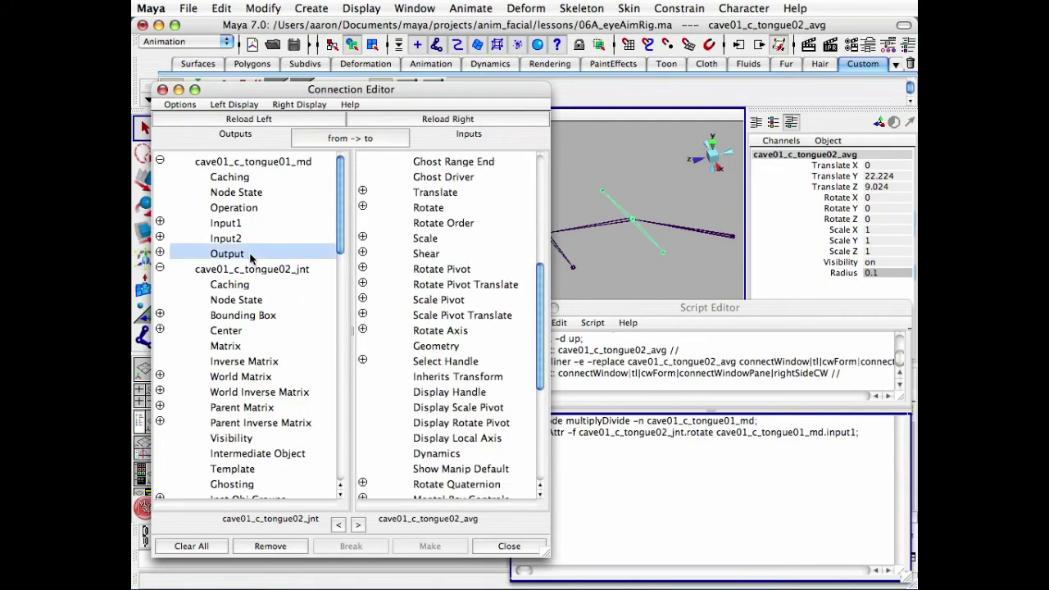
scroll(542, 280, up, 2)
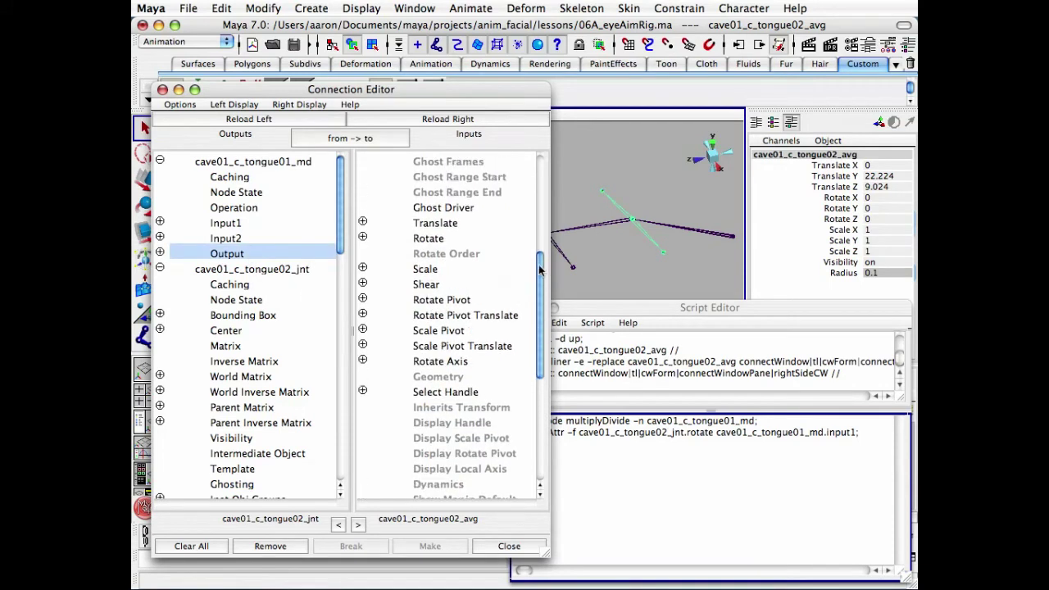
click(440, 258)
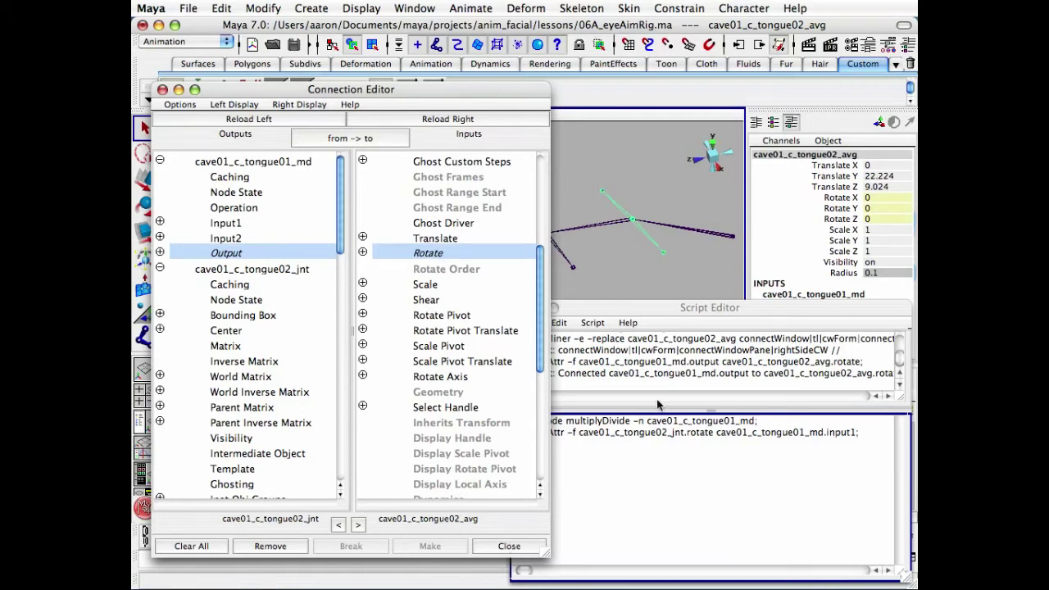
Copy the logged connectAttr command for cave01_c_tongue01_md.output to cave01_c_tongue02_avg.rotate onto a new line at the end of the script.
click(669, 311)
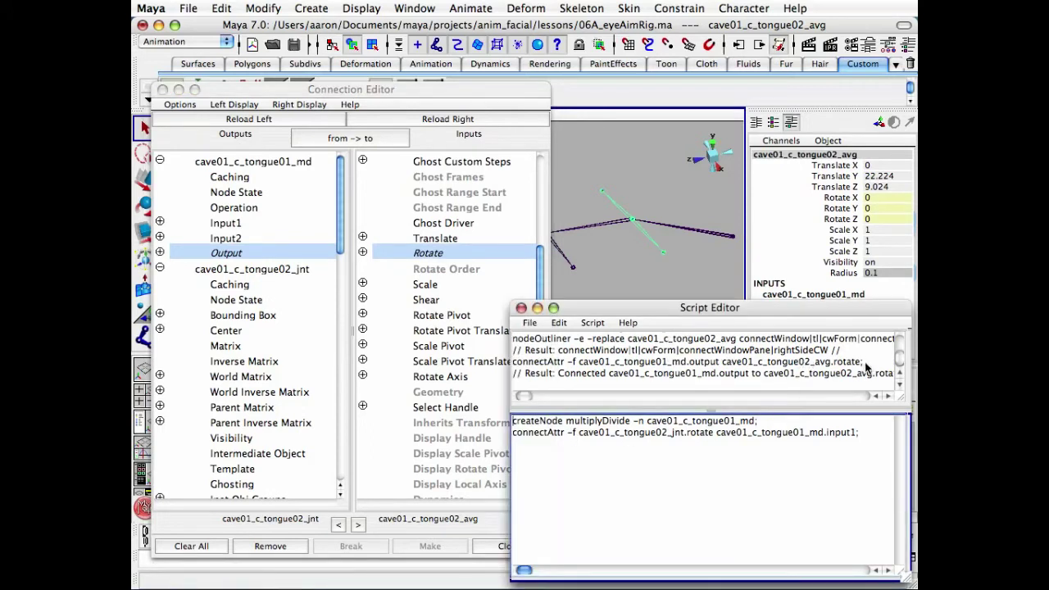
drag(869, 366, 512, 366)
key(super+c)
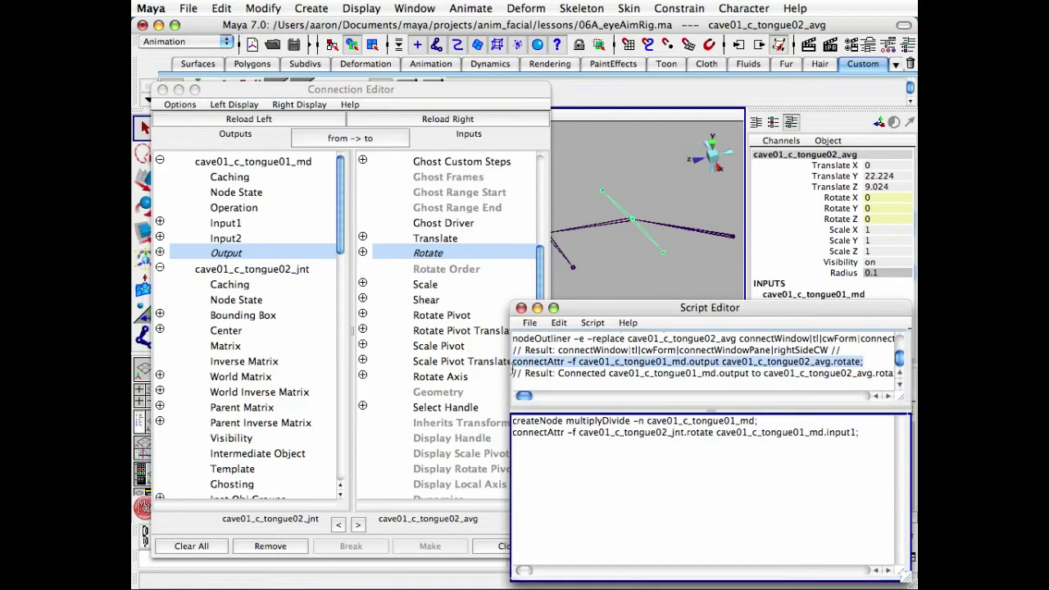
click(808, 496)
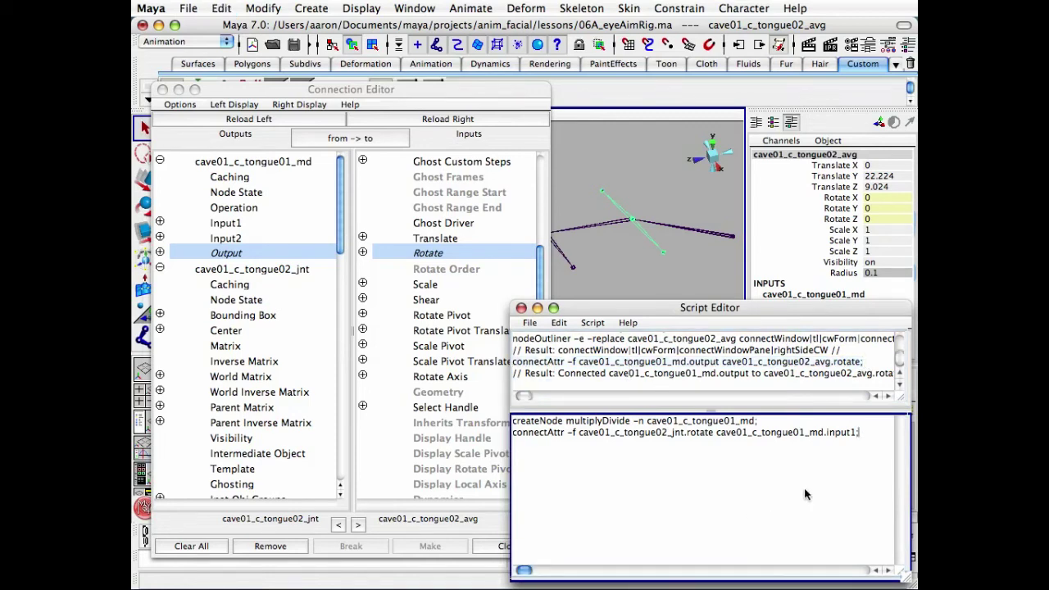
key(Return)
key(super+v)
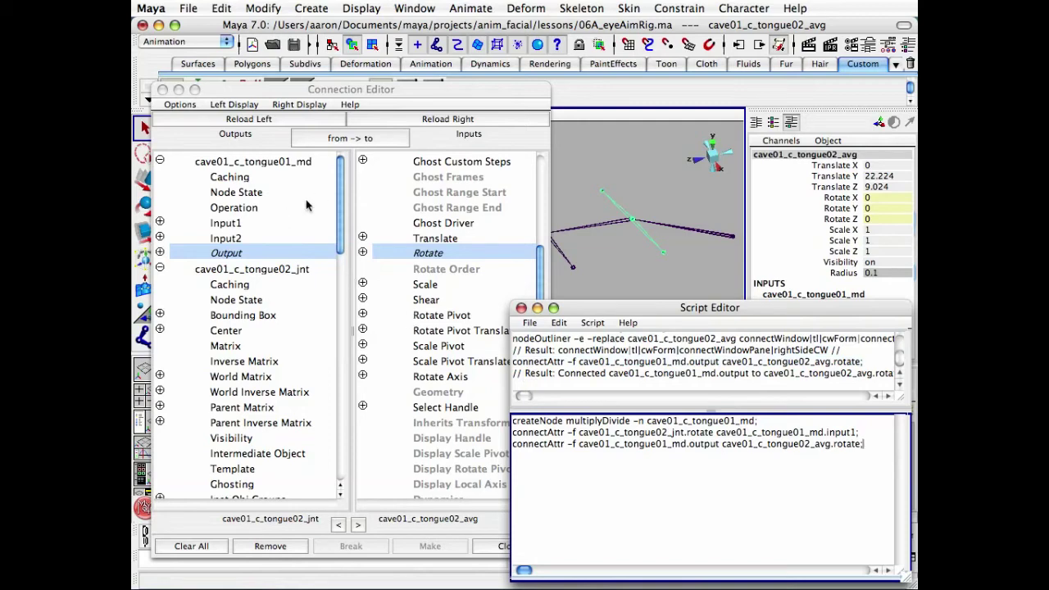
Close the Connection Editor, make the Script Editor smaller with a taller history area, and clear its history.
click(164, 90)
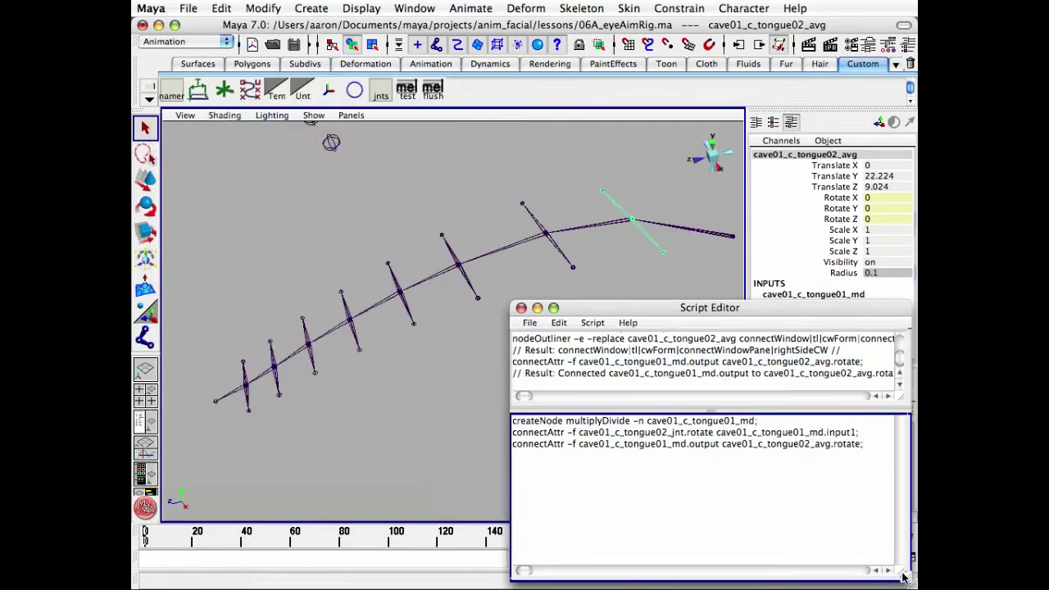
drag(902, 562, 902, 527)
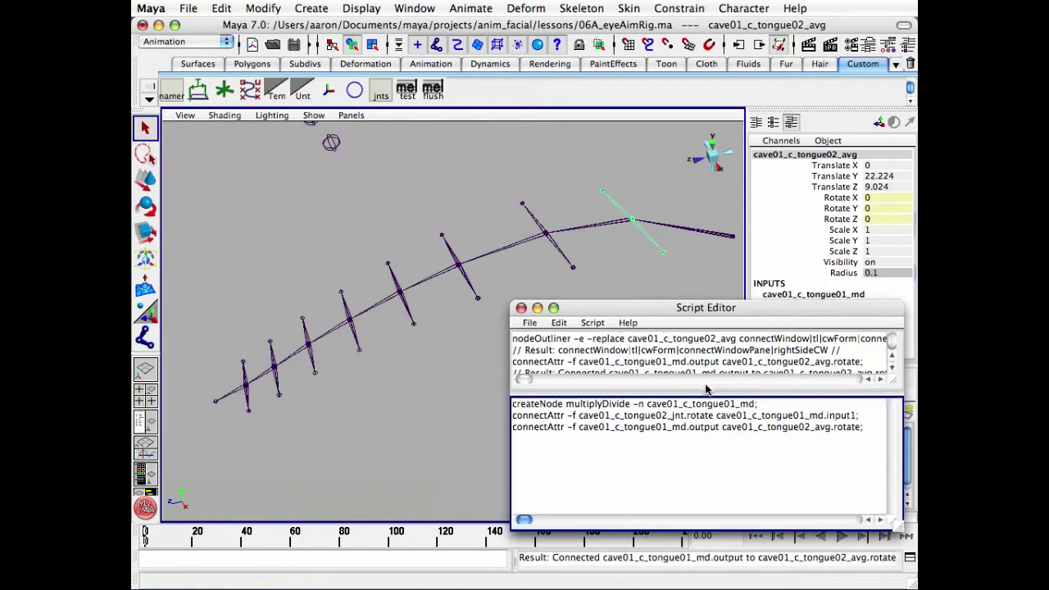
drag(707, 395, 705, 419)
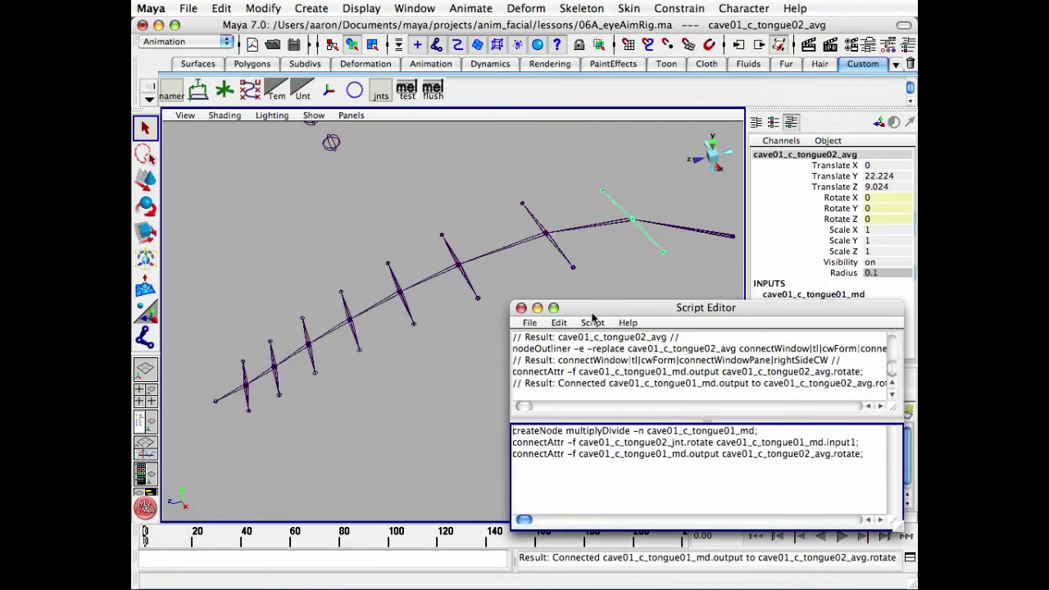
click(559, 323)
click(586, 398)
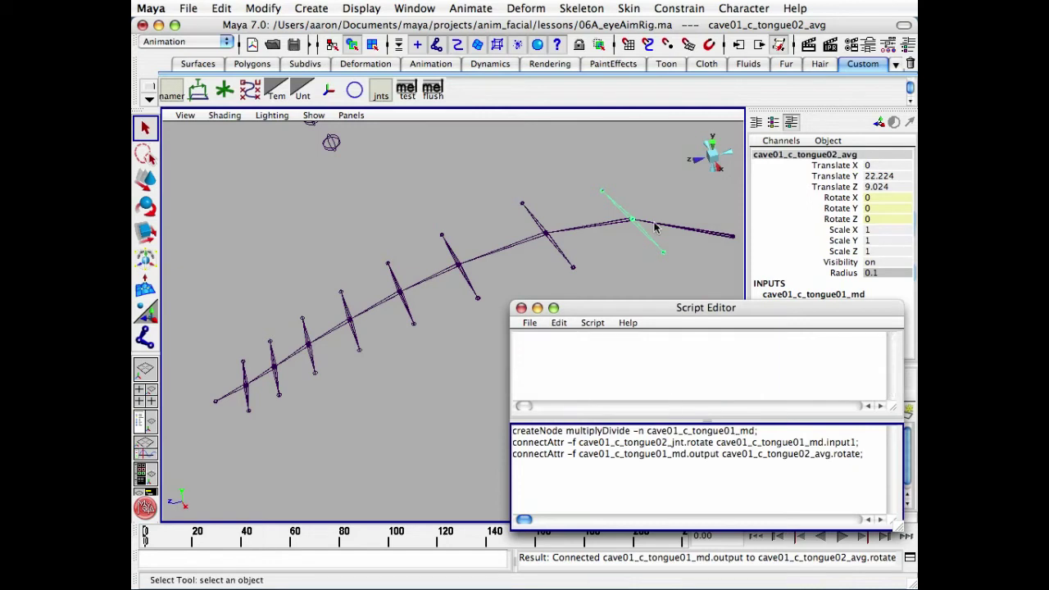
Parent the joint cave01_c_tongue02_avg under cave01_c_tongue02_jnt.
alt+drag(574, 279, 526, 271)
click(527, 271)
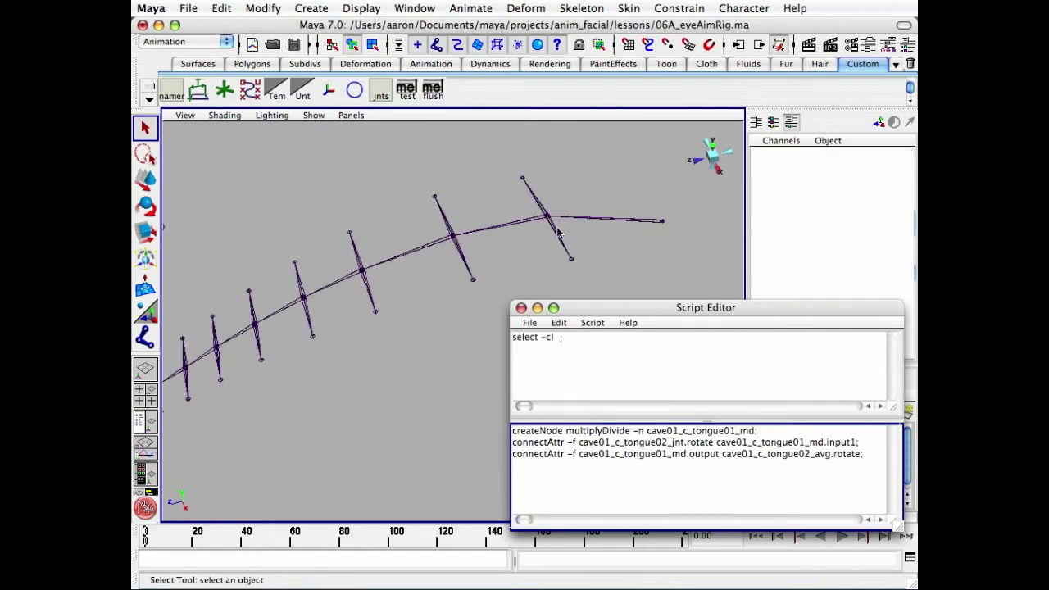
click(555, 233)
key(Up)
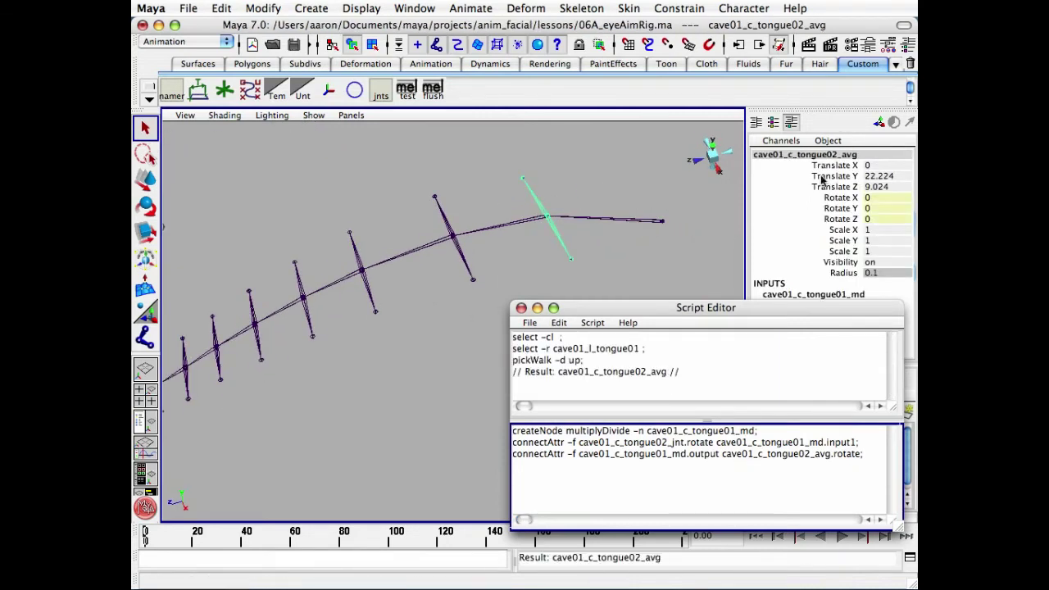
shift+click(517, 229)
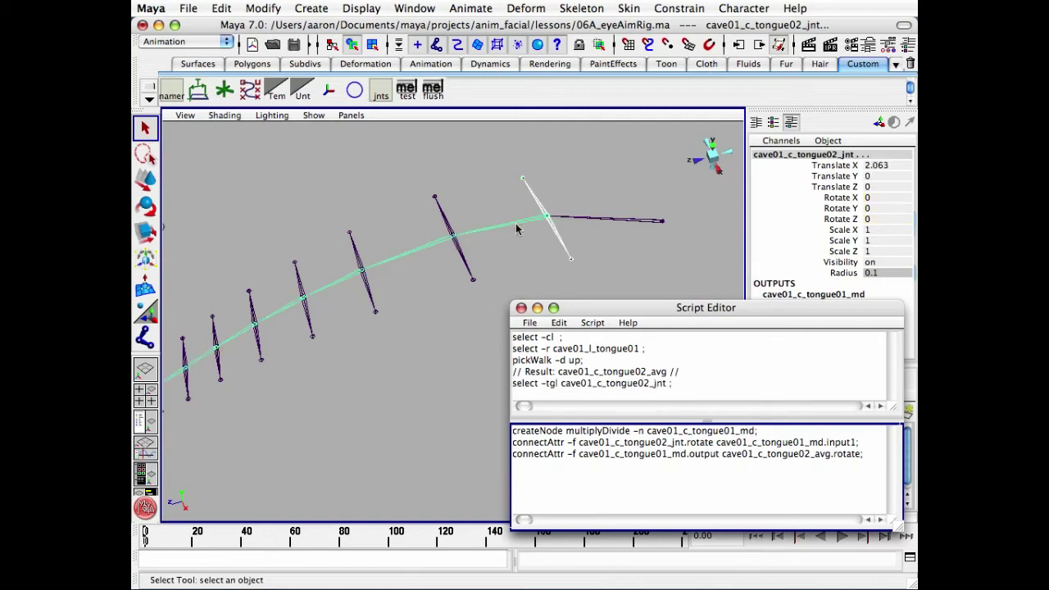
key(p)
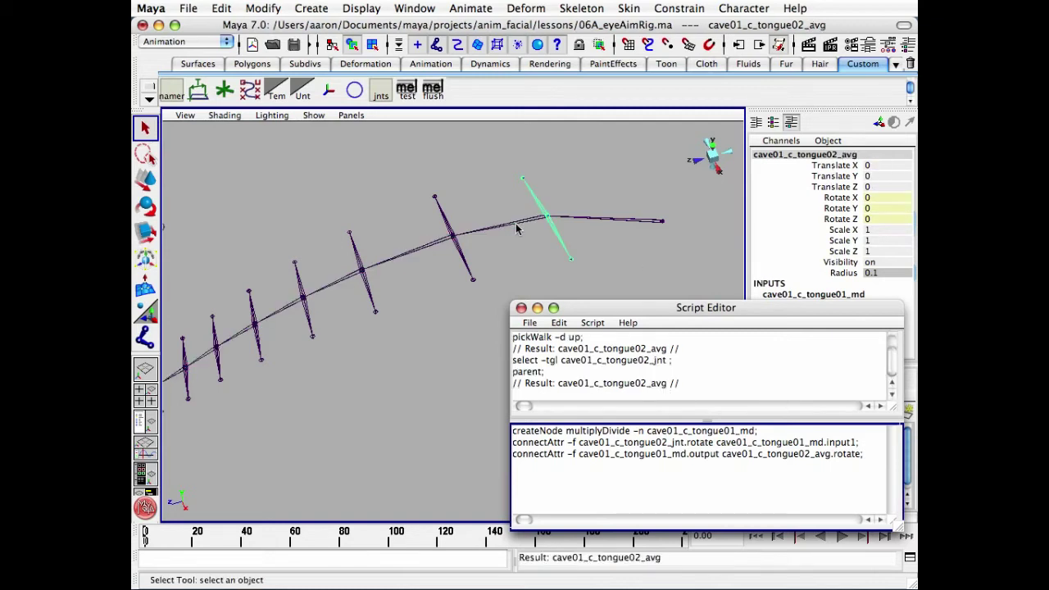
Rotate the joint cave01_c_tongue02_jnt around its Z axis and set its Rotate Z to 90.
click(525, 277)
alt+middle_drag(524, 277, 522, 220)
alt+drag(523, 221, 387, 268)
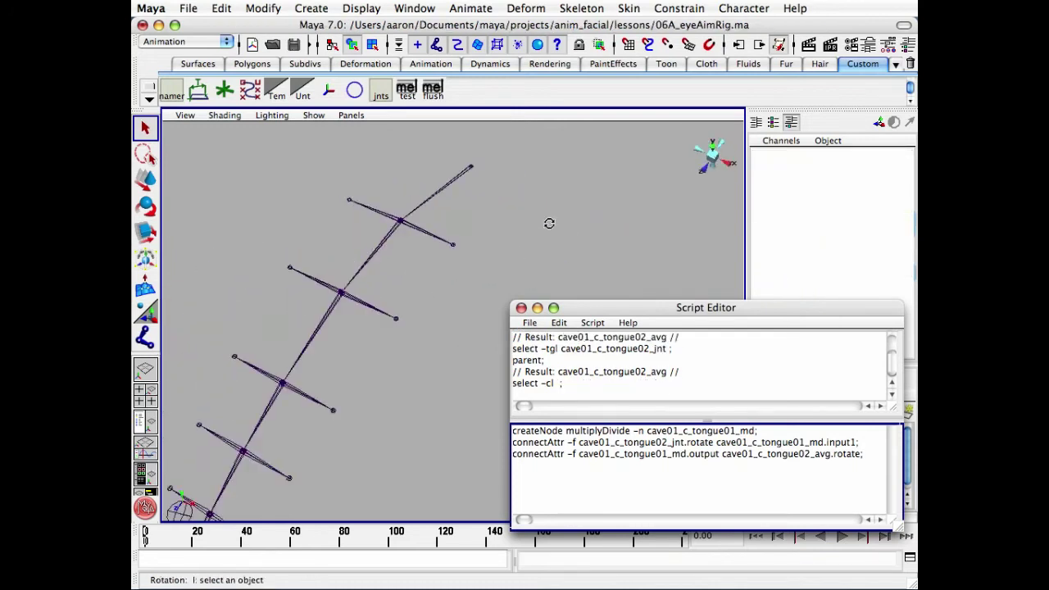
click(382, 257)
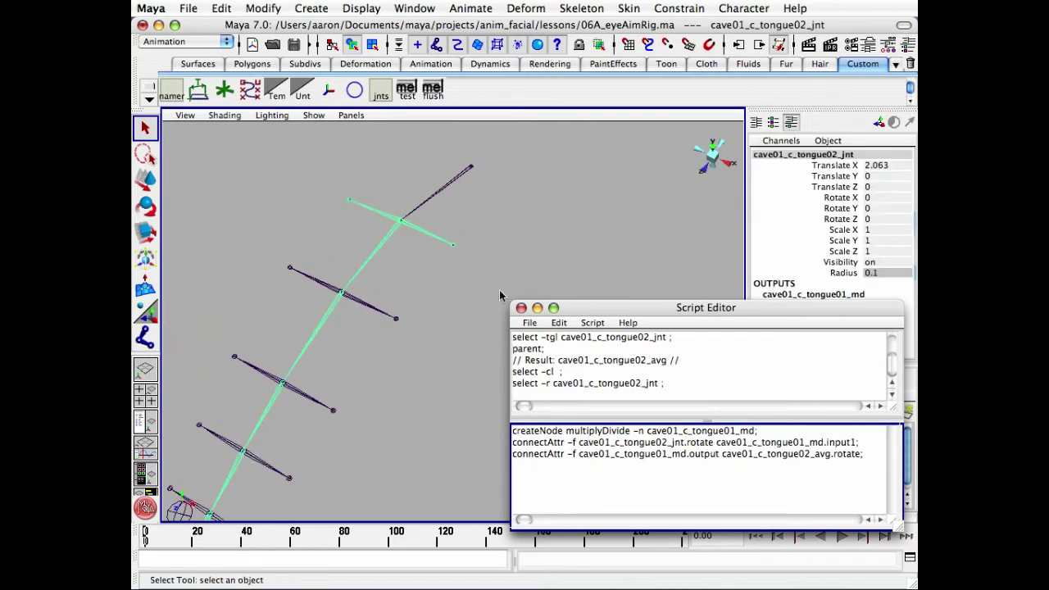
key(e)
drag(414, 271, 561, 212)
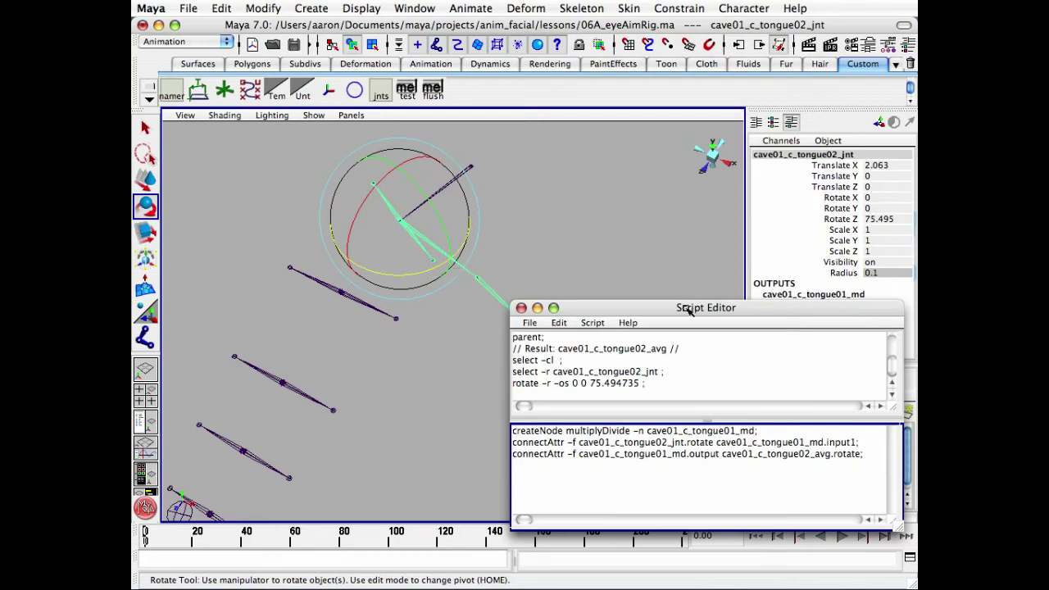
click(886, 220)
text(90)
key(Return)
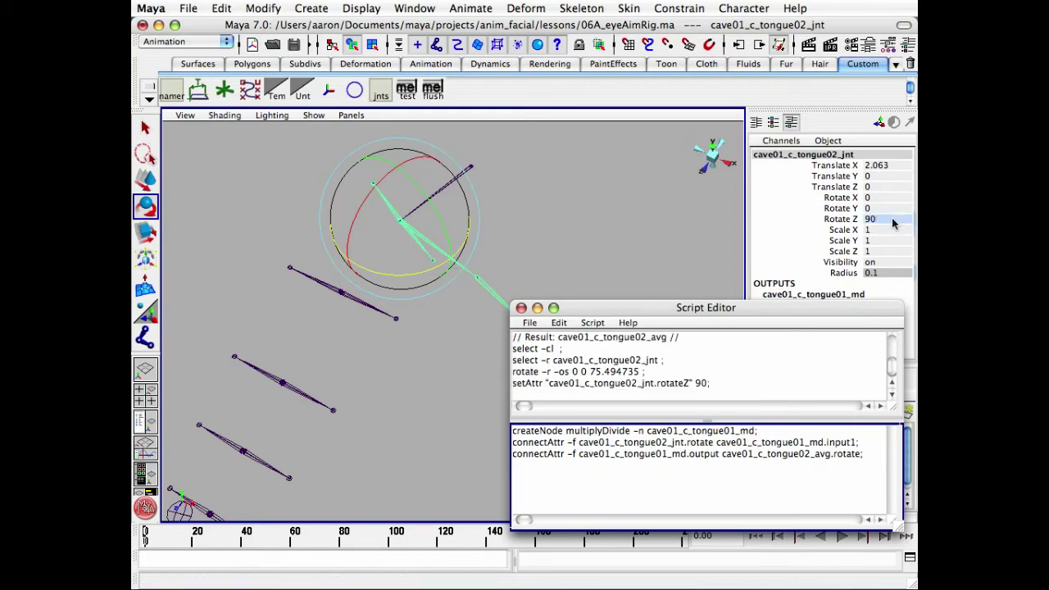
Select the joint cave01_c_tongue02_avg, move the Script Editor off the channel values and clear the script history.
alt+drag(391, 304, 490, 335)
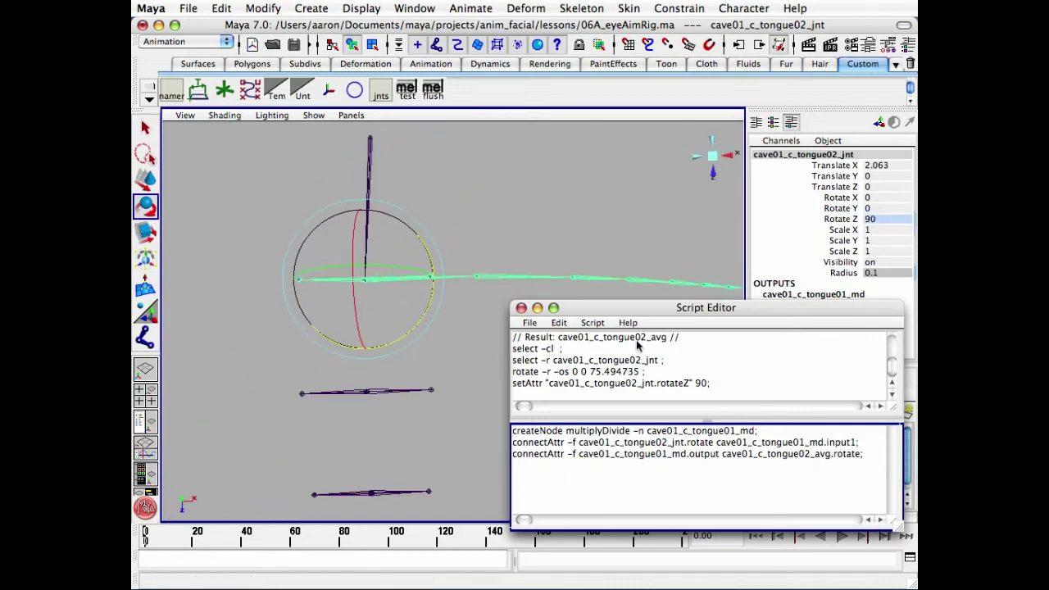
click(546, 211)
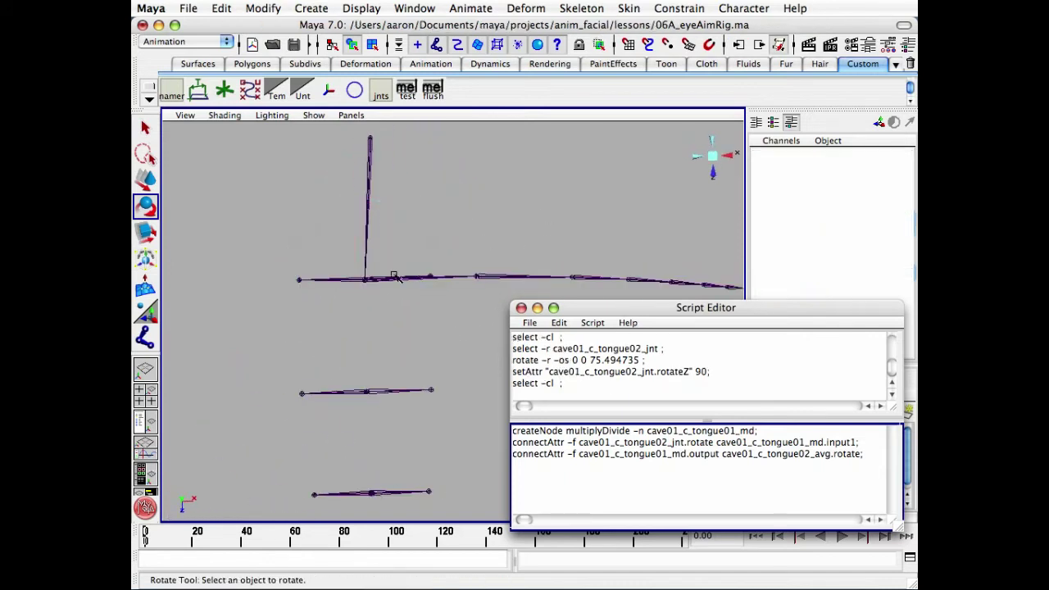
click(338, 281)
key(Up)
key(q)
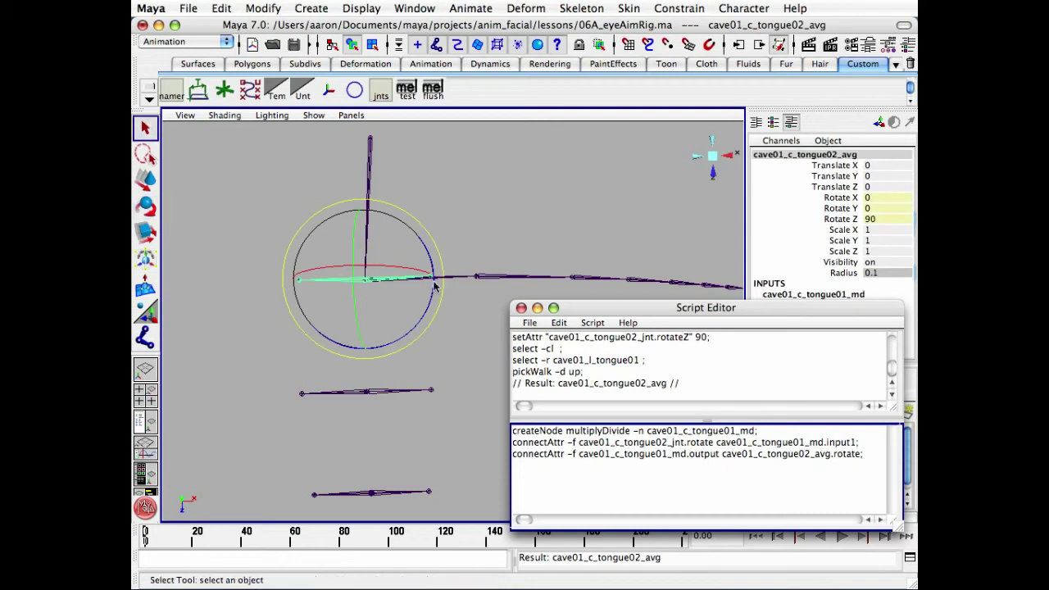
drag(766, 311, 501, 342)
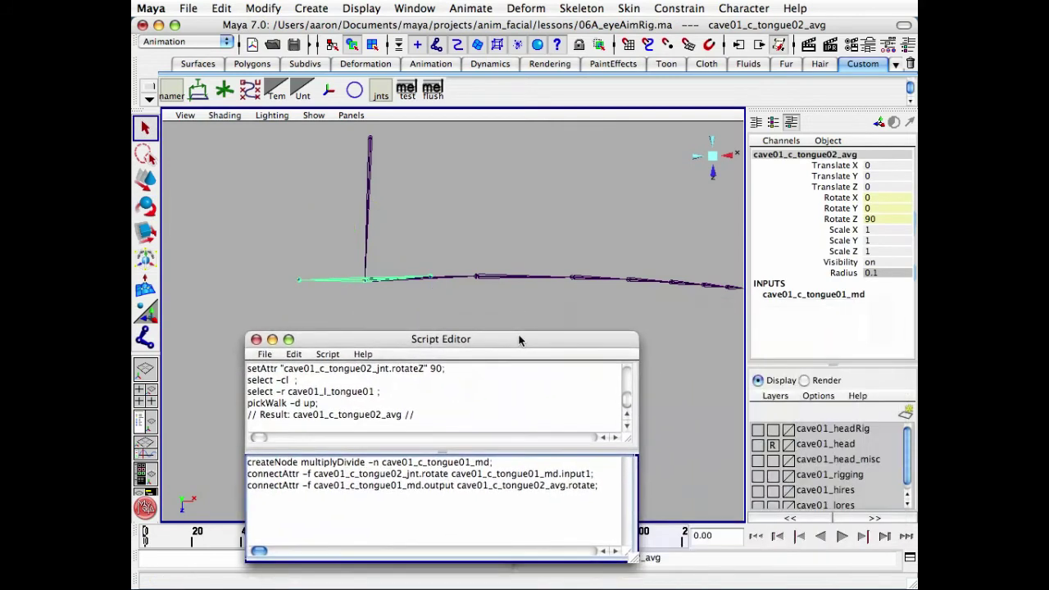
click(293, 354)
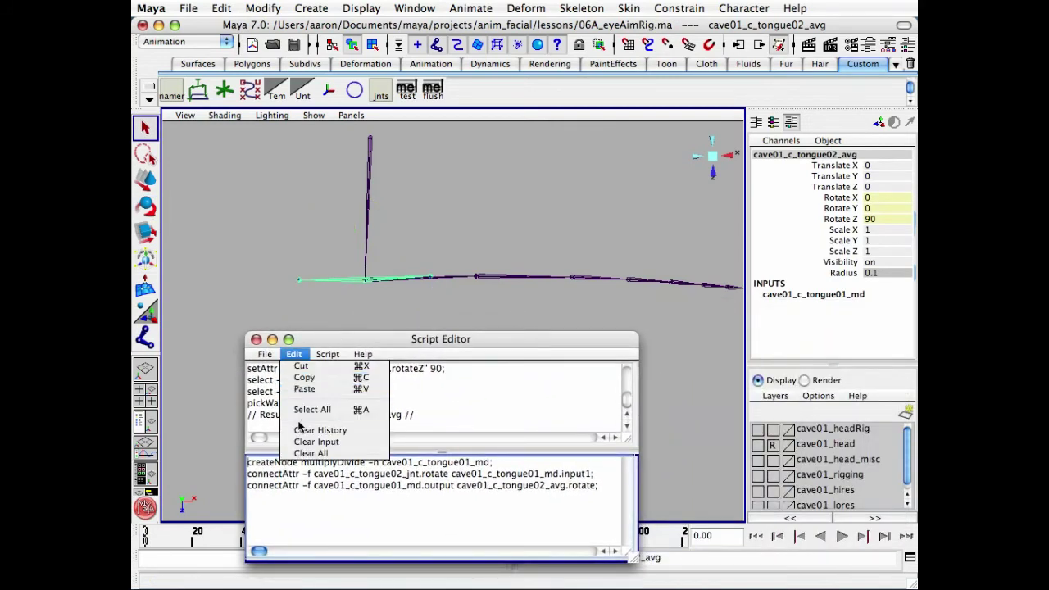
click(300, 429)
Set Input2 X, Y and Z of the cave01_c_tongue01_md node to -.5.
click(857, 295)
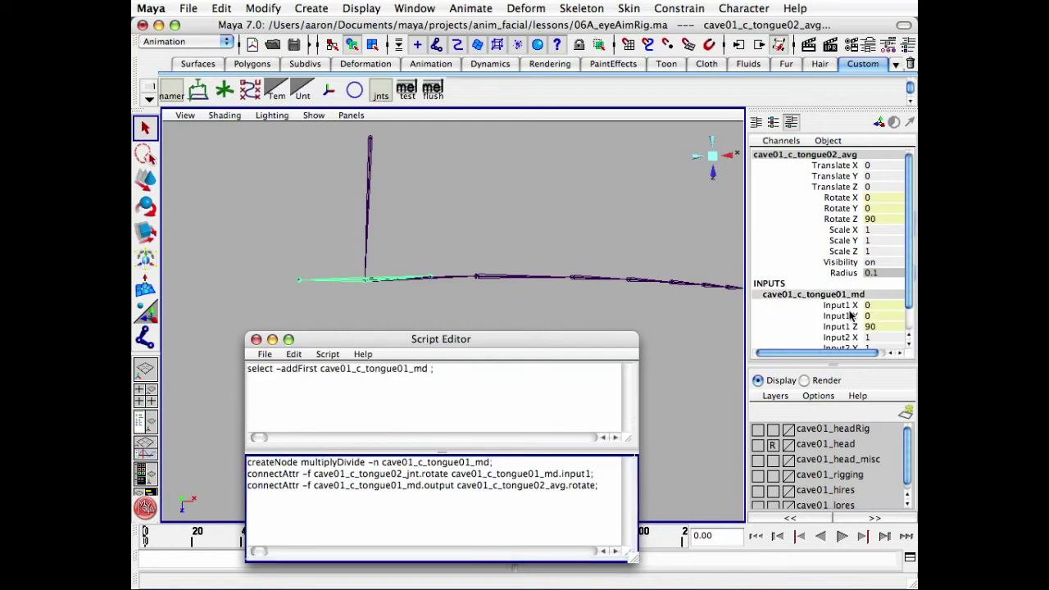
drag(910, 287, 861, 333)
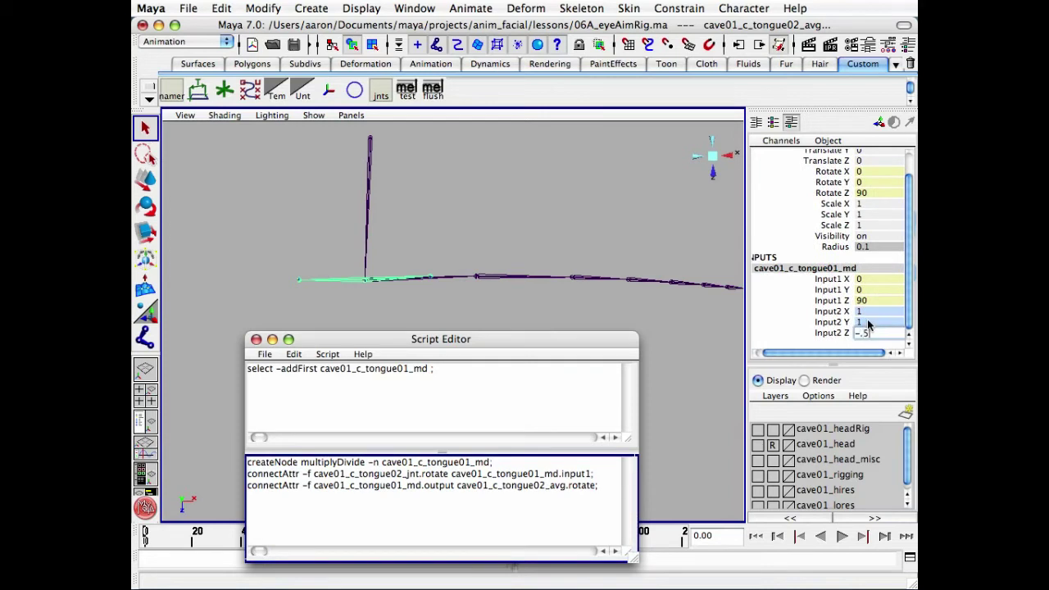
text(-.5)
key(Return)
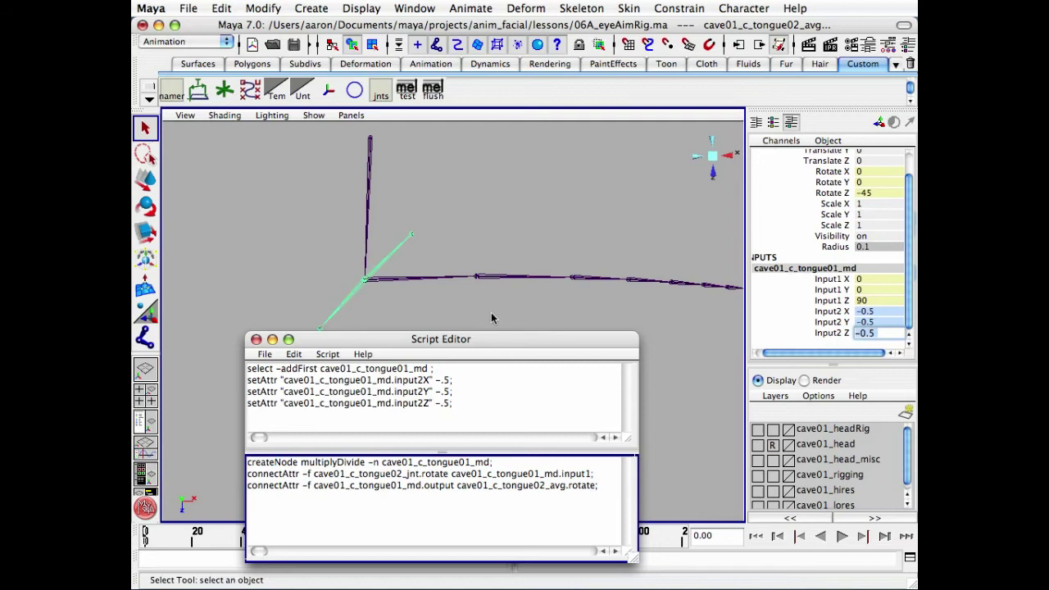
Copy the three logged setAttr commands for cave01_c_tongue01_md input2X, input2Y and input2Z below the connectAttr lines in the script.
click(454, 406)
drag(454, 406, 249, 382)
key(super+c)
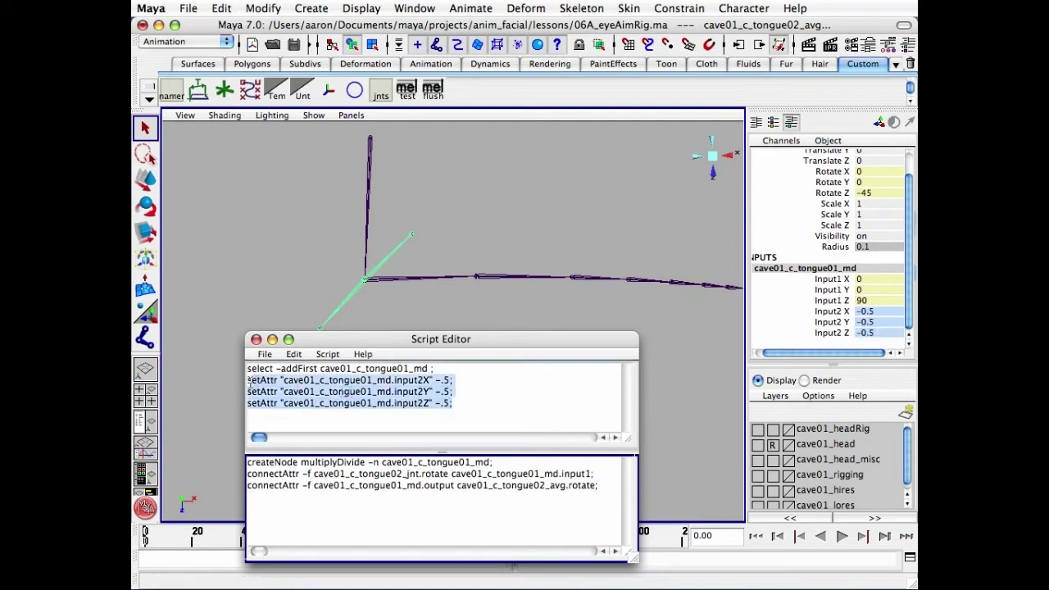
click(604, 489)
key(Return)
key(super+v)
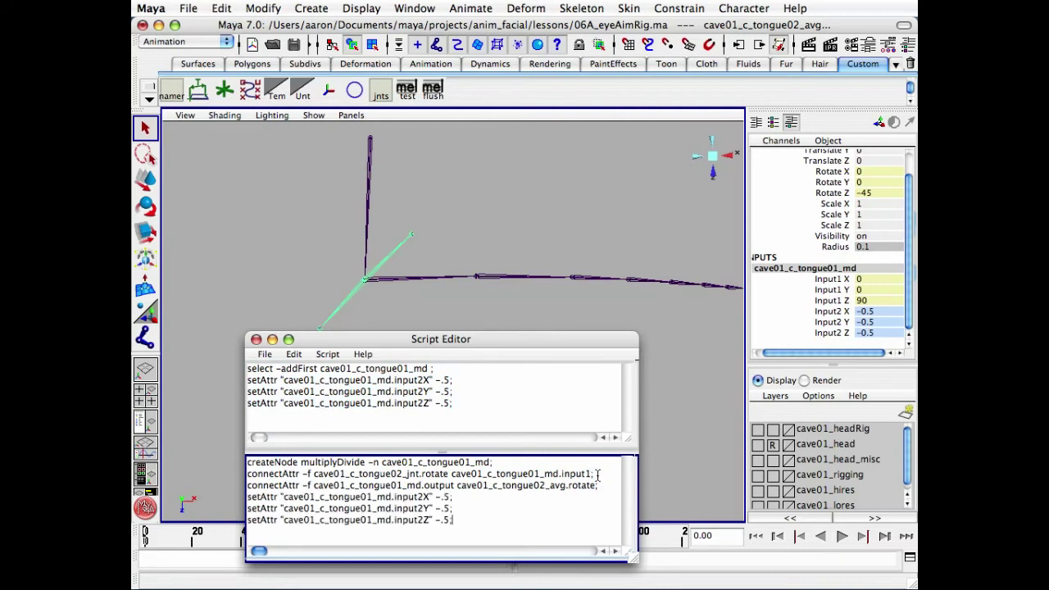
Clear the script history, move the Script Editor aside and set Rotate Z of cave01_c_tongue02_jnt to 0.
click(292, 355)
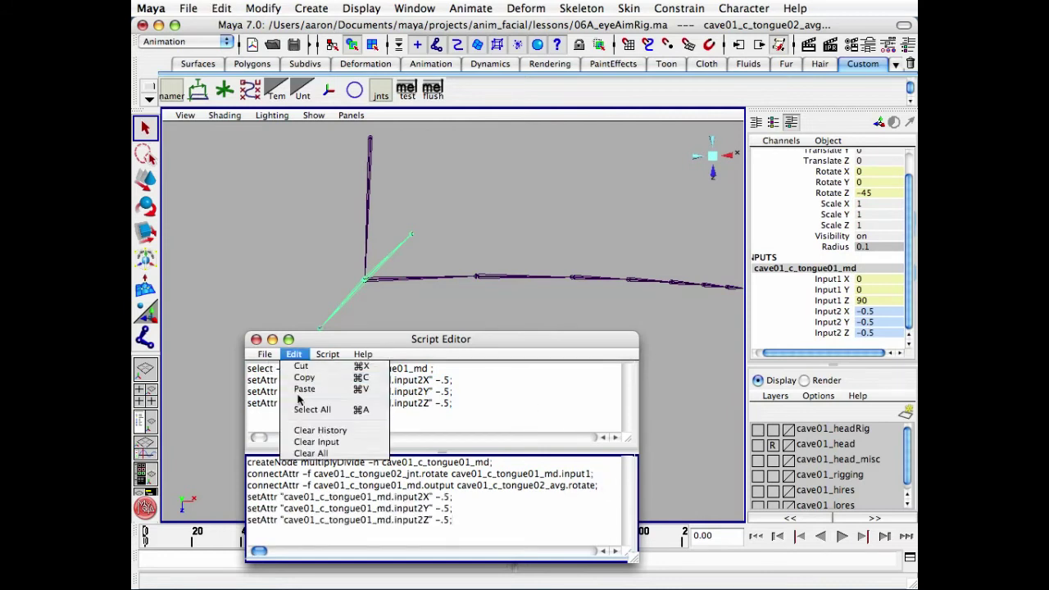
click(301, 431)
drag(366, 344, 626, 354)
click(439, 277)
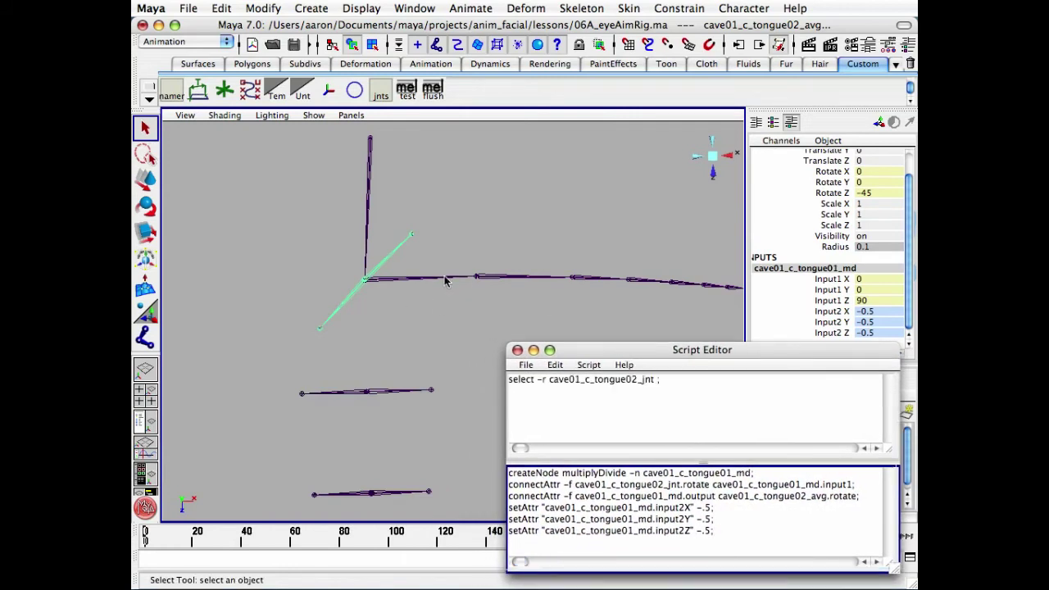
click(887, 219)
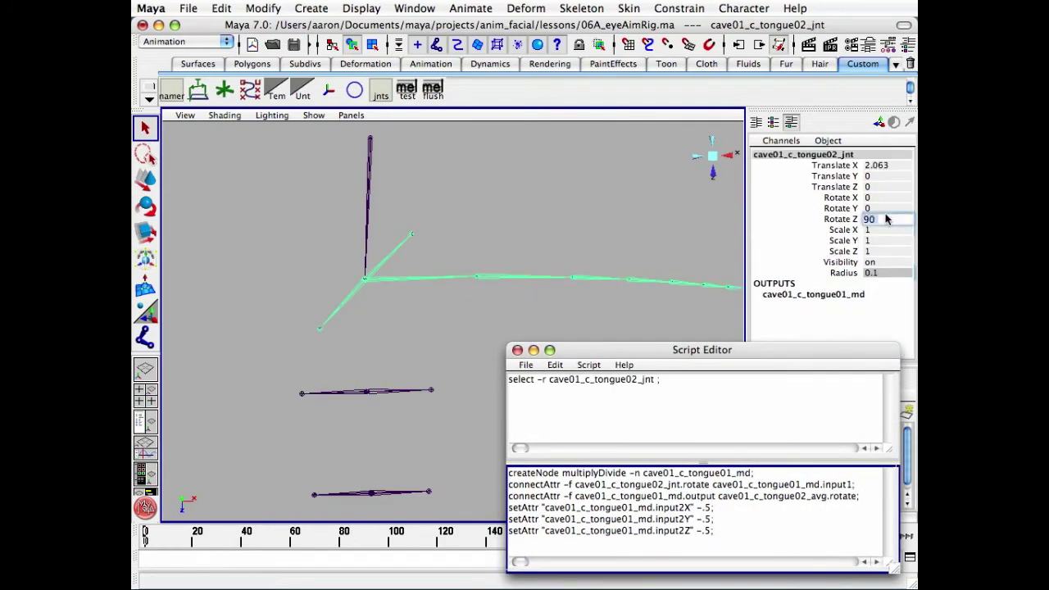
text(0)
key(Return)
Test-rotate the joint cave01_c_tongue02_jnt around its X and Z axes, undoing each rotation.
alt+drag(616, 205, 337, 238)
key(e)
key(ctrl+z)
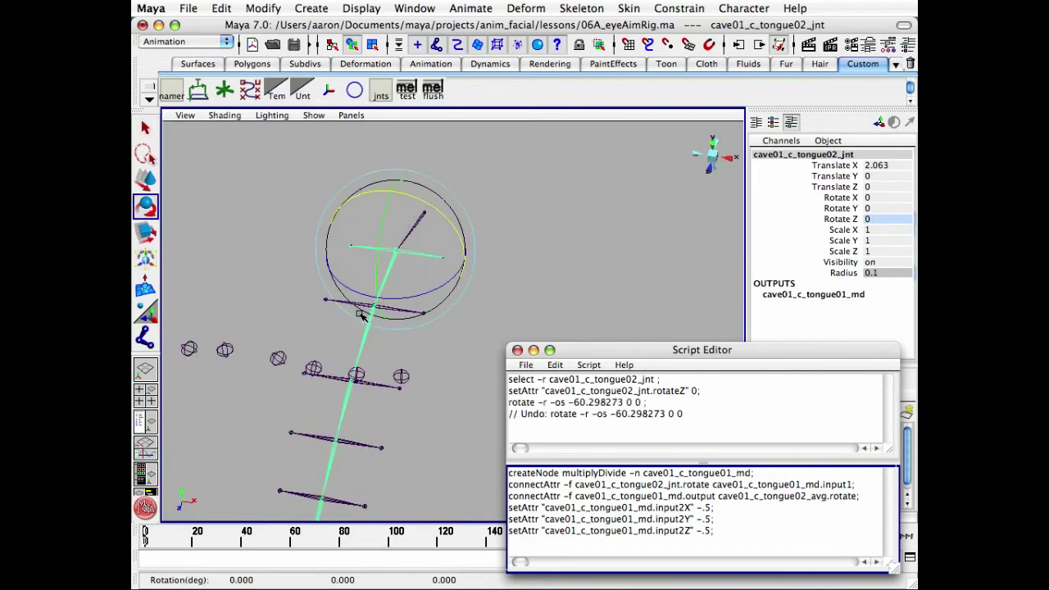
drag(377, 281, 398, 291)
key(ctrl+z)
key(q)
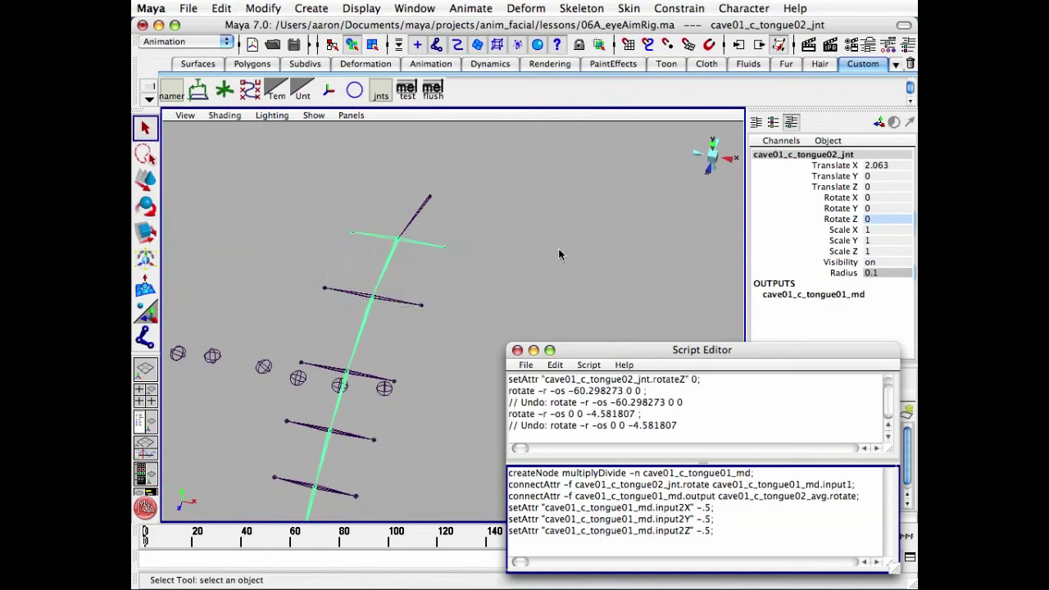
Parent the joint cave01_c_tongue03_avg to the centre joint cave01_c_tongue03_jnt.
click(387, 326)
click(394, 305)
key(Up)
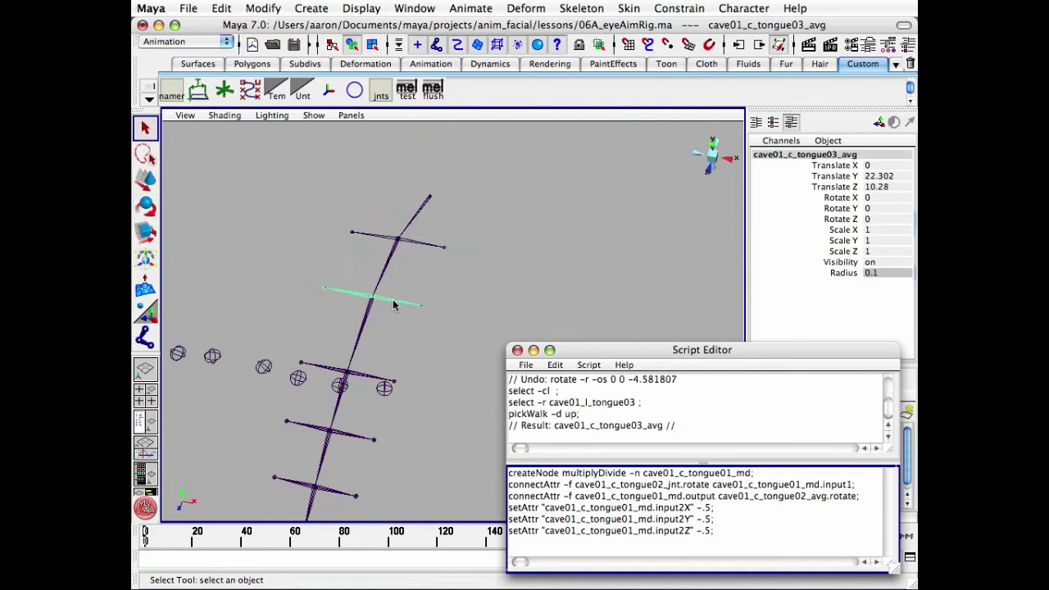
shift+click(366, 323)
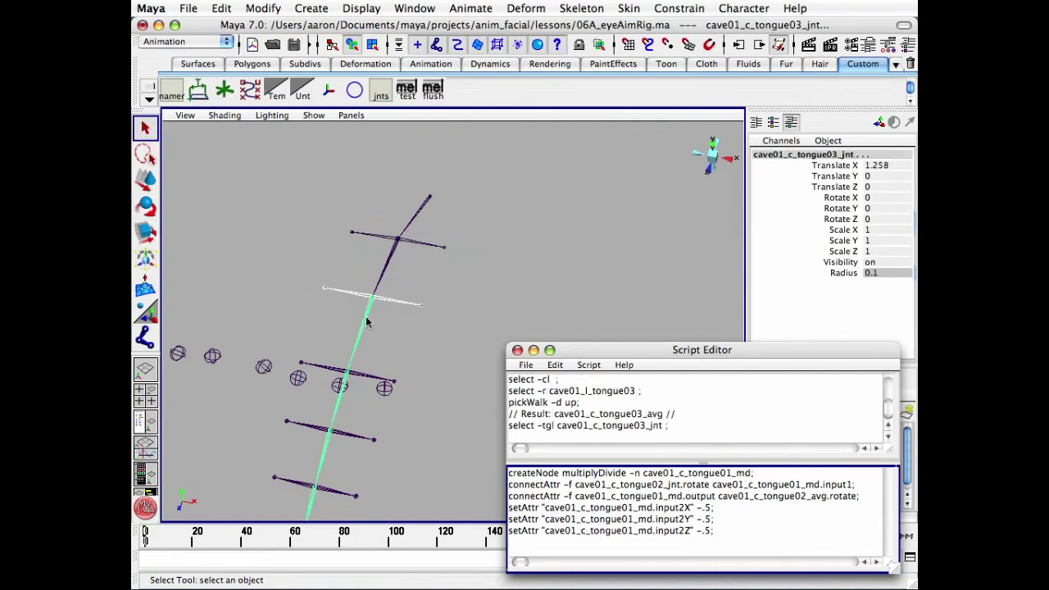
key(p)
Parent the joint cave01_c_tongue04_avg to the centre joint cave01_c_tongue04_jnt.
click(368, 378)
key(Up)
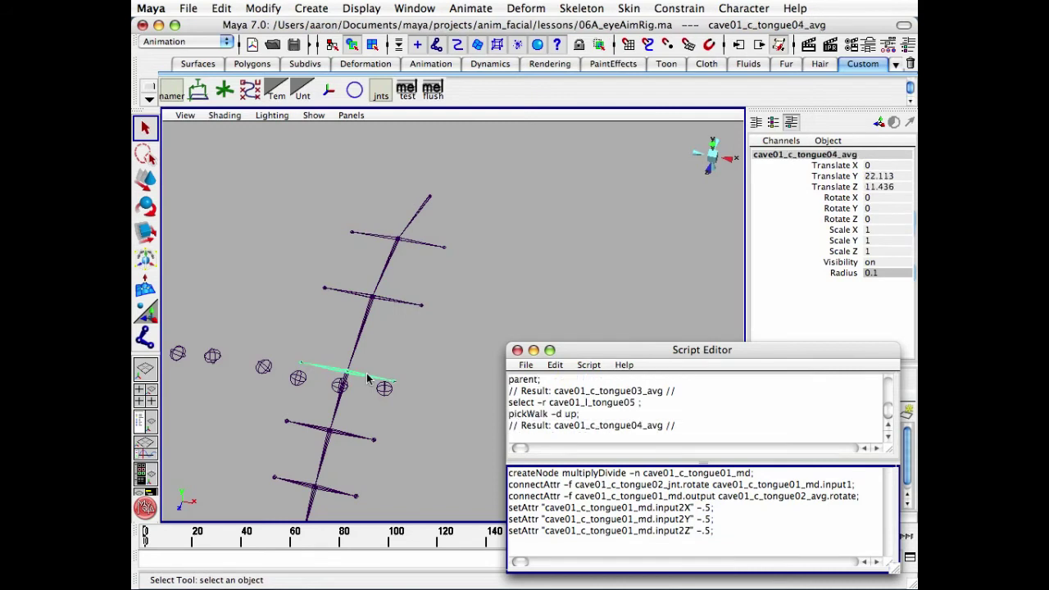
alt+drag(368, 378, 325, 374)
shift+click(334, 377)
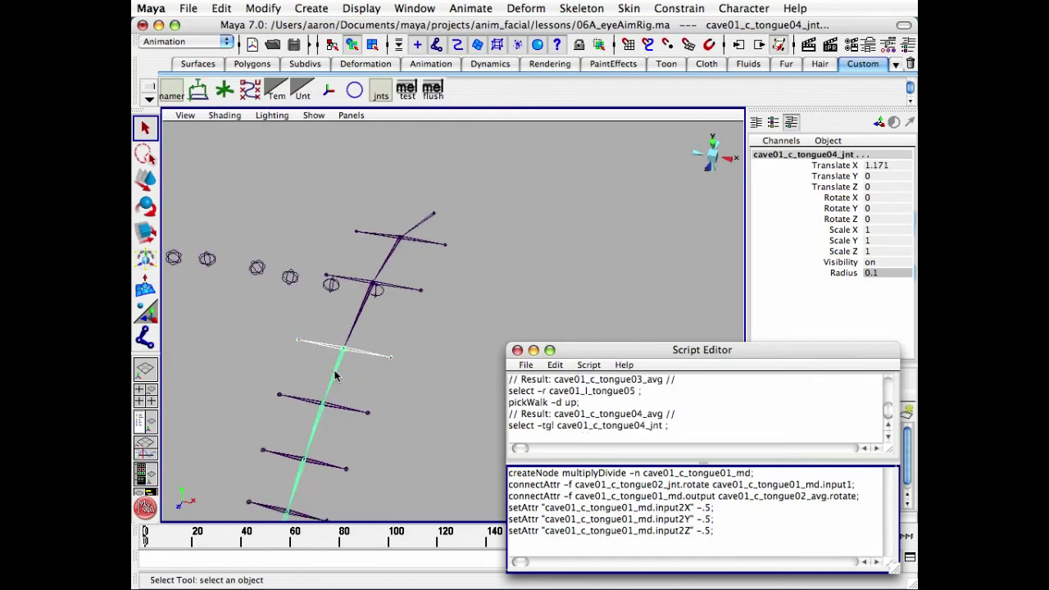
key(p)
Parent the joint cave01_c_tongue05_avg to the centre joint cave01_c_tongue05_jnt.
click(343, 412)
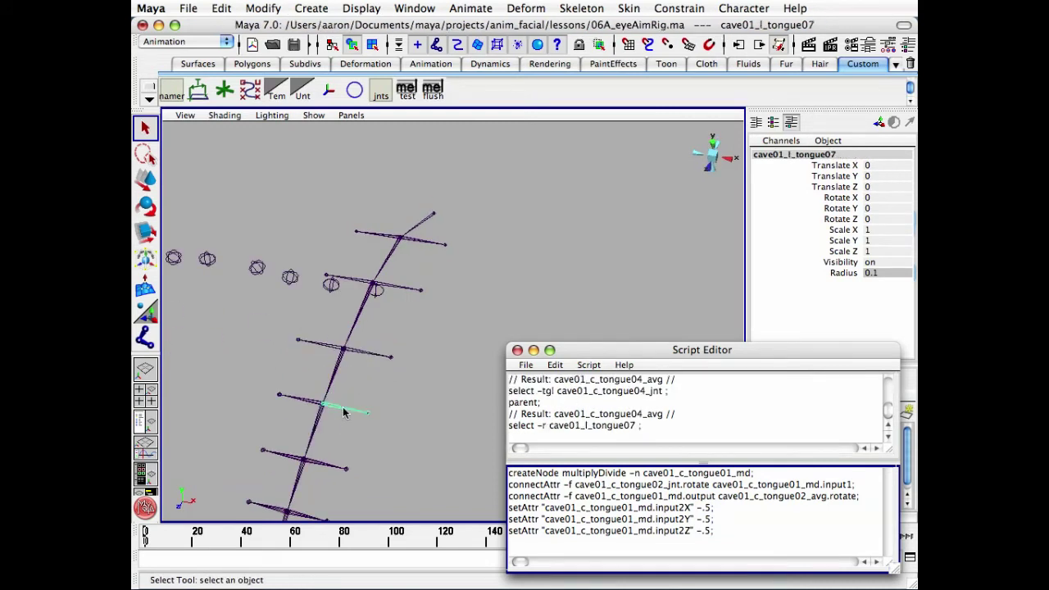
key(Up)
shift+click(315, 424)
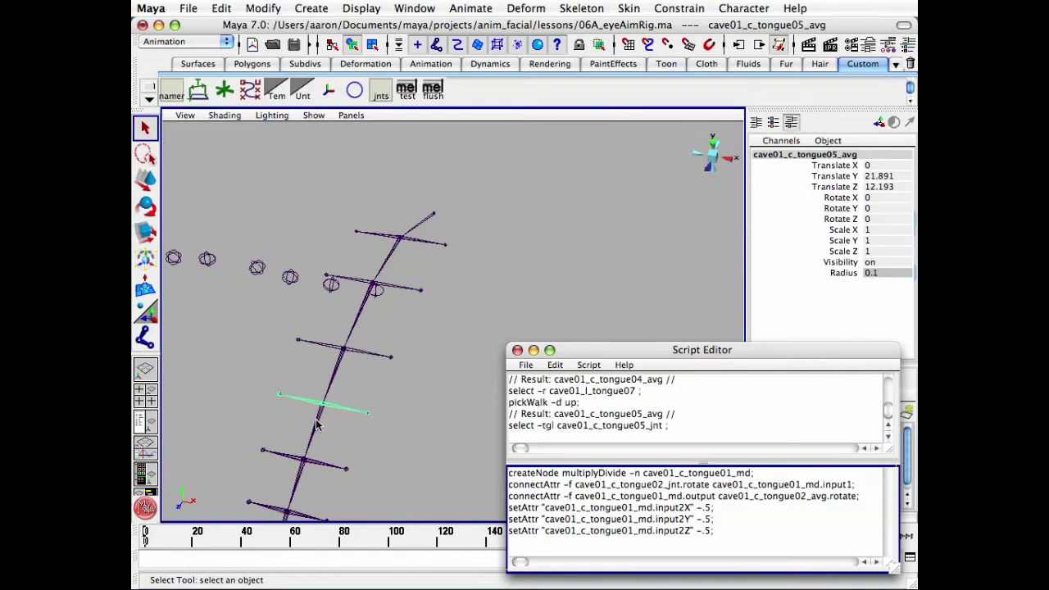
key(p)
Parent the joint cave01_c_tongue06_avg to the centre joint cave01_c_tongue06_jnt.
alt+middle_drag(354, 428, 405, 276)
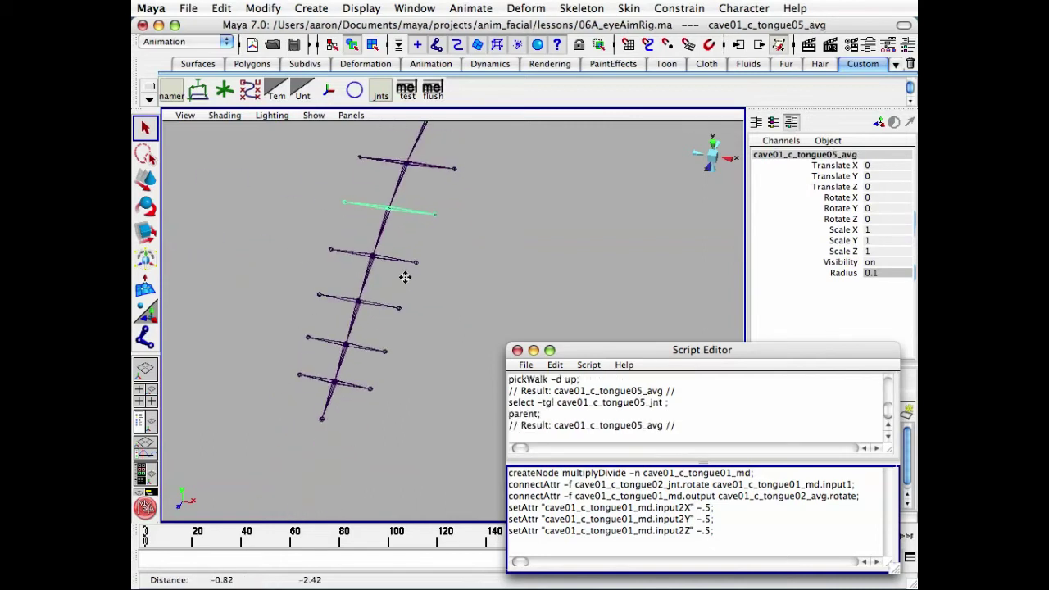
click(399, 260)
key(Up)
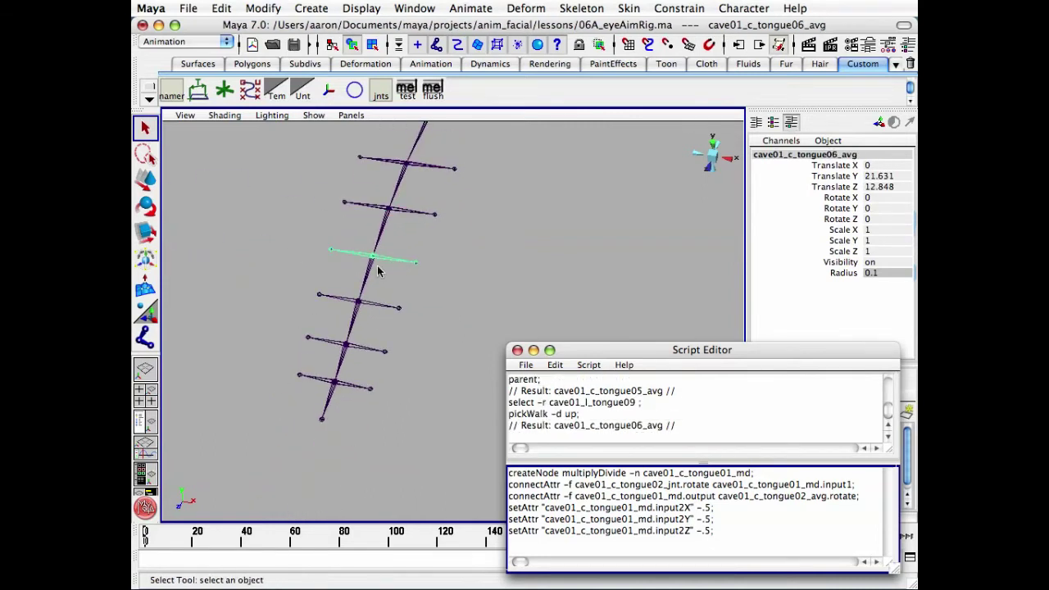
shift+click(375, 300)
key(p)
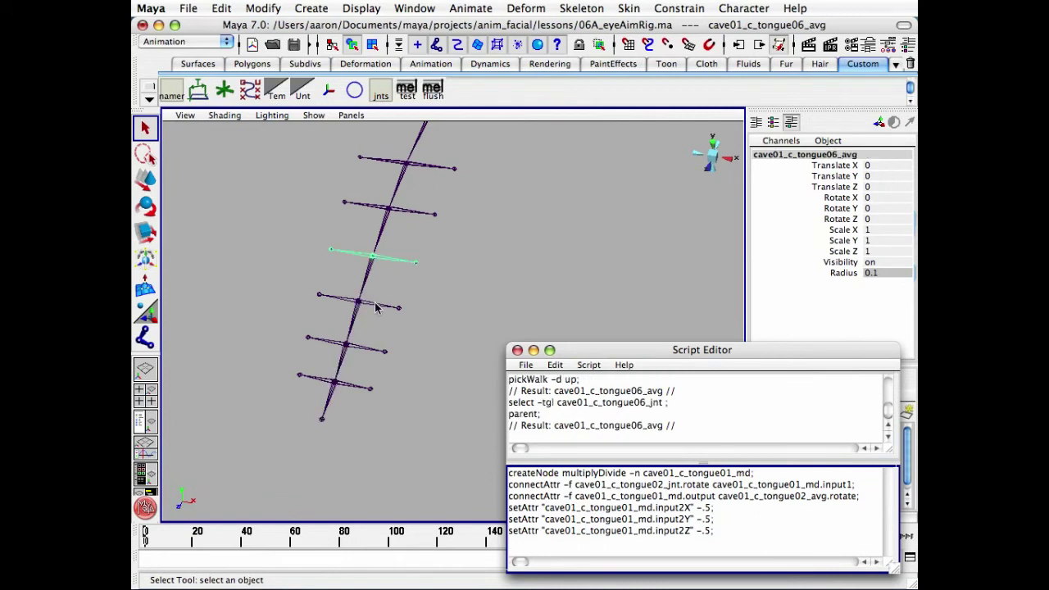
Parent the joint cave01_c_tongue07_avg to the centre joint cave01_c_tongue07_jnt.
click(375, 301)
key(Up)
shift+click(354, 326)
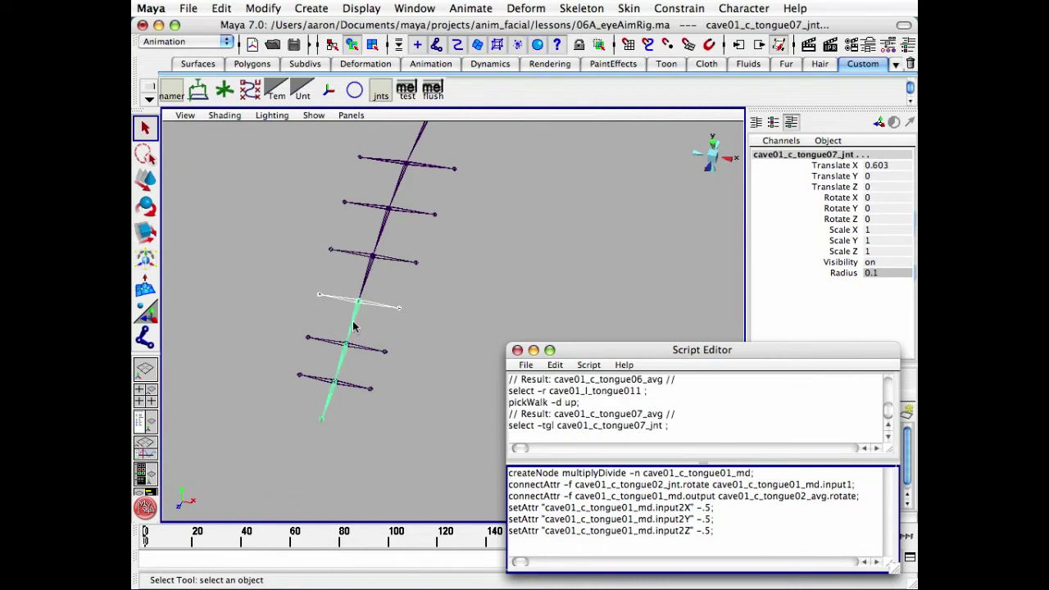
key(p)
Parent the joint cave01_c_tongue08_avg to the centre joint cave01_c_tongue08_jnt.
click(363, 350)
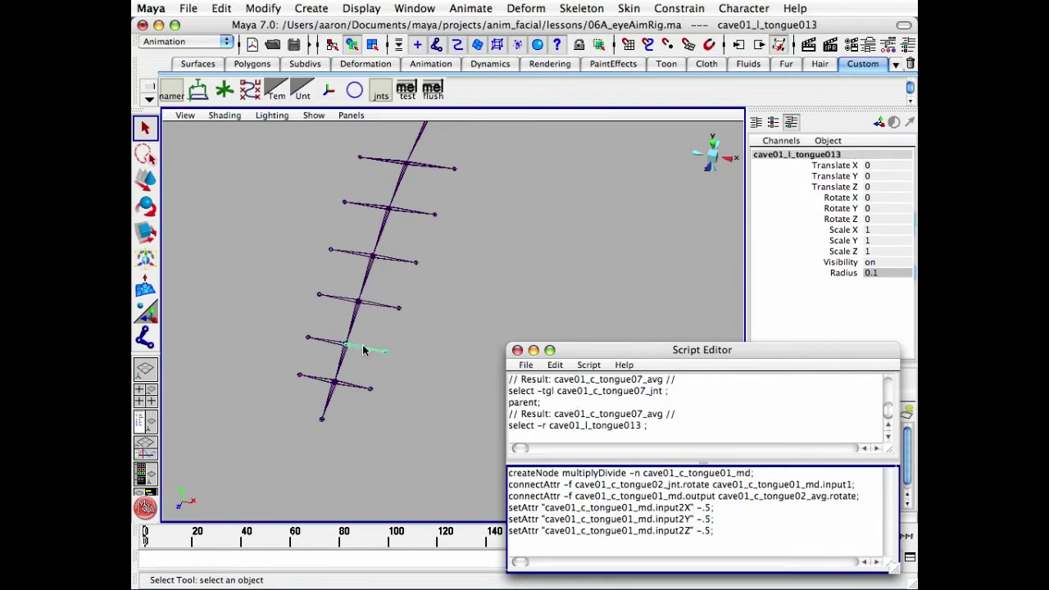
key(Up)
shift+click(343, 361)
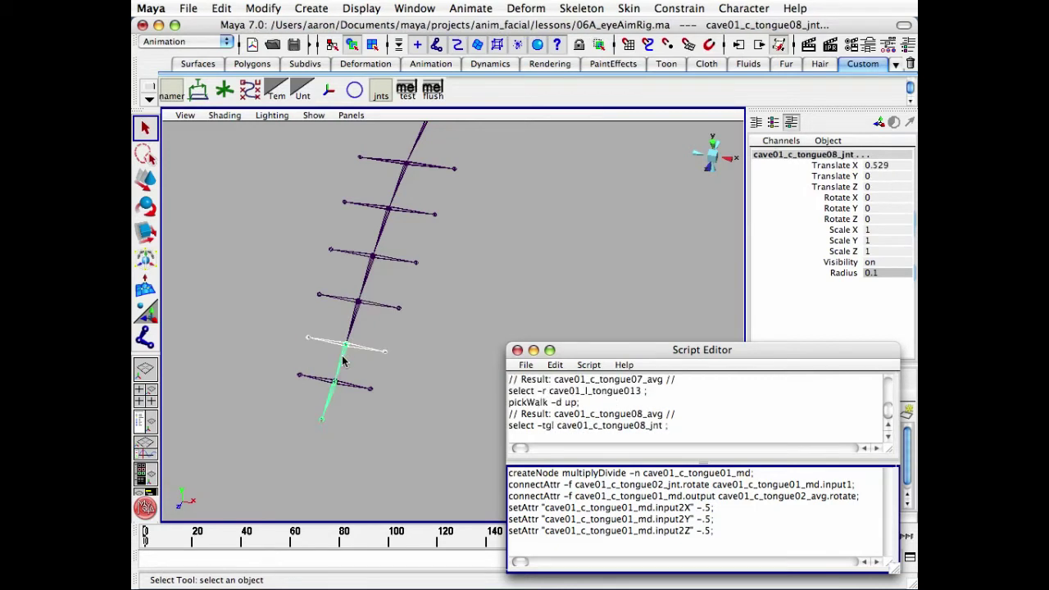
key(p)
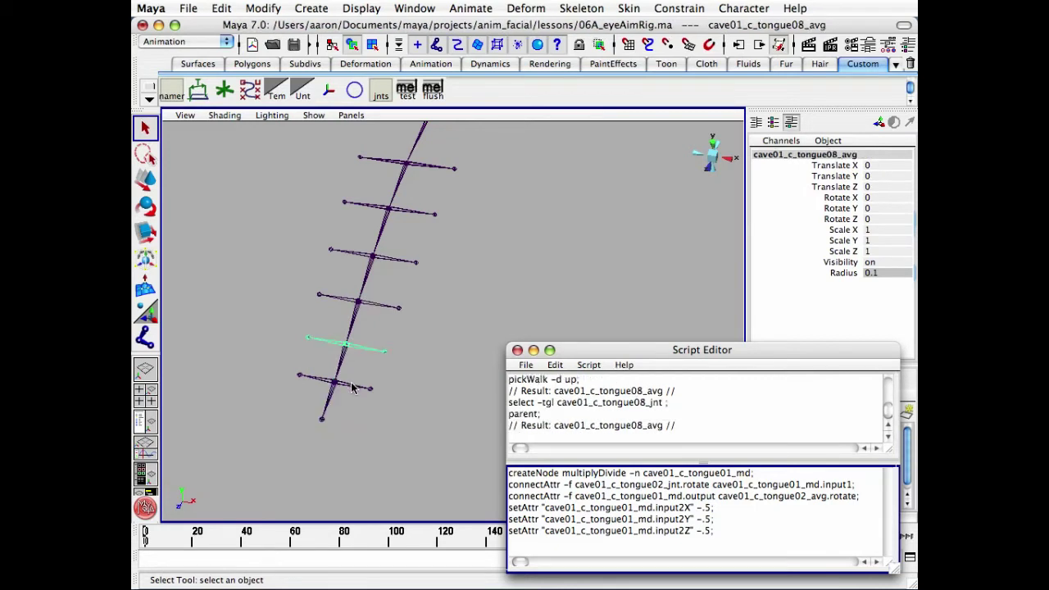
Parent the joint cave01_c_tongue09_avg to the centre joint cave01_c_tongue09_jnt and clear the selection.
click(353, 386)
key(Up)
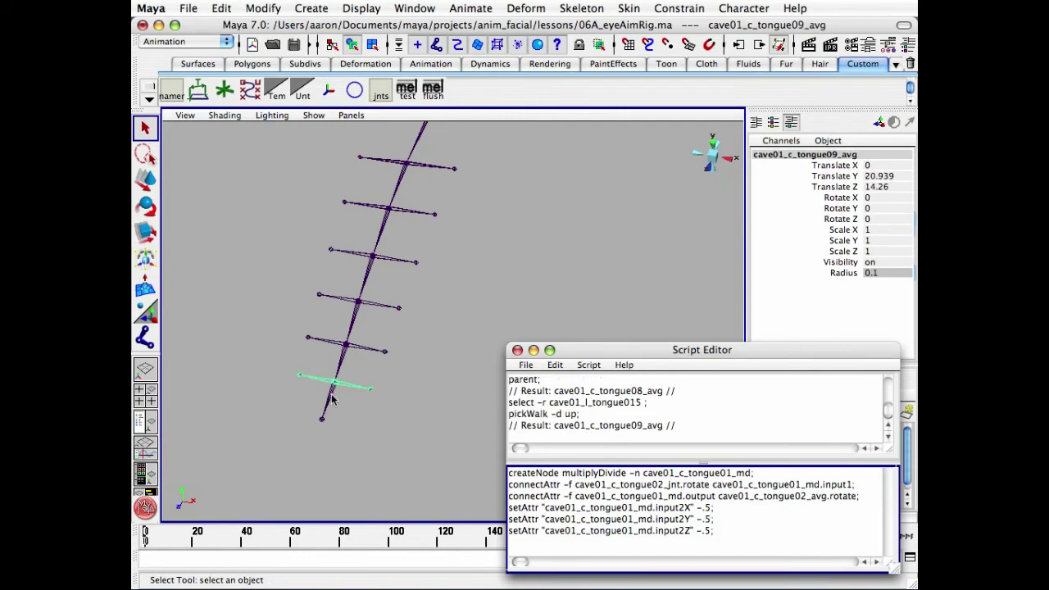
shift+click(332, 399)
key(p)
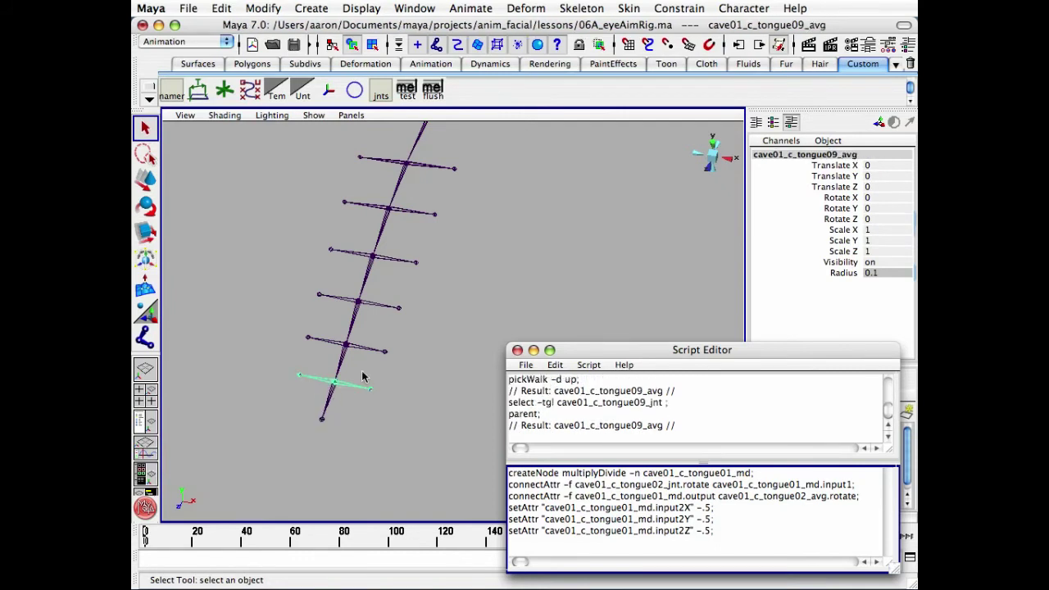
click(499, 266)
Select cave01_c_tongue02_avg and rename its input node cave01_c_tongue01_md to cave01_c_tongue02_md.
alt+middle_drag(527, 222, 518, 293)
alt+right_drag(518, 294, 491, 275)
alt+middle_drag(490, 275, 469, 300)
alt+drag(470, 305, 434, 291)
click(693, 516)
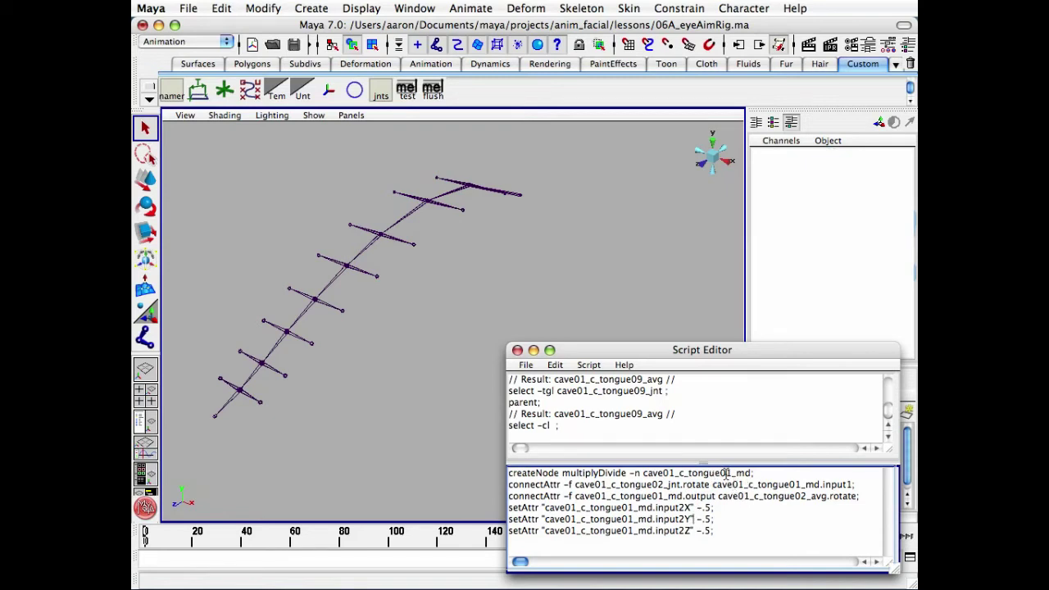
alt+drag(469, 191, 473, 228)
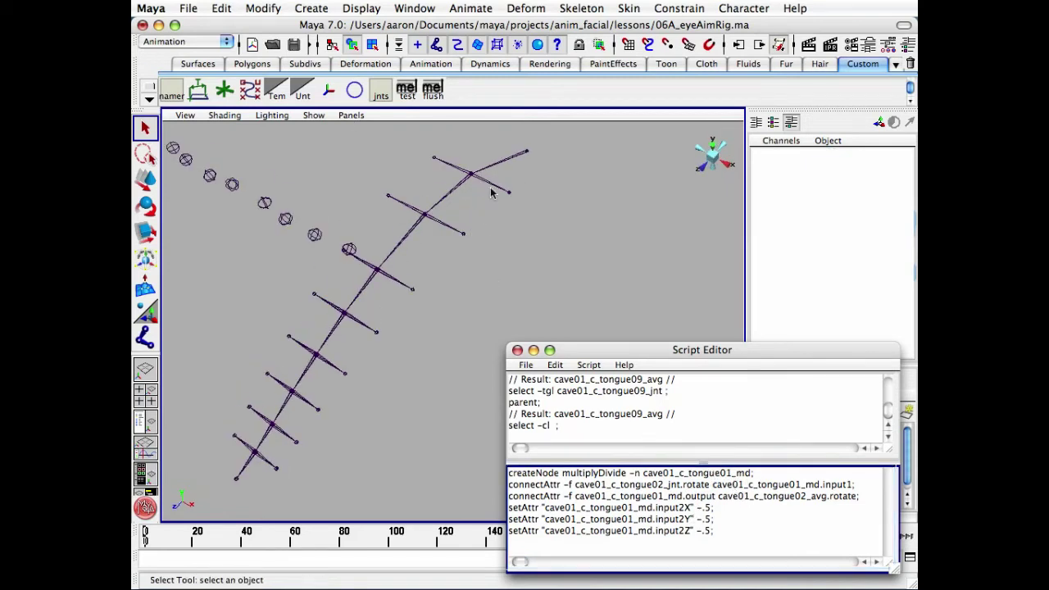
click(492, 186)
key(Up)
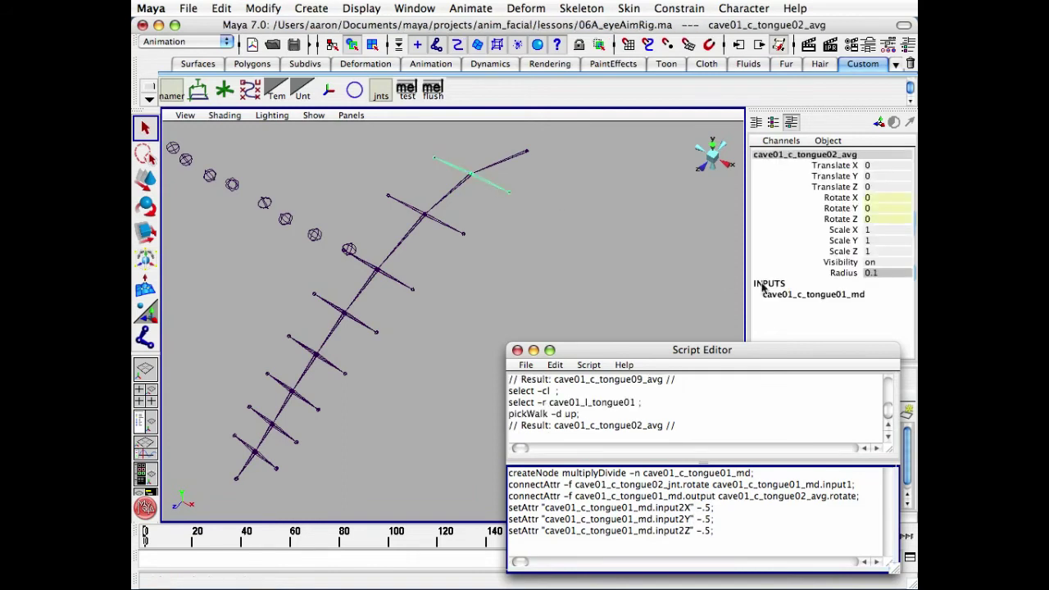
click(817, 296)
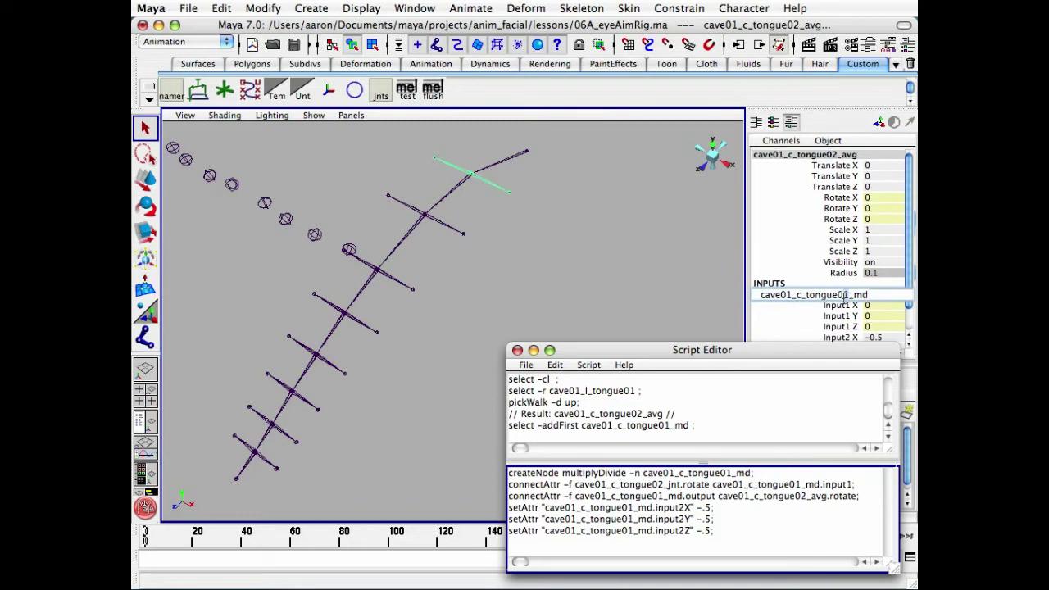
key(BackSpace)
text(2)
key(Return)
Renumber every tongue name in the script's createNode and two connectAttr lines to tongue03.
click(742, 513)
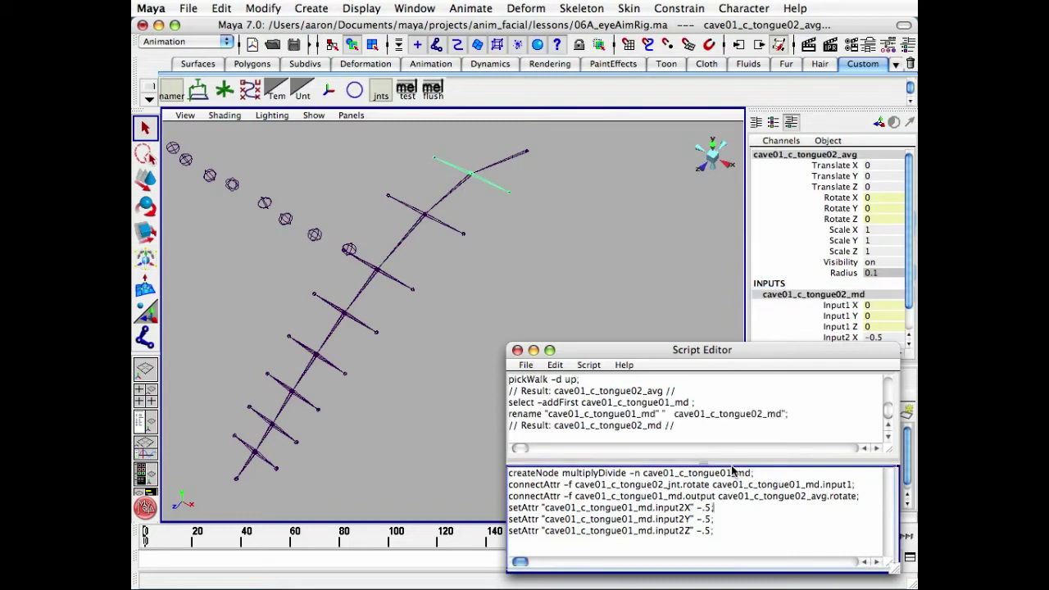
click(730, 473)
key(BackSpace)
text(3)
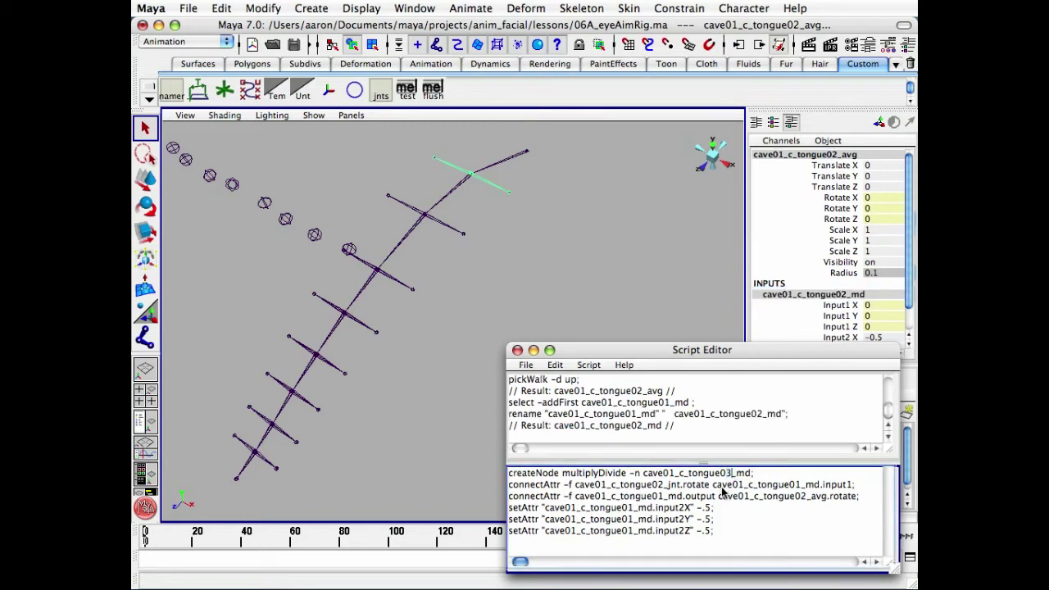
click(664, 484)
key(BackSpace)
text(3)
click(799, 484)
key(BackSpace)
text(3)
click(804, 497)
key(BackSpace)
text(3)
click(663, 496)
key(BackSpace)
text(3)
Renumber the script's setAttr lines to cave01_c_tongue03_md and execute all six lines.
click(632, 520)
key(BackSpace)
text(3)
click(632, 532)
key(BackSpace)
text(3)
drag(715, 532, 526, 479)
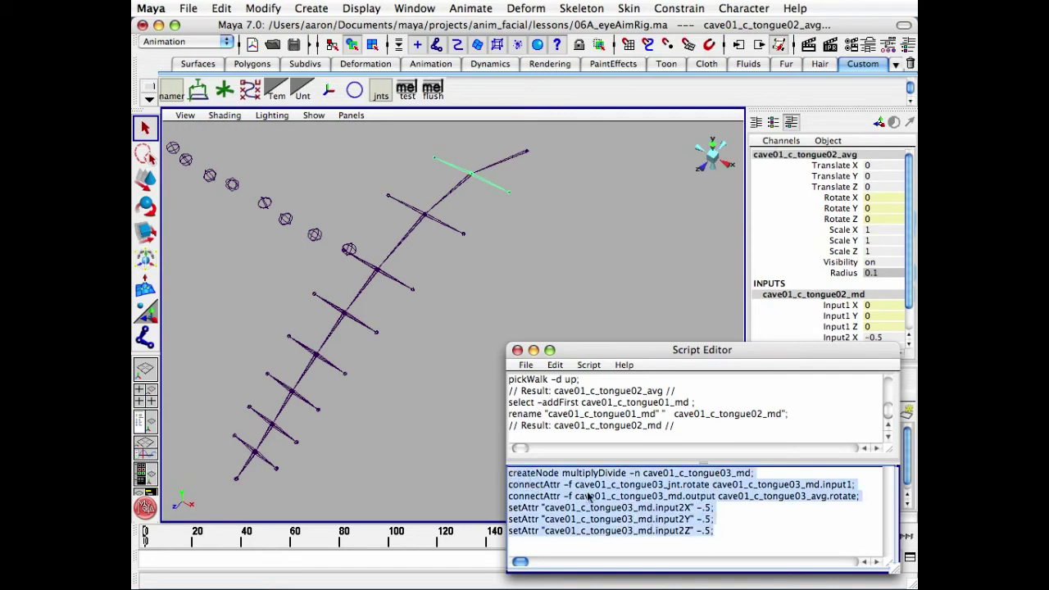
key(ctrl+Return)
Renumber every tongue name in the script's createNode and two connectAttr lines to tongue04.
click(697, 510)
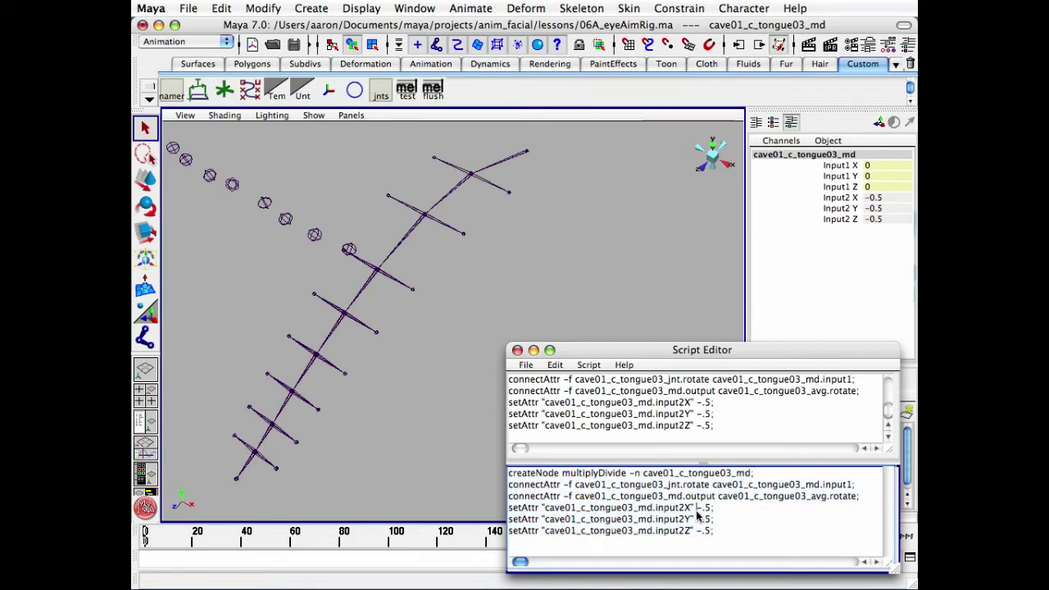
click(733, 474)
key(BackSpace)
text(4)
click(803, 485)
key(BackSpace)
text(4)
click(806, 496)
key(BackSpace)
text(4)
click(663, 484)
key(BackSpace)
text(4)
click(662, 496)
key(BackSpace)
text(4)
Renumber the script's three setAttr lines to cave01_c_tongue04_md and execute all six lines.
click(632, 508)
key(BackSpace)
text(4)
click(632, 521)
key(BackSpace)
text(4)
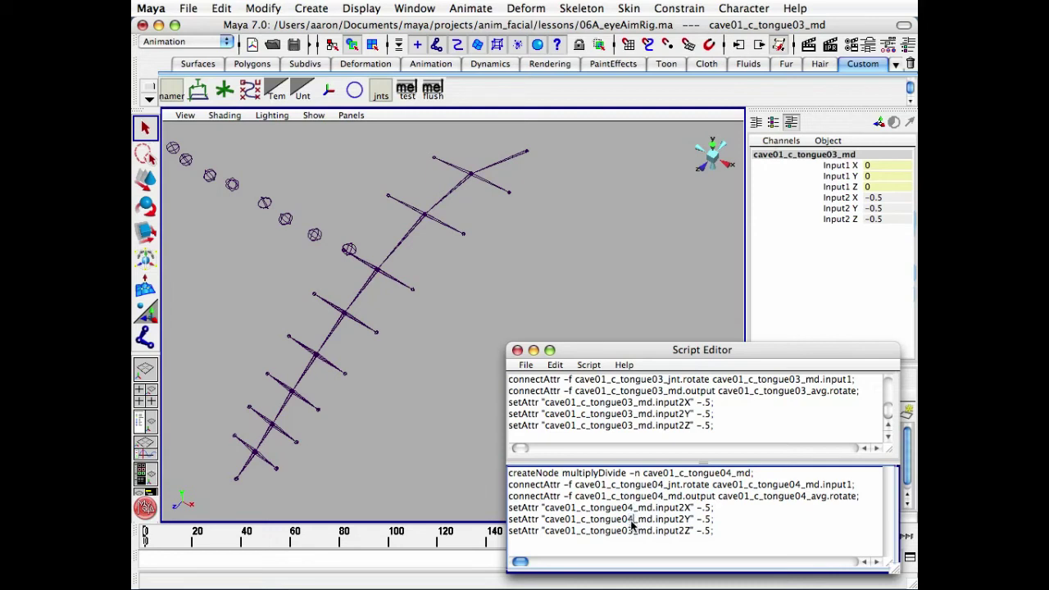
click(632, 531)
key(BackSpace)
text(4)
drag(736, 538, 525, 476)
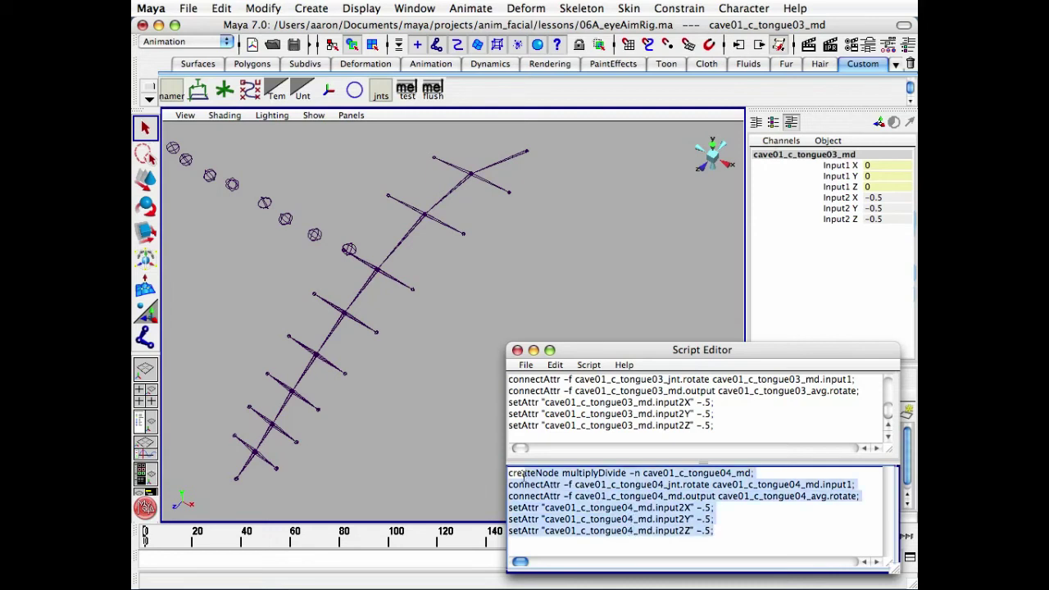
key(ctrl+Return)
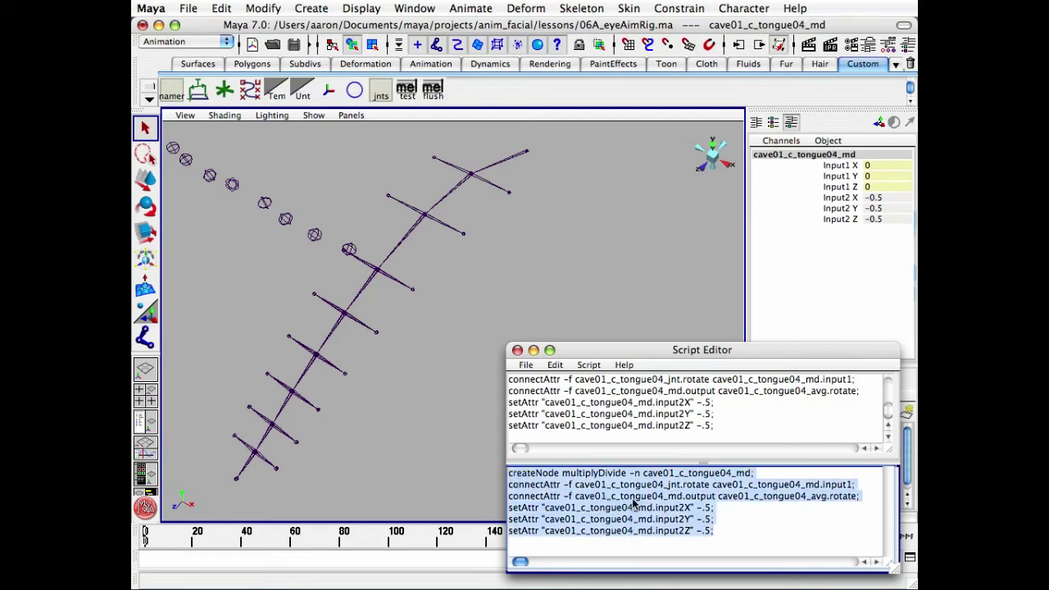
Check which tongue joint ends the chain and start renumbering the script's createNode and connectAttr lines to tongue05.
click(269, 466)
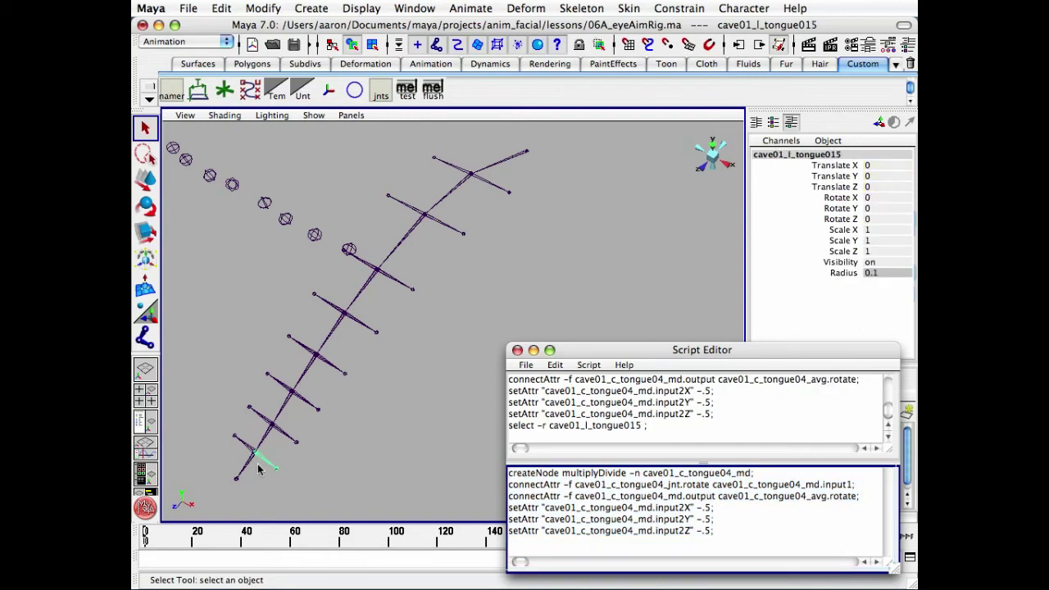
click(251, 465)
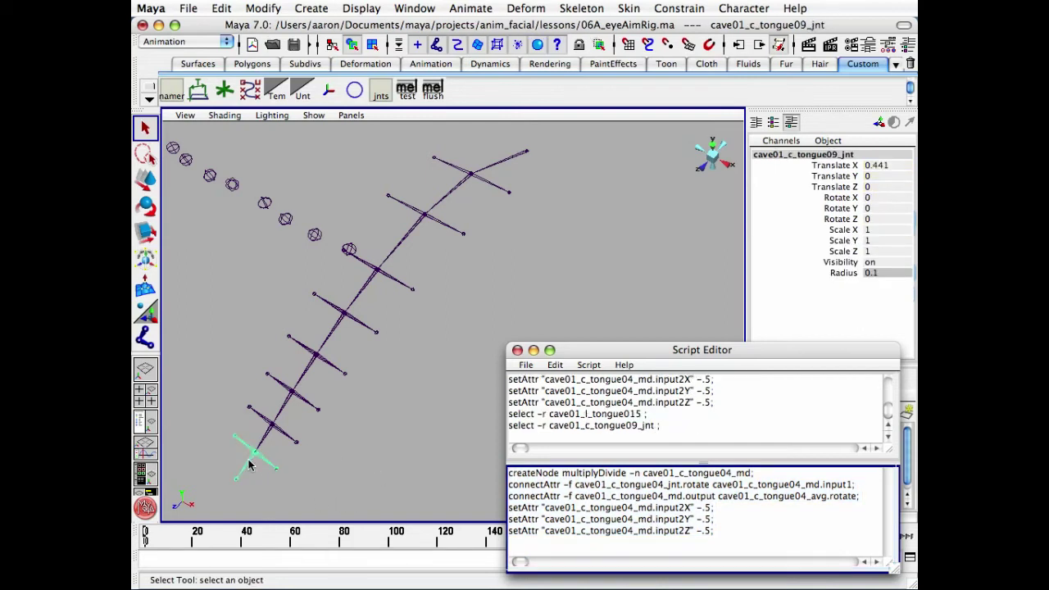
click(674, 510)
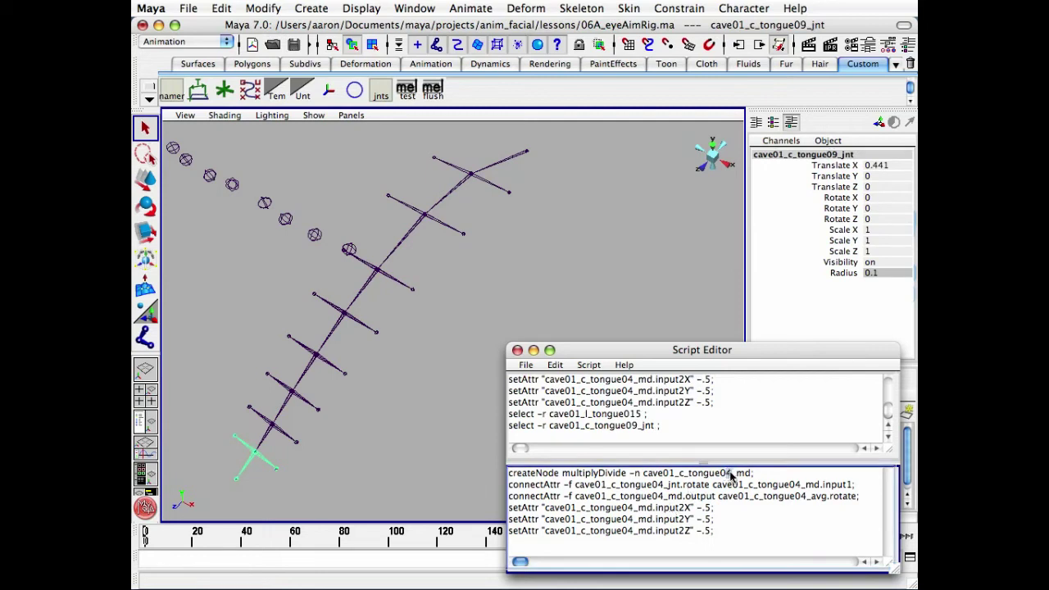
text(05)
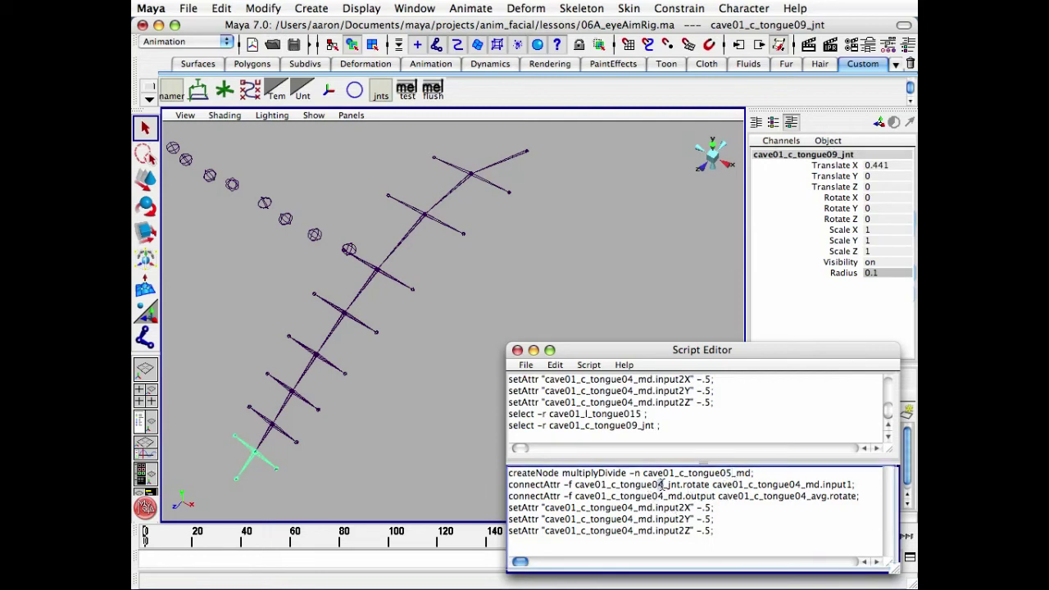
text(5)
text(5)
Renumber the script's setAttr lines and remaining connectAttr names to tongue05 and execute all six lines.
drag(628, 508, 634, 531)
text(555)
text(5)
drag(796, 484, 807, 496)
text(5)
drag(719, 531, 512, 476)
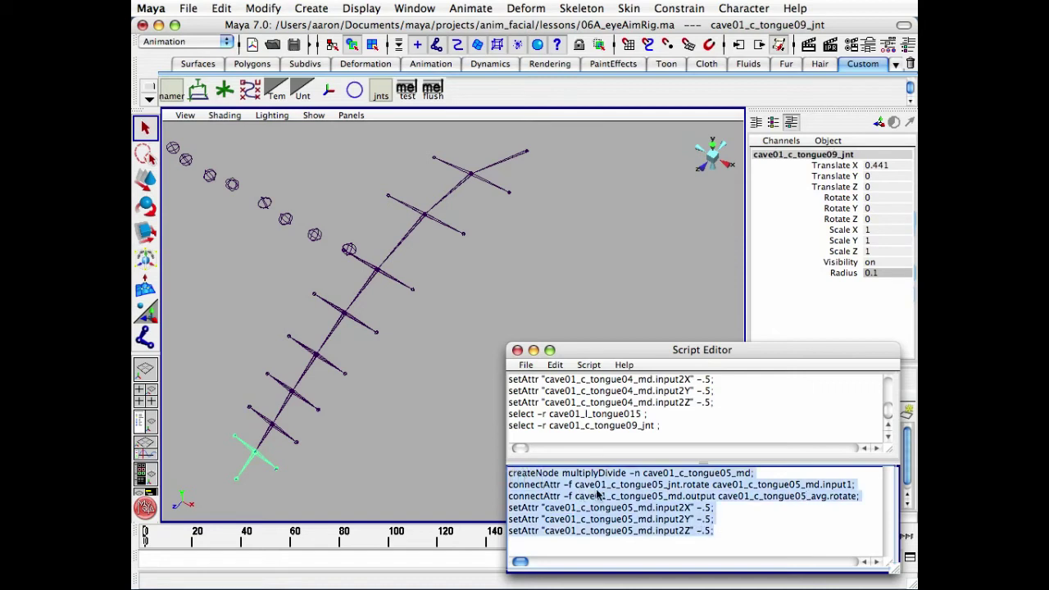
key(ctrl+Return)
Renumber every tongue name in the script's createNode and two connectAttr lines to tongue06.
click(730, 484)
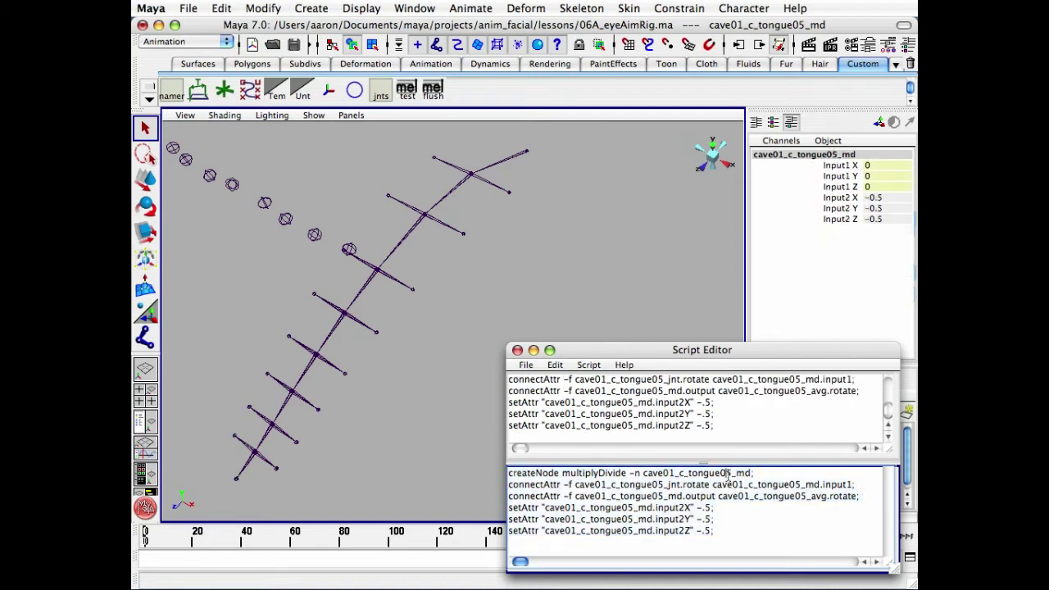
key(BackSpace)
text(6)
click(800, 484)
key(BackSpace)
text(6)
click(806, 497)
key(BackSpace)
text(6)
click(663, 485)
key(BackSpace)
text(6)
click(662, 496)
key(BackSpace)
text(6)
Renumber the script's setAttr lines to cave01_c_tongue06_md and execute all six lines.
click(631, 519)
key(BackSpace)
text(6)
click(632, 531)
key(BackSpace)
text(6)
drag(717, 531, 518, 475)
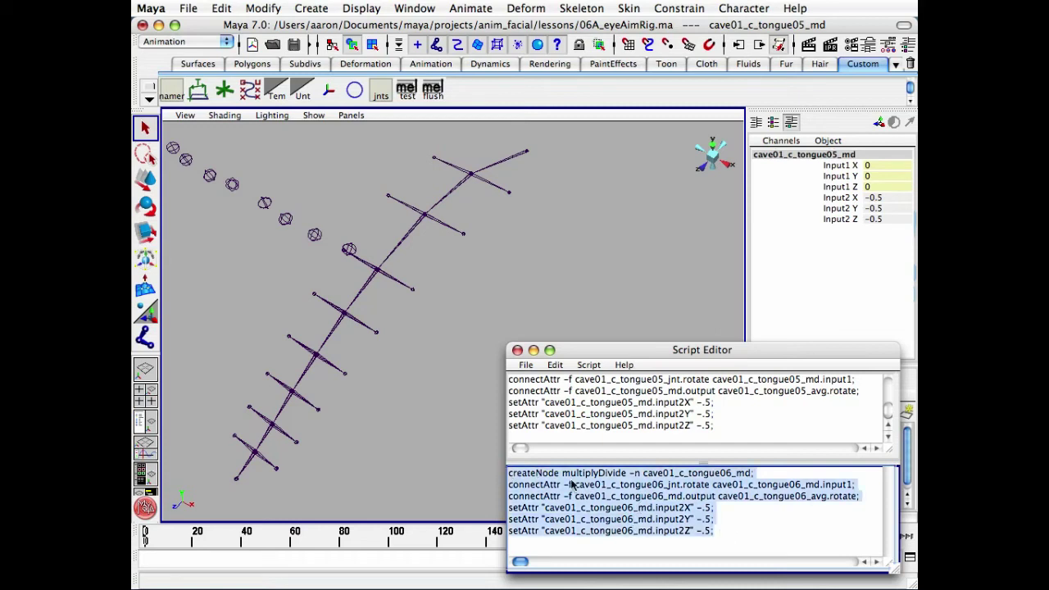
key(ctrl+Return)
Renumber every tongue name in the script's createNode and two connectAttr lines to tongue07.
click(725, 473)
click(732, 473)
key(BackSpace)
text(7)
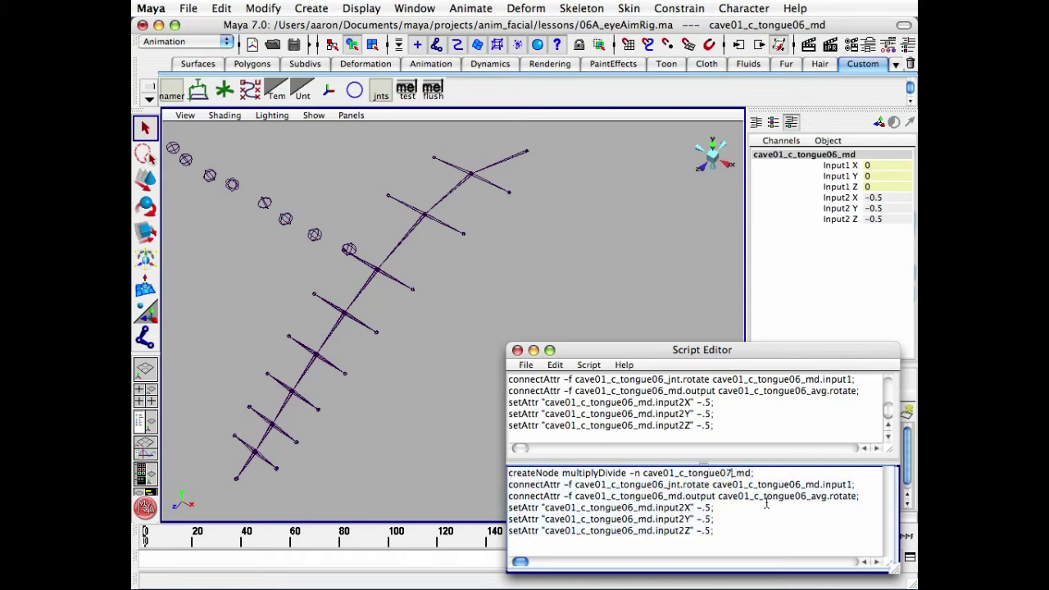
click(801, 484)
key(BackSpace)
text(7)
click(807, 496)
key(BackSpace)
text(7)
click(662, 485)
key(BackSpace)
text(7)
click(660, 496)
key(BackSpace)
text(7)
Renumber the script's setAttr lines to cave01_c_tongue07_md and execute all six lines.
click(633, 519)
key(BackSpace)
text(7)
click(634, 531)
key(BackSpace)
text(7)
drag(717, 531, 510, 474)
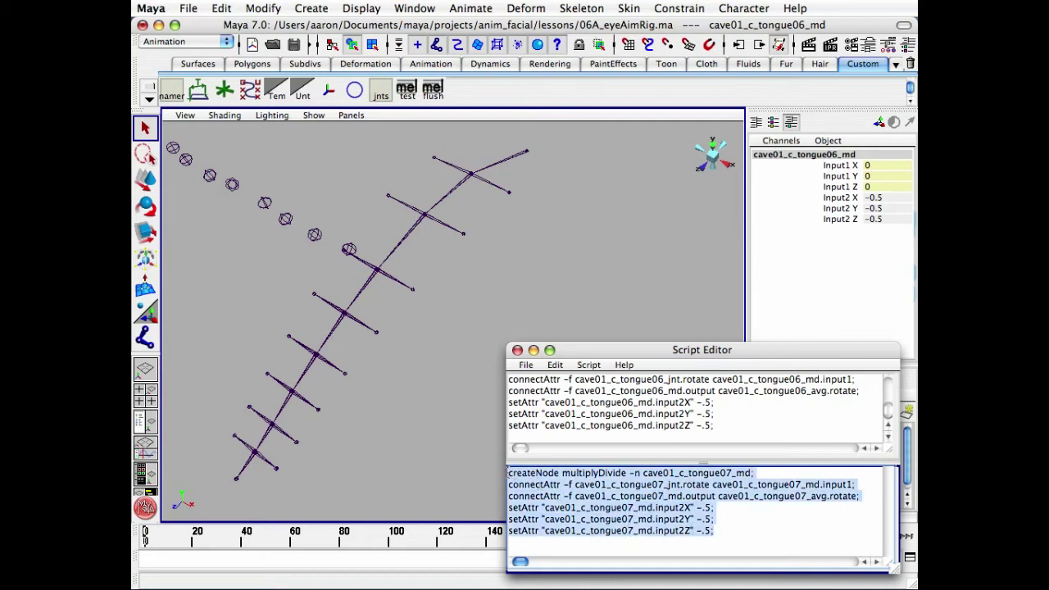
key(KP_Enter)
Renumber every tongue name in the script to tongue08 and execute all six lines.
click(726, 478)
key(BackSpace)
text(8)
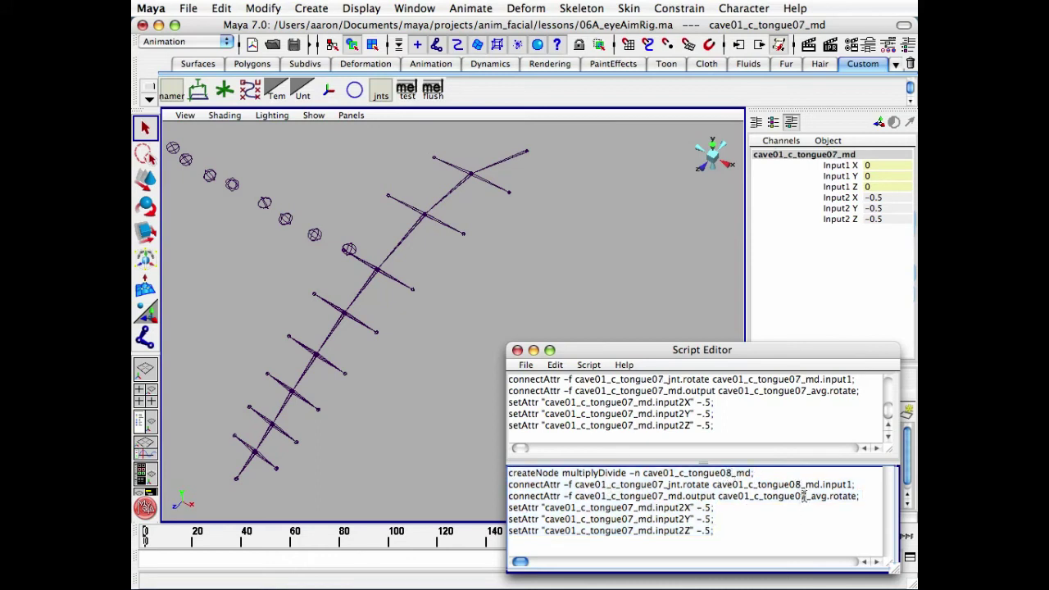
text(8)
drag(659, 485, 633, 531)
text(8888)
drag(724, 535, 514, 475)
key(KP_Enter)
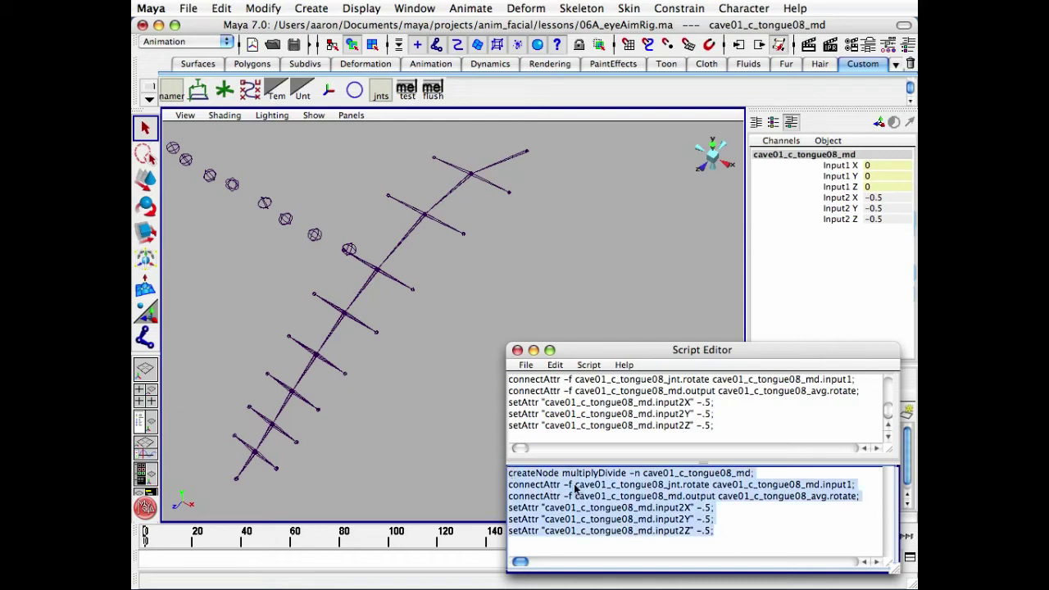
Renumber every tongue name in the script's createNode and two connectAttr lines to tongue09.
click(727, 473)
key(BackSpace)
text(9)
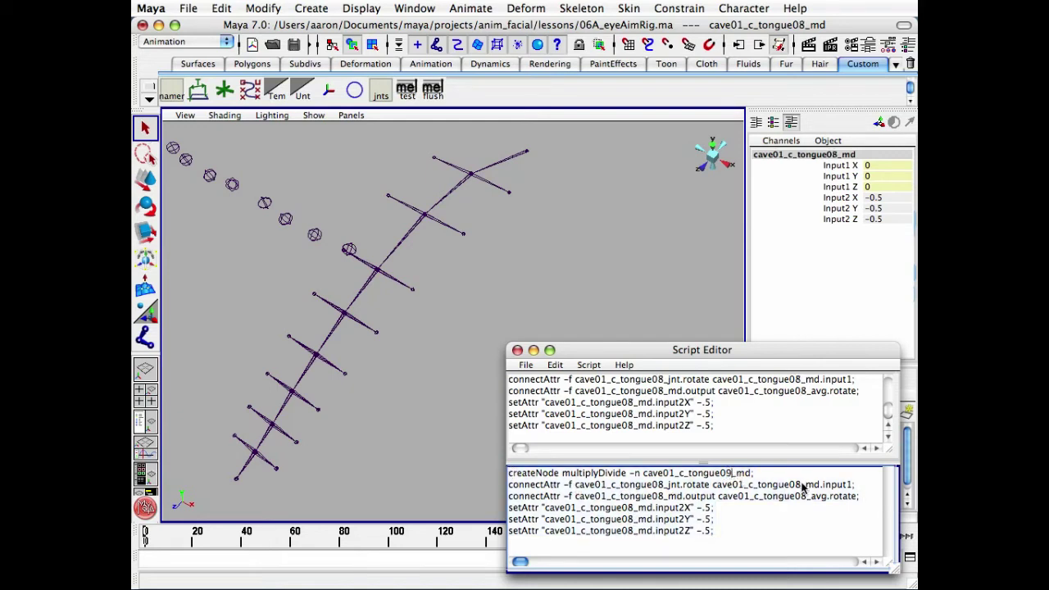
text(9)
drag(808, 496, 801, 496)
text(9)
text(9)
drag(664, 485, 658, 496)
text(9)
Renumber the script's setAttr lines to cave01_c_tongue09_md and execute all six lines.
drag(634, 519, 629, 519)
text(99)
drag(715, 532, 508, 473)
key(KP_Enter)
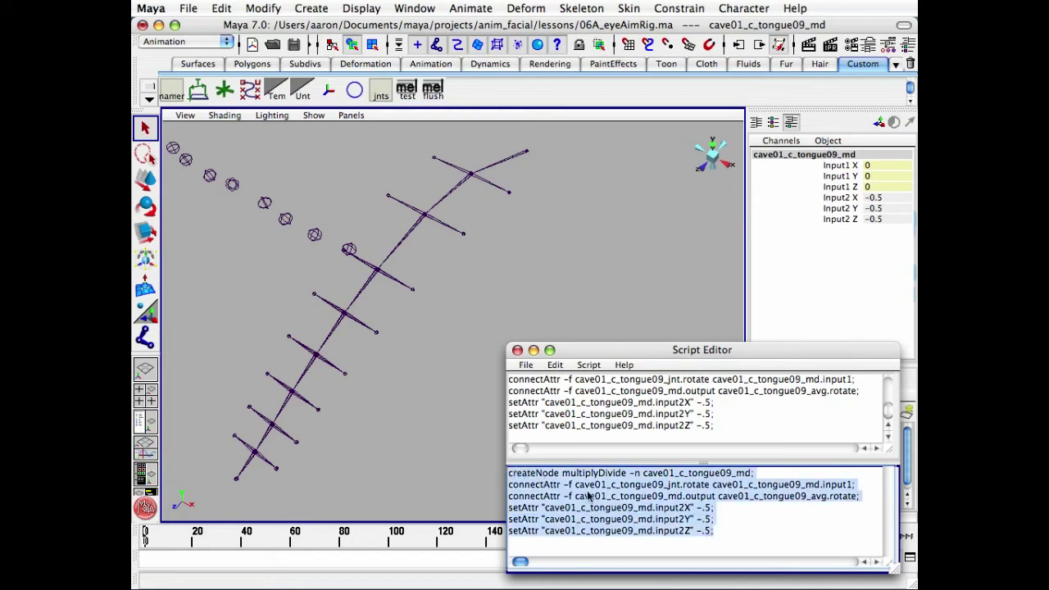
Test-rotate the cave01_c_tongue09_jnt joint about 56 degrees around Z, undo the rotation and close the Script Editor.
click(264, 488)
click(254, 456)
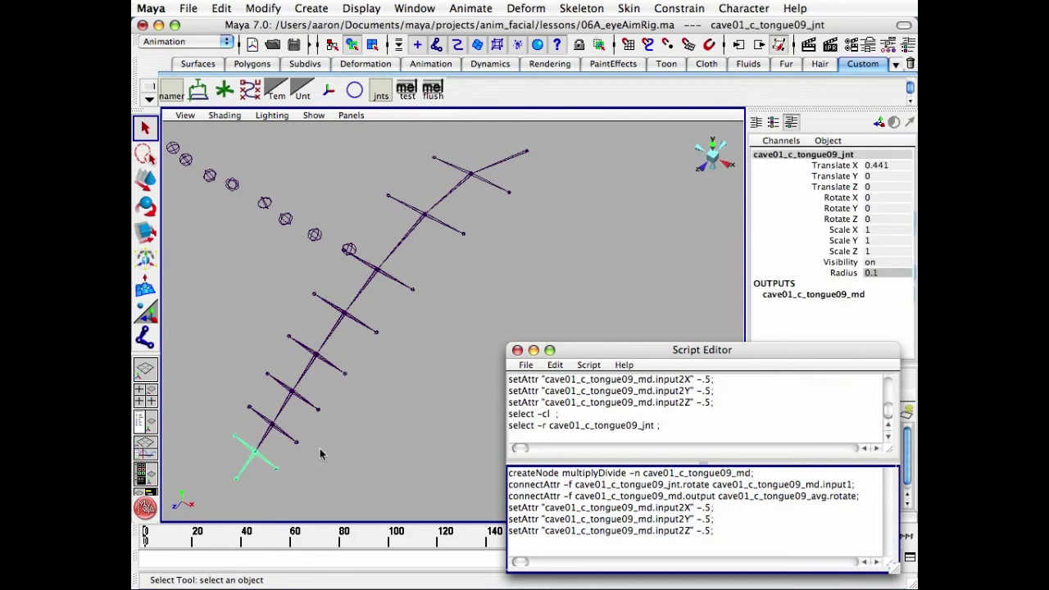
key(e)
drag(324, 474, 310, 403)
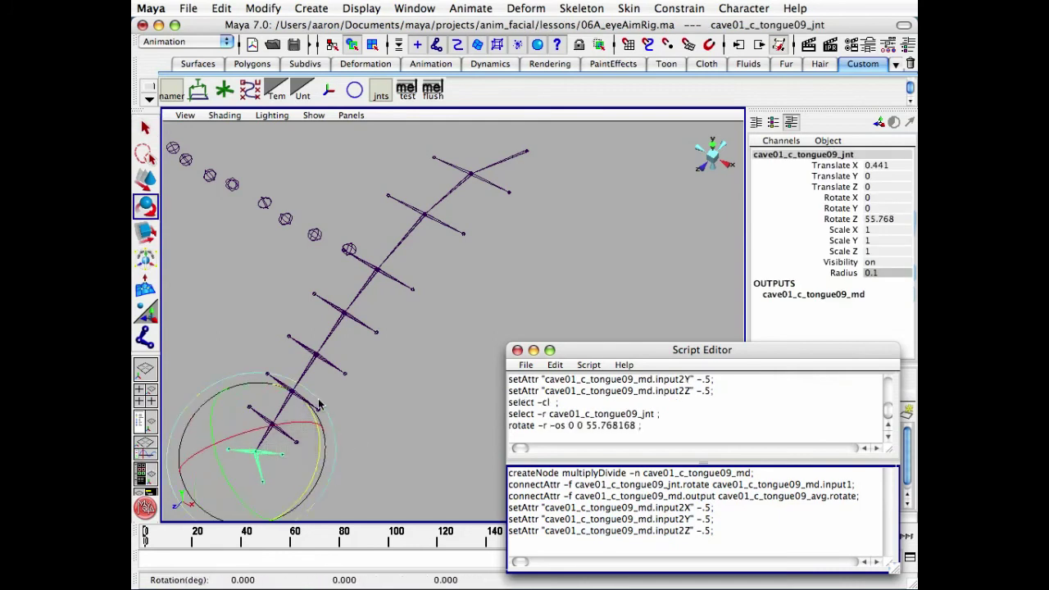
key(z)
key(q)
click(406, 389)
click(517, 350)
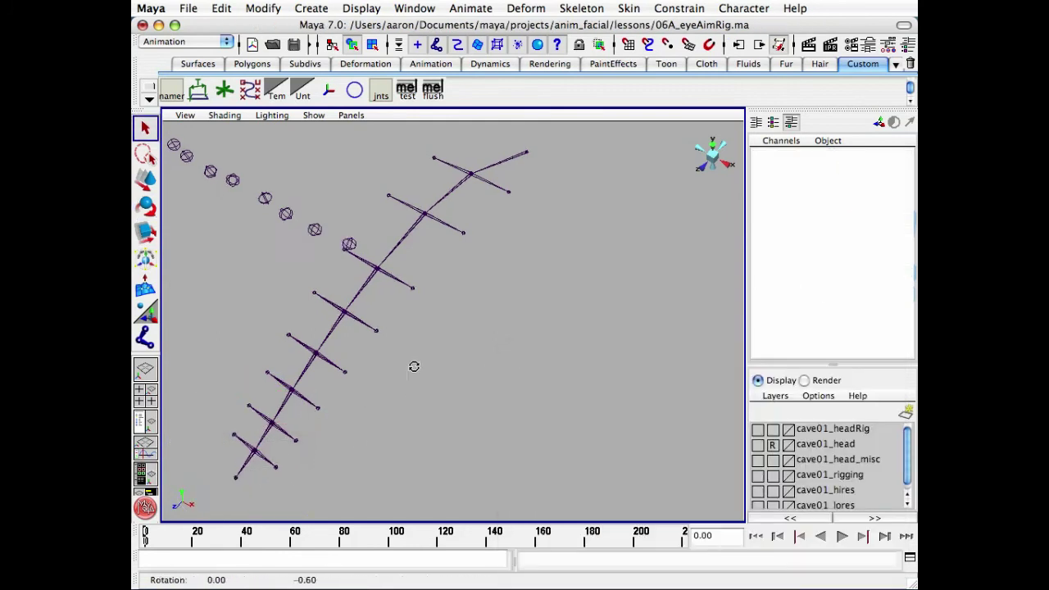
Select all left and right side joints of the tongue, try rotating them together, undo it and clear the selection.
alt+drag(415, 366, 455, 246)
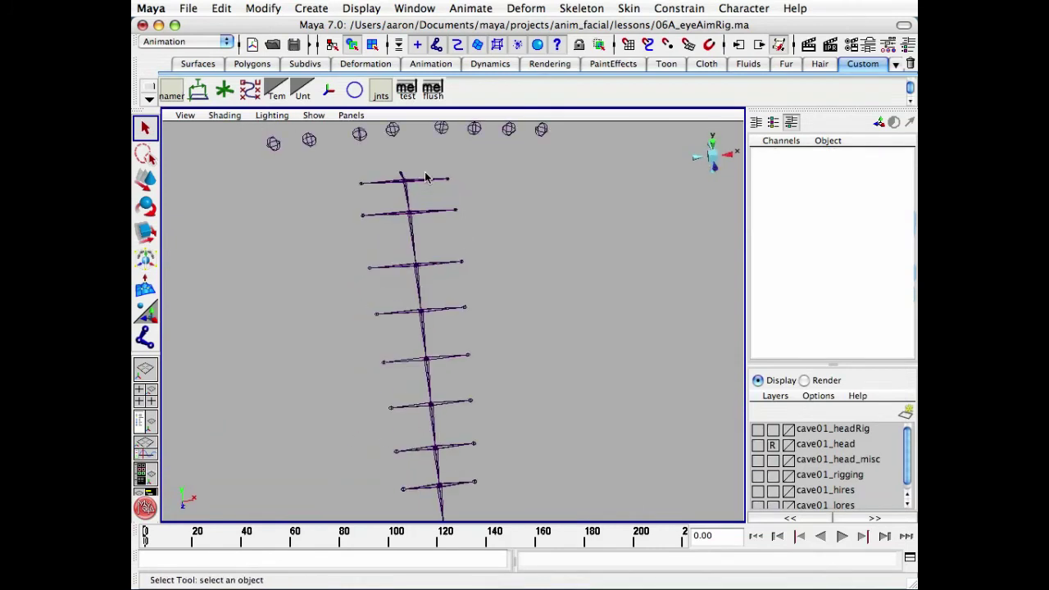
drag(421, 172, 439, 246)
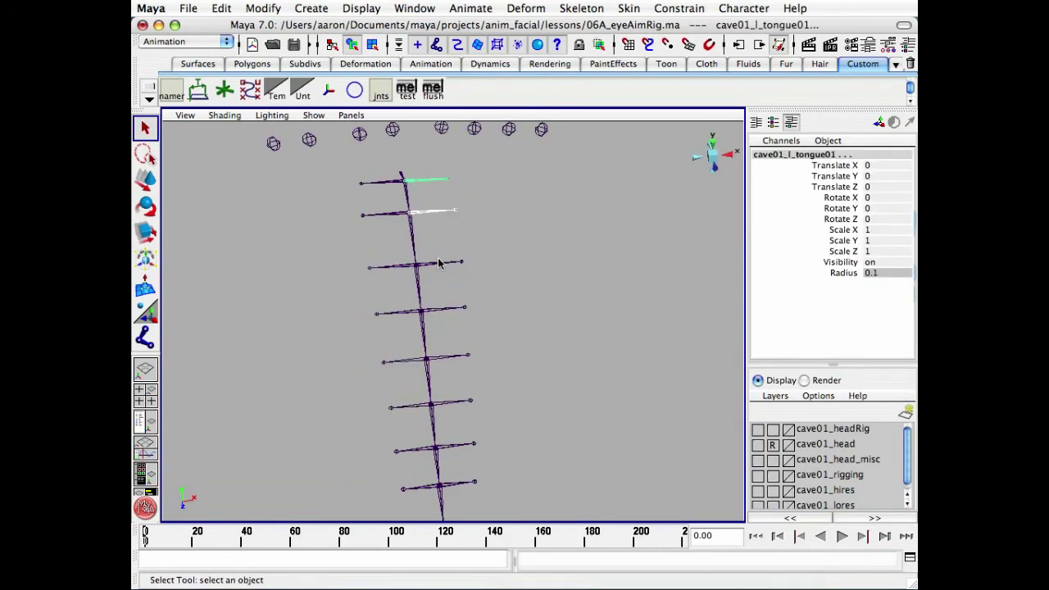
shift+click(437, 260)
shift+click(446, 308)
shift+click(447, 358)
shift+click(443, 401)
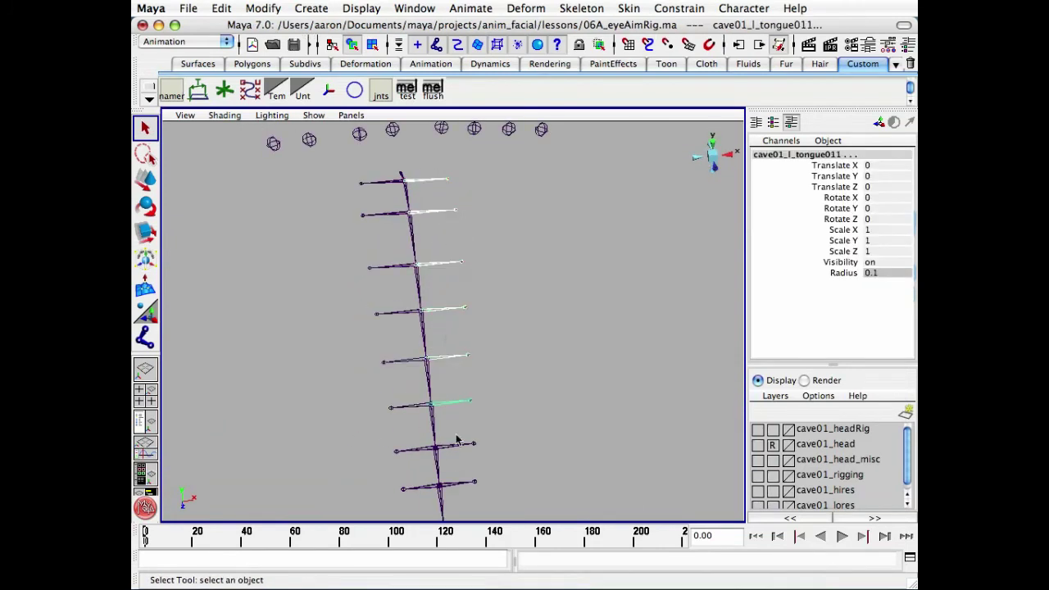
shift+click(455, 445)
shift+click(457, 485)
shift+drag(379, 172, 391, 280)
shift+drag(391, 290, 400, 333)
shift+drag(402, 341, 404, 369)
shift+drag(408, 387, 412, 433)
shift+drag(413, 437, 422, 493)
alt+drag(495, 403, 445, 242)
key(e)
key(z)
key(q)
click(512, 383)
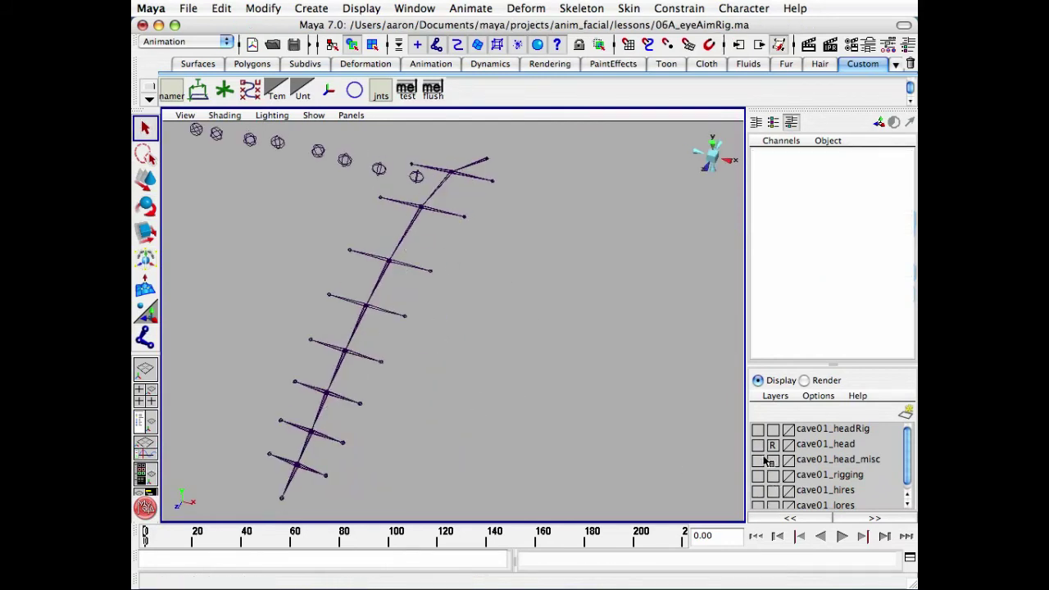
Show the cave01_head_misc layer and select the cave01_togue_geo mesh.
click(757, 459)
alt+drag(525, 385, 505, 377)
click(518, 315)
alt+right_drag(505, 377, 531, 392)
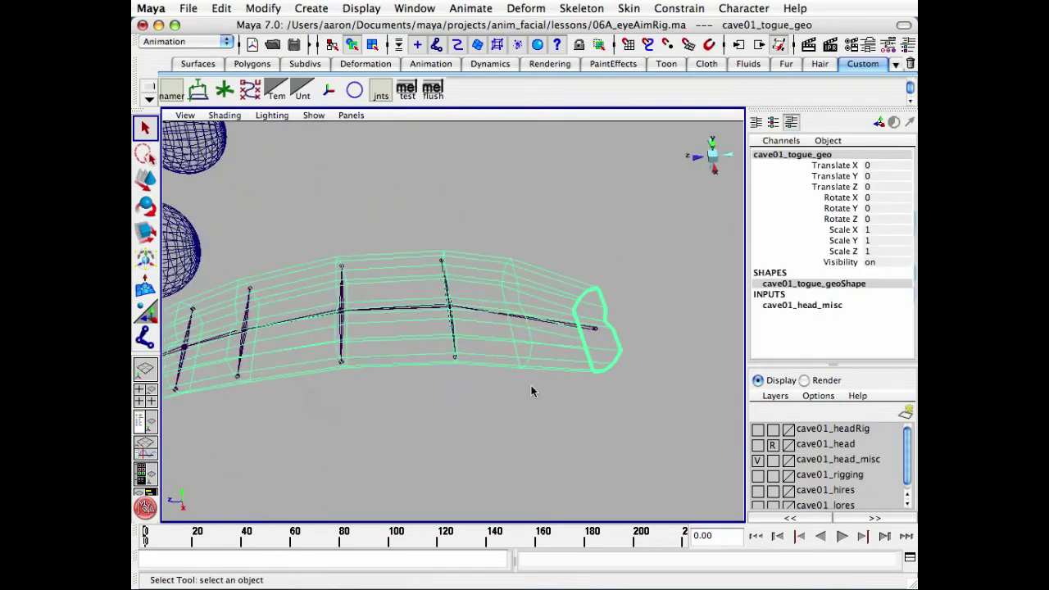
Add the centre tongue joints from cave01_c_tongue01_jnt through cave01_c_tongue09_jnt to the selection.
click(571, 328)
click(322, 326)
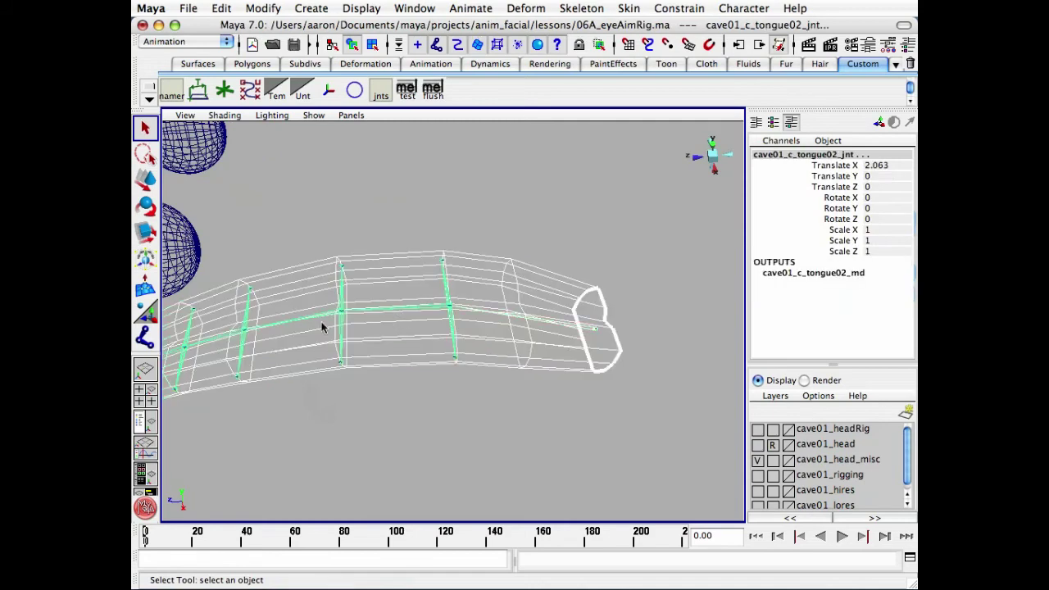
click(385, 309)
alt+drag(385, 309, 519, 302)
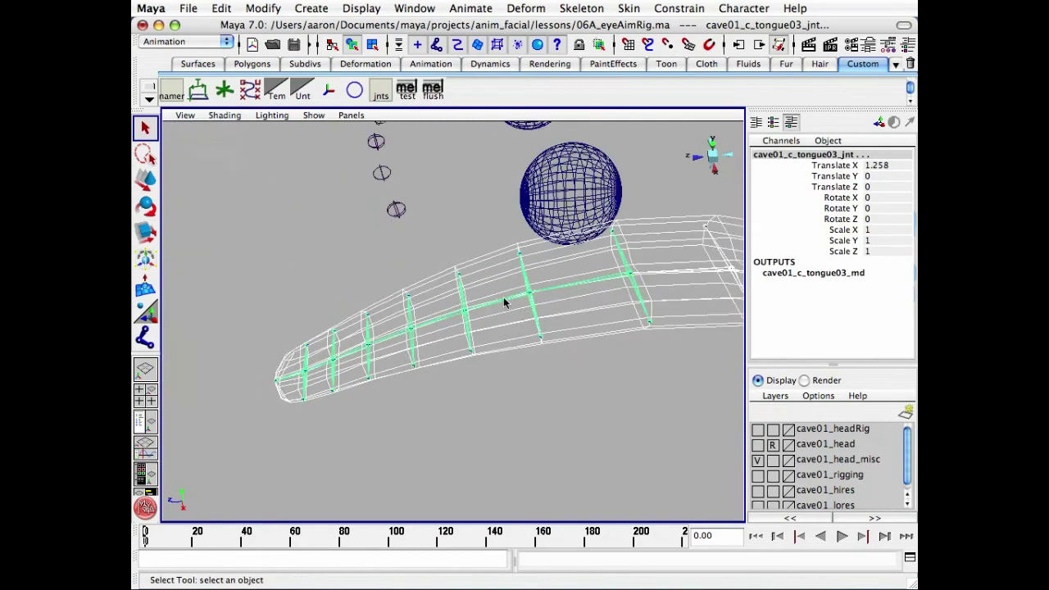
click(504, 302)
click(437, 317)
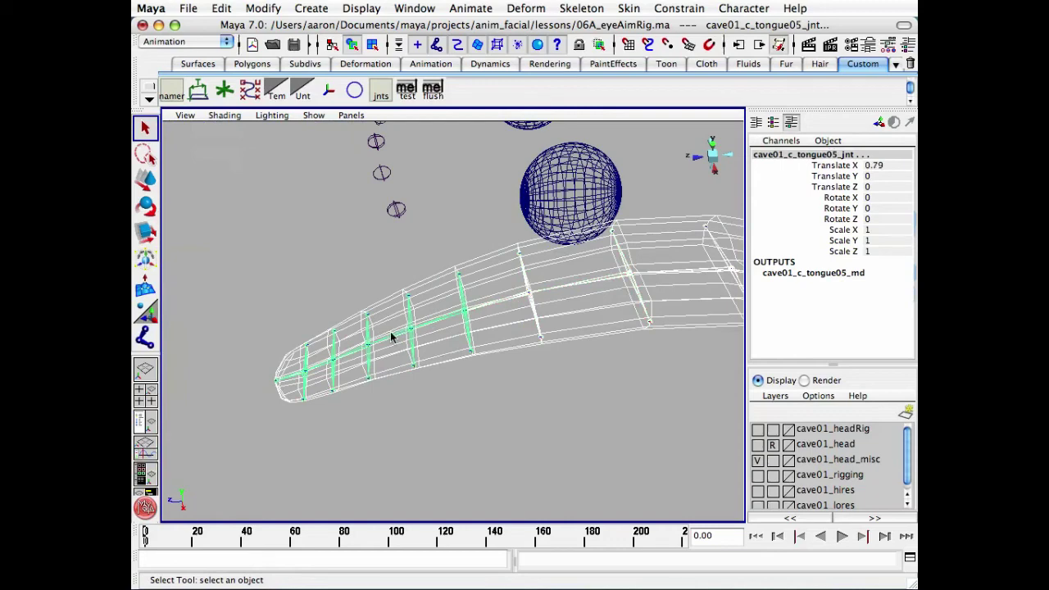
click(350, 355)
click(311, 369)
click(292, 378)
Add the left and right side joints tongue01, tongue03 and tongue05 to the selection.
alt+drag(292, 378, 375, 405)
alt+drag(550, 280, 390, 305)
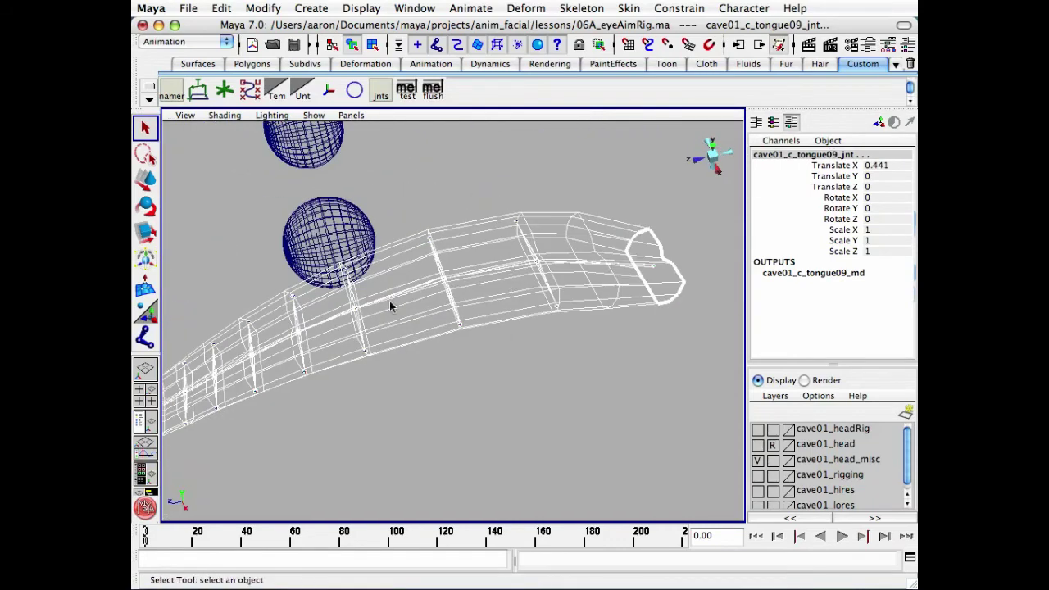
click(541, 287)
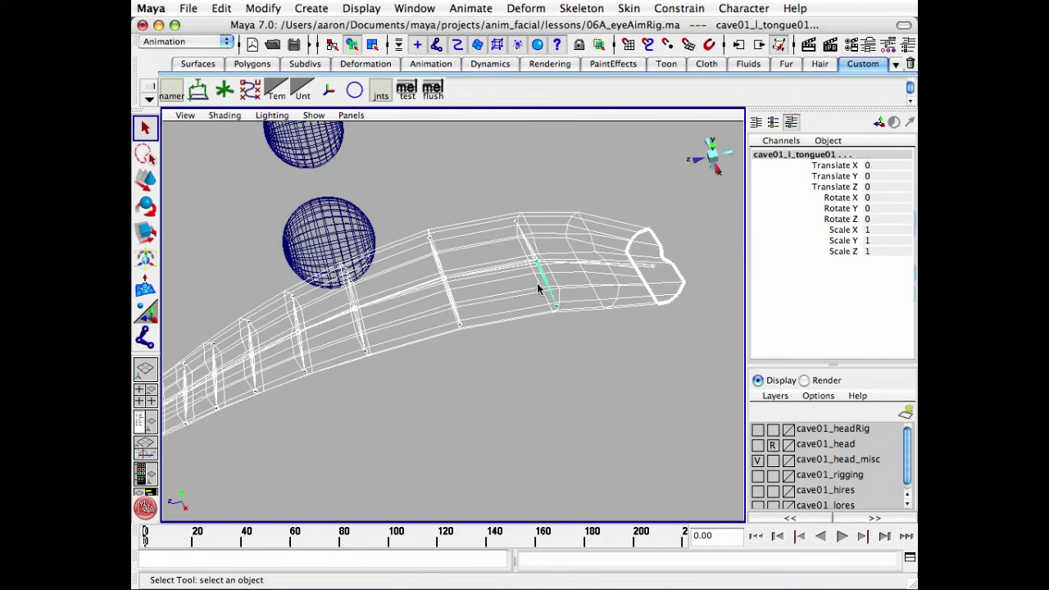
click(532, 247)
click(441, 276)
click(441, 269)
alt+drag(441, 269, 472, 334)
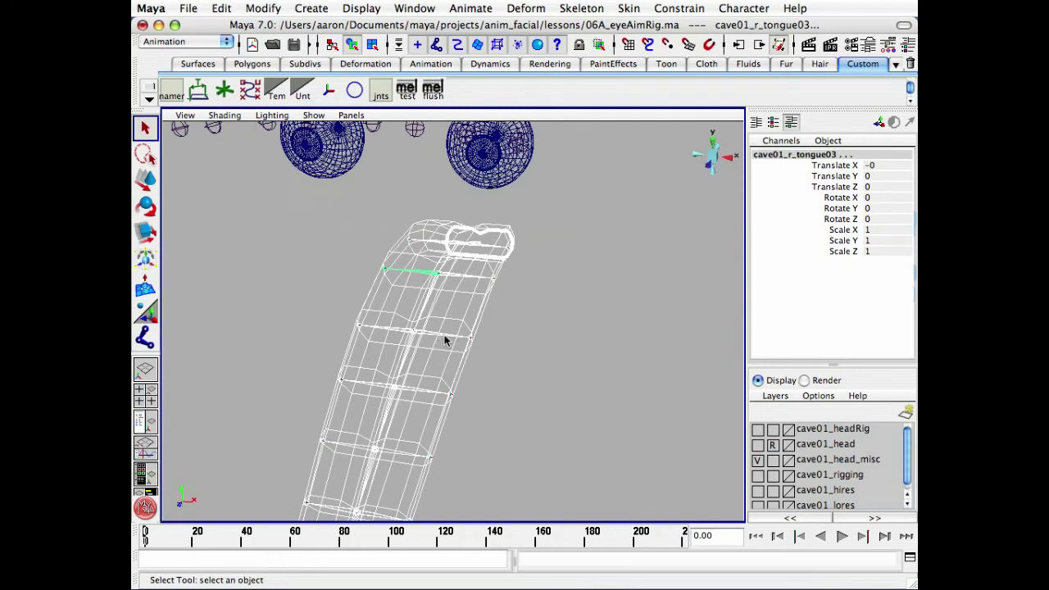
shift+click(446, 335)
shift+click(379, 326)
Add the remaining left and right side joints, from tongue07 through tongue015 at the tip, to the selection.
shift+click(423, 390)
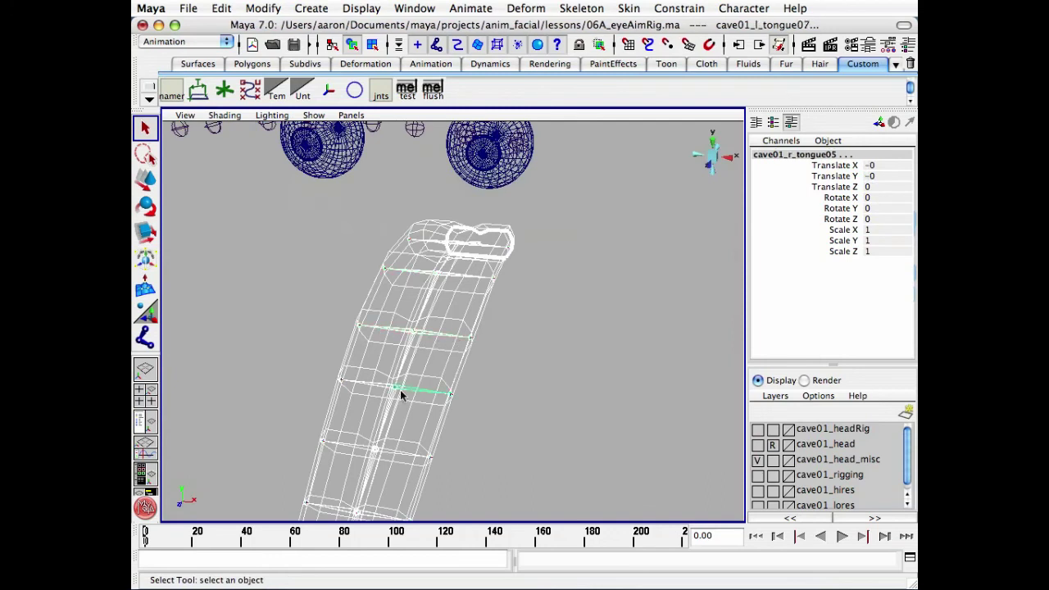
shift+click(363, 382)
shift+click(354, 441)
shift+click(350, 444)
alt+drag(350, 444, 479, 287)
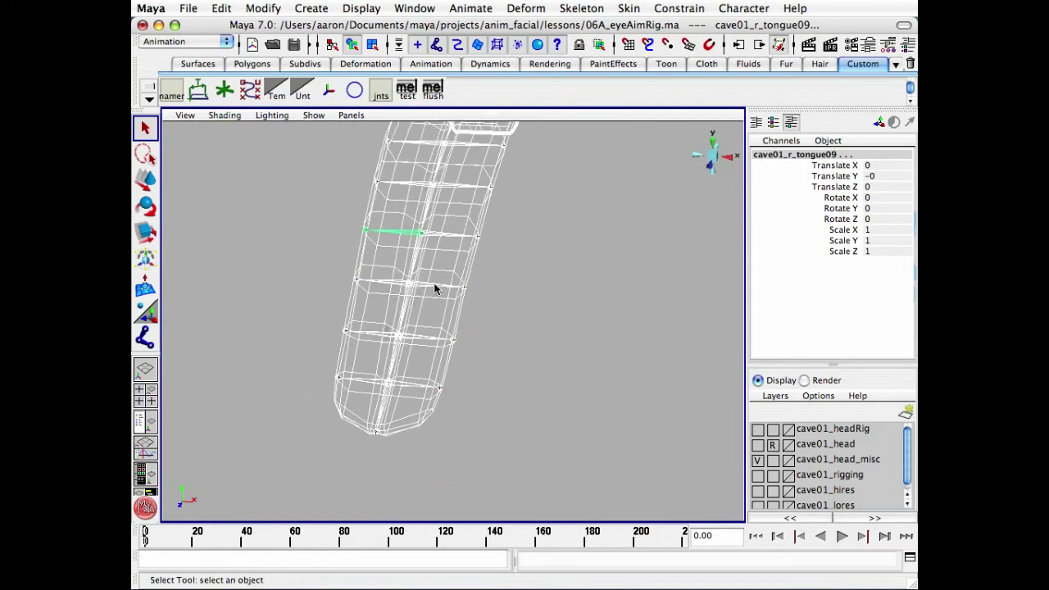
shift+click(388, 283)
shift+click(381, 284)
shift+click(418, 338)
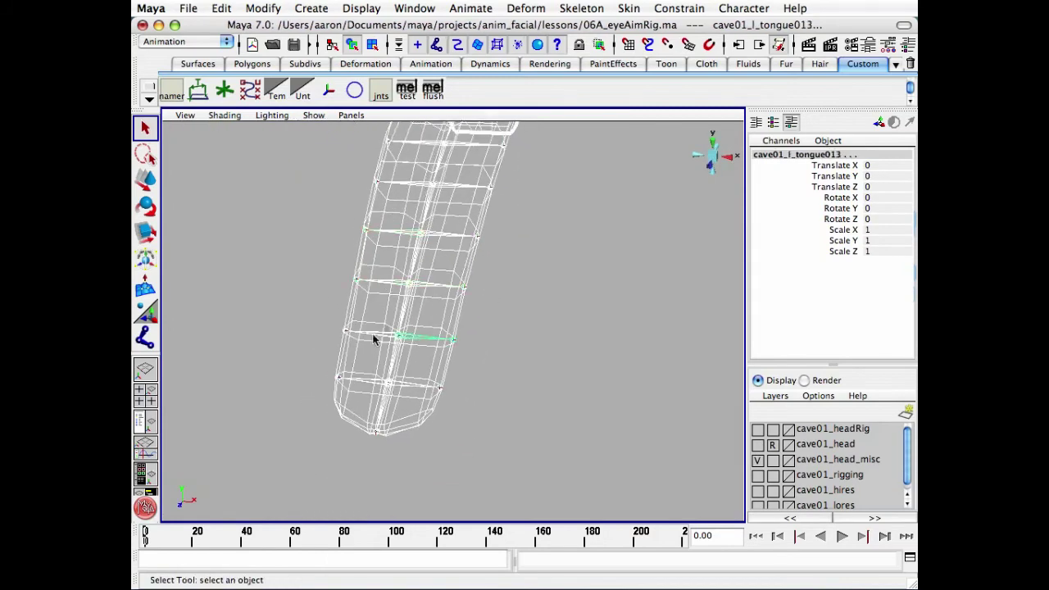
shift+click(374, 334)
shift+click(410, 387)
shift+click(389, 384)
Smooth bind the tongue mesh to the selected joints with Max Influences set to 4.
click(637, 7)
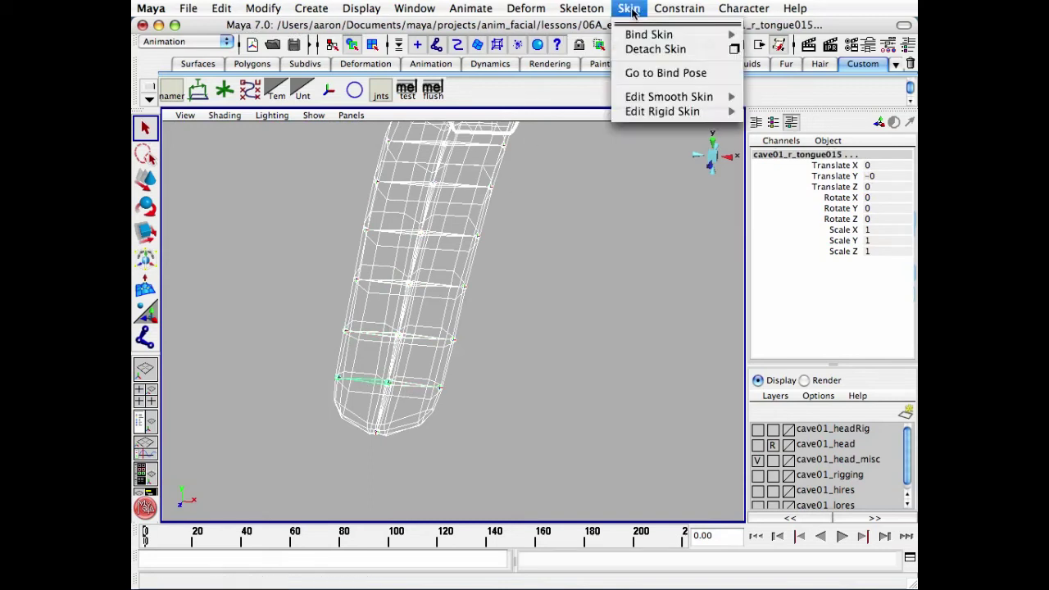
mouse_move(693, 37)
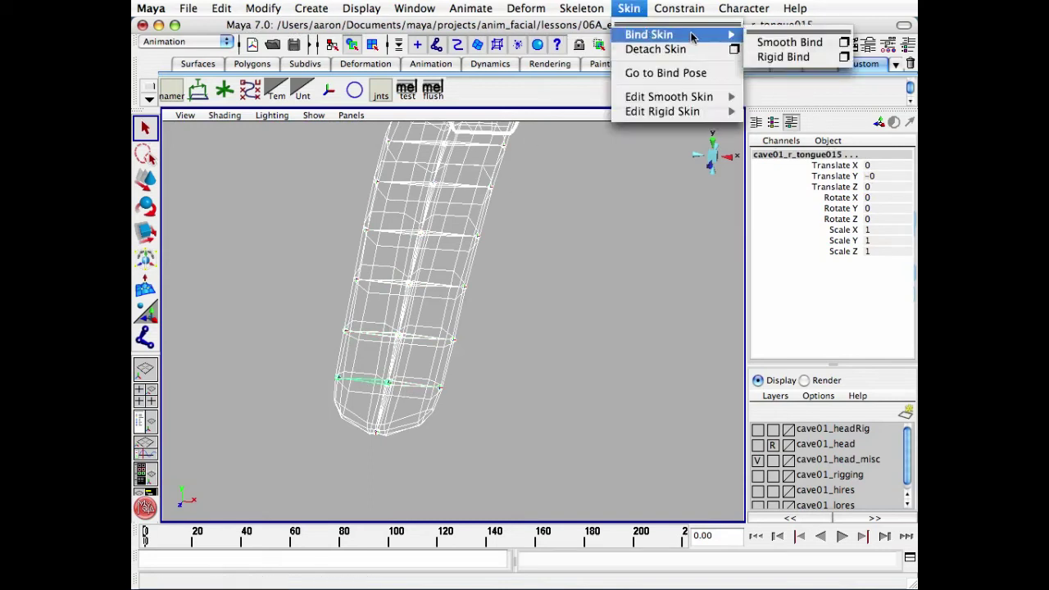
click(844, 42)
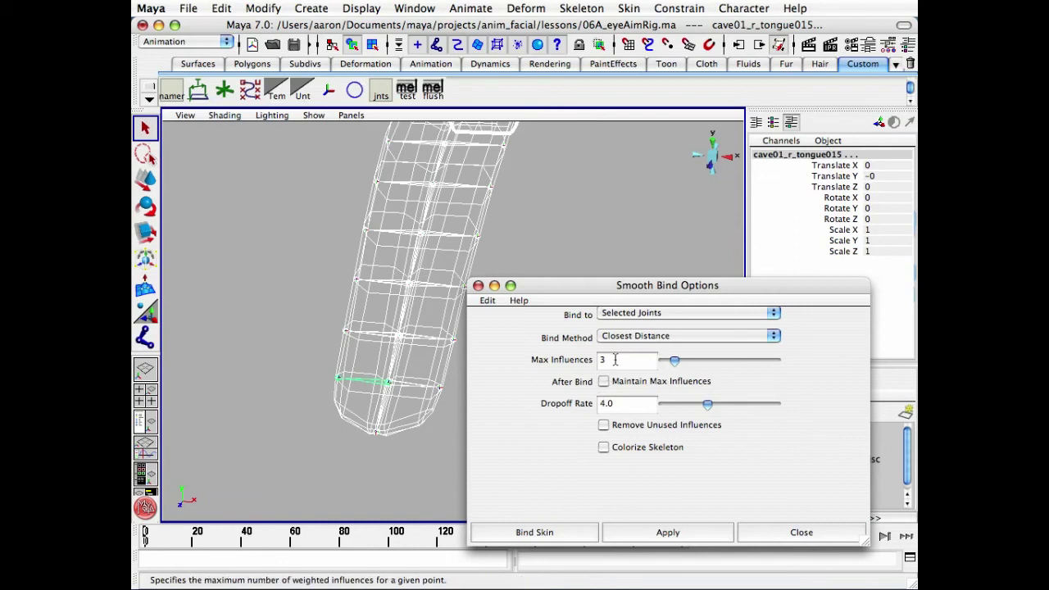
click(598, 361)
text(4)
key(Tab)
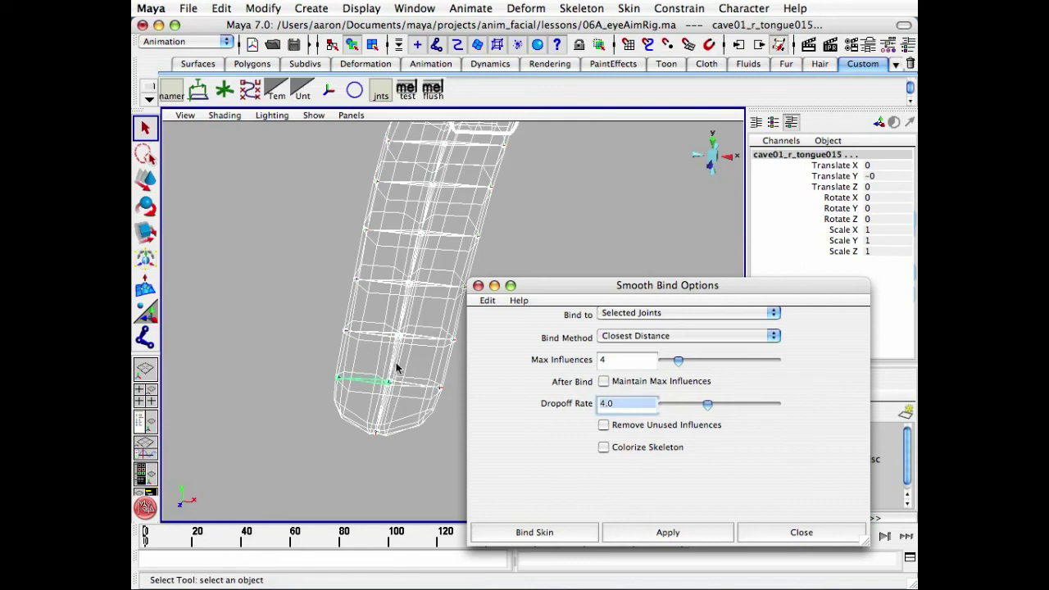
click(547, 533)
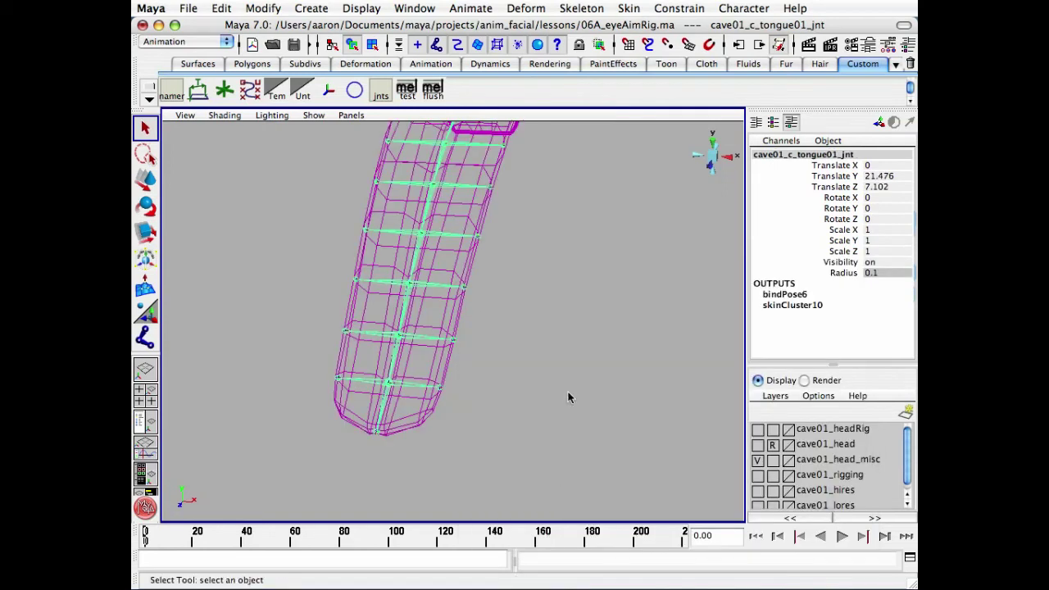
Select the centre tongue joints cave01_c_tongue02_jnt through cave01_c_tongue05_jnt.
alt+drag(569, 399, 379, 377)
alt+right_drag(380, 377, 444, 330)
alt+middle_drag(443, 330, 470, 364)
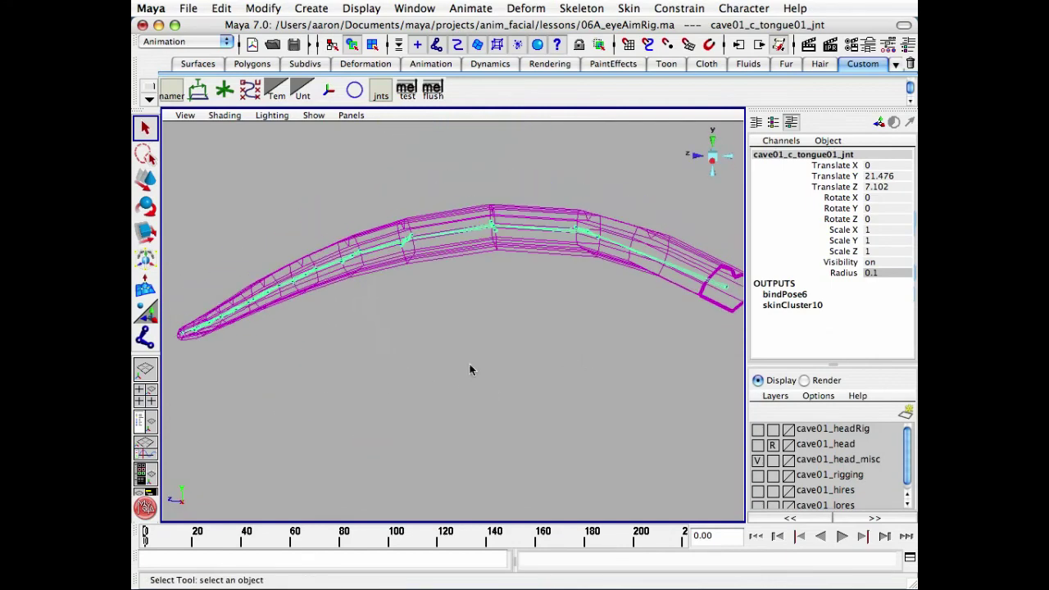
click(472, 361)
alt+drag(494, 266, 531, 252)
click(540, 244)
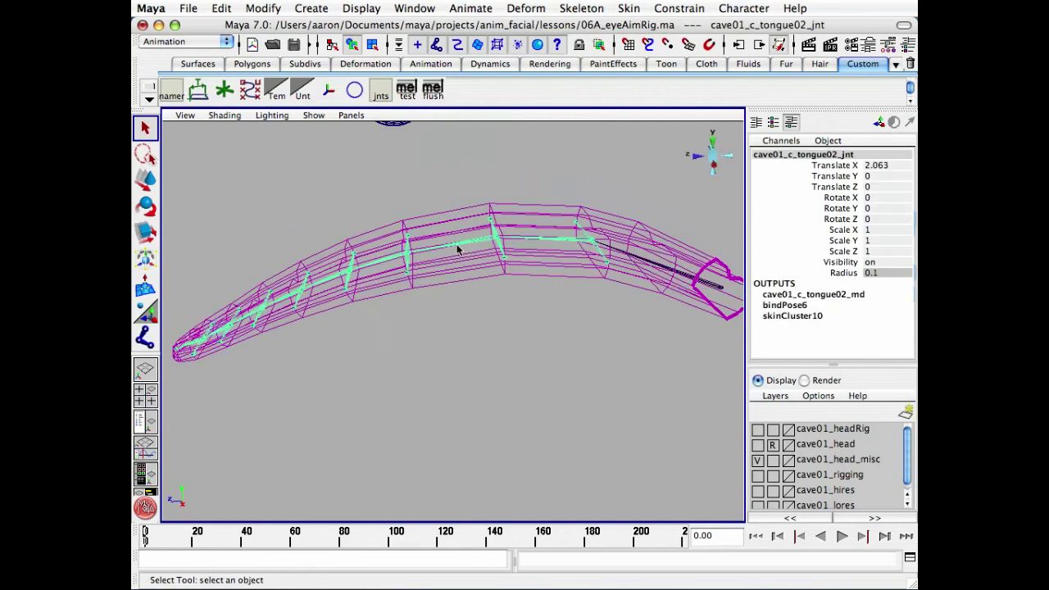
click(459, 245)
click(374, 258)
click(329, 282)
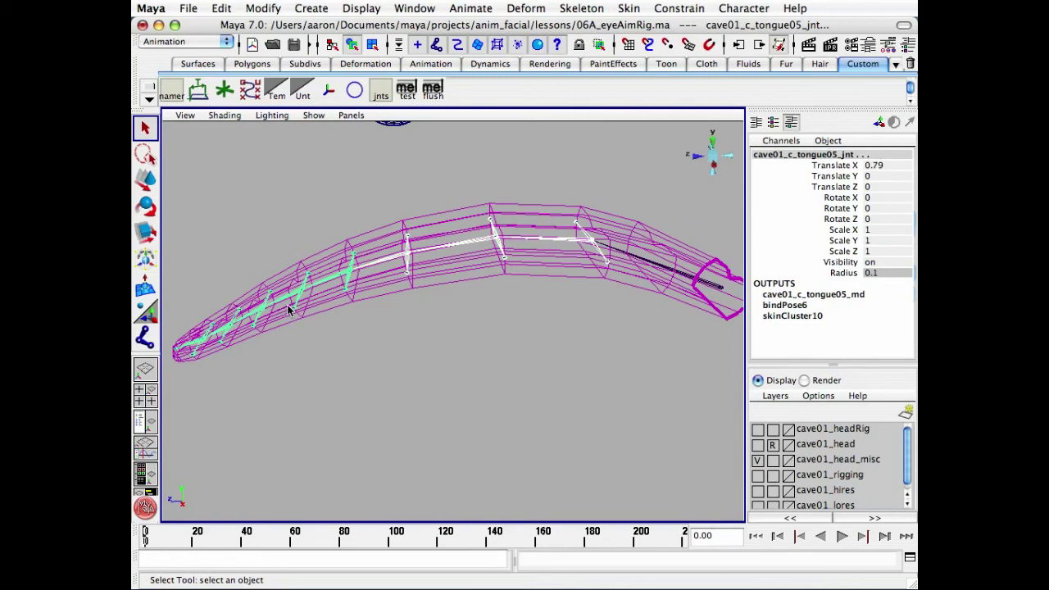
Add the centre tongue joints from cave01_c_tongue06_jnt through cave01_c_tongue09_jnt near the tip to the selection.
click(283, 299)
click(242, 317)
alt+middle_drag(274, 331, 366, 342)
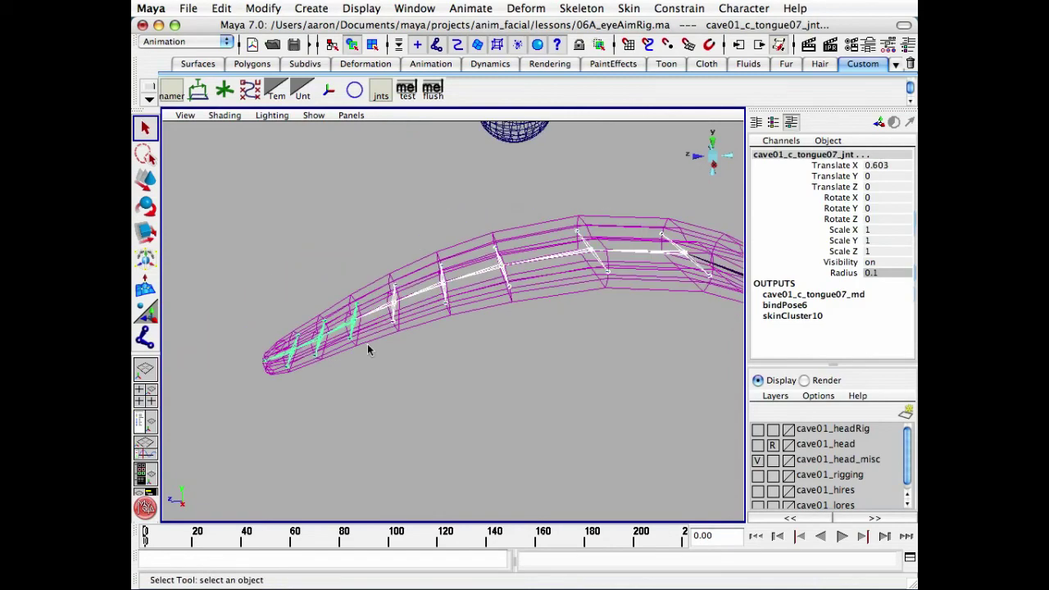
alt+drag(382, 333, 326, 357)
click(299, 375)
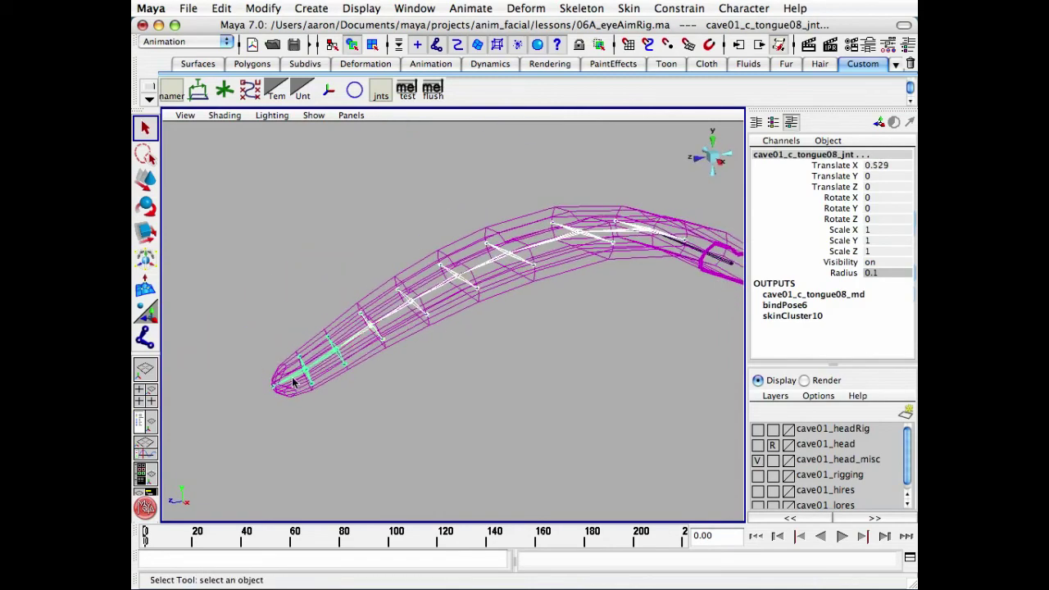
Try rotating the selected centre joints together in shaded display and undo the rotation.
key(5)
alt+right_drag(535, 361, 405, 376)
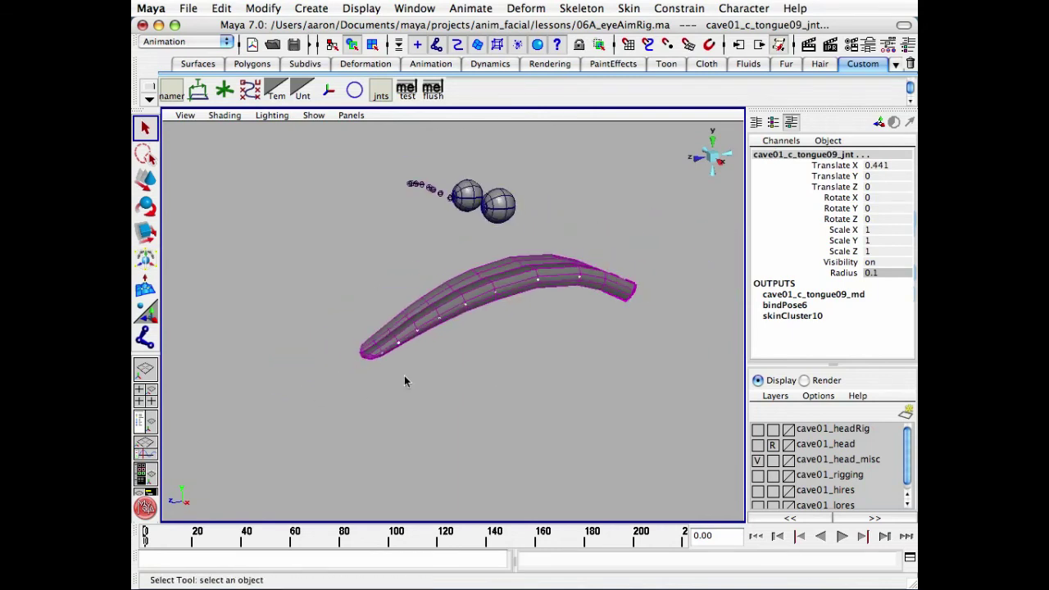
alt+middle_drag(404, 376, 344, 388)
key(e)
alt+drag(429, 361, 438, 358)
drag(314, 295, 373, 296)
key(z)
Test curling the tongue by rotating the selected centre joints about Y, and reset Rotate Y to 0.
alt+middle_drag(406, 289, 467, 366)
alt+drag(468, 366, 503, 350)
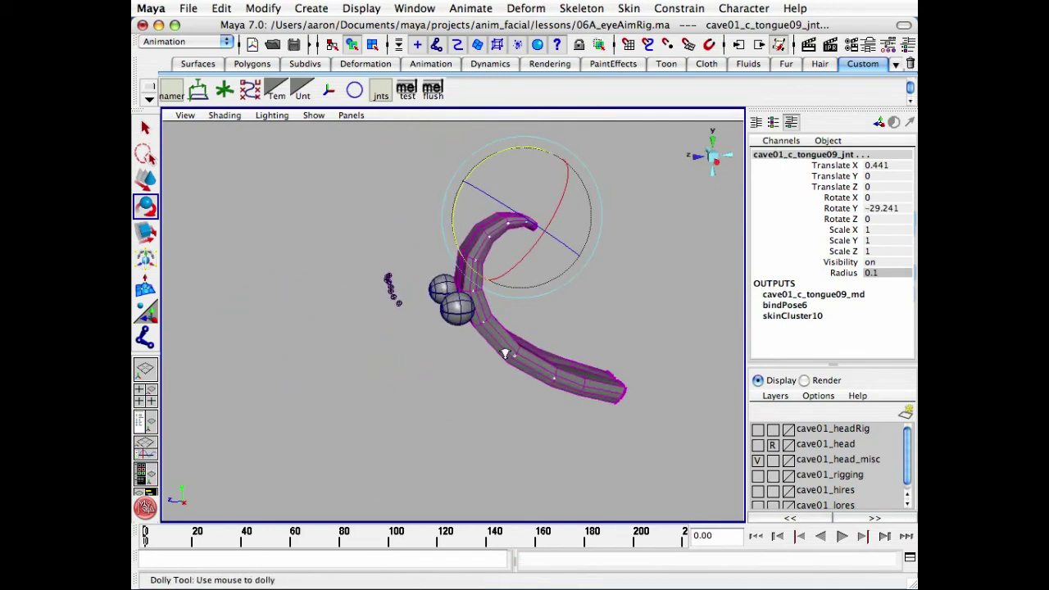
alt+right_drag(504, 350, 456, 317)
drag(491, 169, 524, 219)
click(872, 208)
text(0)
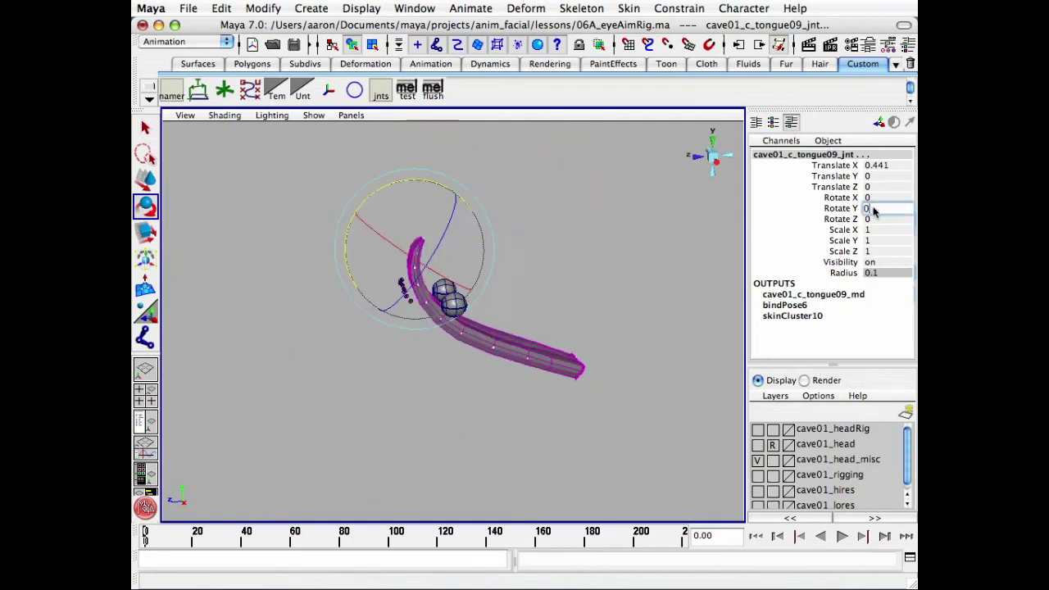
key(Return)
Test bending the tongue sideways by rotating the selected centre joints about Z, and reset Rotate Z to 0.
alt+drag(369, 406, 483, 450)
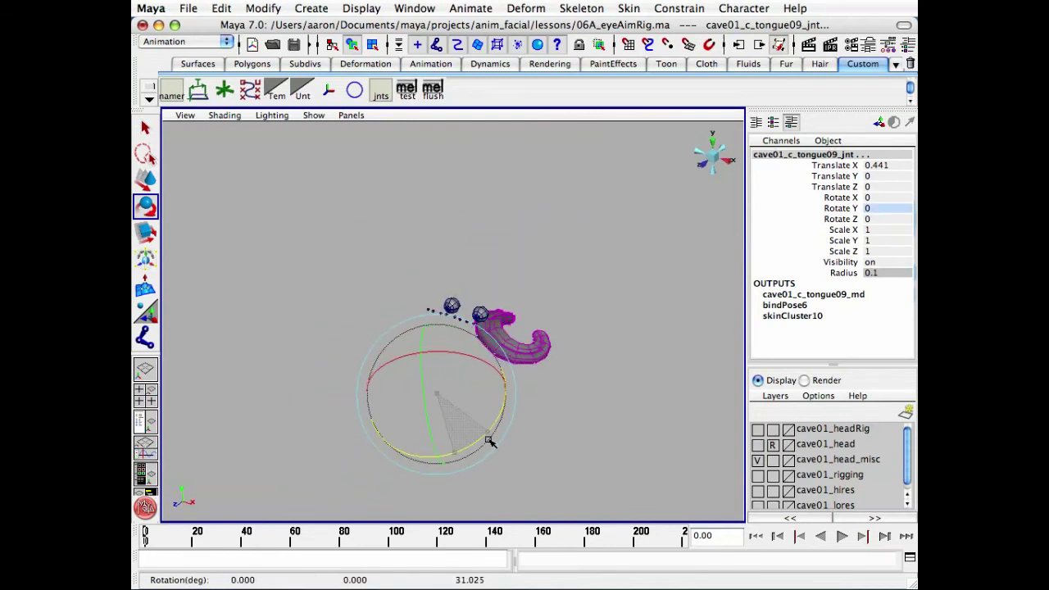
drag(488, 441, 434, 452)
alt+right_drag(434, 453, 600, 461)
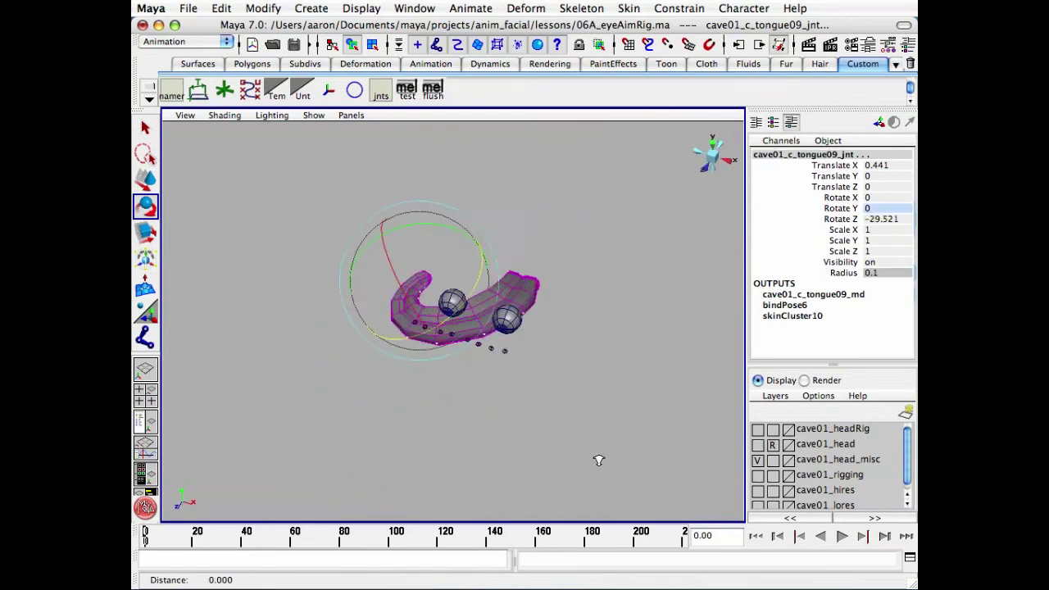
alt+drag(599, 461, 484, 432)
drag(415, 379, 494, 365)
key(z)
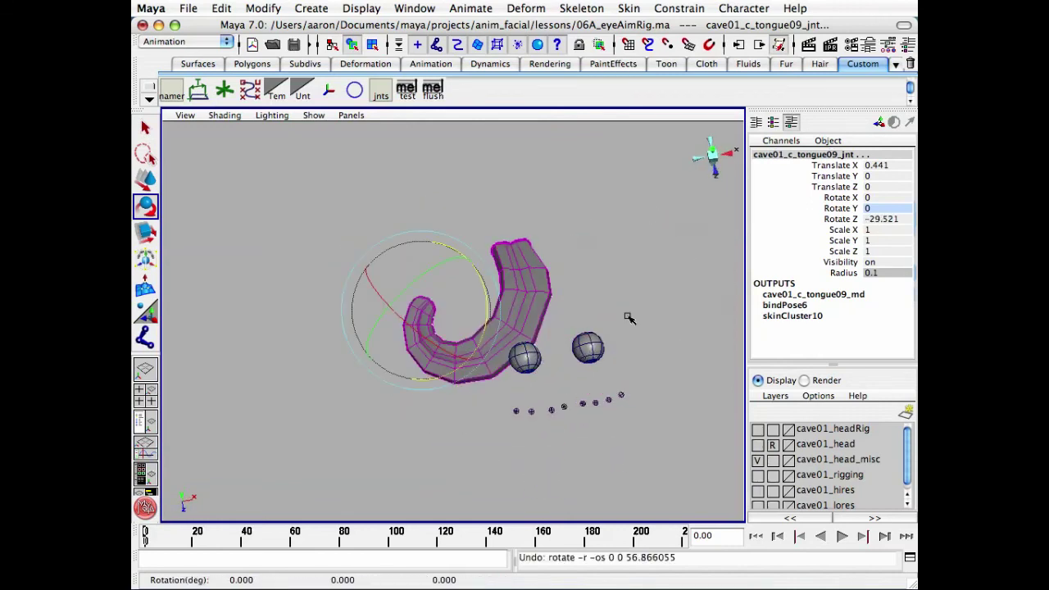
double_click(877, 219)
text(0)
key(Return)
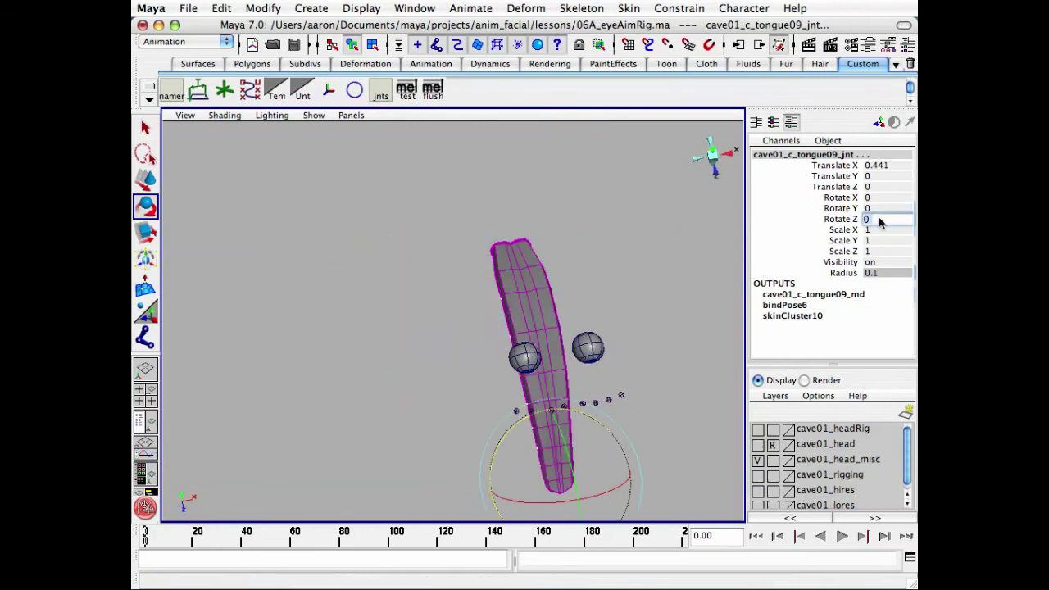
Test twisting the tongue by rotating the selected centre joints about X, and undo the twist.
click(838, 199)
alt+drag(703, 253, 555, 399)
key(z)
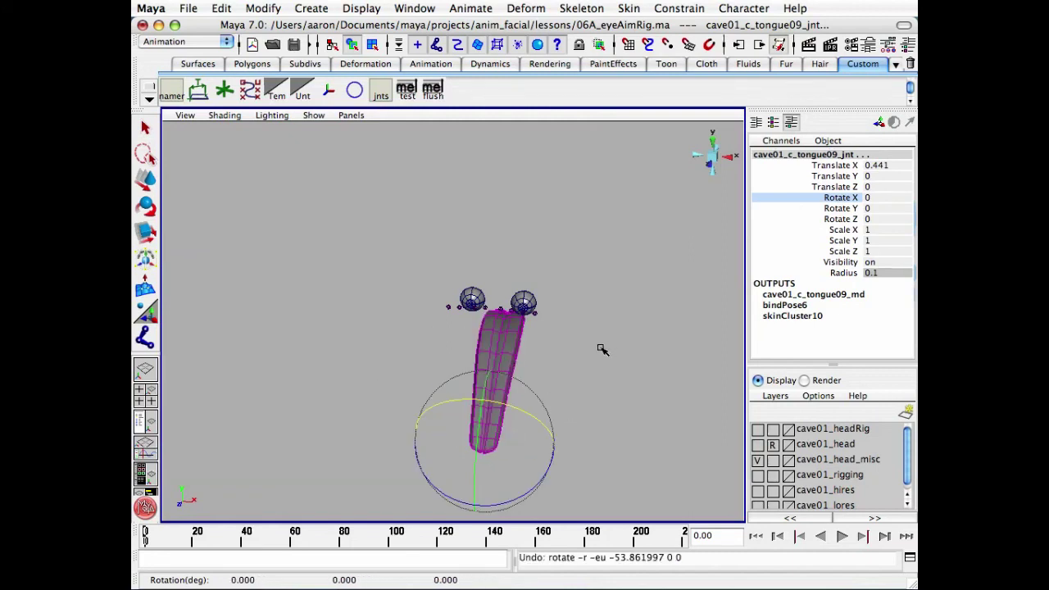
Clear the selection and select the left side joints cave01_l_tongue03 through cave01_l_tongue09 in wireframe display.
key(q)
click(599, 352)
key(4)
alt+drag(598, 353, 529, 364)
alt+right_drag(529, 363, 715, 351)
alt+drag(580, 355, 553, 347)
click(553, 390)
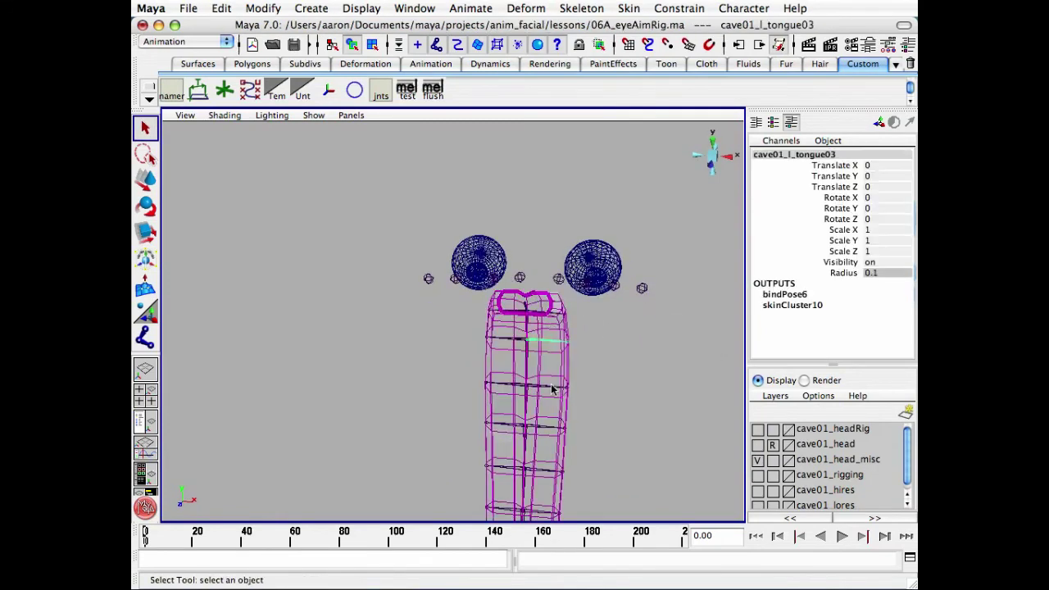
shift+click(546, 460)
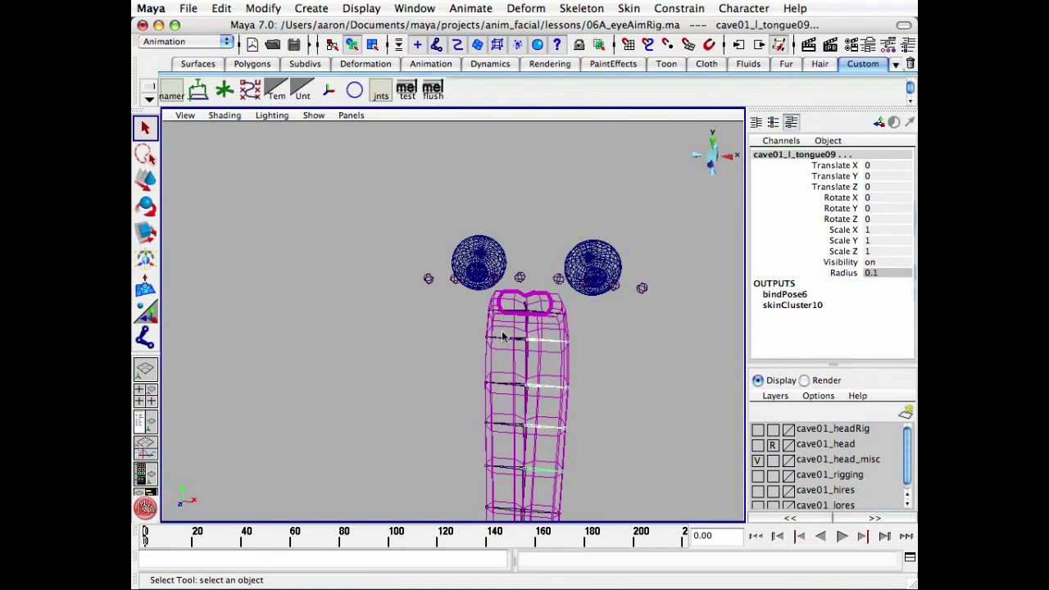
Add the right side joints tongue03 through tongue015 and the remaining left side joints up to cave01_l_tongue015 to the selection.
shift+click(504, 338)
shift+click(502, 429)
alt+drag(505, 430, 508, 300)
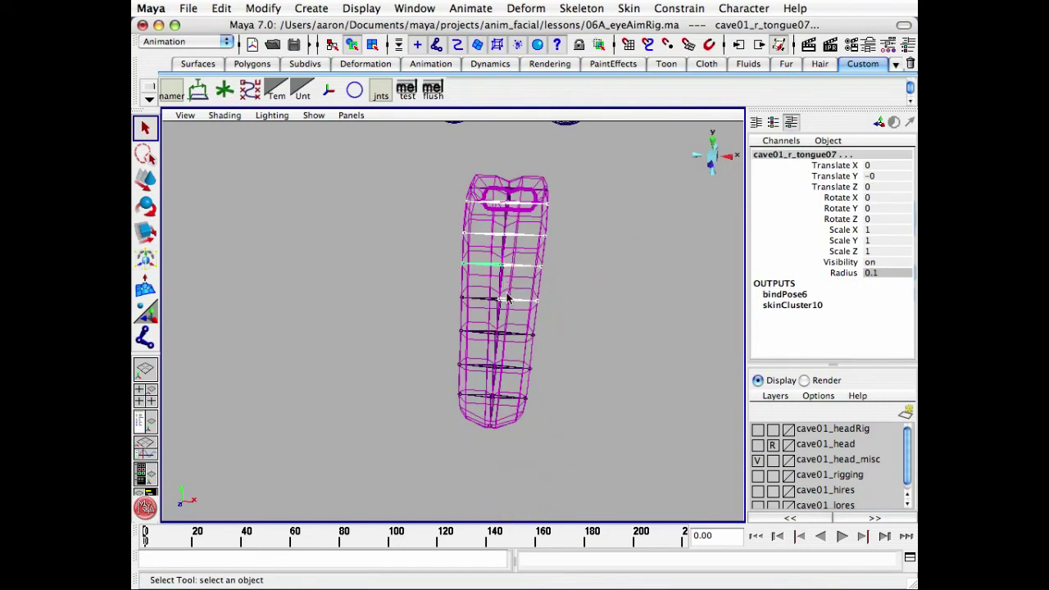
shift+click(480, 299)
shift+click(482, 332)
shift+click(478, 366)
shift+click(476, 396)
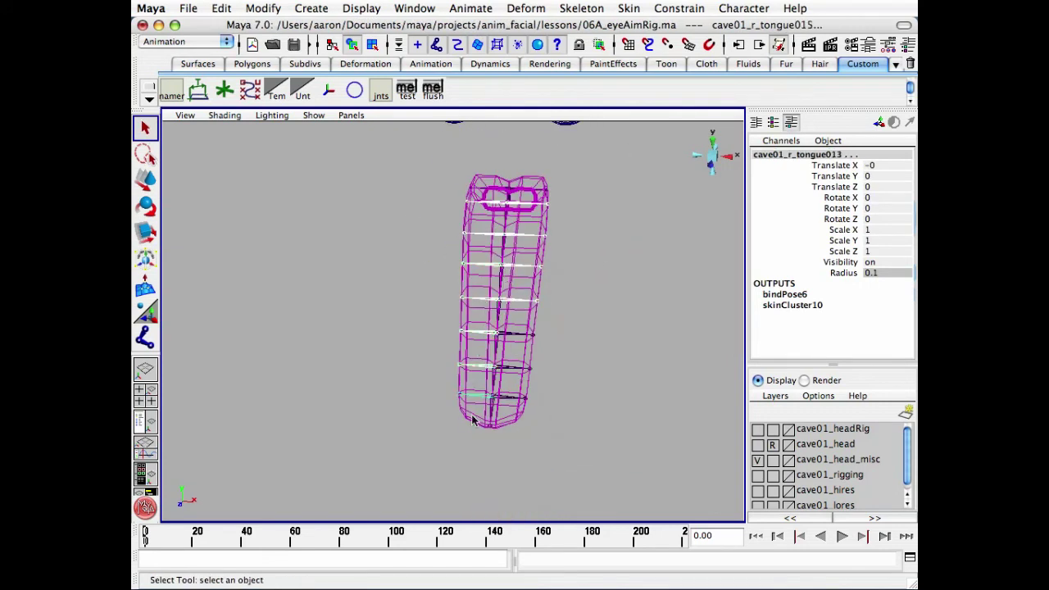
shift+click(519, 330)
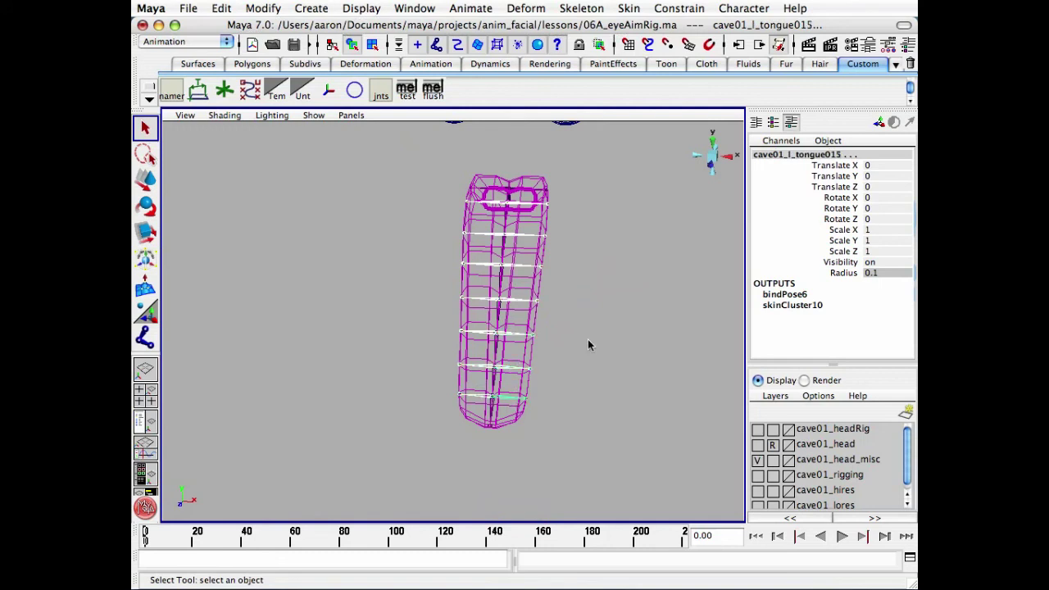
Test rotating all the selected side joints together in shaded display, undo the rotation and clear the selection.
key(5)
key(e)
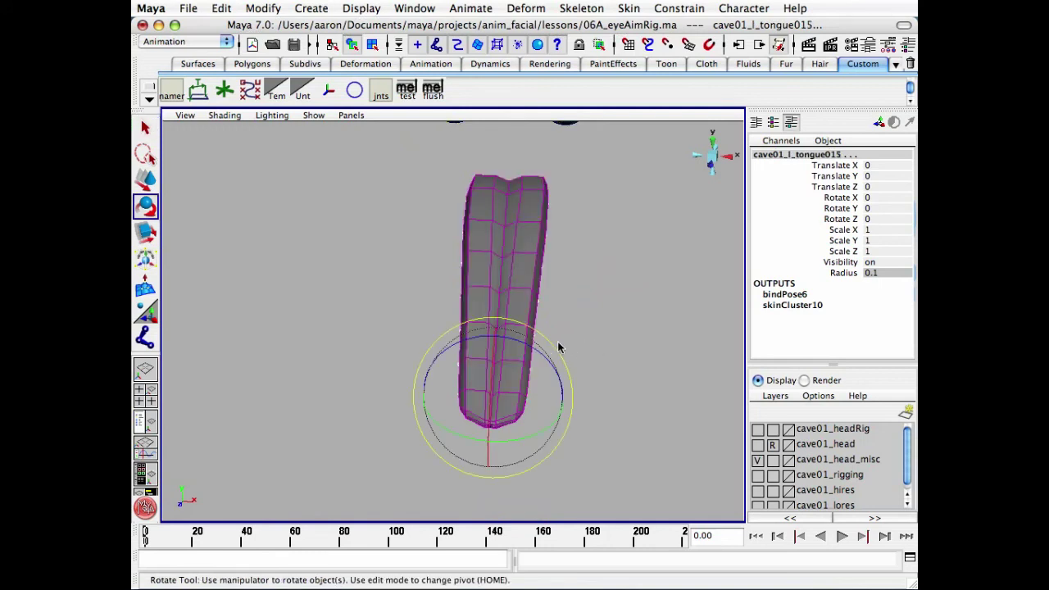
drag(518, 349, 539, 361)
key(z)
key(q)
click(602, 366)
Test bending cave01_c_tongue03_jnt by about 79 degrees on Z in wireframe display, and undo the rotation.
alt+drag(602, 367, 712, 451)
alt+drag(582, 398, 409, 330)
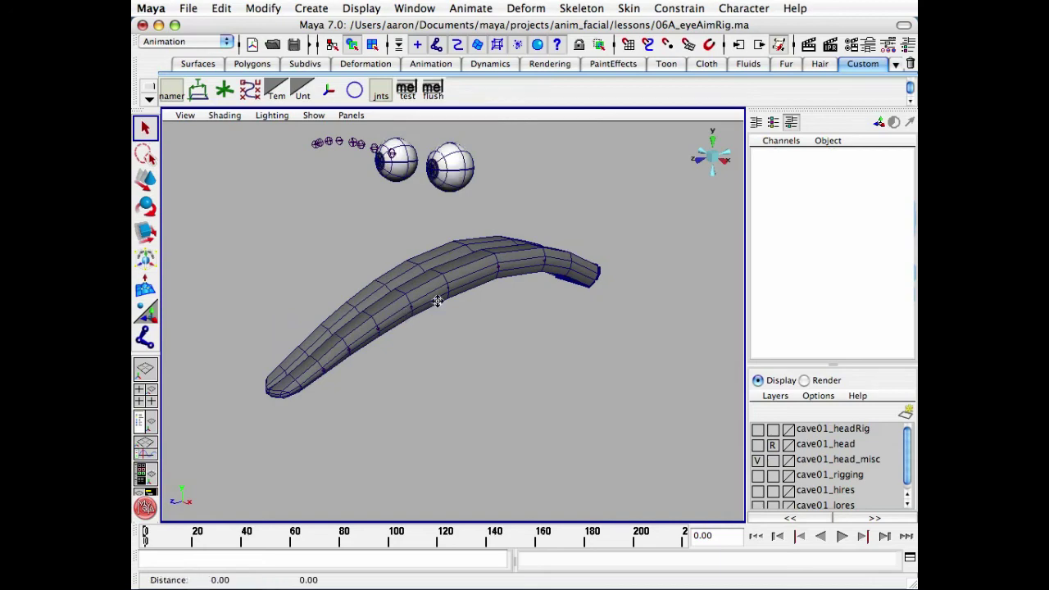
alt+drag(437, 300, 425, 330)
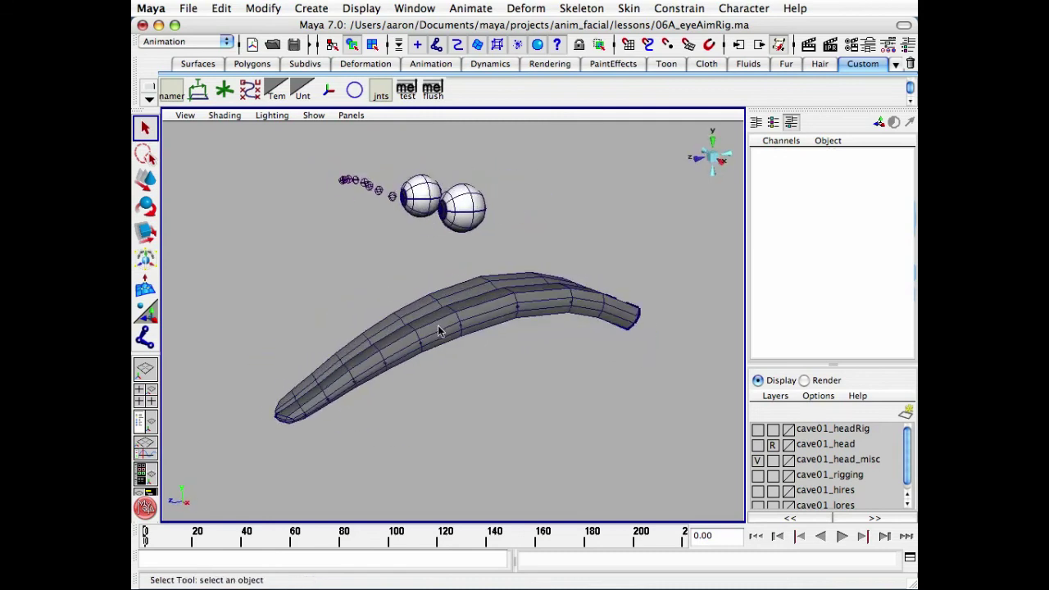
alt+drag(438, 326, 461, 361)
key(4)
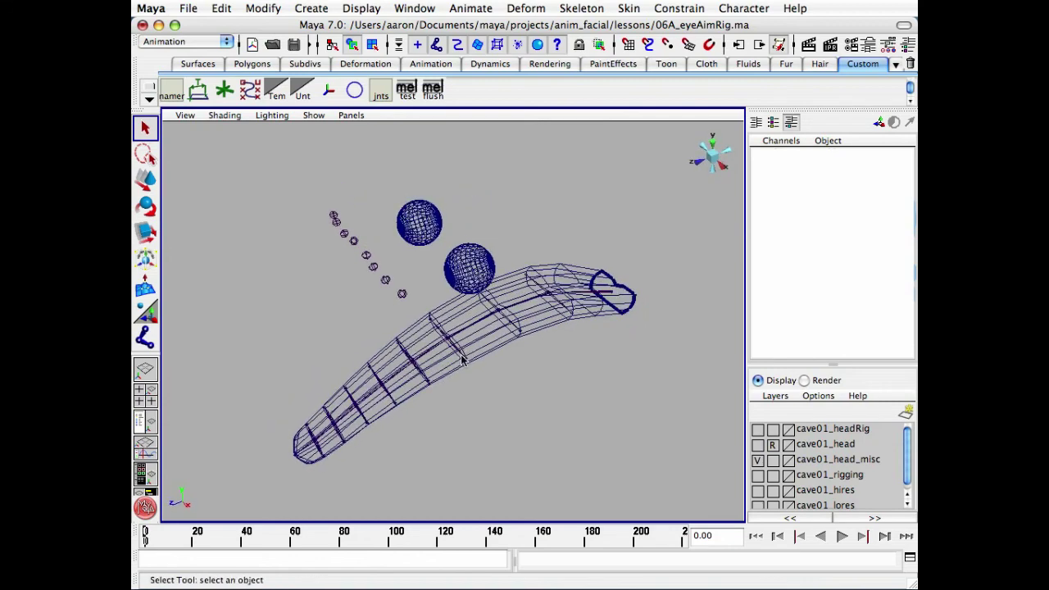
mouse_move(518, 324)
alt+right_down()
mouse_move(546, 323)
mouse_move(531, 320)
alt+right_up()
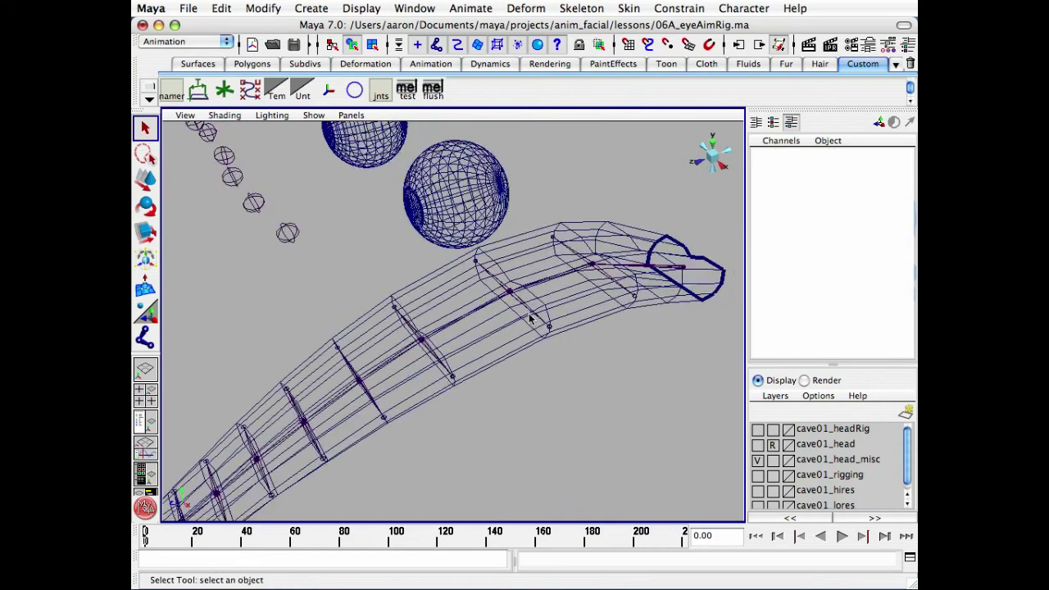
click(483, 315)
key(e)
alt+drag(481, 312, 479, 354)
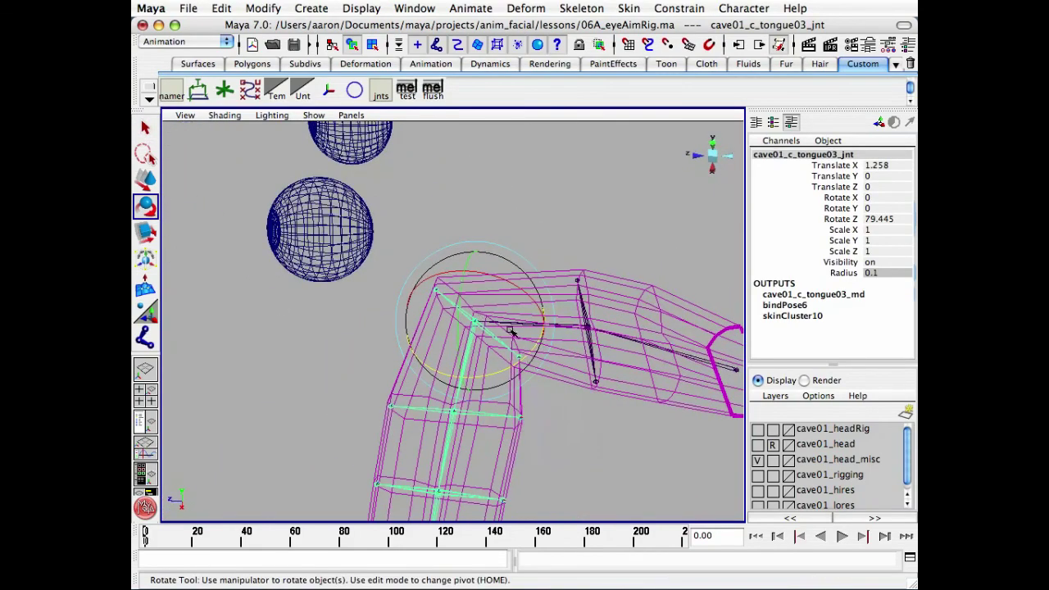
key(z)
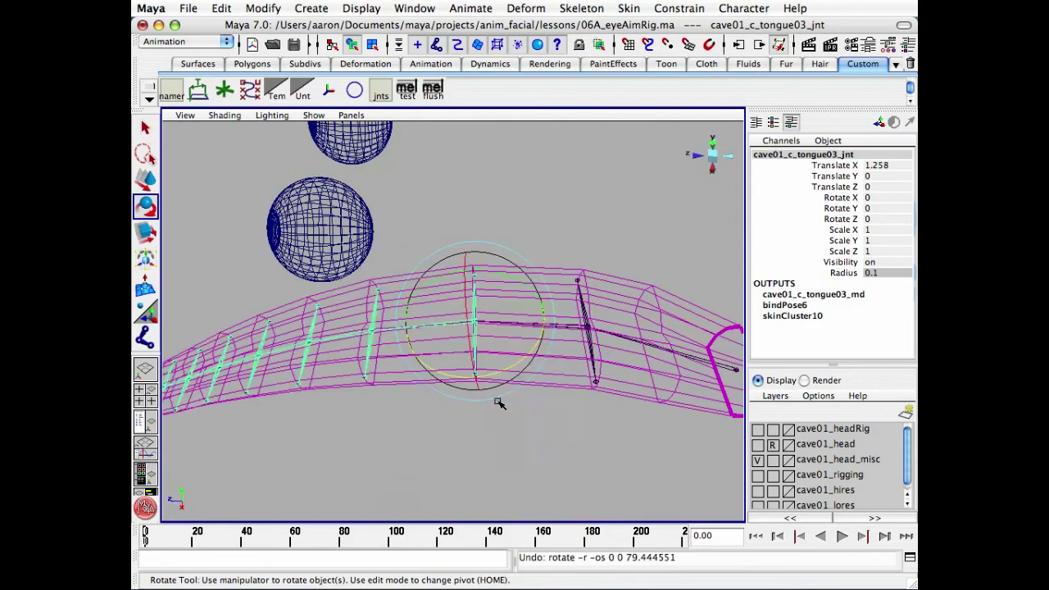
Add cave01_c_tongue04_jnt to the selection, test rotating both joints about -37 degrees on Z, undo it and deselect everything.
click(385, 359)
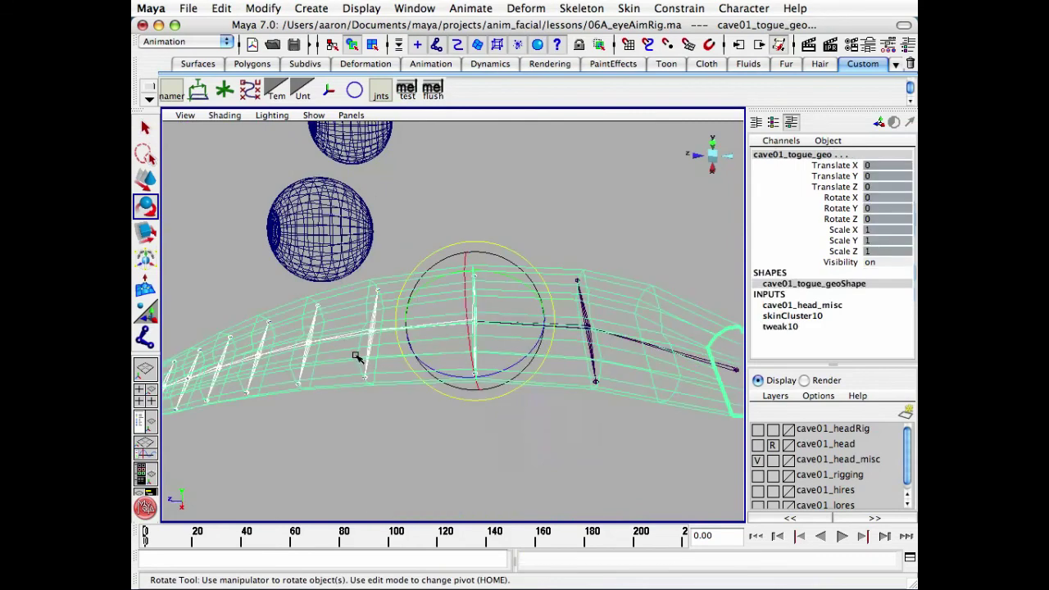
key(z)
shift+drag(325, 341, 352, 371)
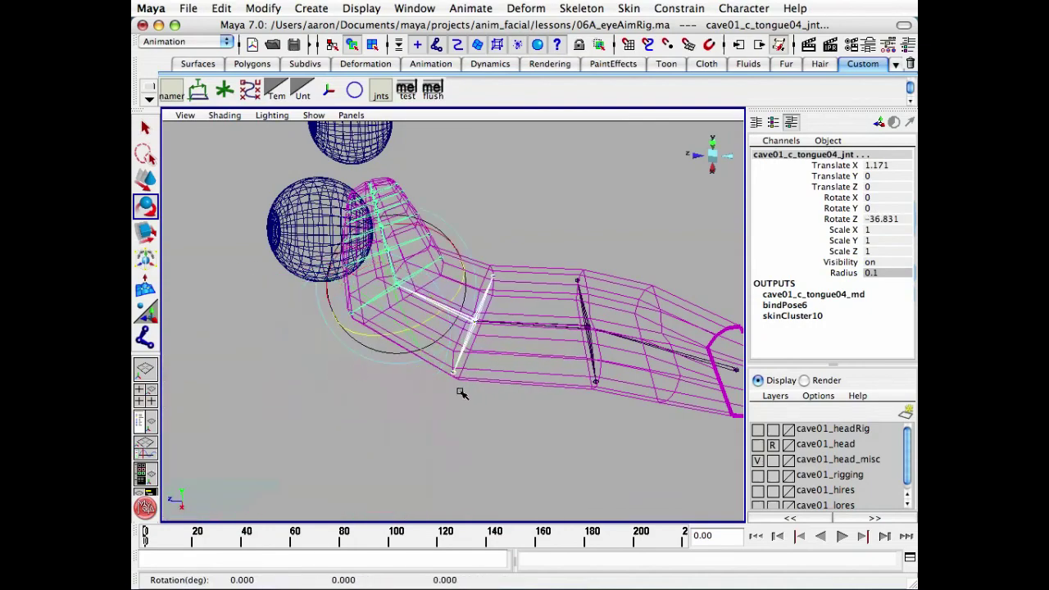
key(z)
key(q)
click(476, 438)
alt+right_drag(476, 435, 429, 372)
alt+drag(429, 373, 456, 300)
alt+middle_drag(456, 300, 464, 323)
alt+drag(464, 323, 497, 351)
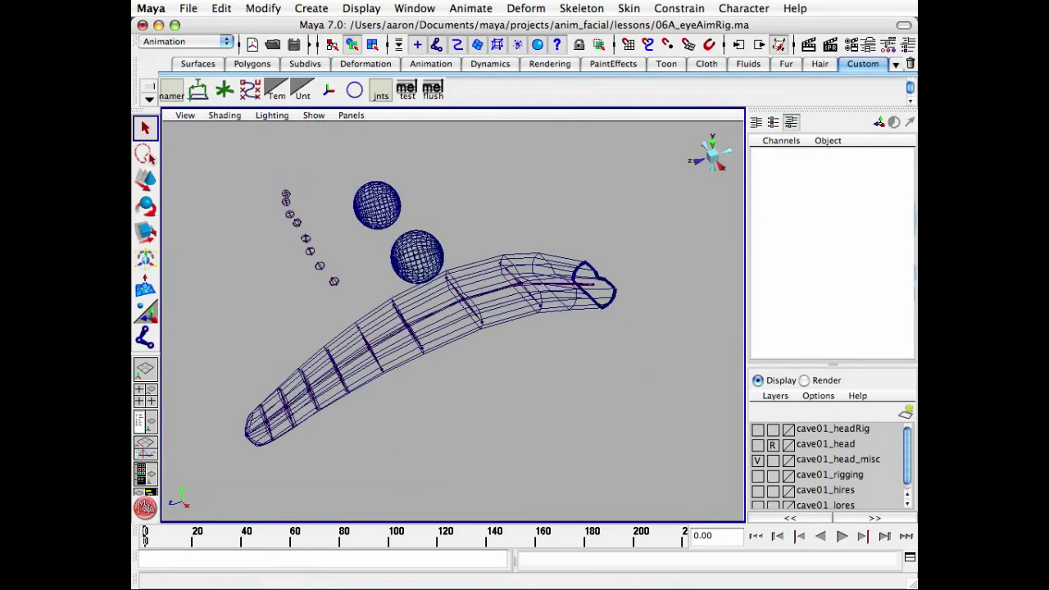